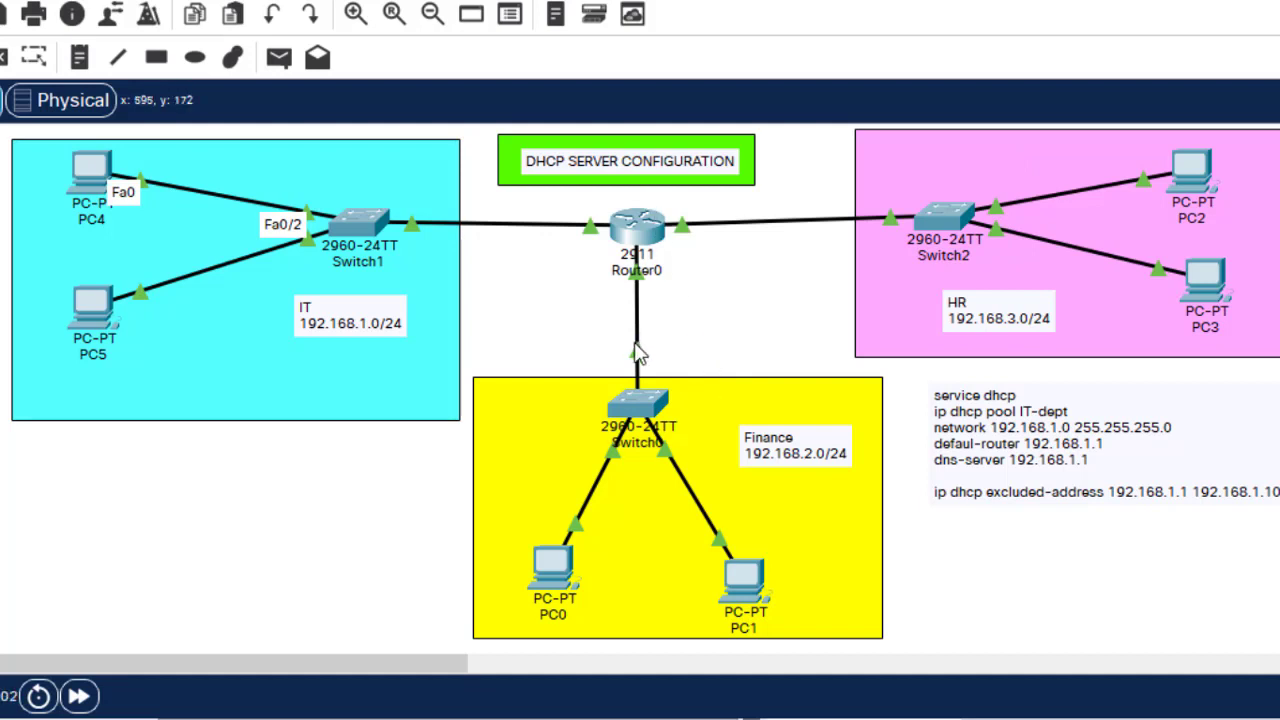
Delete Switch1 from the IT area and Switch2 from the HR area, leaving the delete mode when done
mouse_move(640, 390)
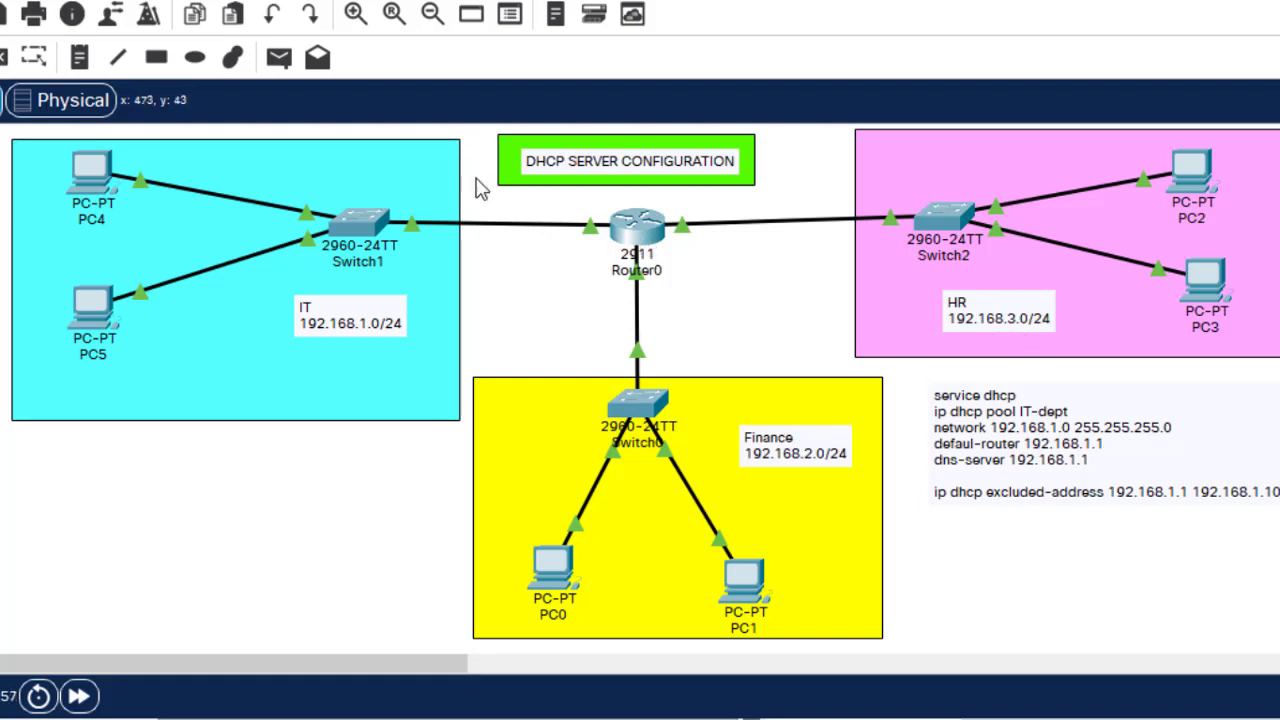
left_click(4, 58)
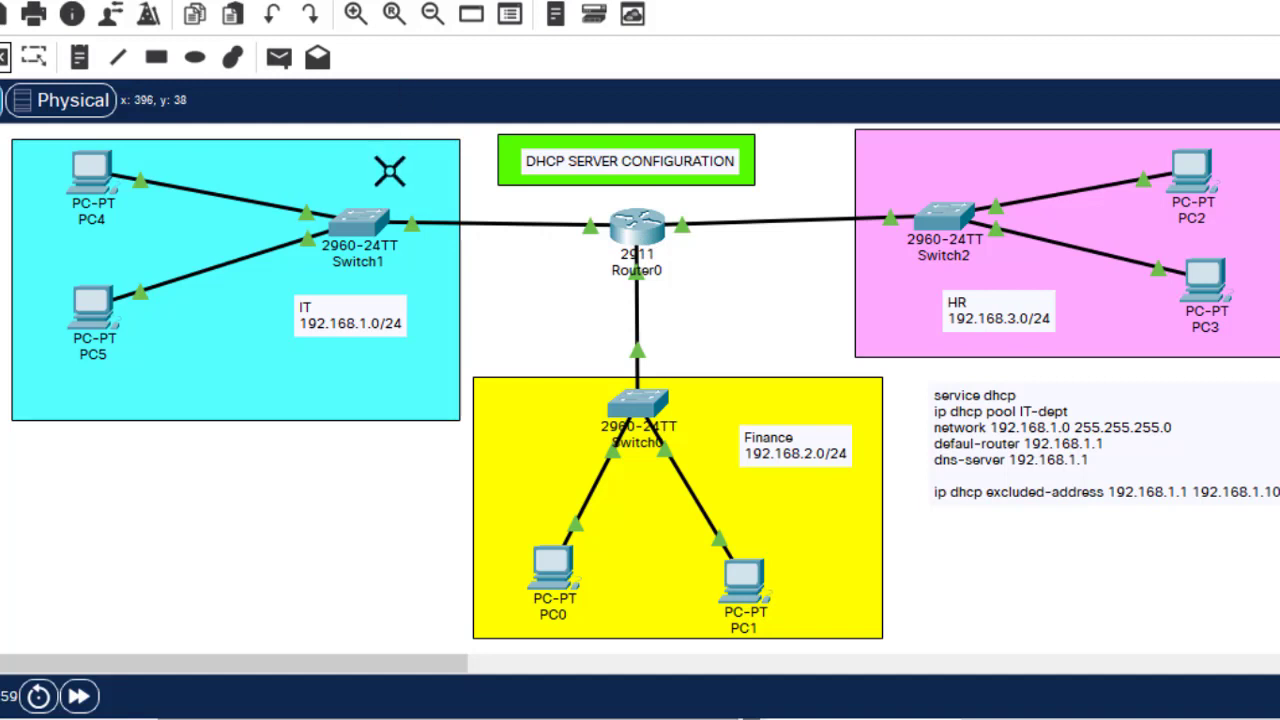
left_click(358, 218)
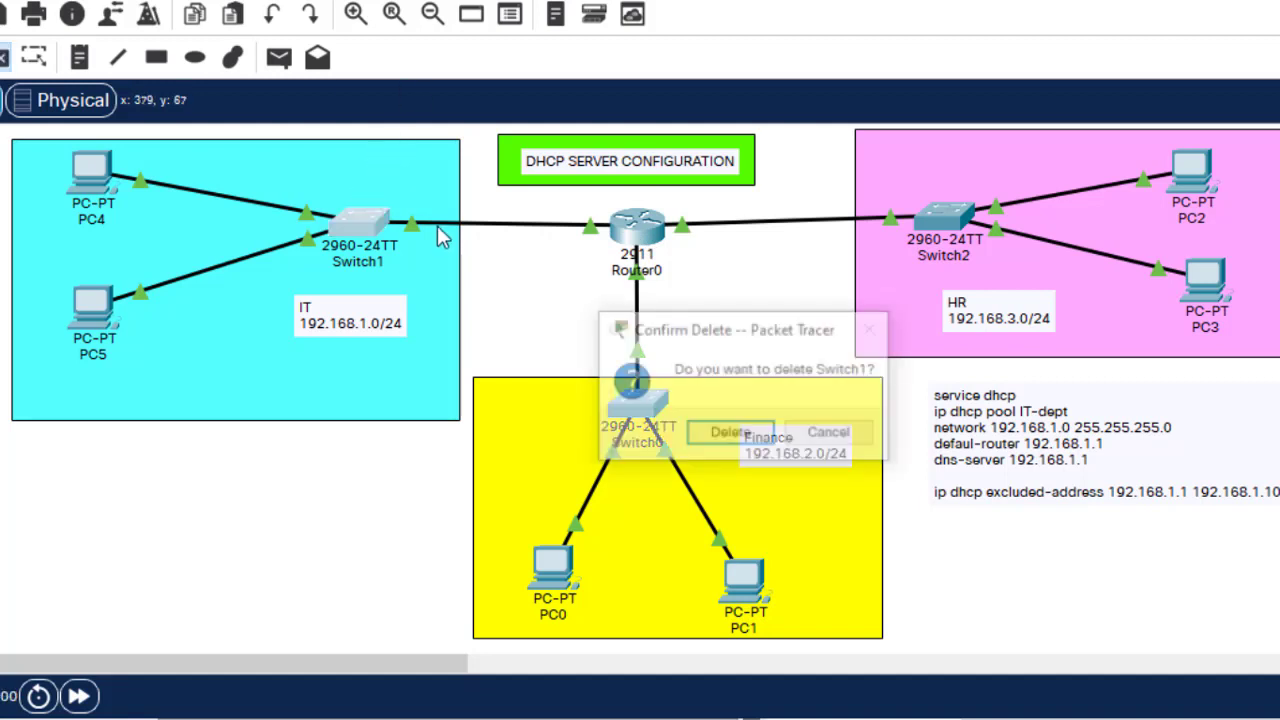
left_click(731, 434)
left_click(784, 217)
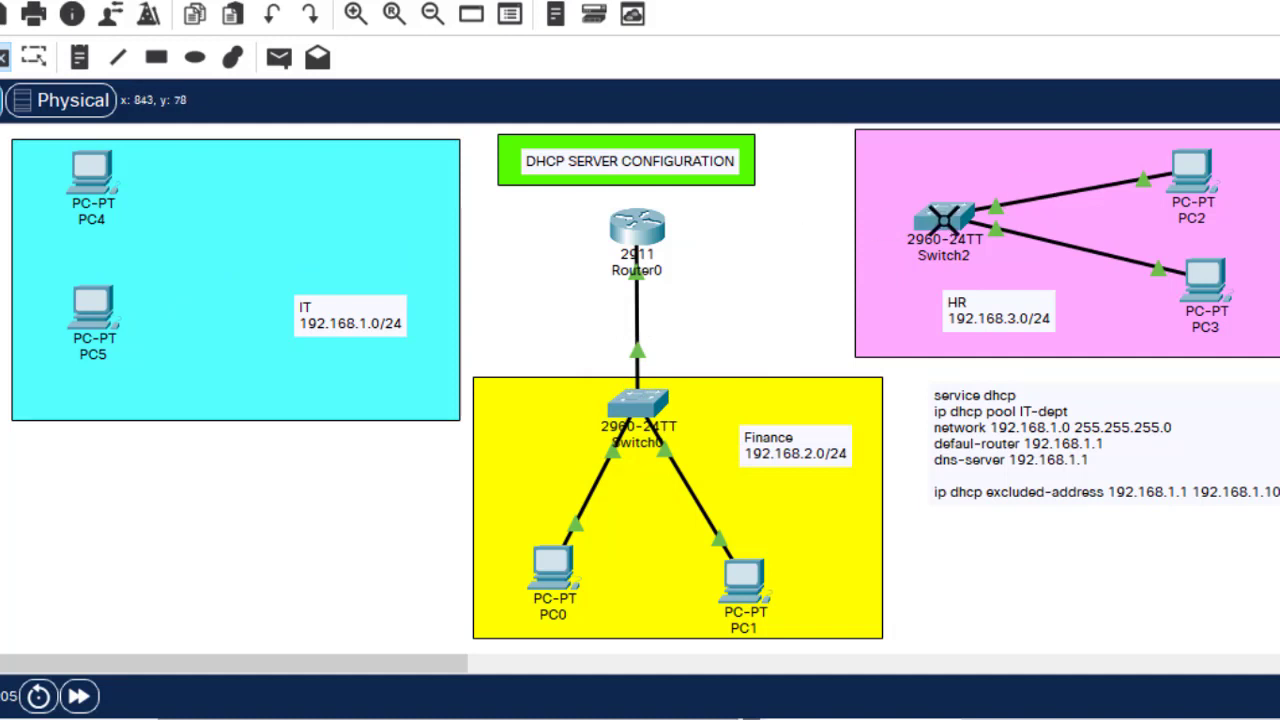
left_click(943, 217)
key("Return")
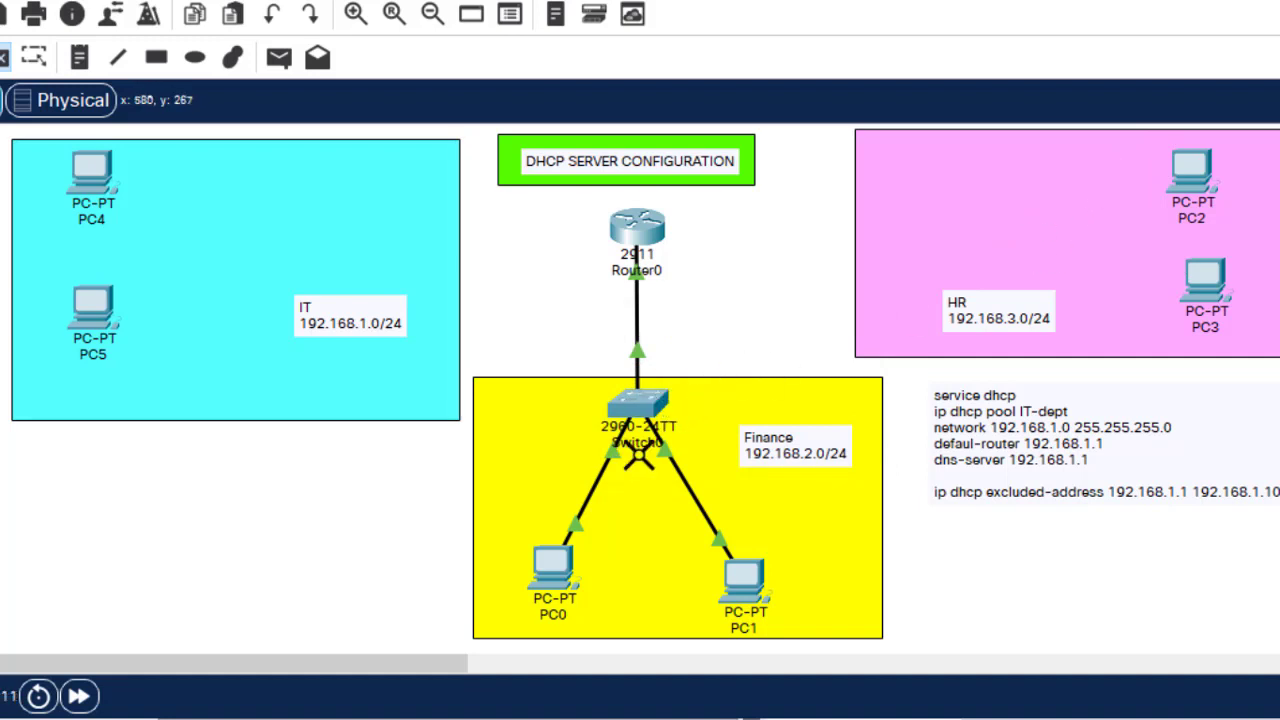
key("Escape")
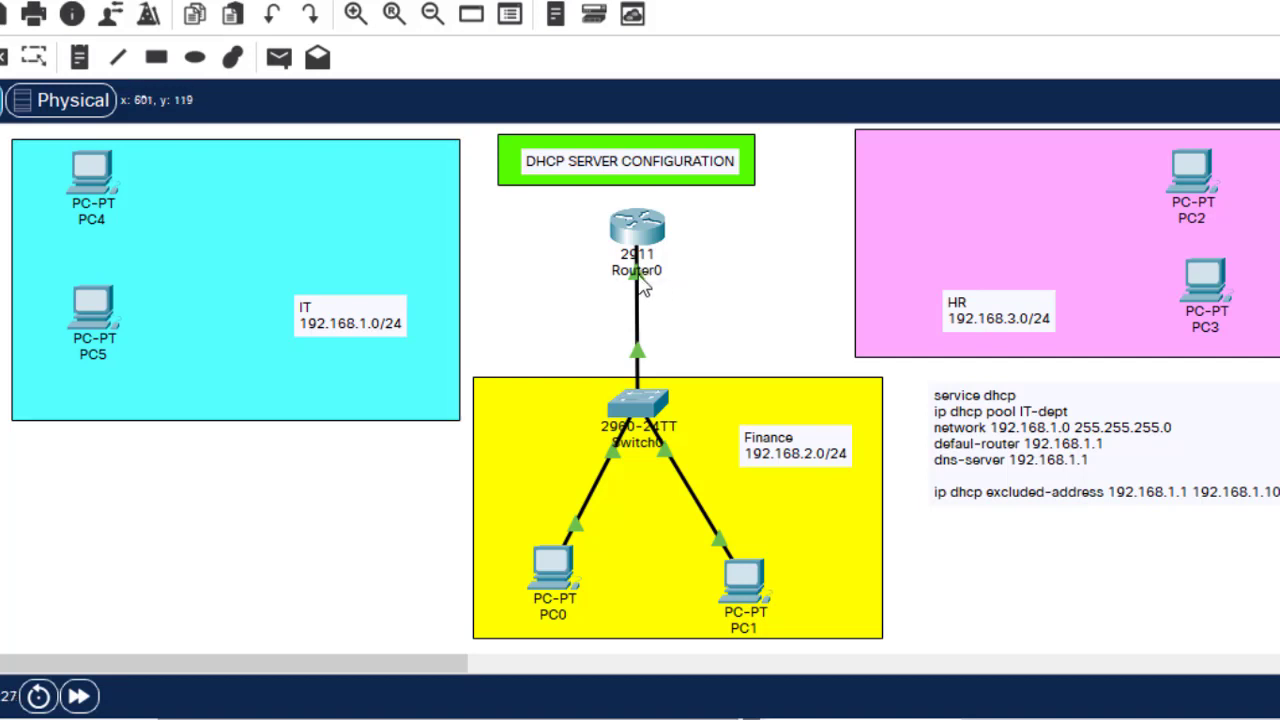
mouse_move(631, 287)
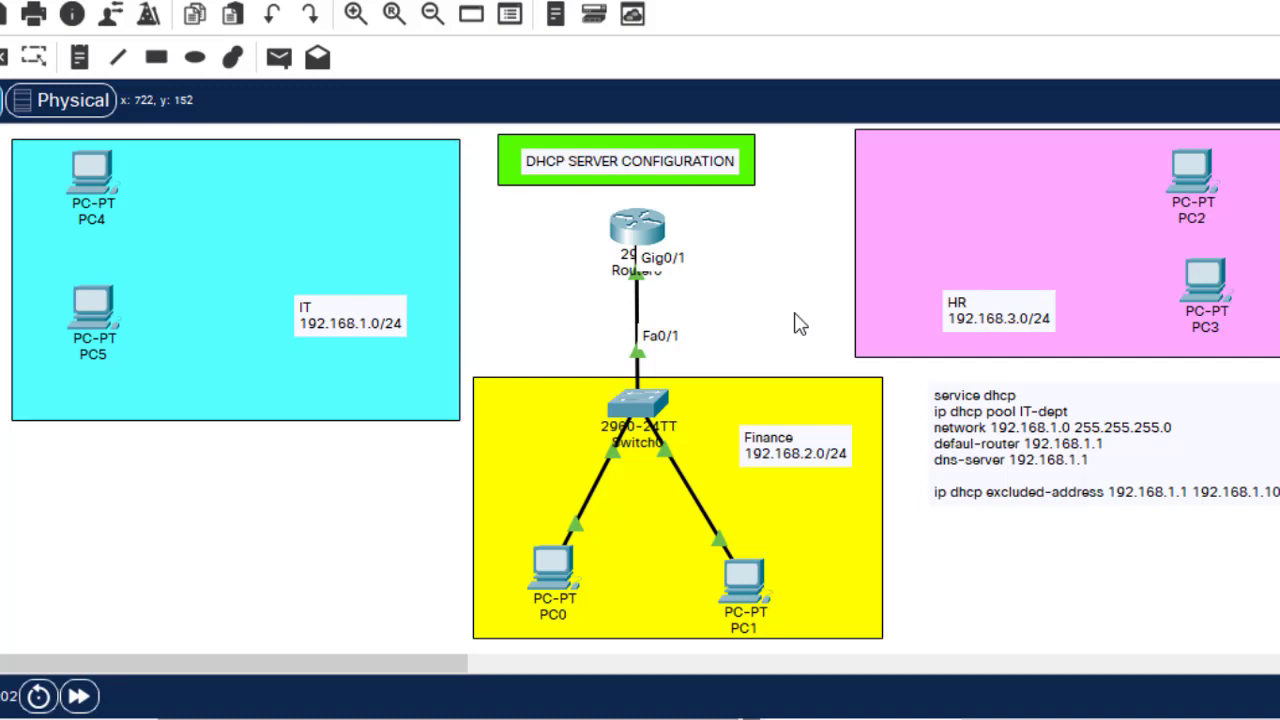
Start a new blank network and place a 2911 router near the top centre with a 2960-24TT switch below it
key("ctrl+n")
left_click(842, 430)
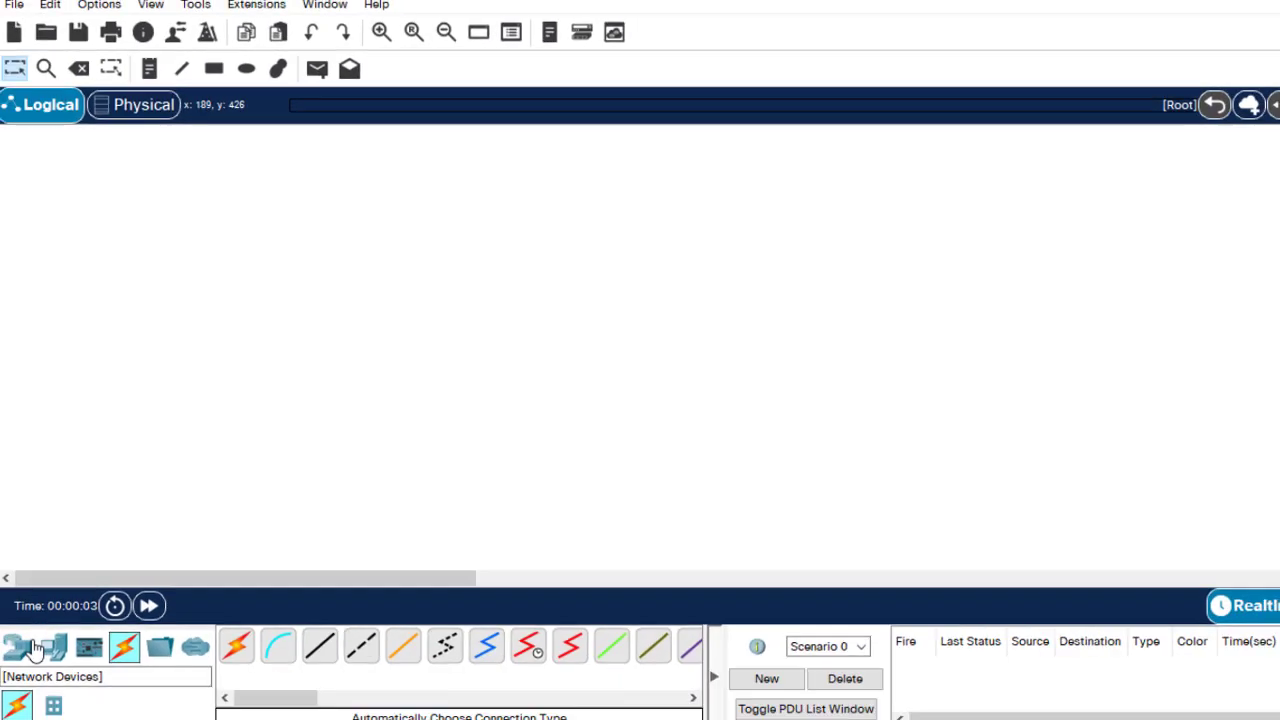
left_click(28, 648)
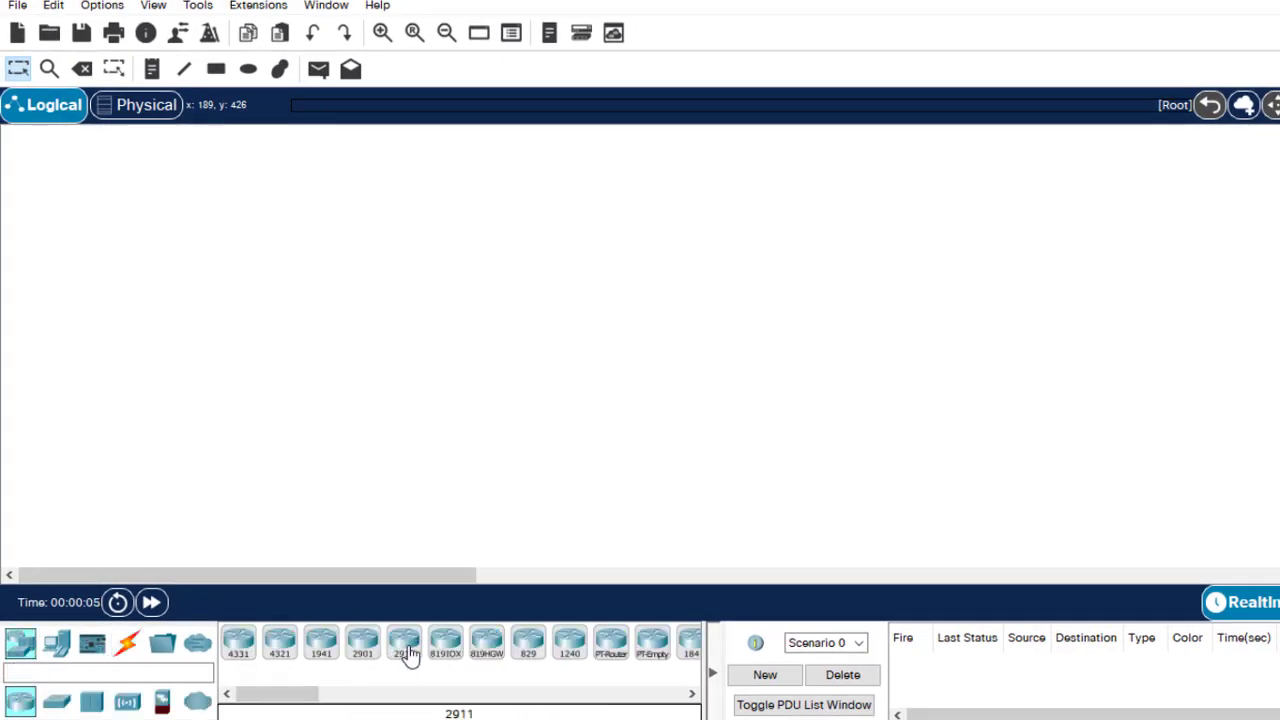
left_click_drag(408, 652, 684, 190)
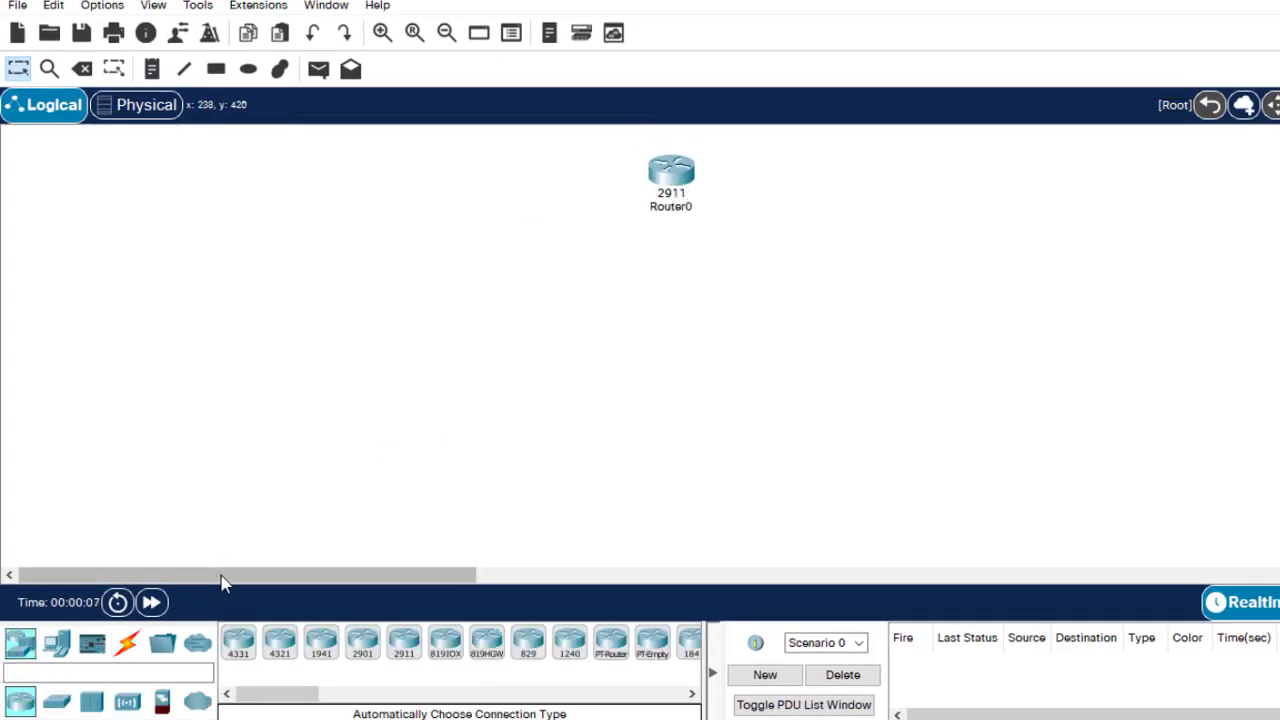
left_click_drag(56, 700, 666, 341)
Add six PCs around the switch: two to its left, two below it and two to its right
left_click_drag(57, 648, 250, 350)
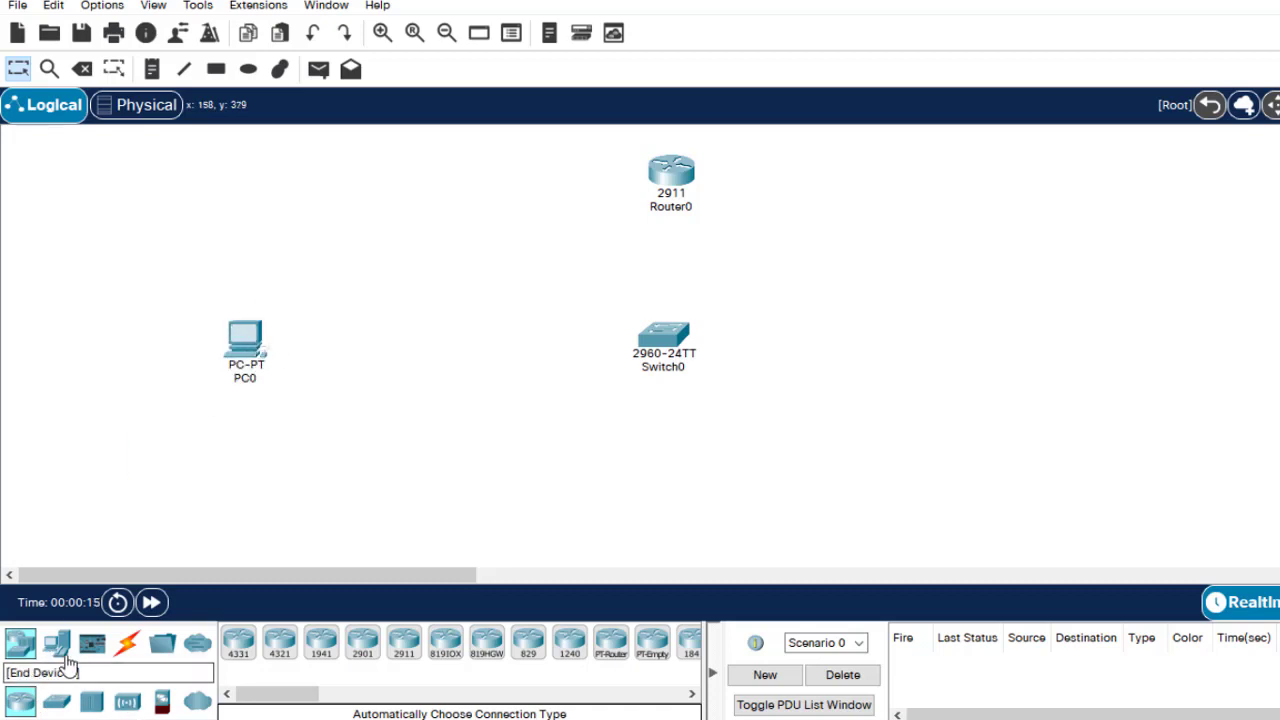
left_click_drag(57, 648, 294, 456)
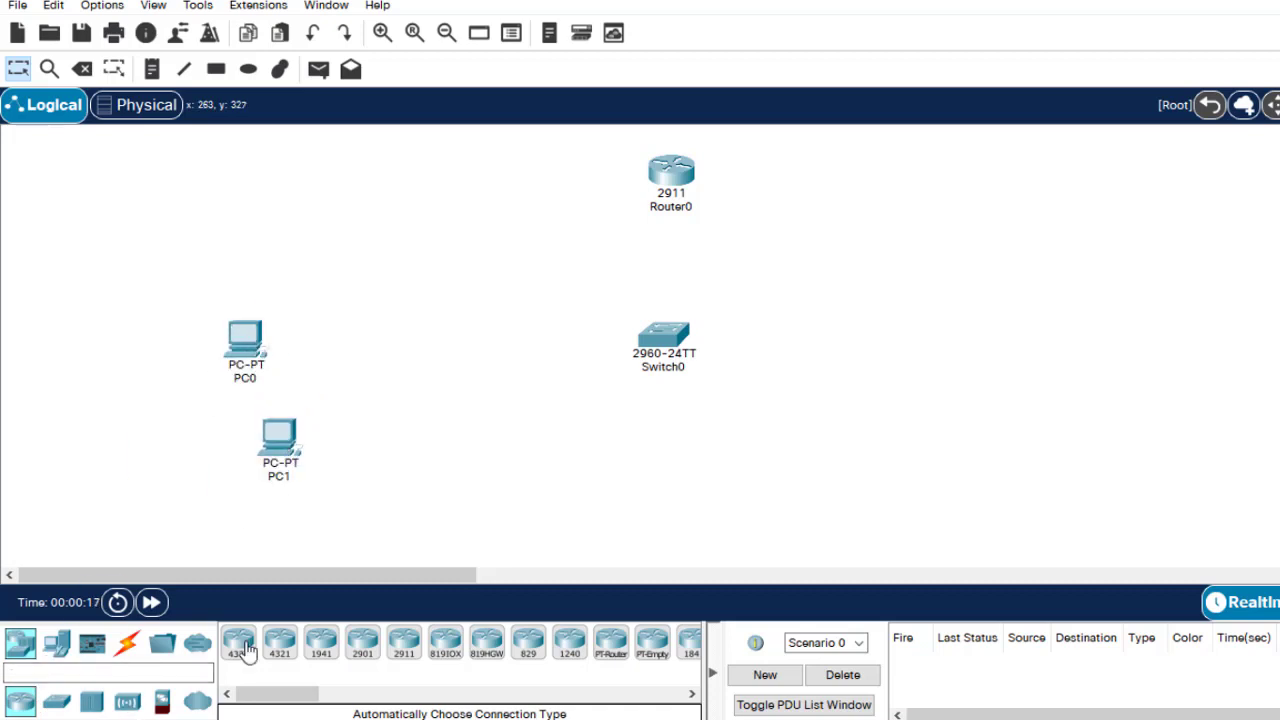
left_click_drag(60, 648, 590, 472)
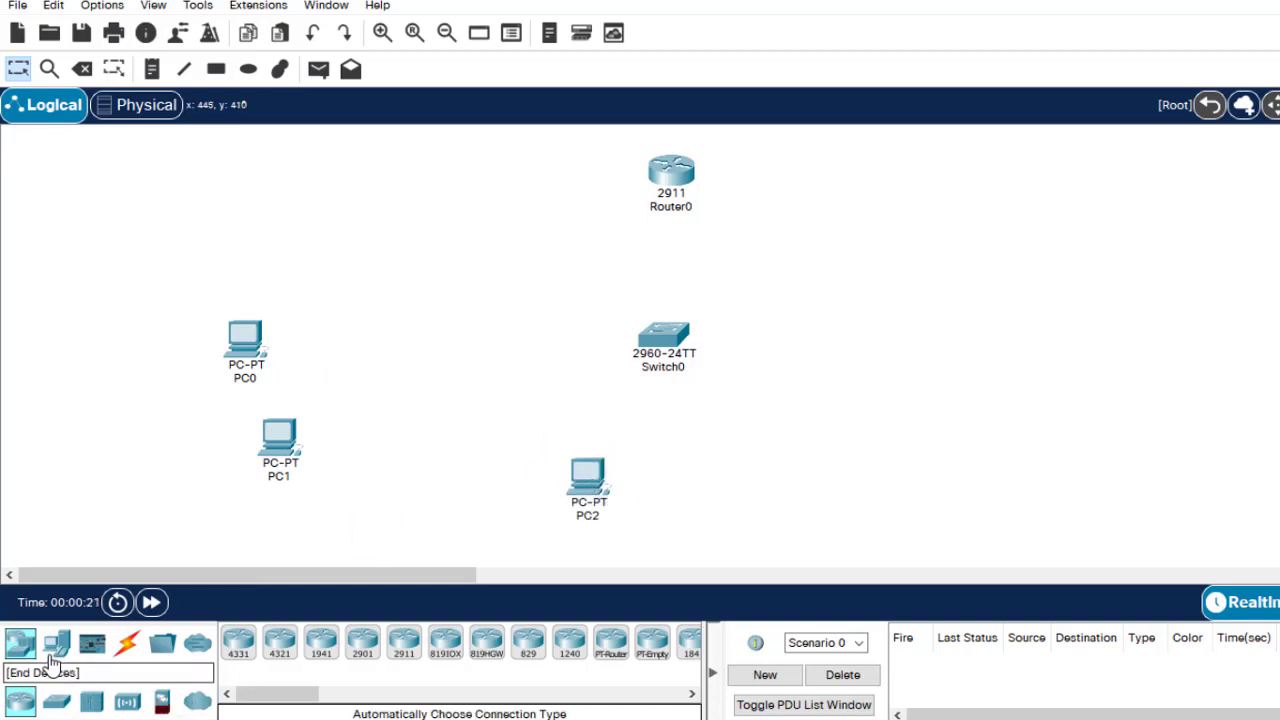
left_click_drag(52, 662, 704, 532)
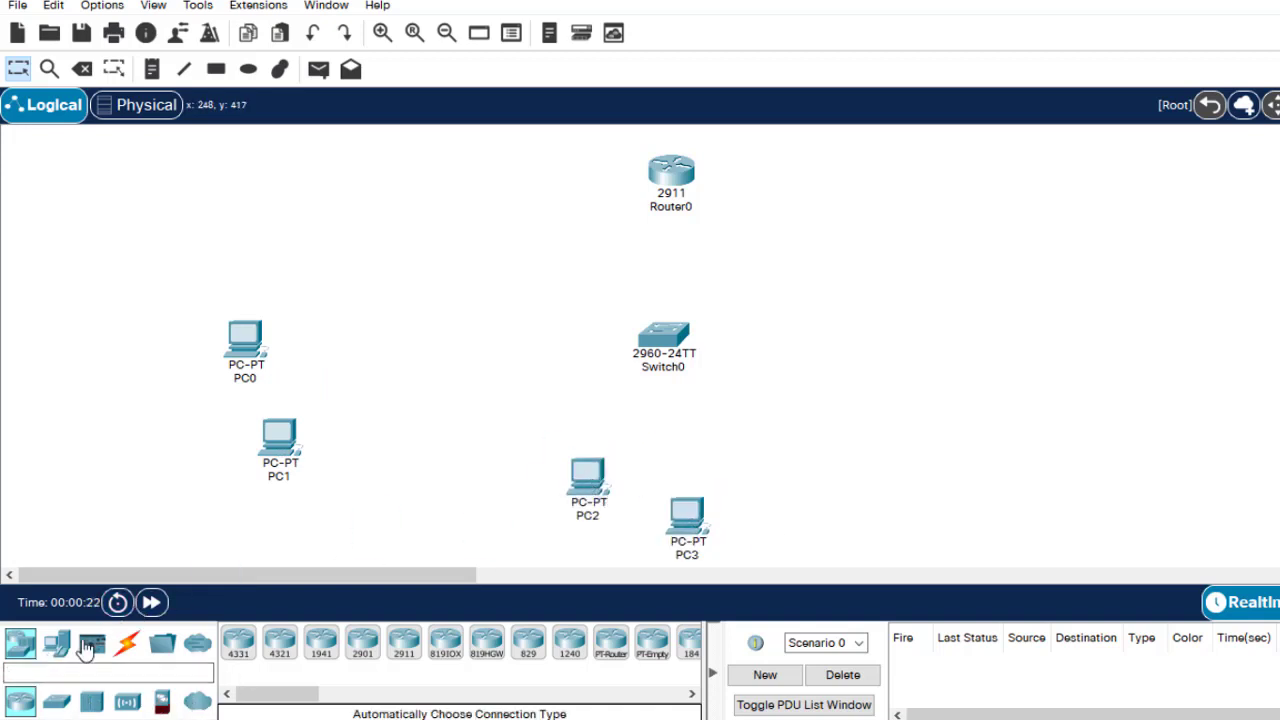
left_click_drag(56, 645, 972, 316)
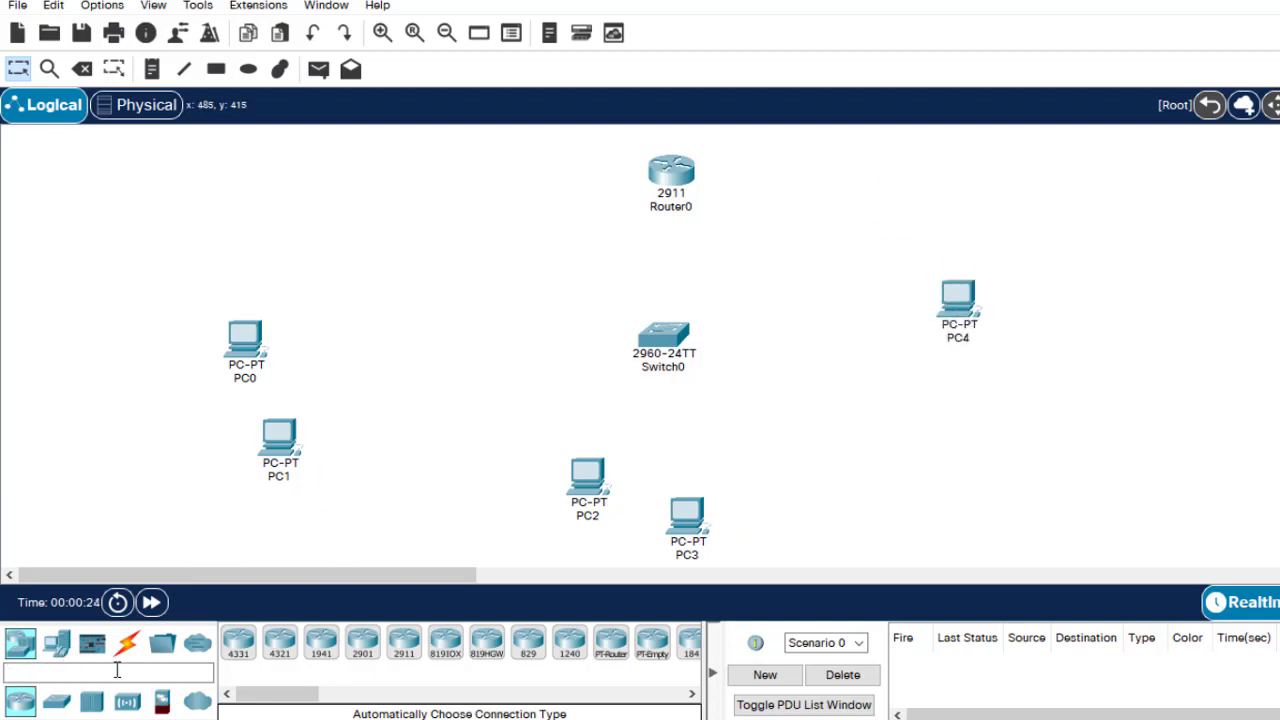
left_click_drag(56, 648, 983, 401)
Rearrange the router, switch and PCs so the three PC pairs are spaced more evenly around the switch
left_click_drag(647, 348, 648, 335)
left_click_drag(586, 484, 592, 524)
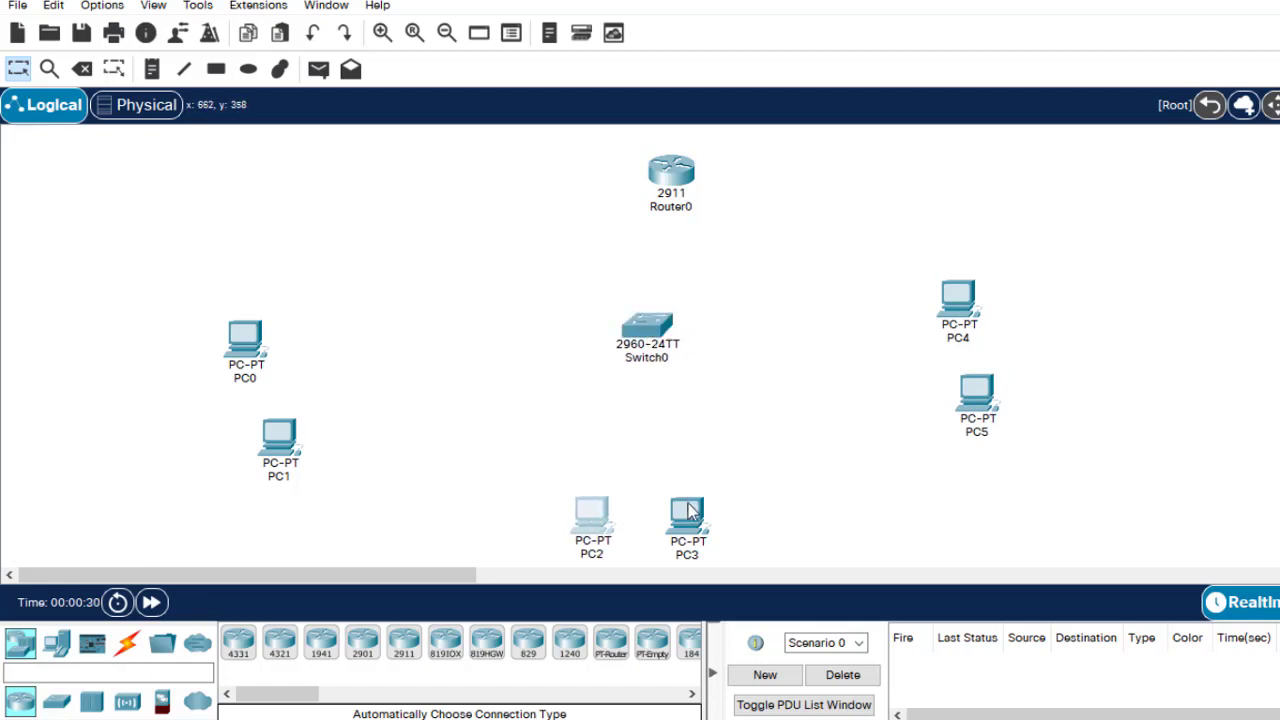
left_click_drag(688, 510, 684, 525)
left_click_drag(277, 440, 278, 418)
left_click_drag(244, 338, 308, 308)
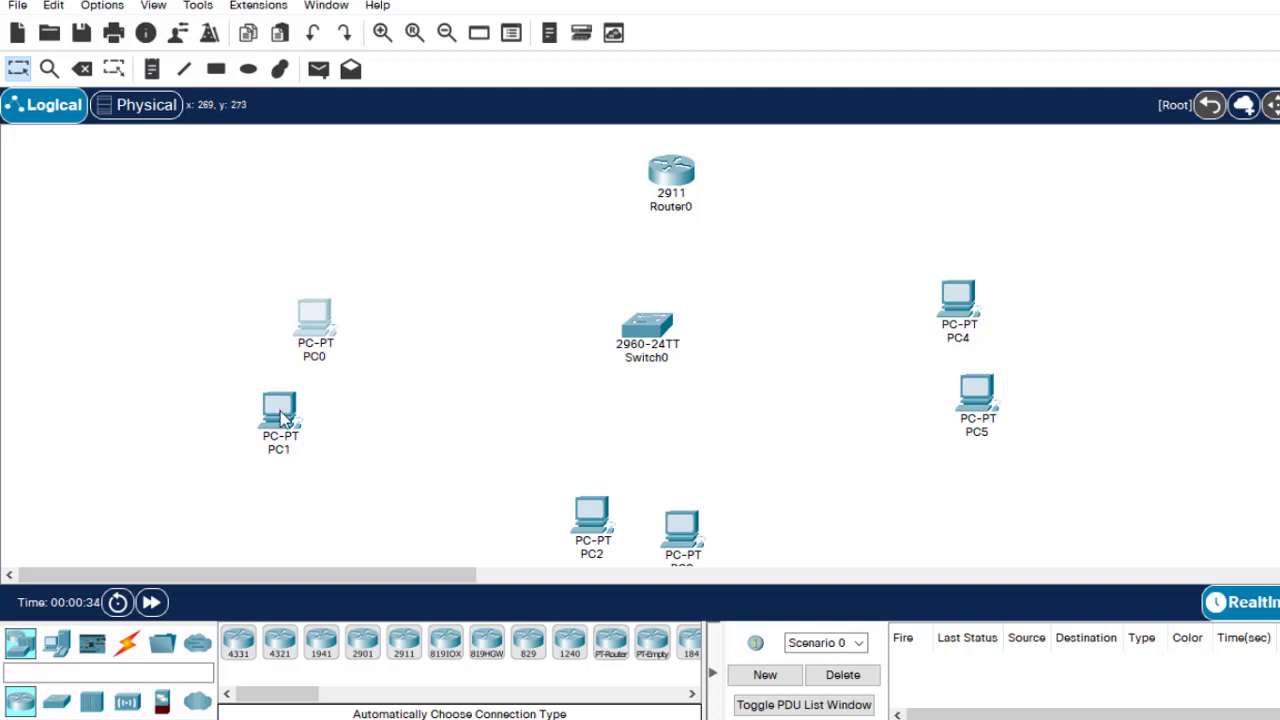
left_click_drag(284, 418, 325, 418)
left_click_drag(684, 186, 662, 165)
left_click_drag(945, 305, 978, 296)
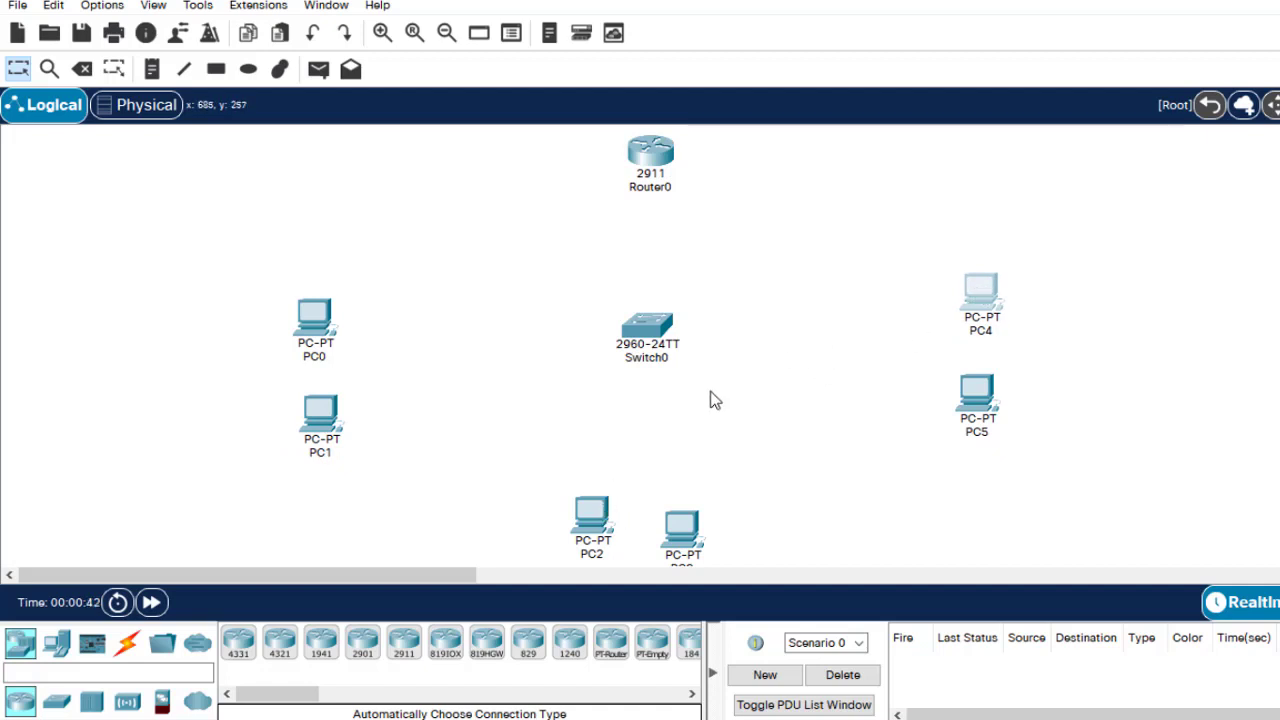
Connect Router0 to Switch0 with an automatically chosen cable type
left_click(135, 648)
left_click(238, 642)
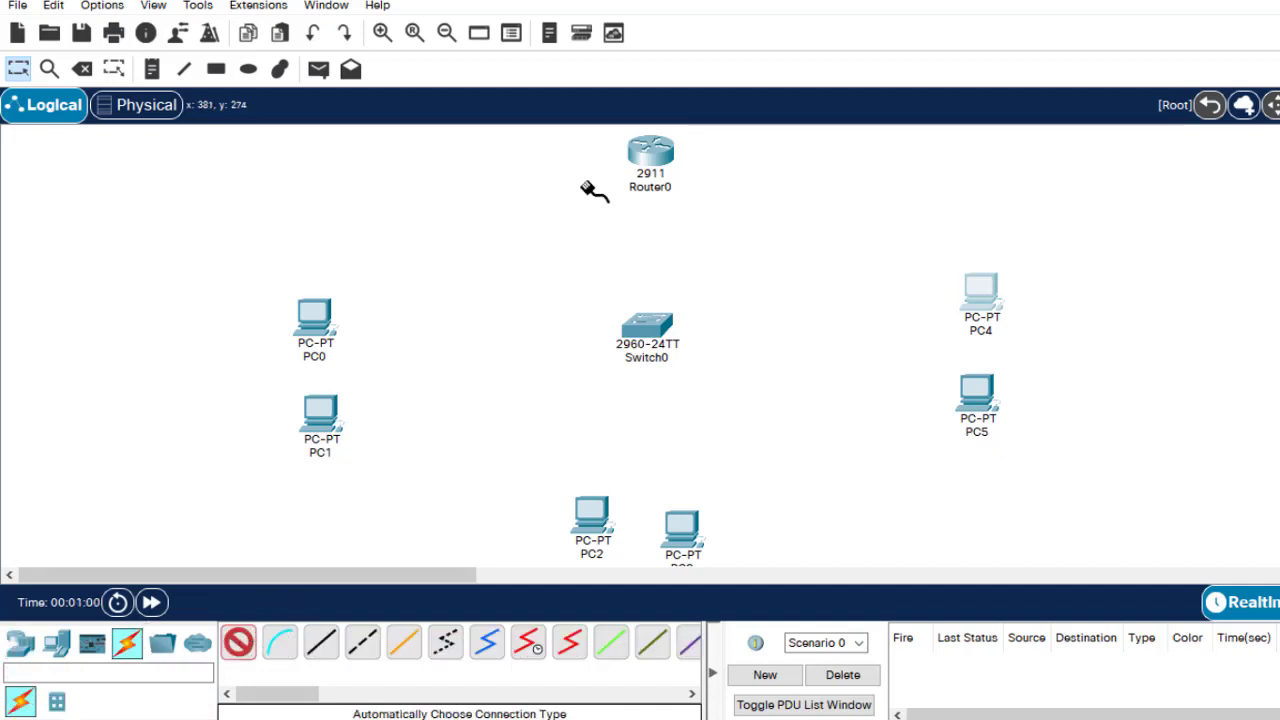
left_click(657, 150)
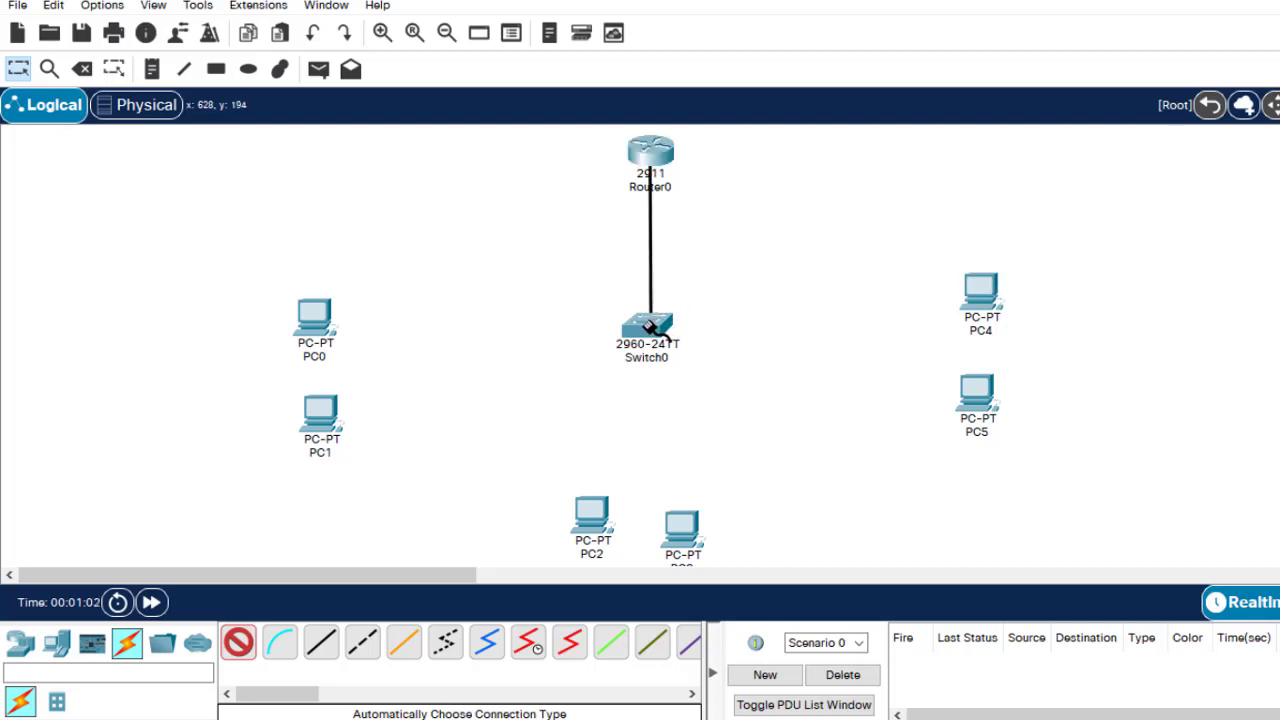
left_click(648, 330)
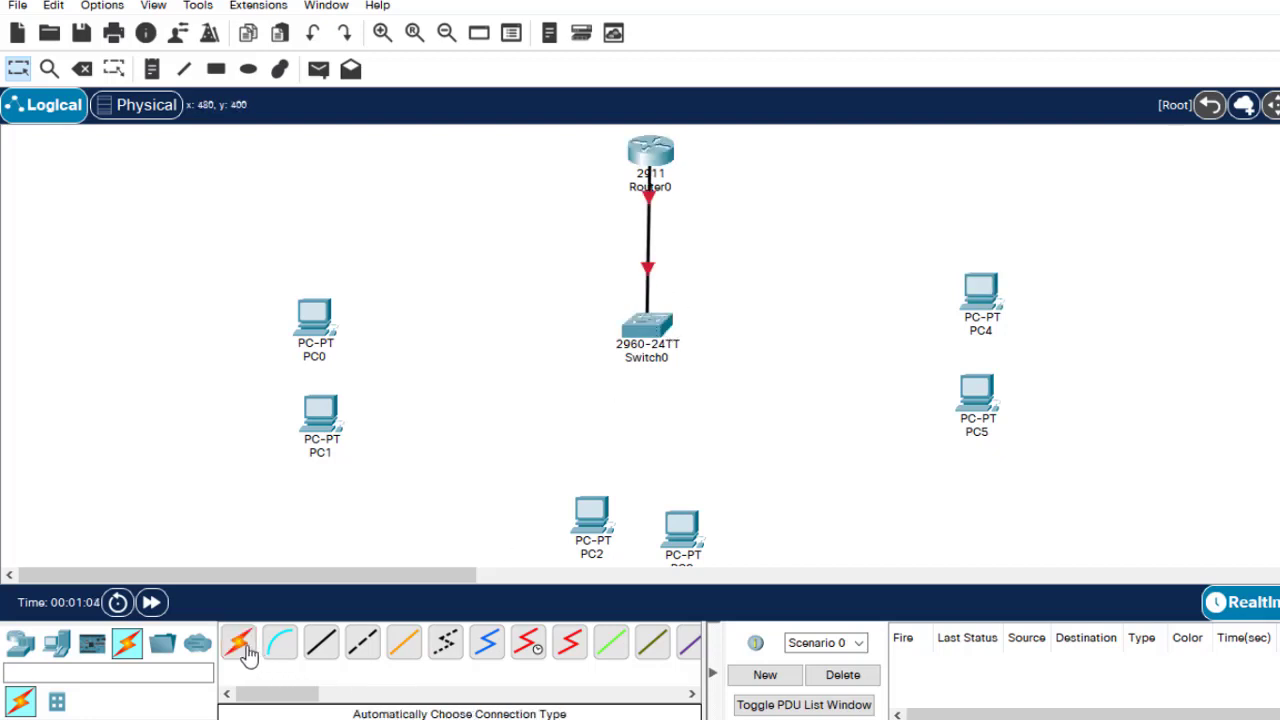
Connect Switch0 to PC0 and PC1 with automatically chosen cables
left_click(247, 650)
left_click(655, 328)
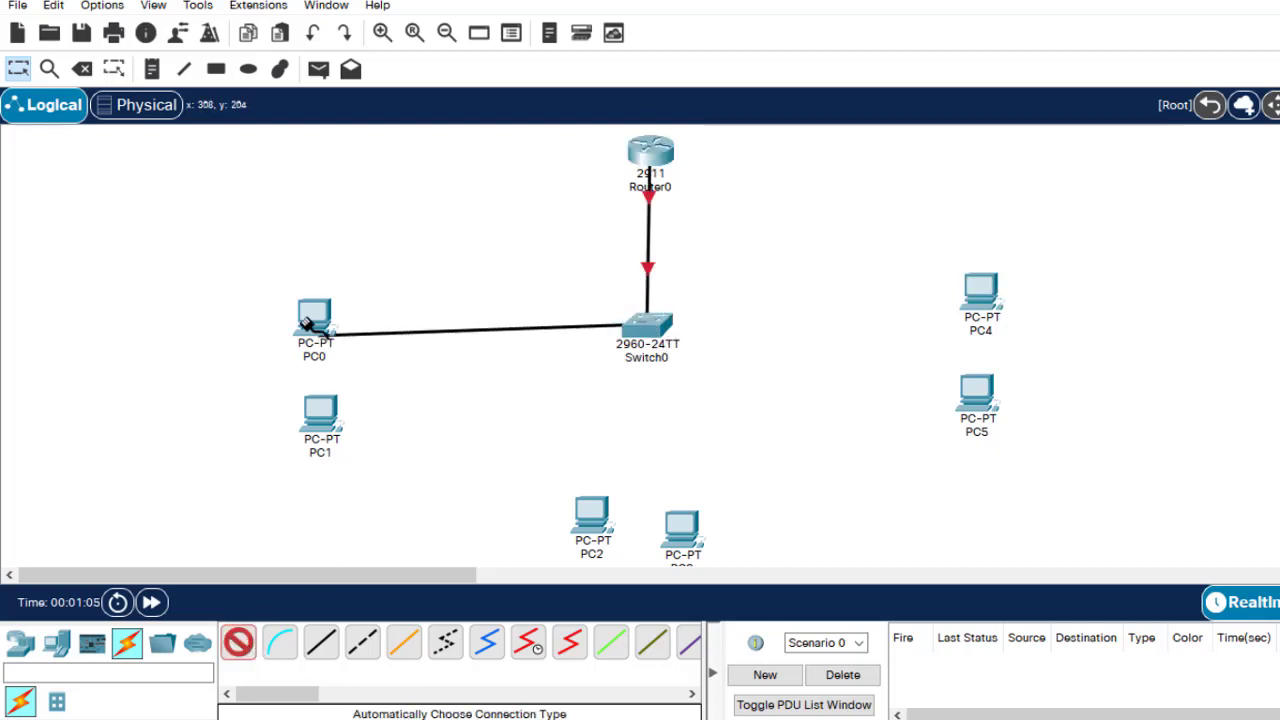
left_click(310, 322)
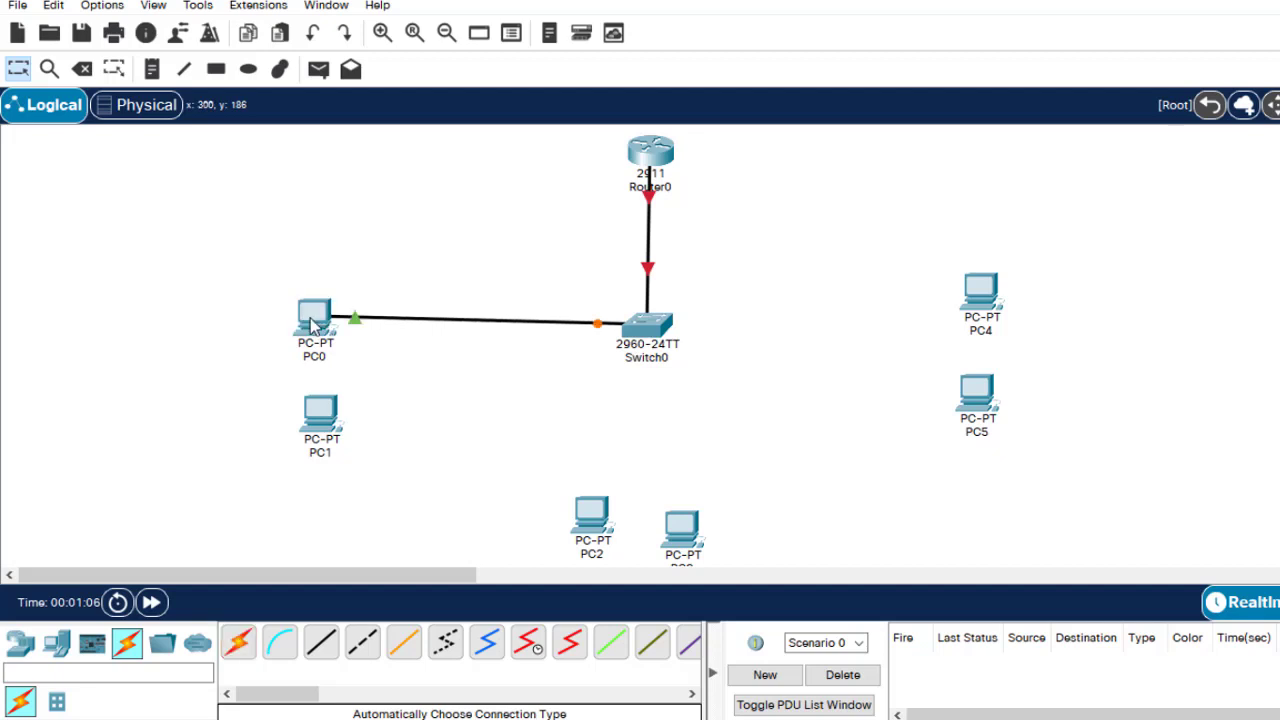
left_click(241, 655)
left_click(645, 328)
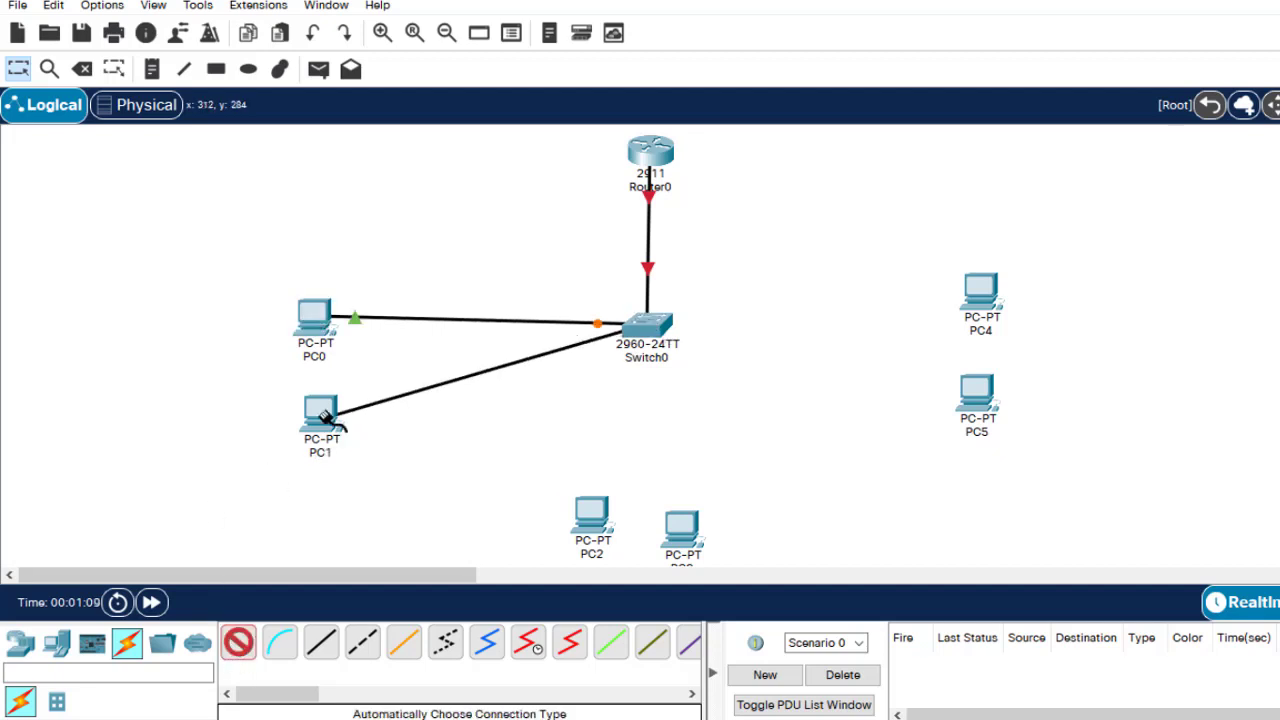
left_click(318, 420)
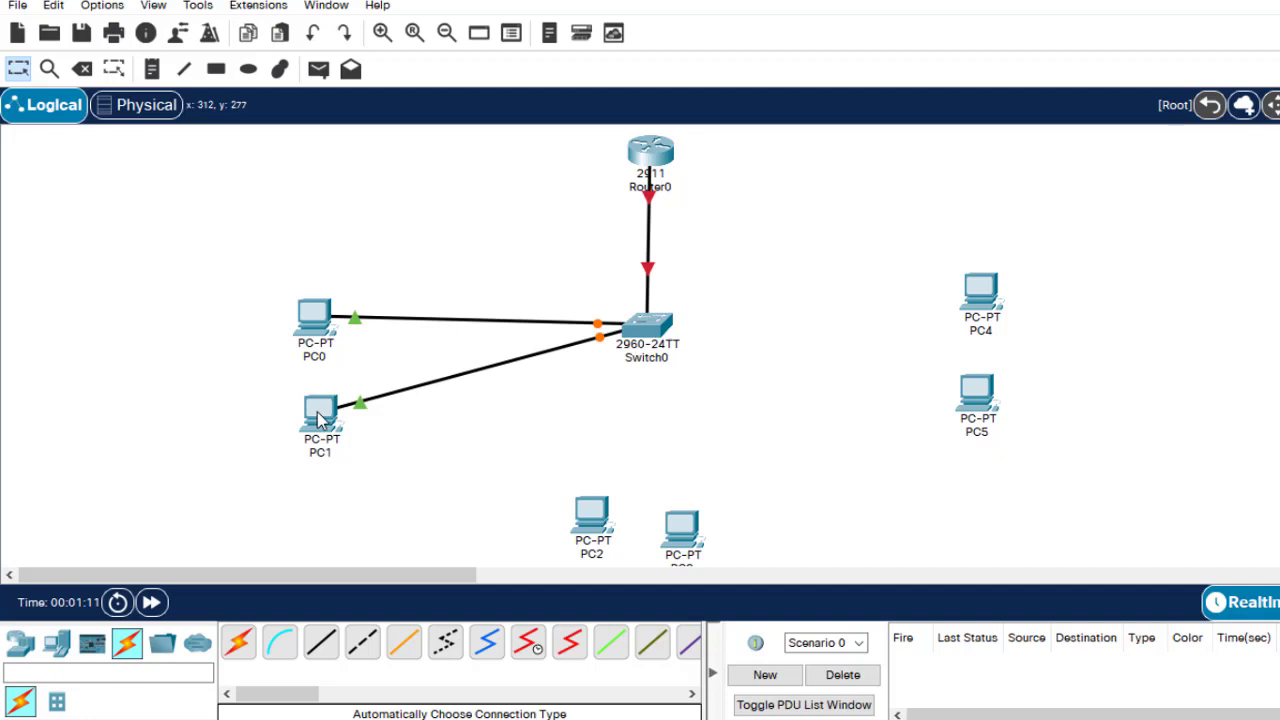
Connect Switch0 to PC2 and PC3 with automatically chosen cables
left_click(247, 646)
left_click(652, 326)
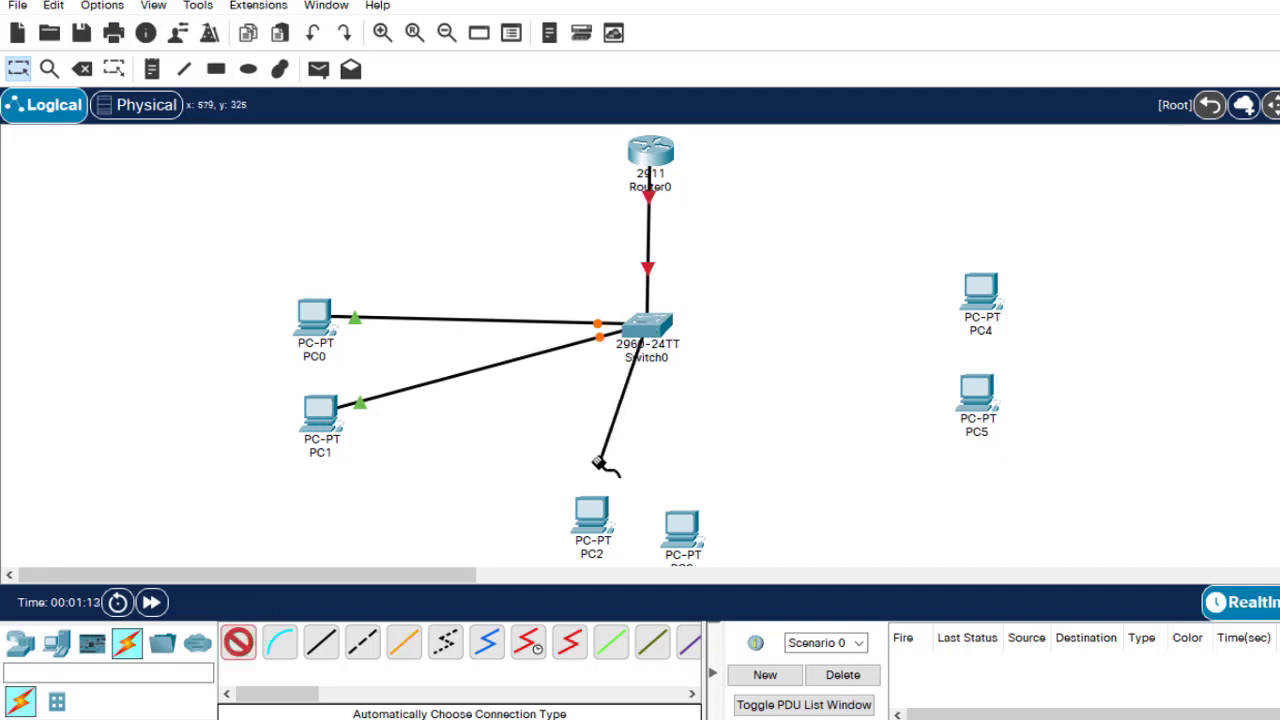
left_click(591, 518)
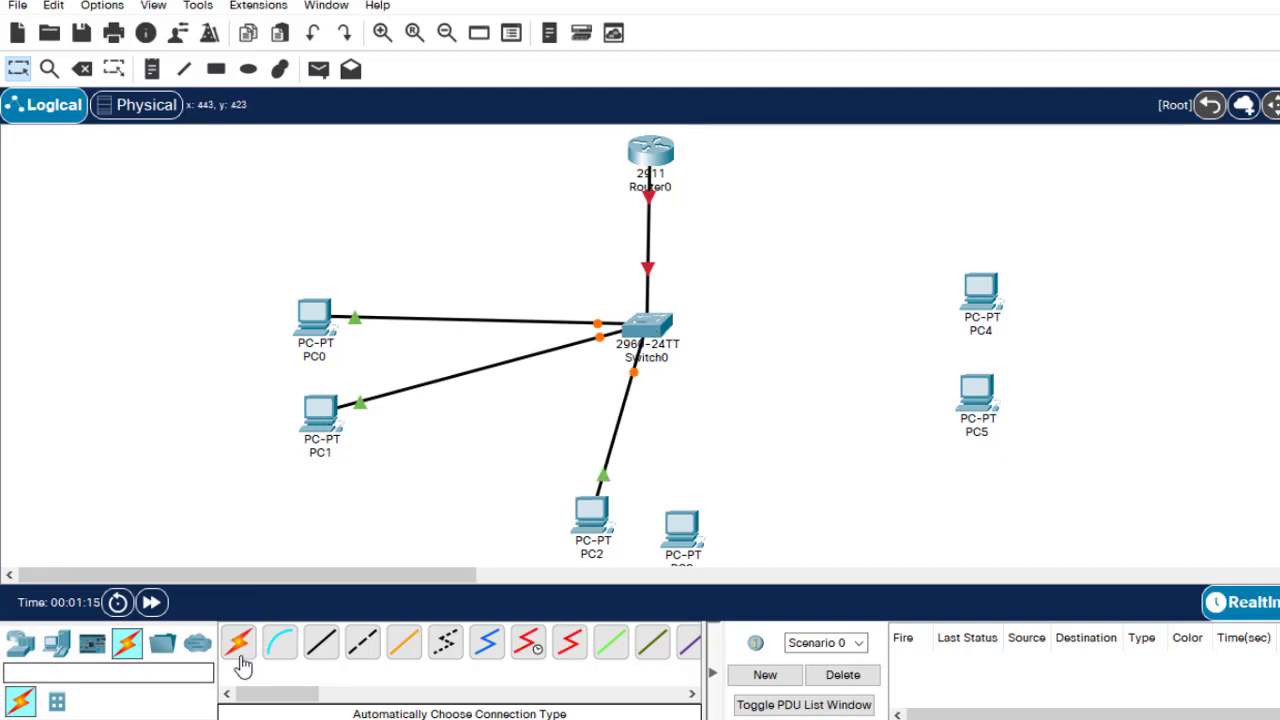
left_click(240, 643)
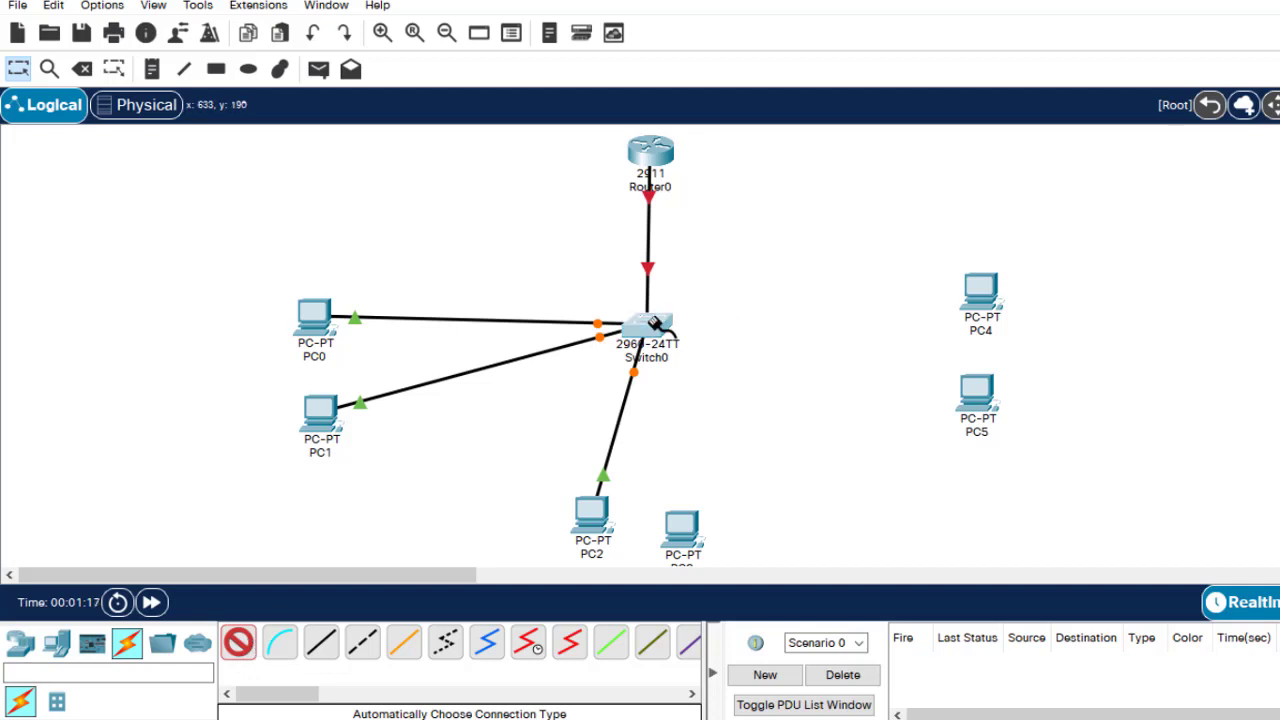
left_click(665, 320)
left_click(683, 538)
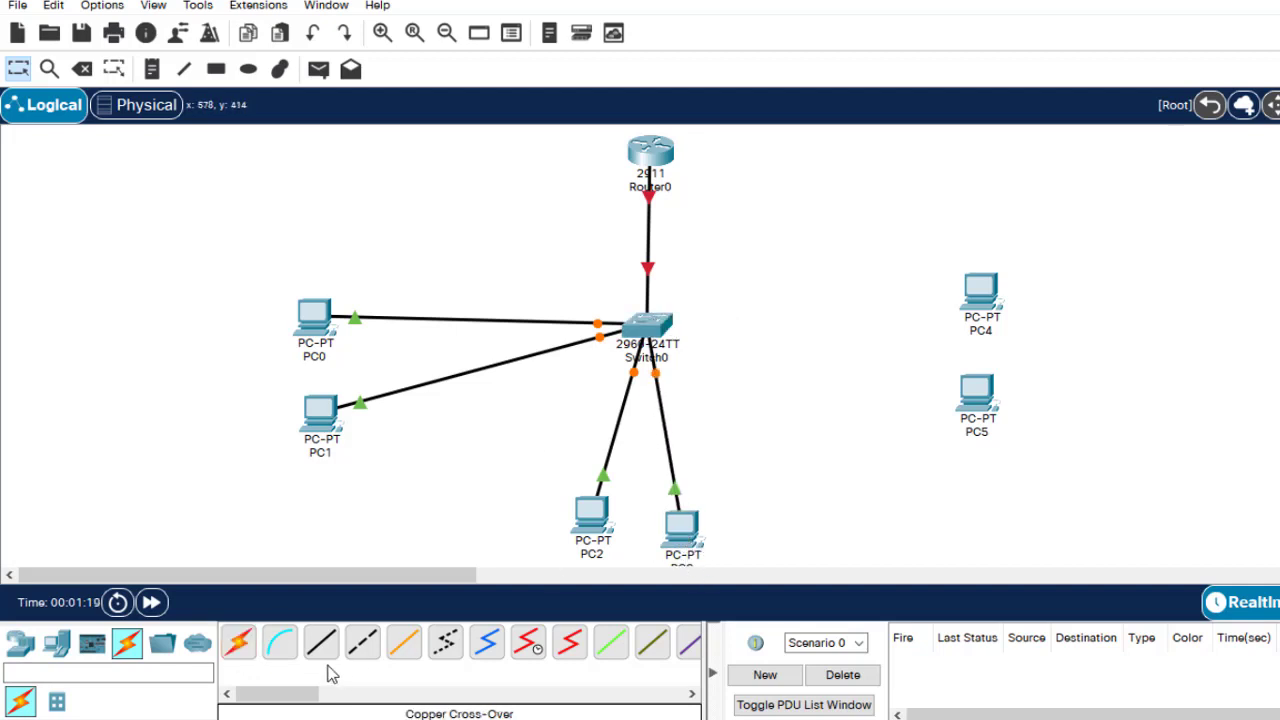
Connect Switch0 to PC4 and PC5 with automatically chosen cables
left_click(241, 646)
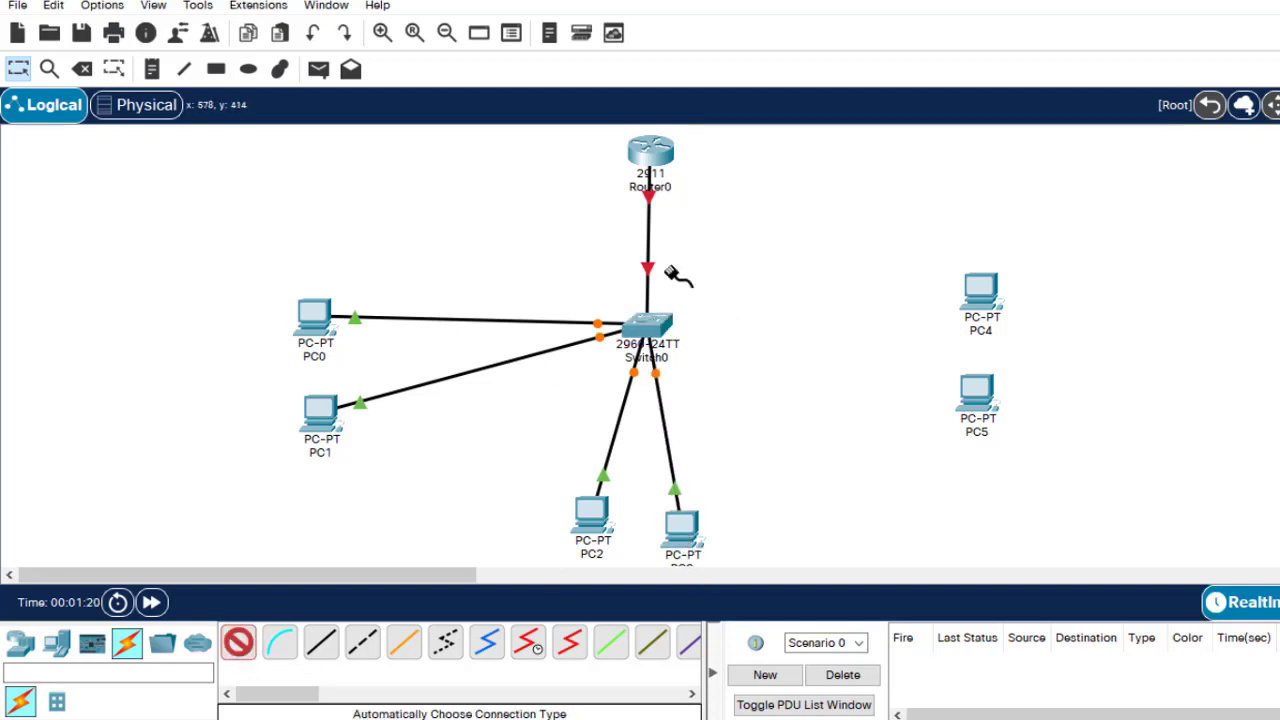
left_click(660, 327)
left_click(985, 296)
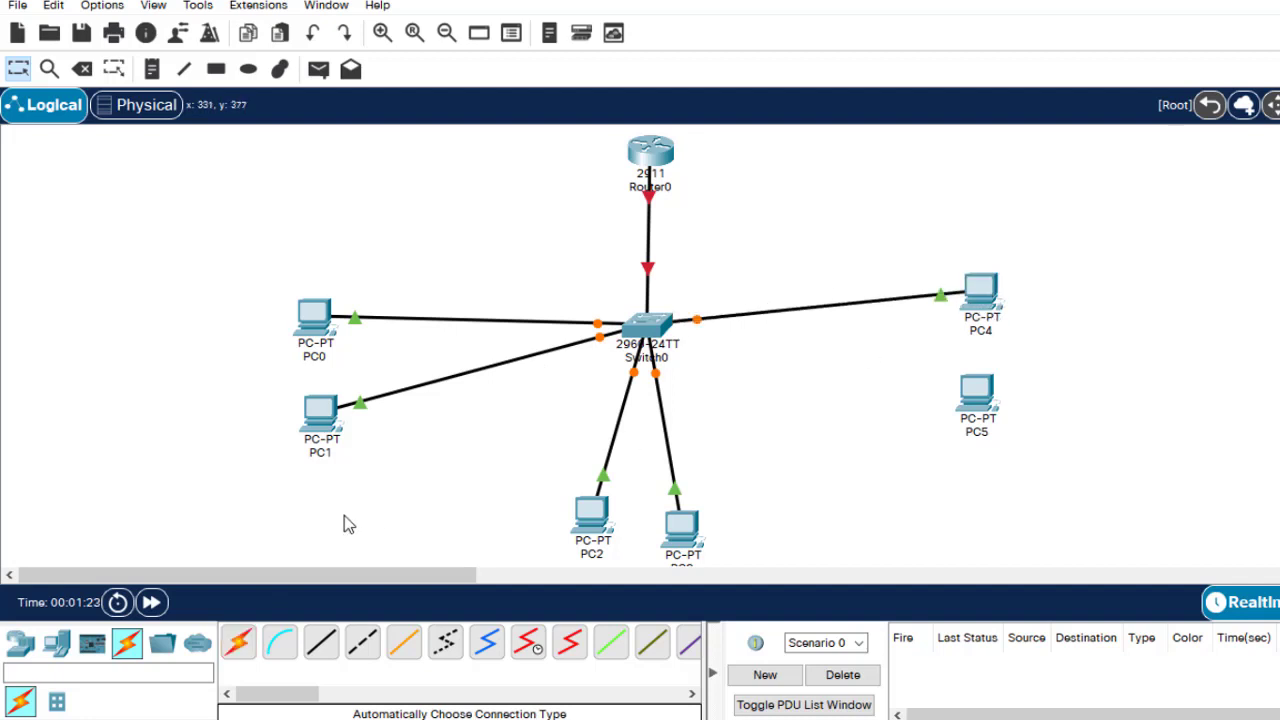
left_click(245, 643)
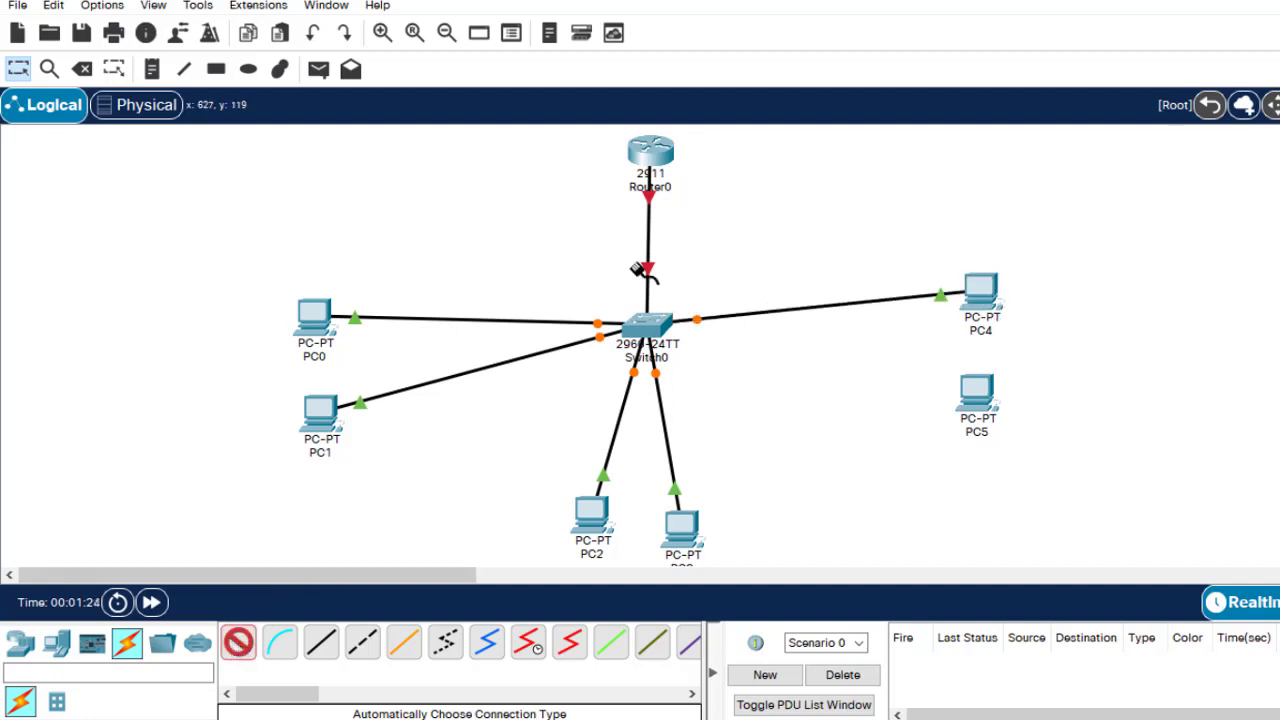
left_click(650, 325)
left_click(986, 410)
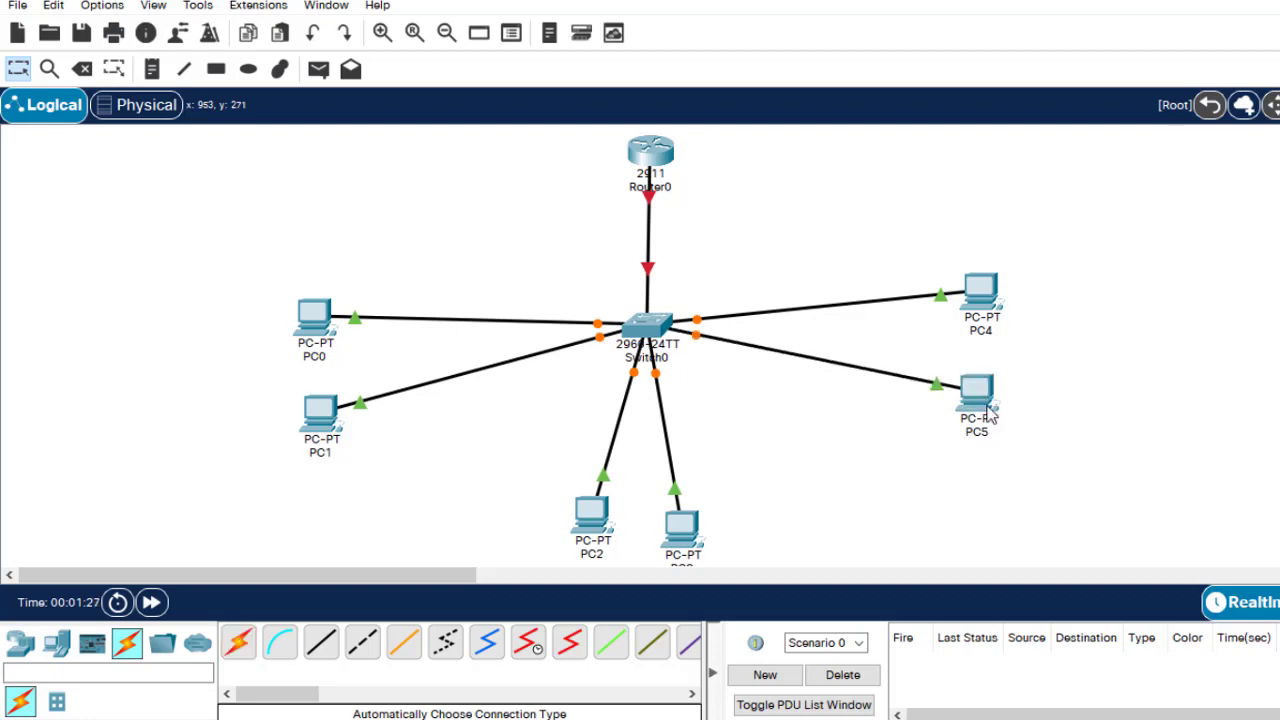
Shift PC2 slightly right and PC3 slightly up so the two PCs below the switch line up
left_click_drag(578, 525, 591, 529)
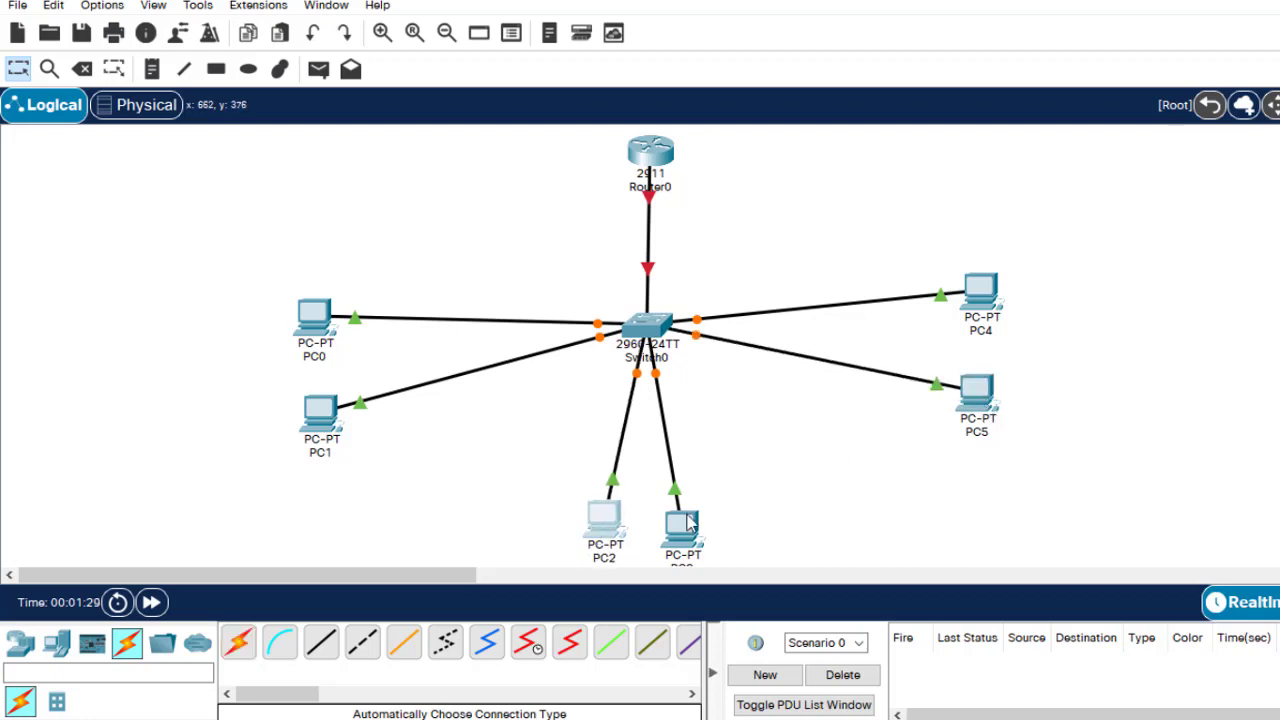
left_click_drag(700, 537, 698, 520)
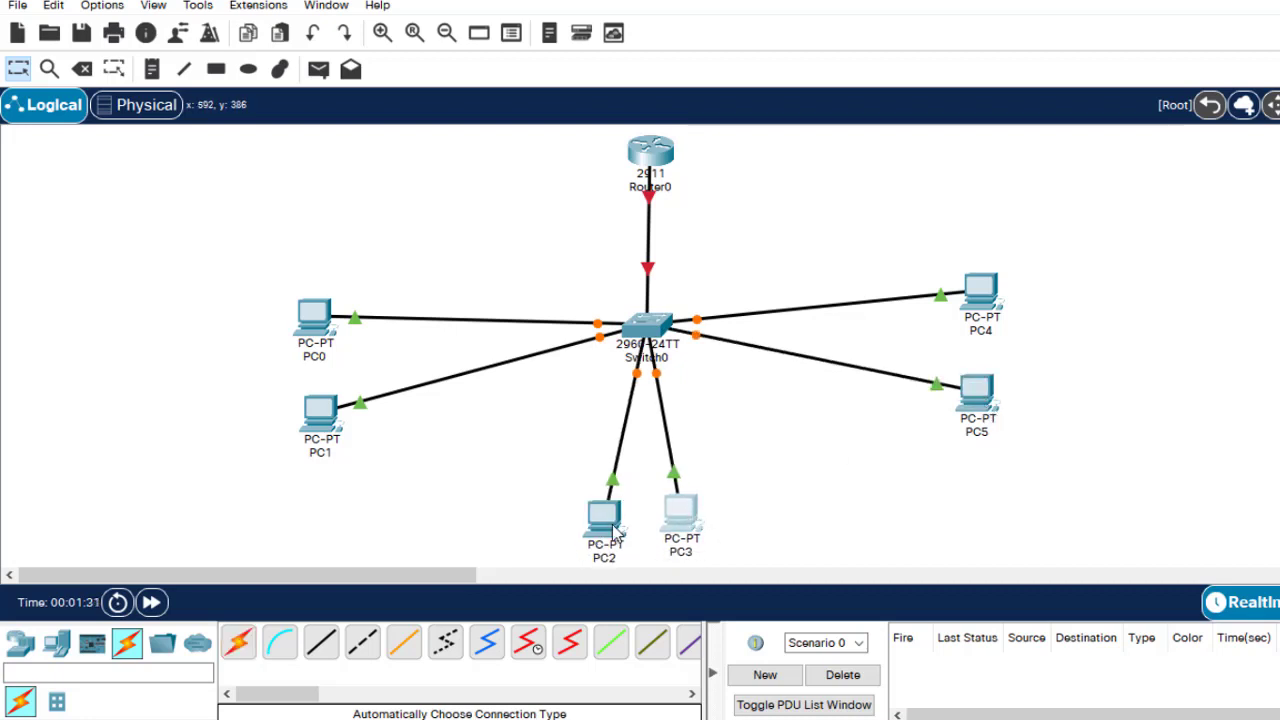
Raise PC2 level with PC3 and bring PC0 and PC1, and PC4 and PC5, closer together as vertically stacked pairs
left_click_drag(615, 533, 623, 517)
left_click_drag(336, 428, 371, 386)
left_click_drag(311, 345, 340, 292)
left_click_drag(338, 373, 320, 370)
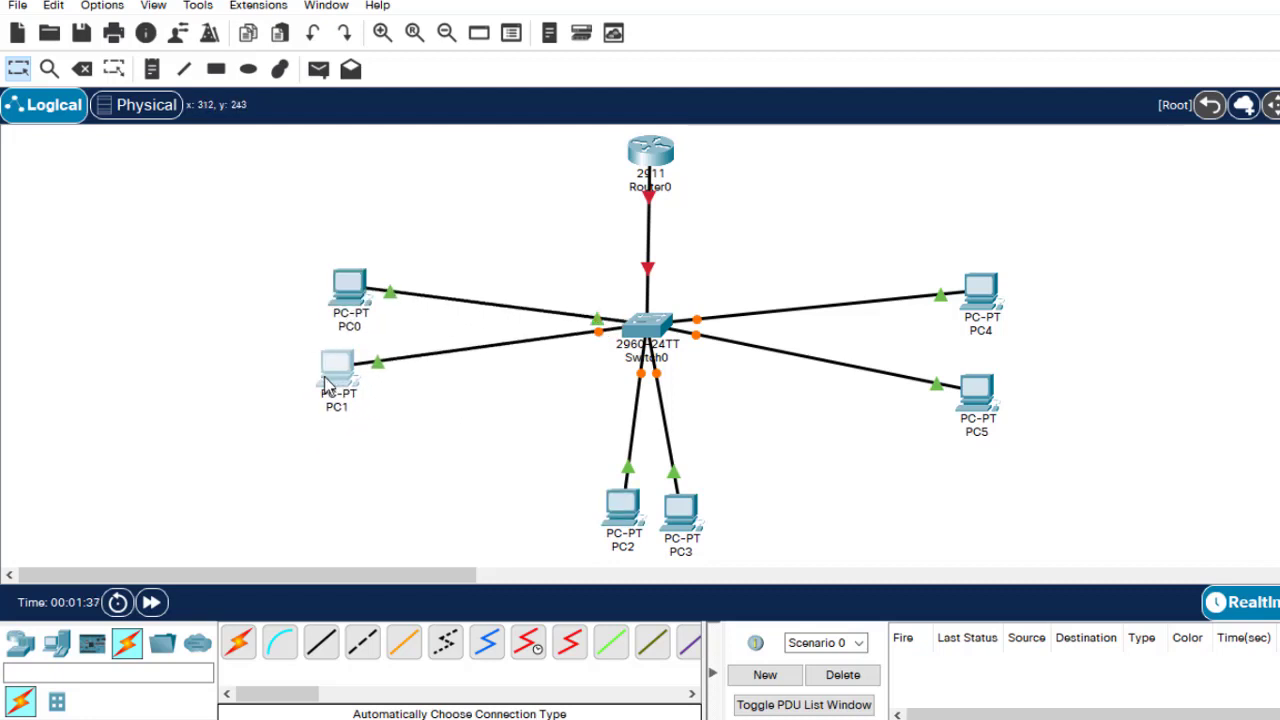
left_click_drag(985, 284, 997, 281)
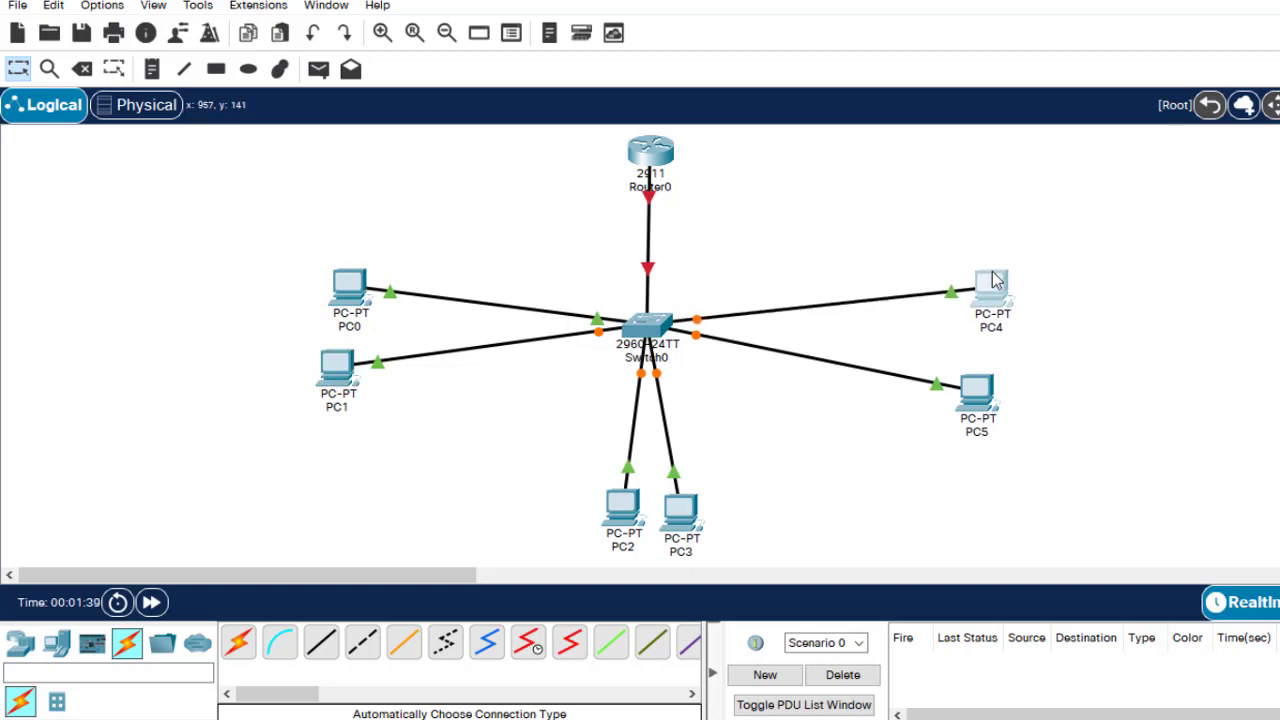
left_click_drag(976, 390, 993, 362)
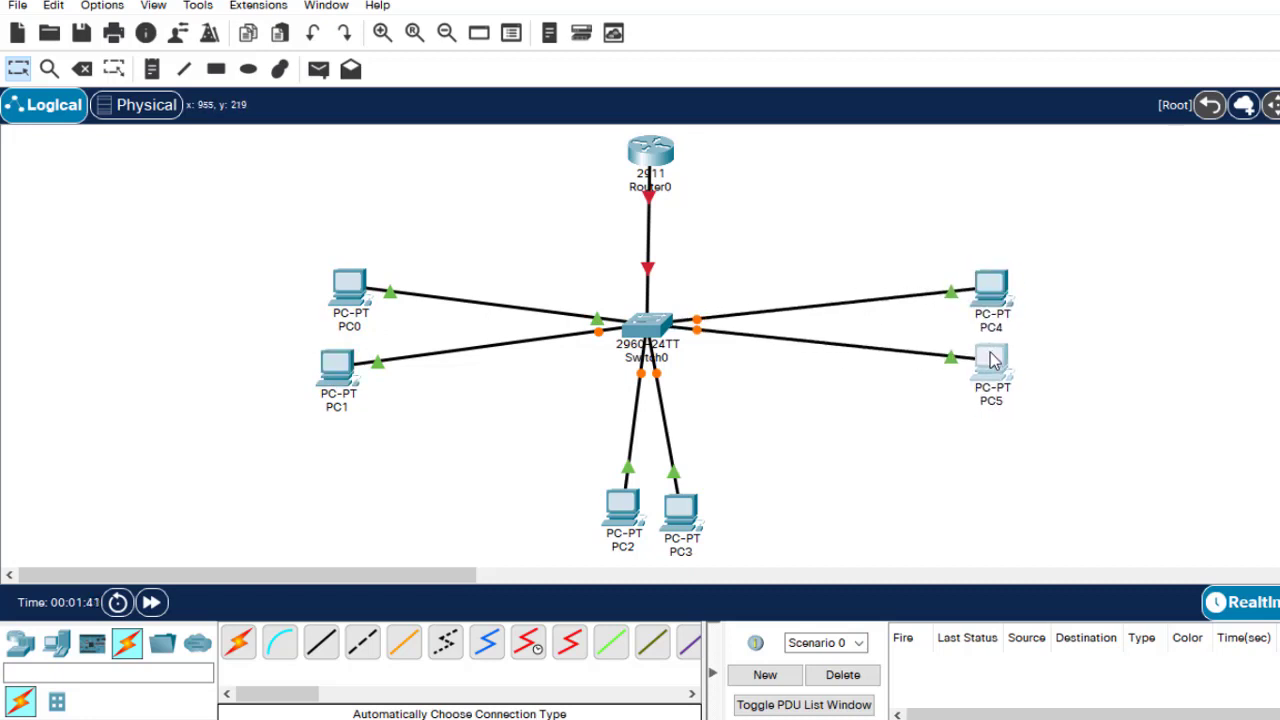
Shift Switch0 slightly up under Router0, nudge Router0 into line with it, and align PC1 beneath PC0
left_click_drag(652, 330, 654, 300)
left_click_drag(661, 160, 657, 158)
left_click_drag(652, 300, 651, 320)
left_click_drag(341, 378, 348, 373)
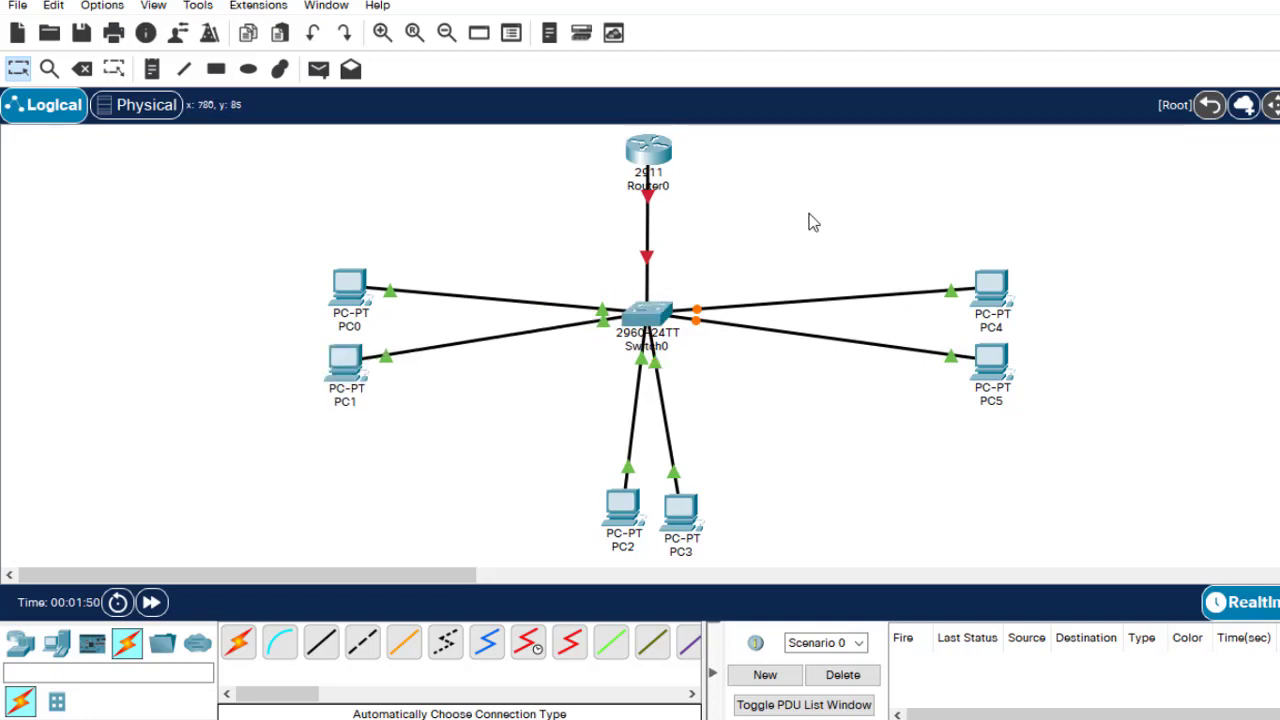
Draw a yellow-filled (#ffff00) ellipse with a black outline around PC0 and PC1
left_click(246, 69)
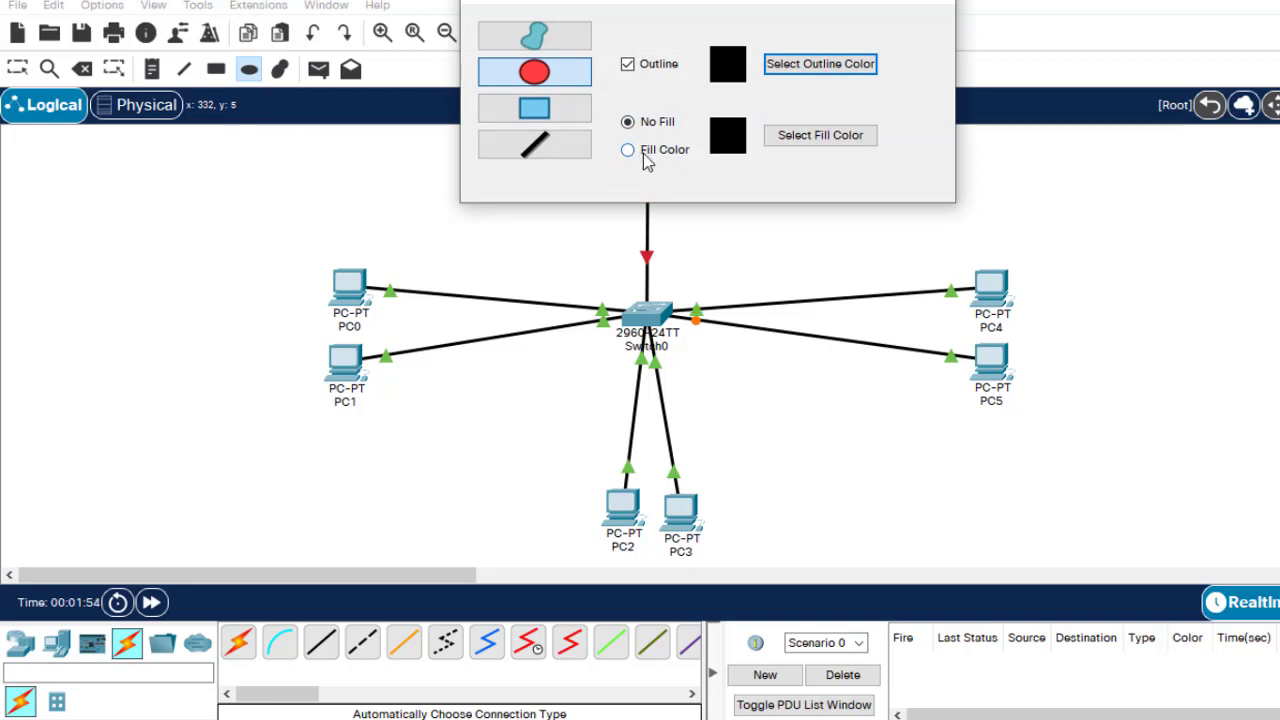
left_click(646, 158)
left_click(814, 138)
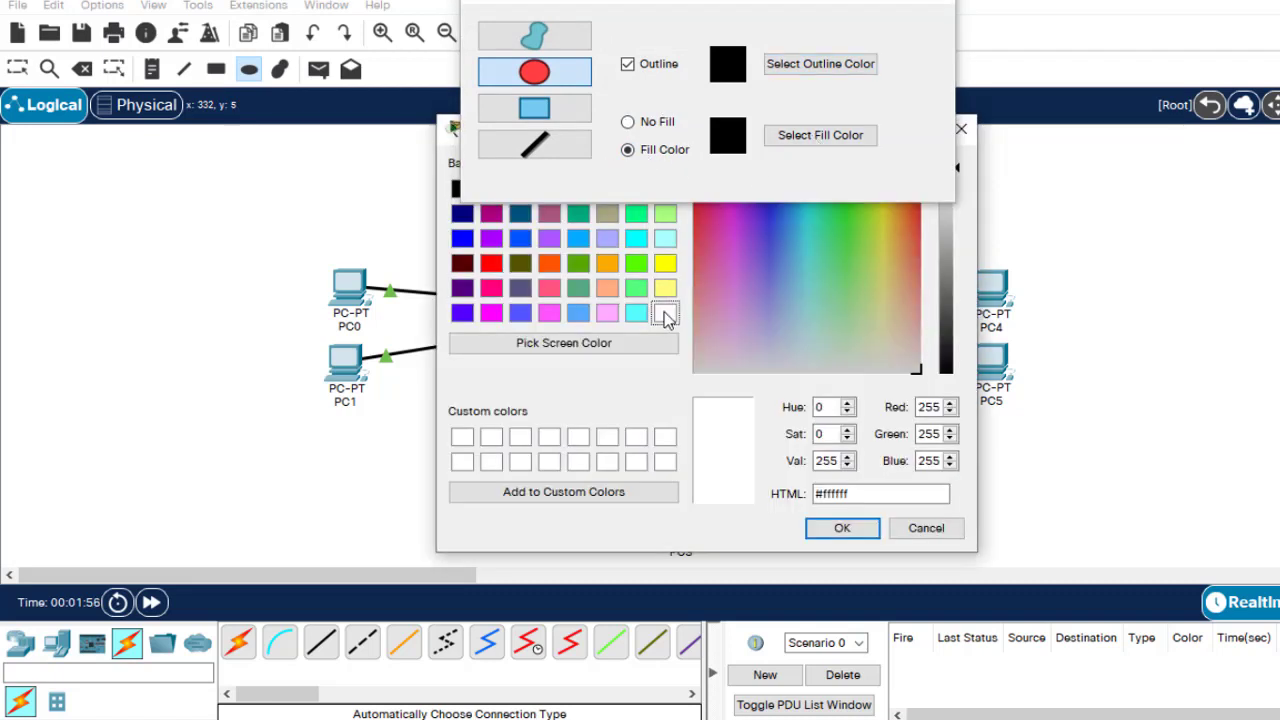
left_click(666, 263)
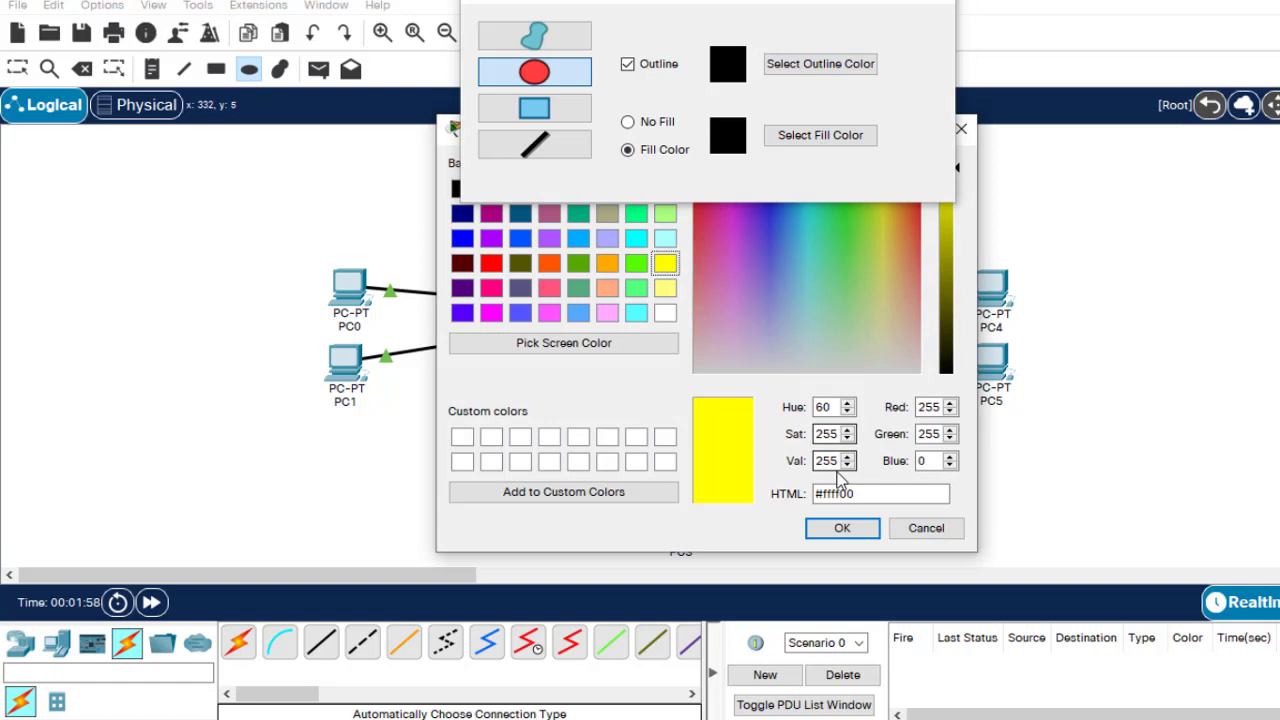
left_click(842, 530)
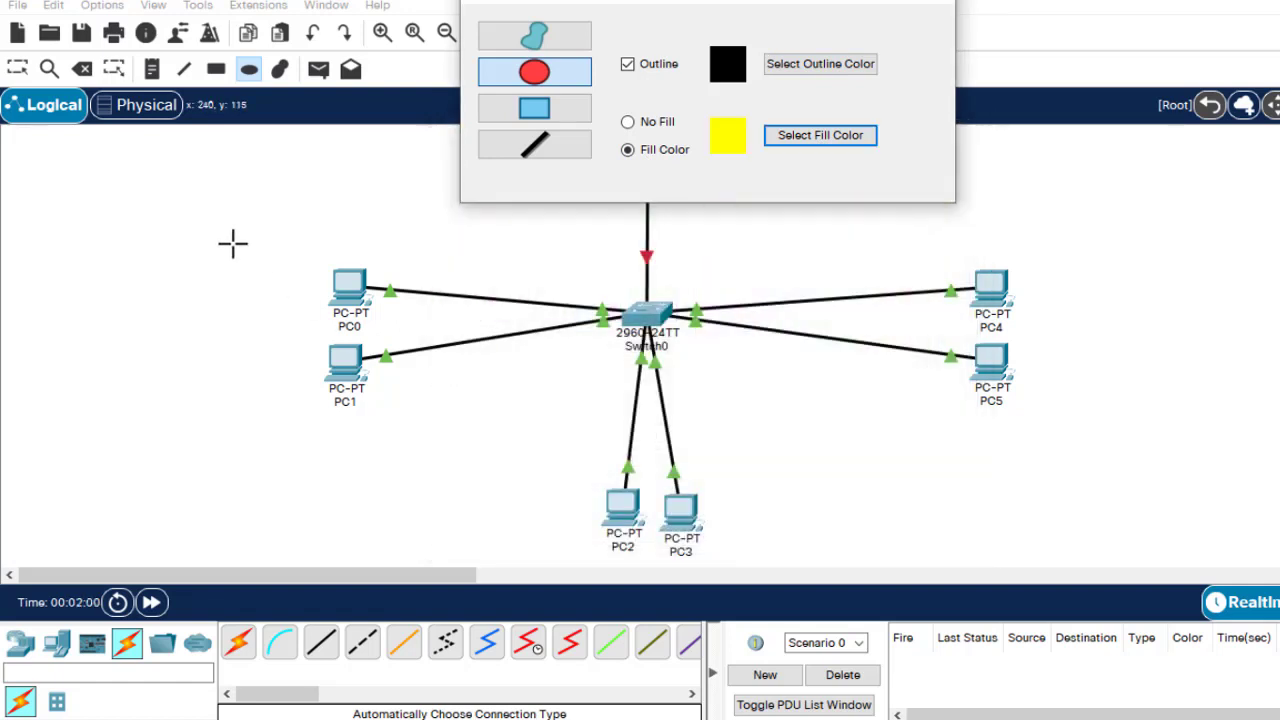
left_click_drag(177, 214, 469, 471)
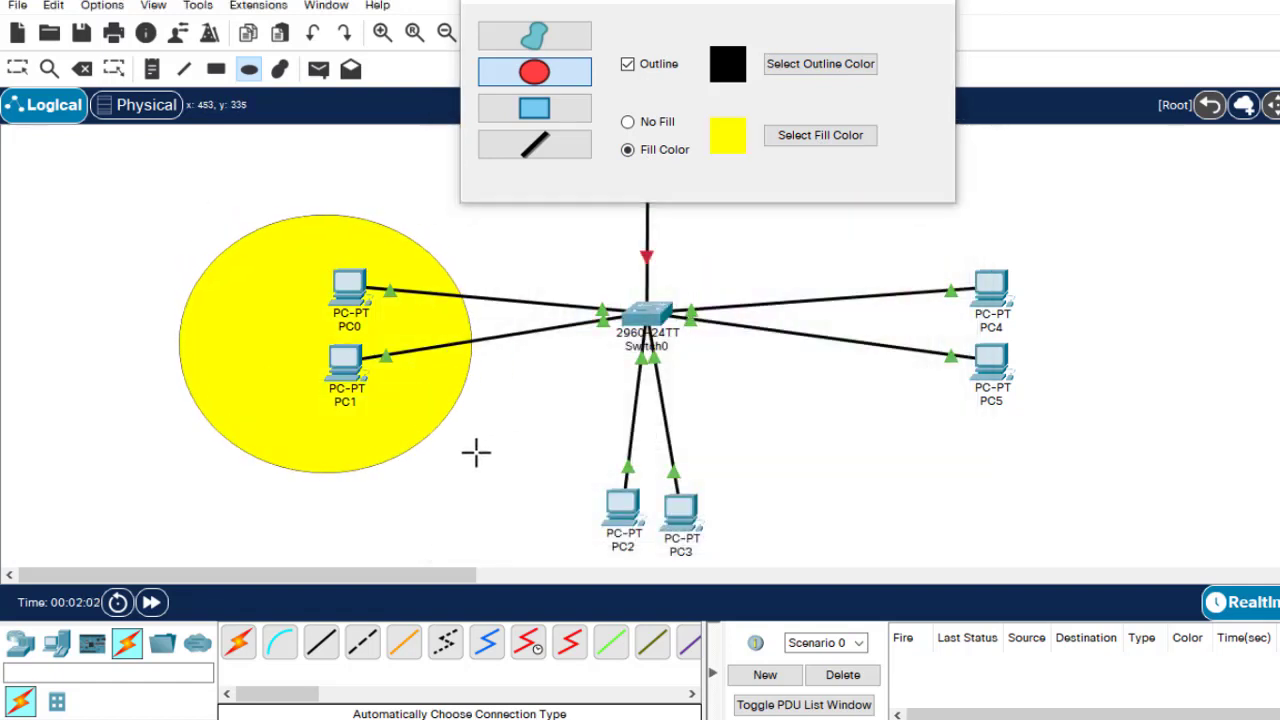
Draw a green-filled (#55ff00) ellipse with a black outline around PC2 and PC3
left_click(808, 137)
left_click(666, 314)
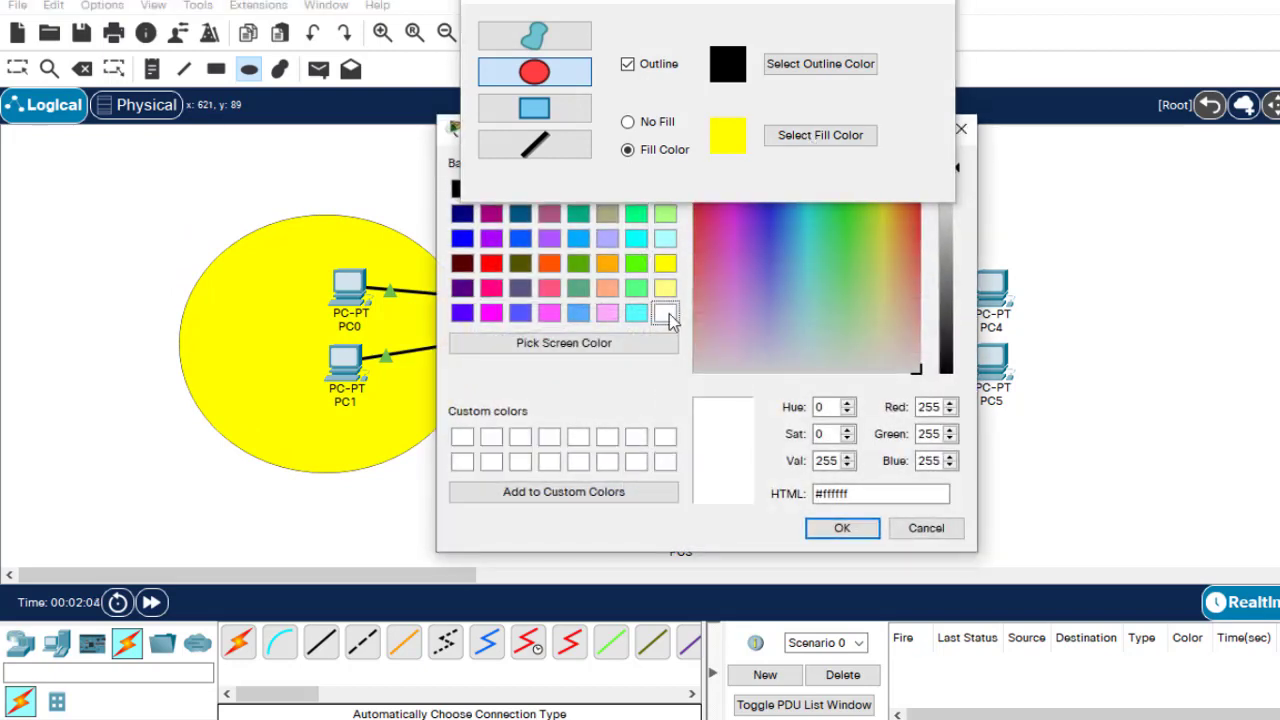
left_click(638, 266)
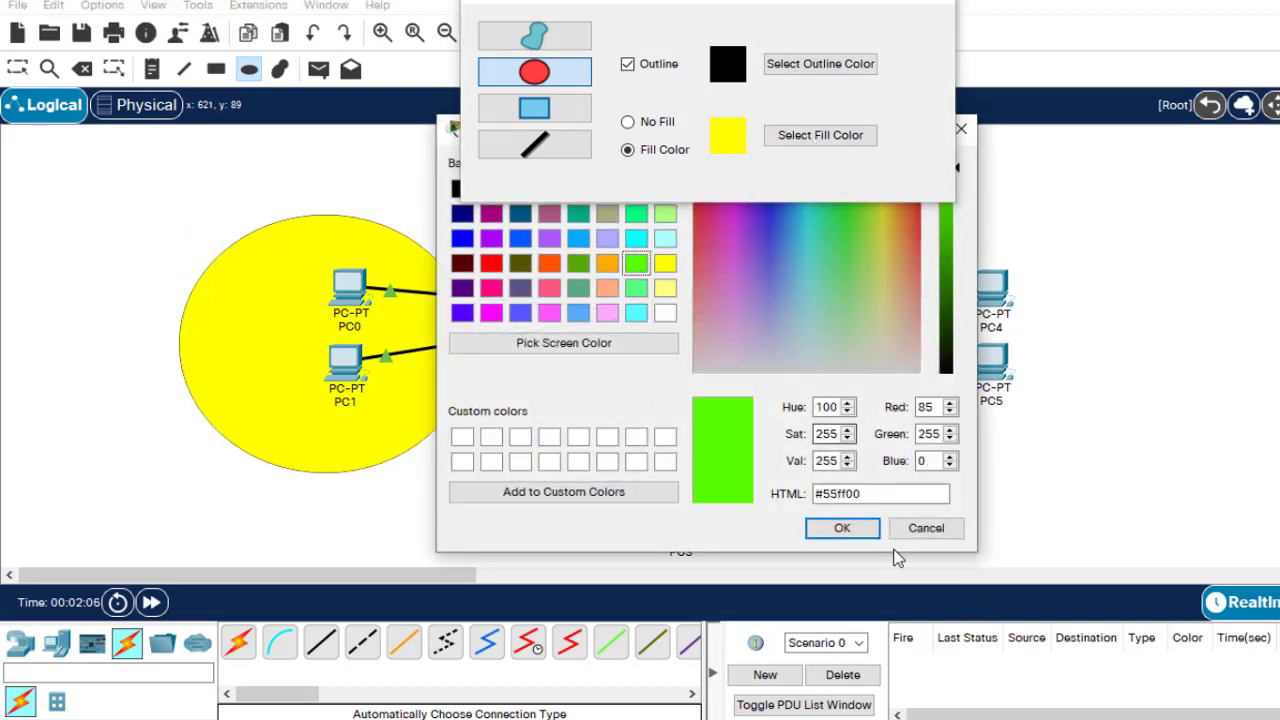
left_click(845, 528)
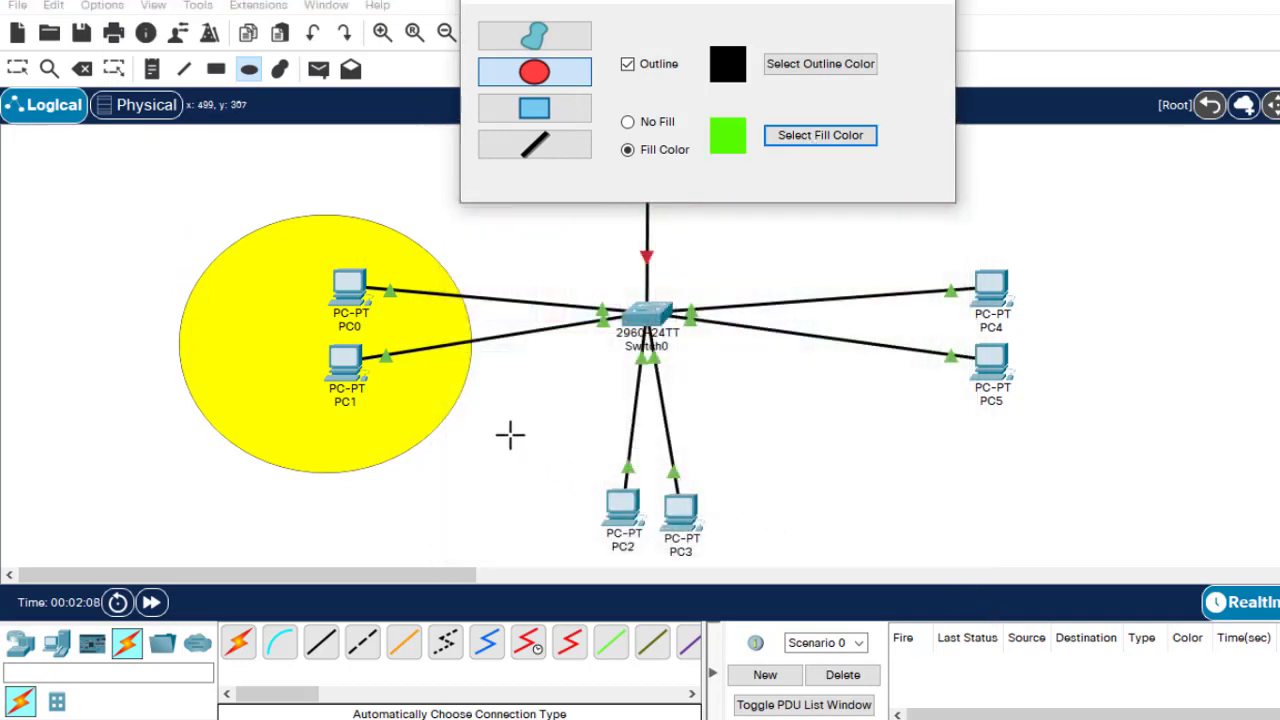
left_click_drag(491, 420, 819, 604)
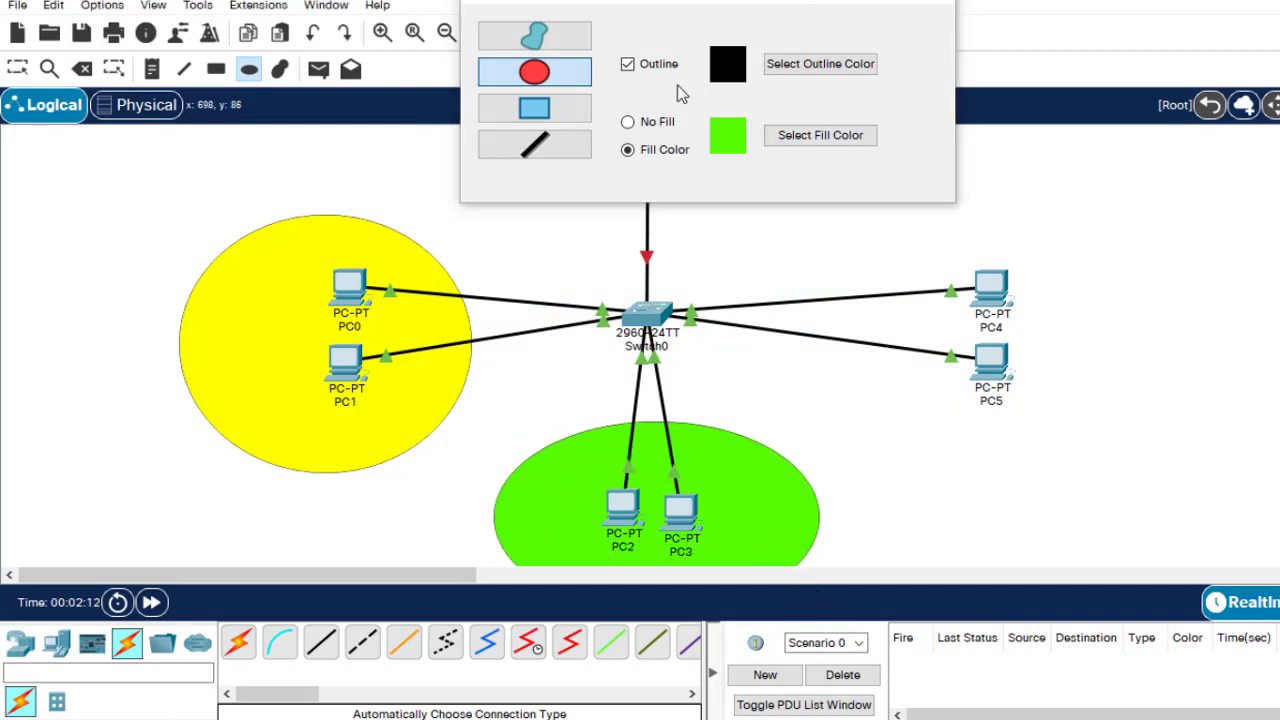
Draw a cyan-filled ellipse with a black outline around PC4 and PC5, then leave the drawing tool
left_click(828, 137)
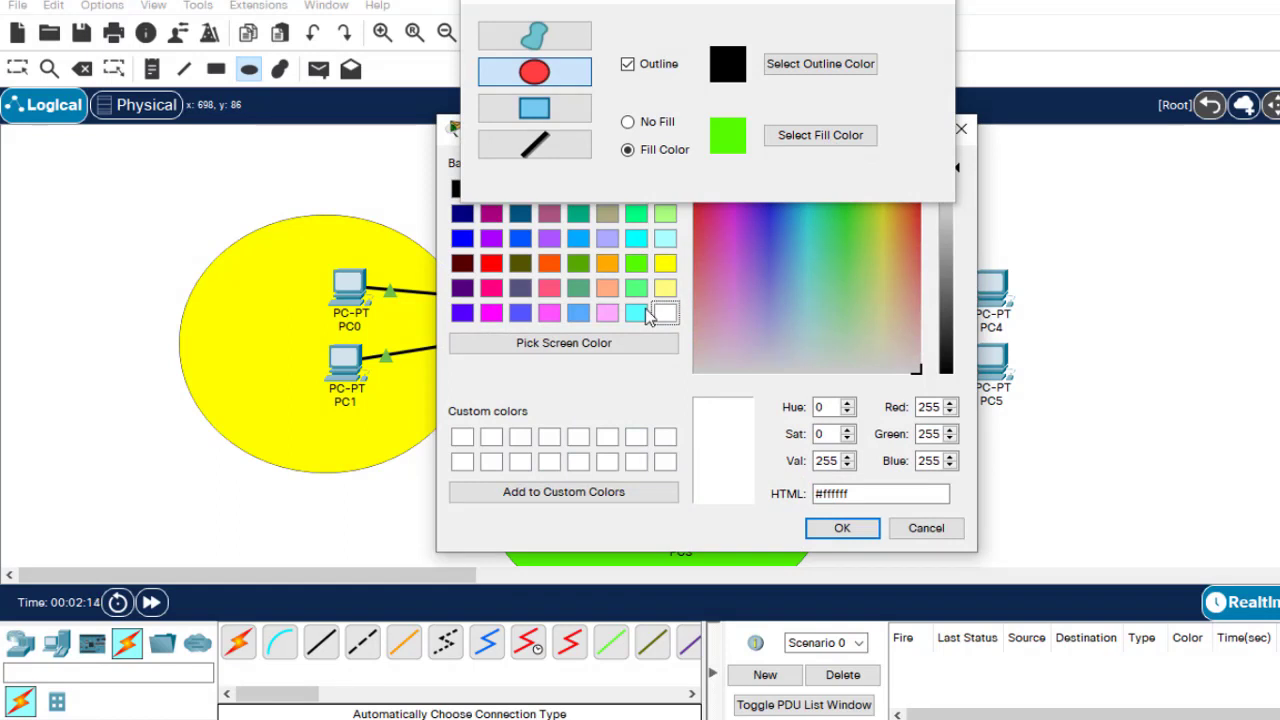
left_click(645, 318)
left_click(842, 528)
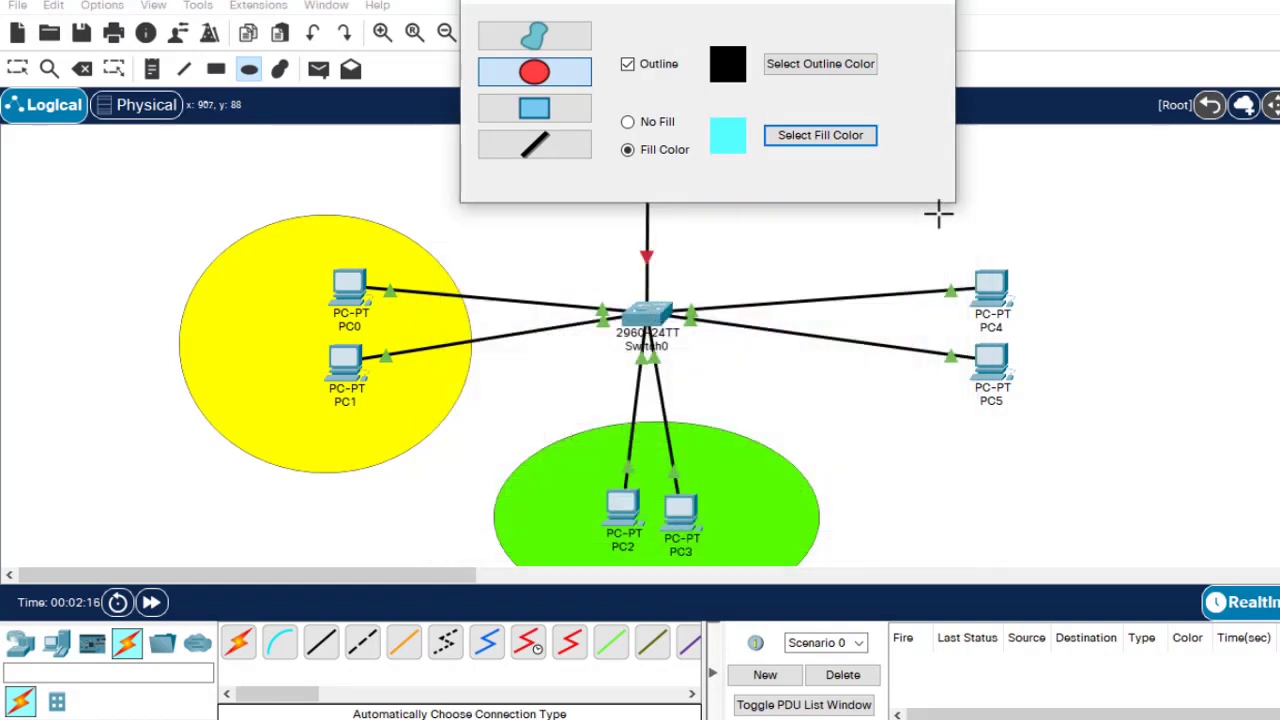
left_click_drag(875, 222, 1199, 494)
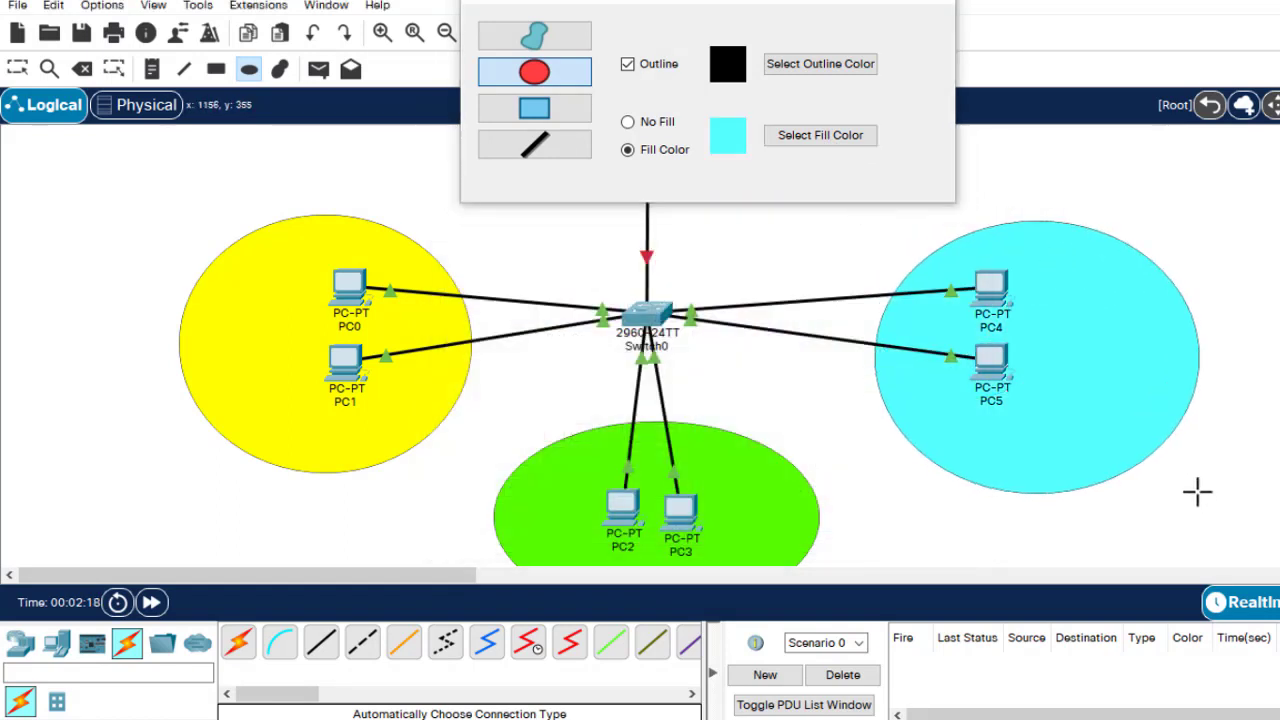
left_click(935, 2)
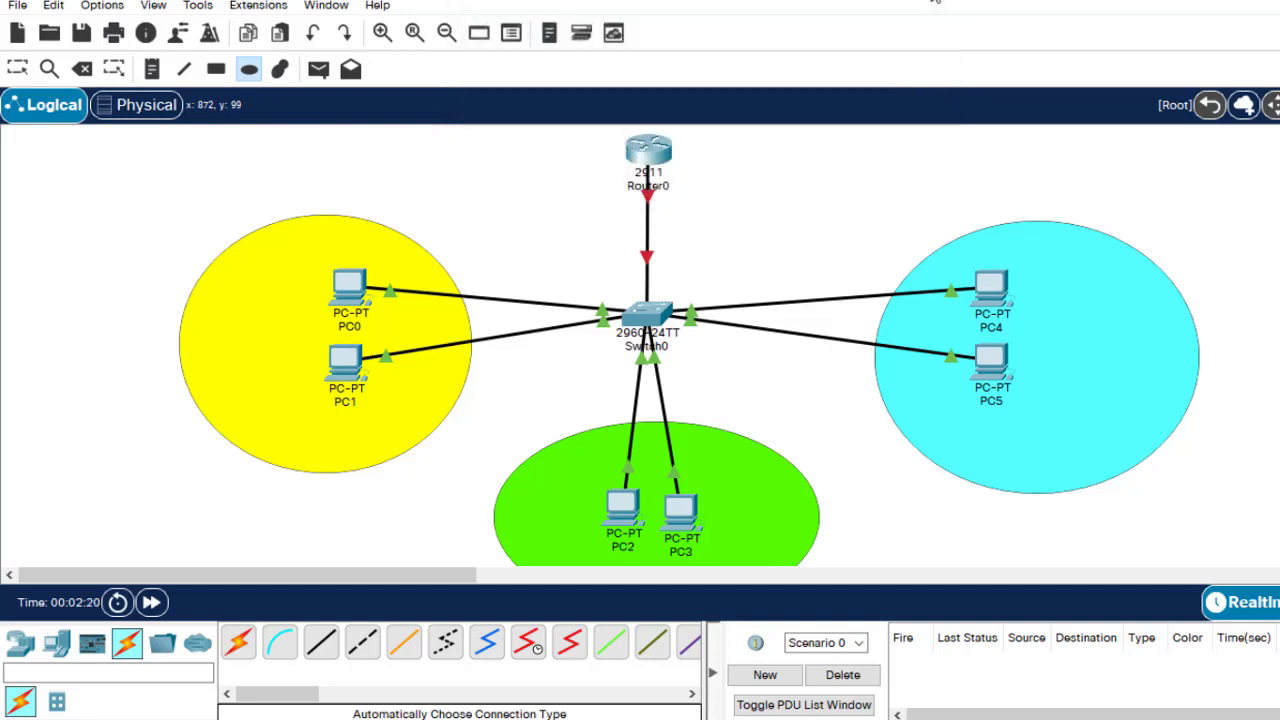
key("Escape")
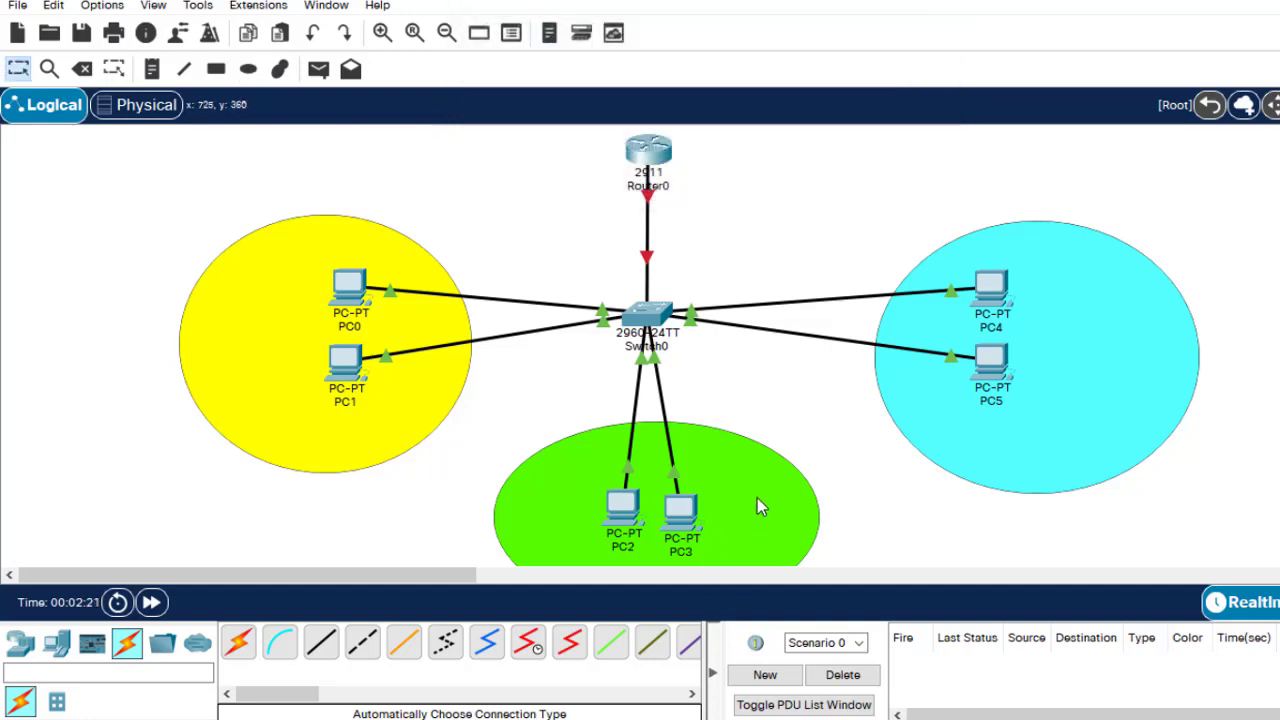
Move the green ellipse with PC3 and PC2 slightly up, and shift the cyan ellipse up and left around its PCs
left_click_drag(757, 498, 756, 467)
left_click_drag(680, 528, 673, 500)
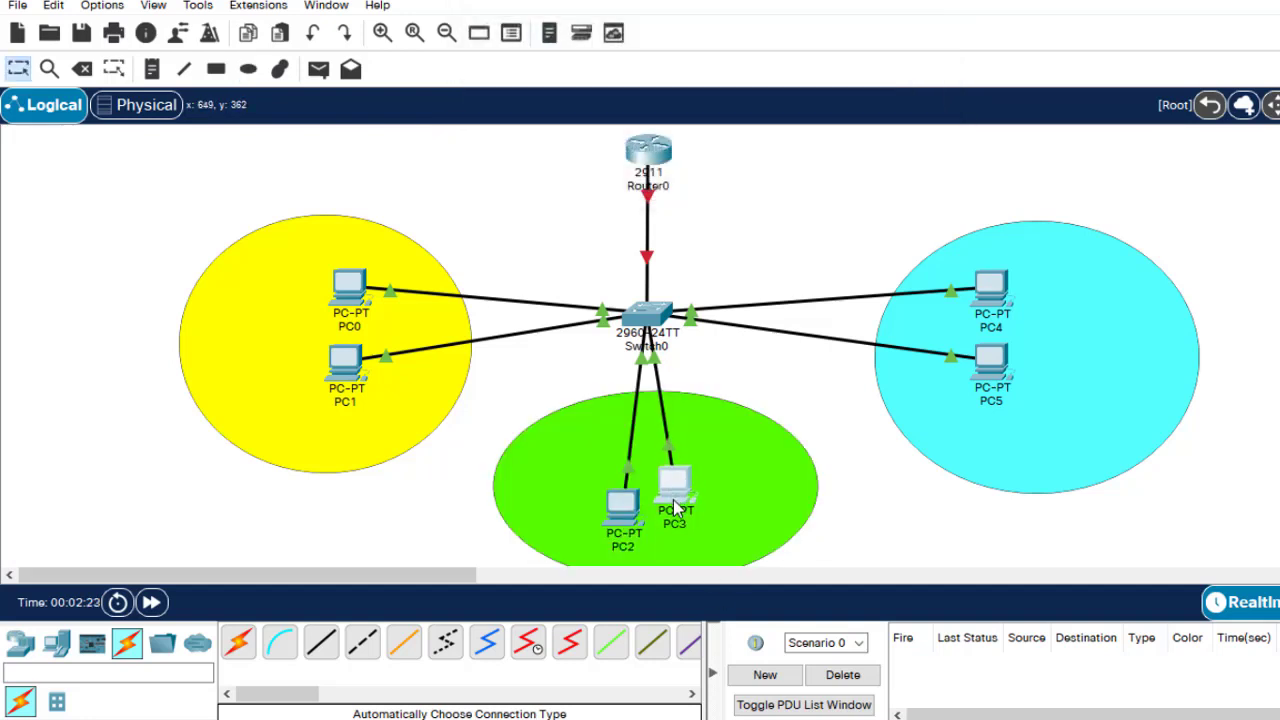
left_click_drag(619, 538, 621, 503)
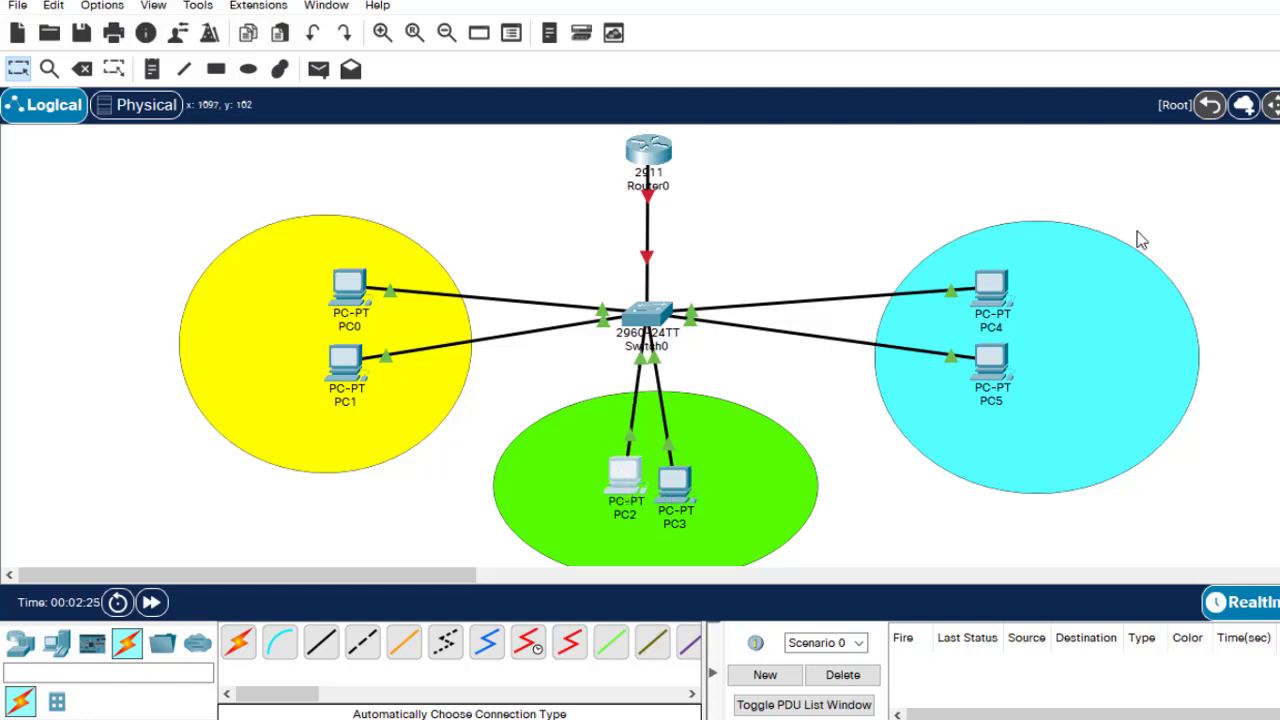
mouse_move(1137, 240)
left_mouse_down()
mouse_move(1116, 270)
mouse_move(1077, 244)
left_mouse_up()
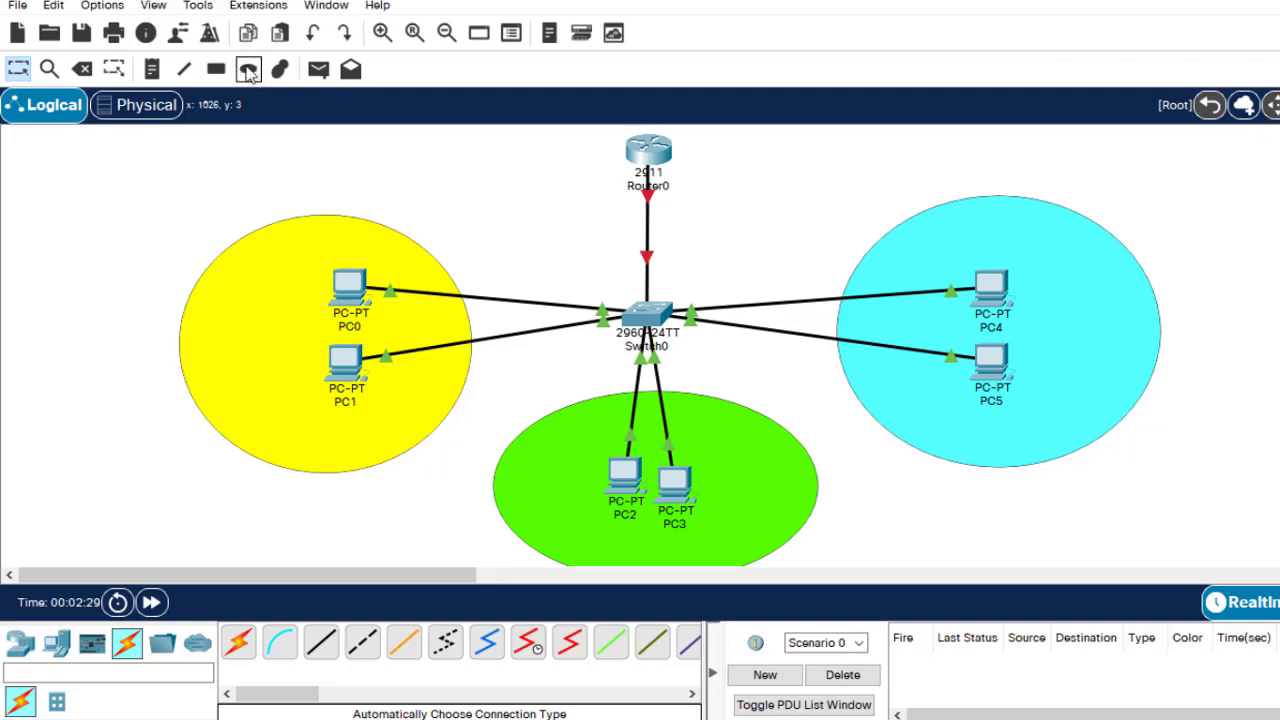
Place a two-line note reading "VLAN 10" and "192.168.1.0/24" beside PC0 in the yellow ellipse
left_click(152, 68)
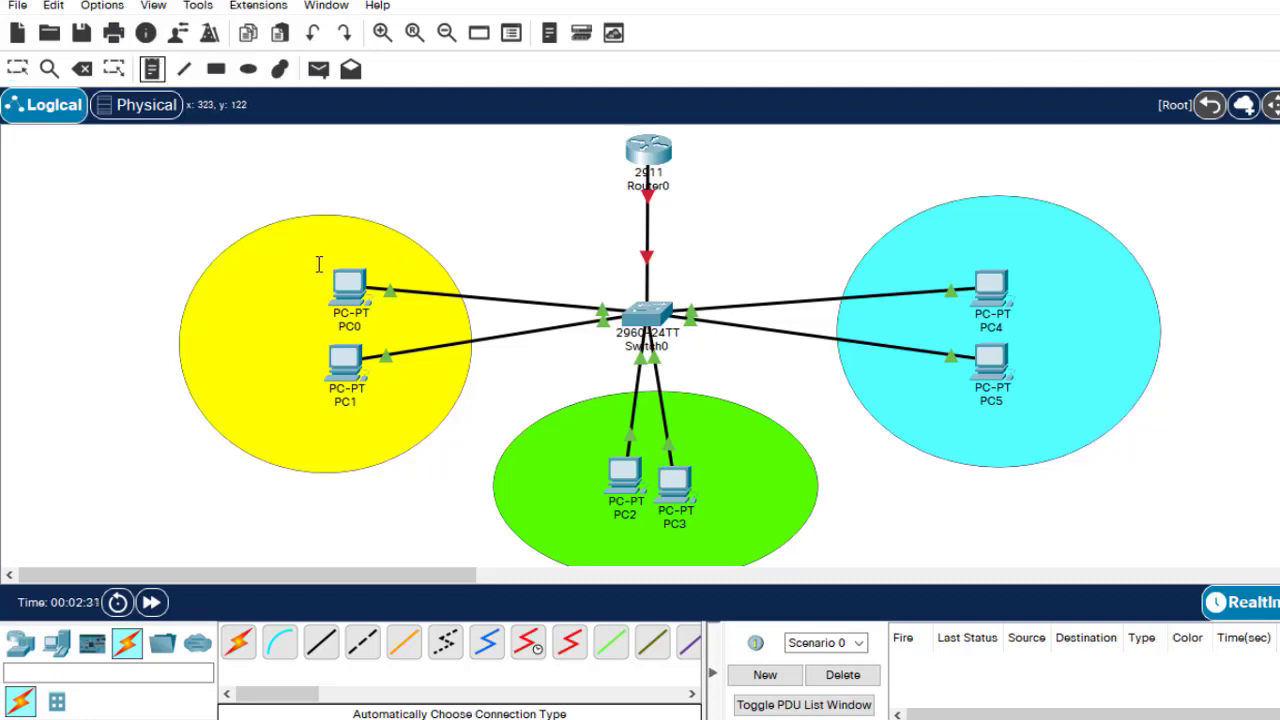
left_click(234, 268)
type("vl")
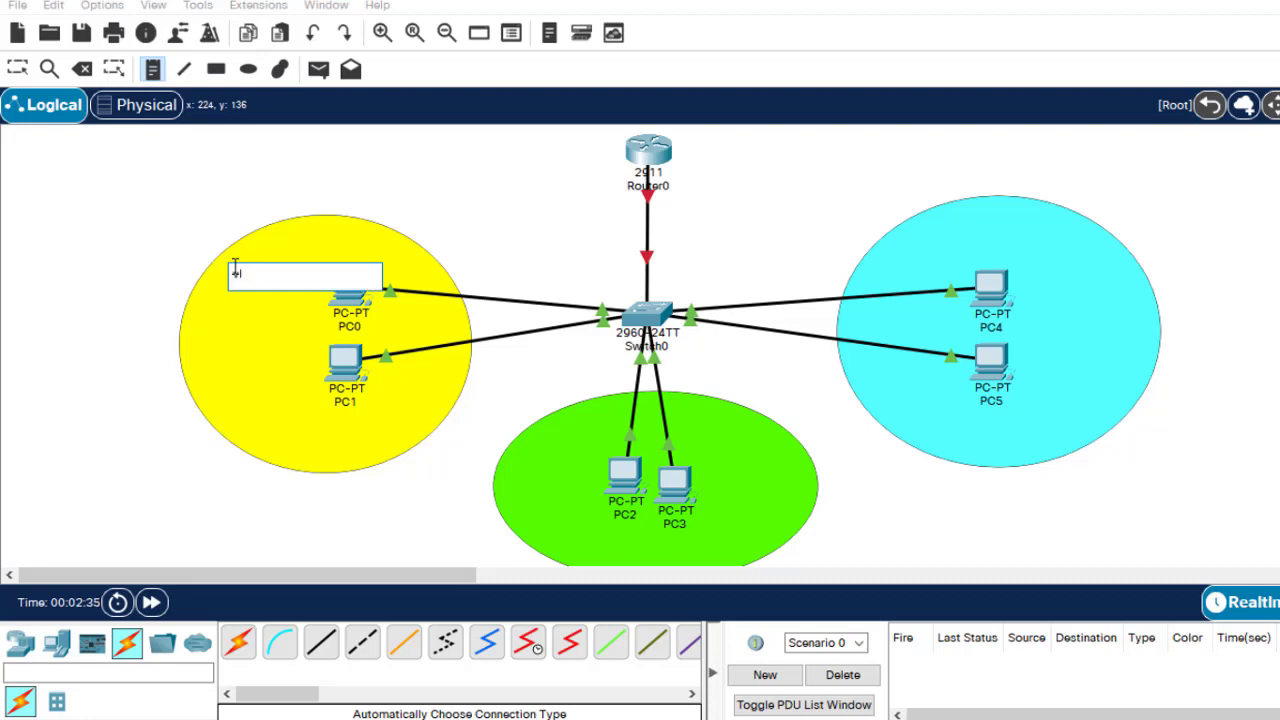
key("BackSpace")
type("VLAN 10")
key("Return")
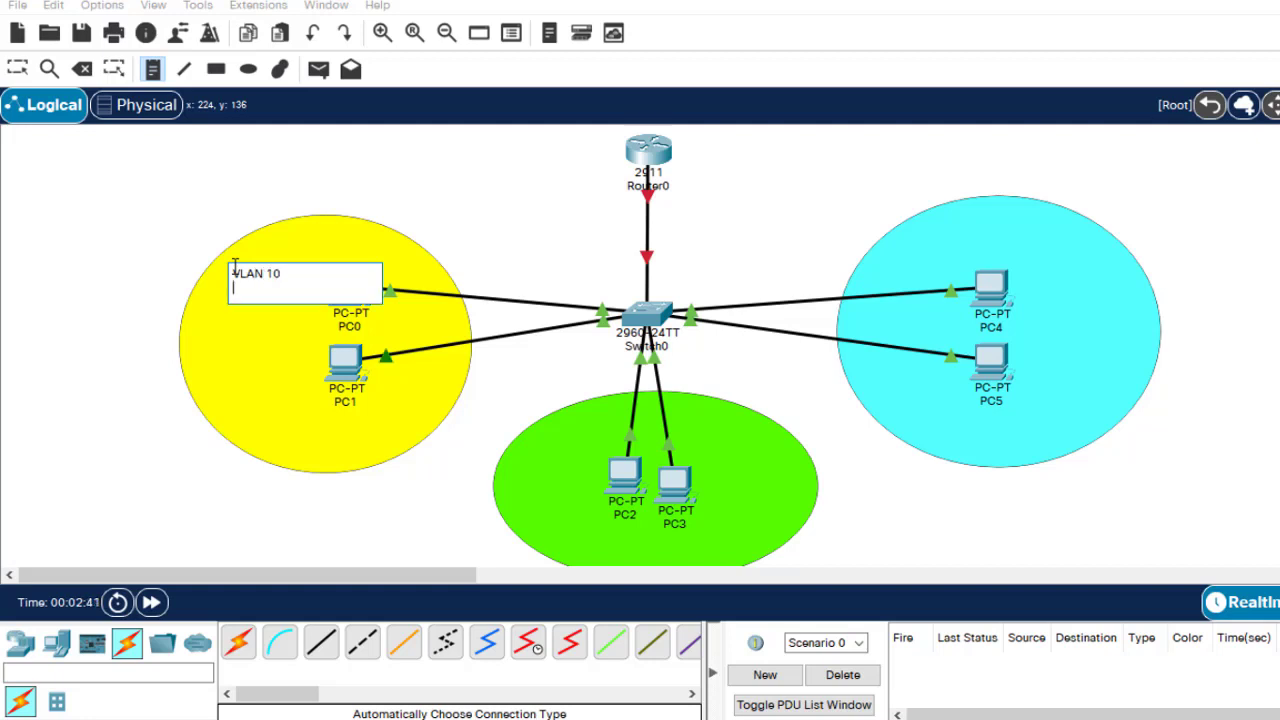
type("192.168.1.0/24")
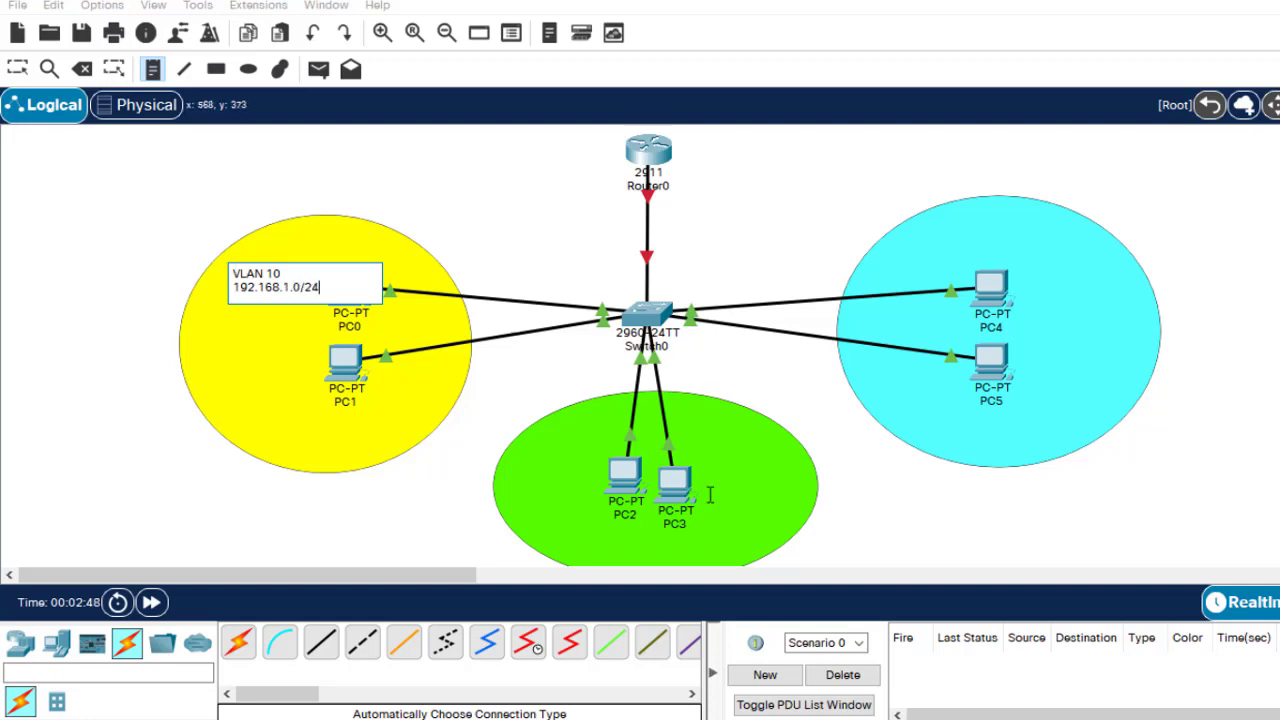
Place a two-line note reading "VLAN 20" and "192.168.2.0/24" beside PC3 in the green ellipse
left_click(720, 460)
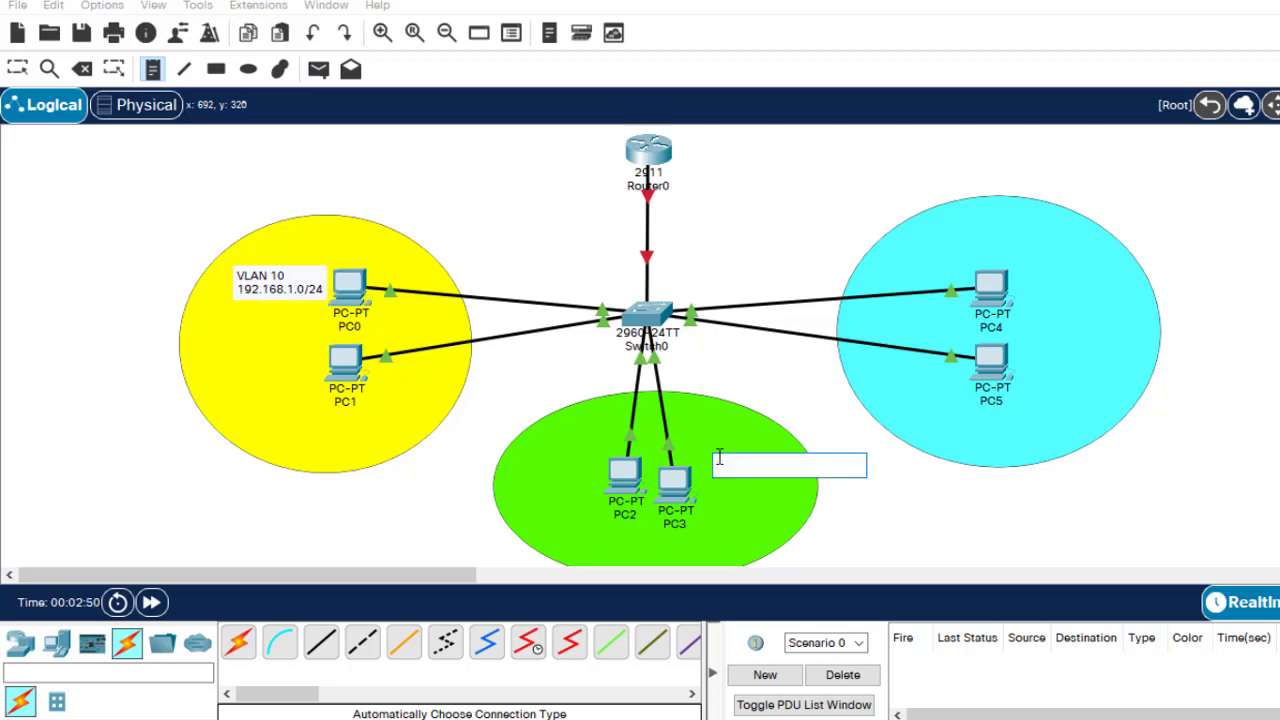
type("VLAN")
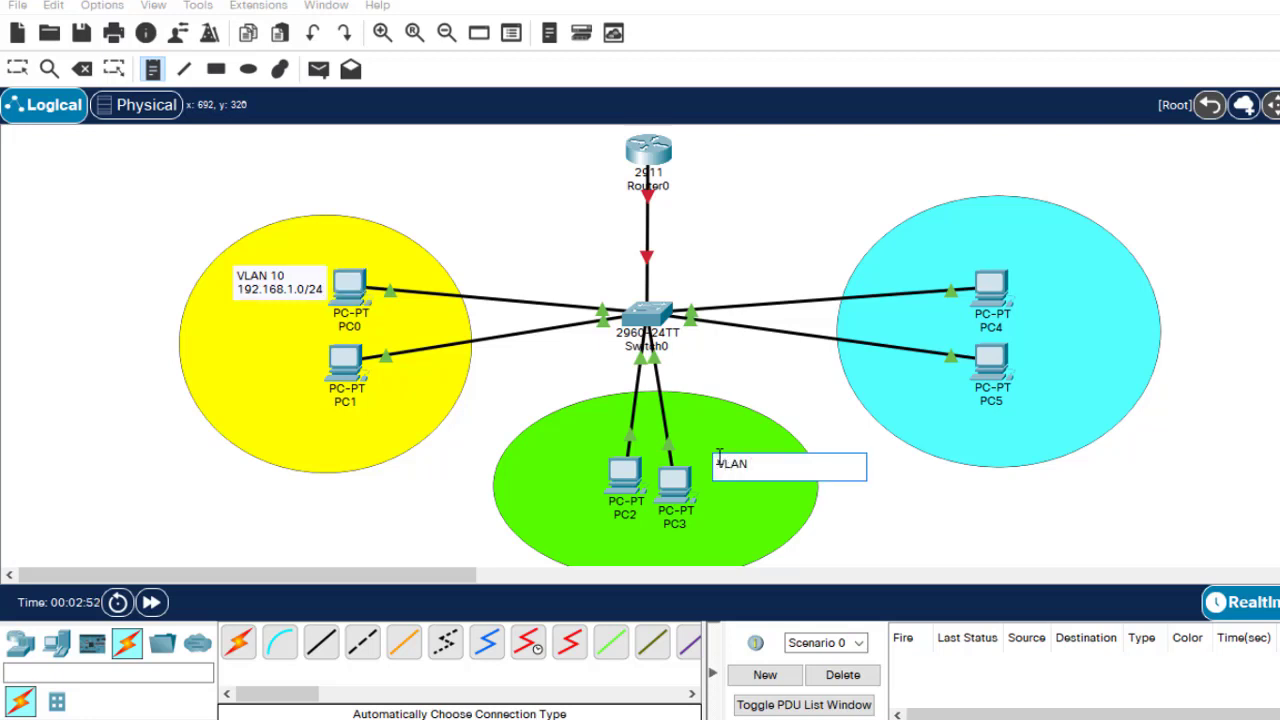
type(" 20")
key("Return")
type("1")
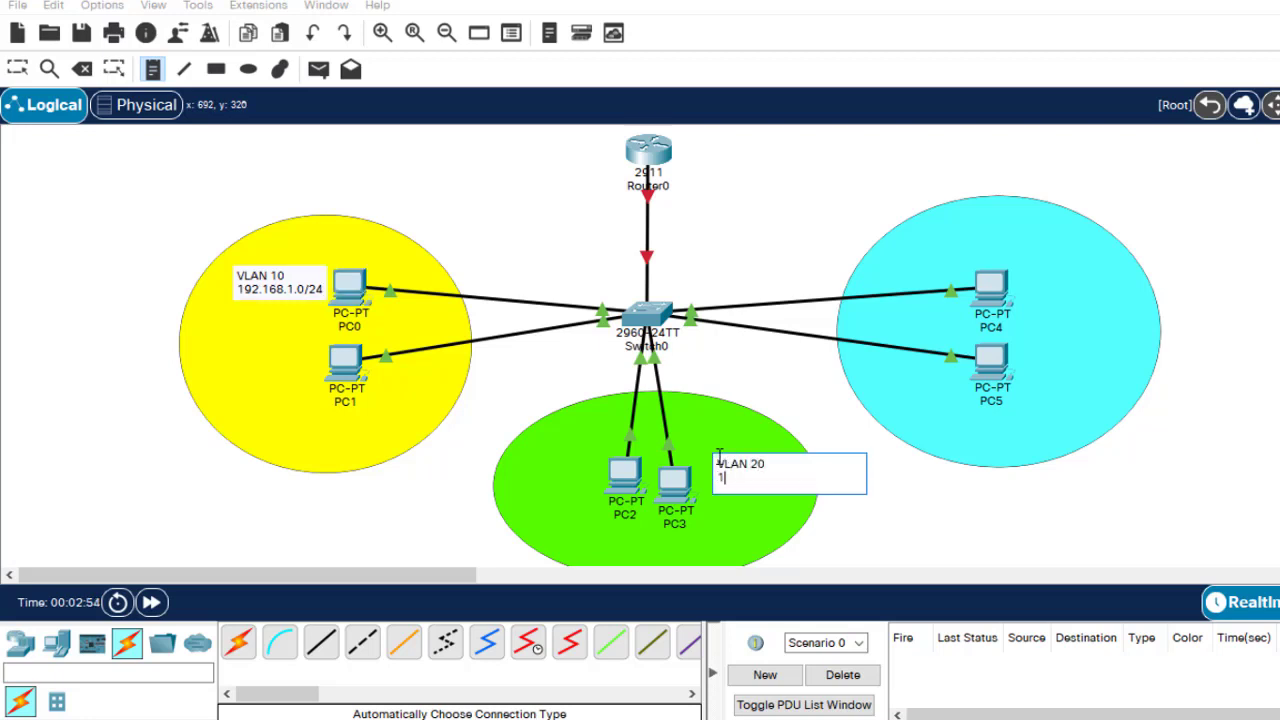
type("92.168.2.0/24")
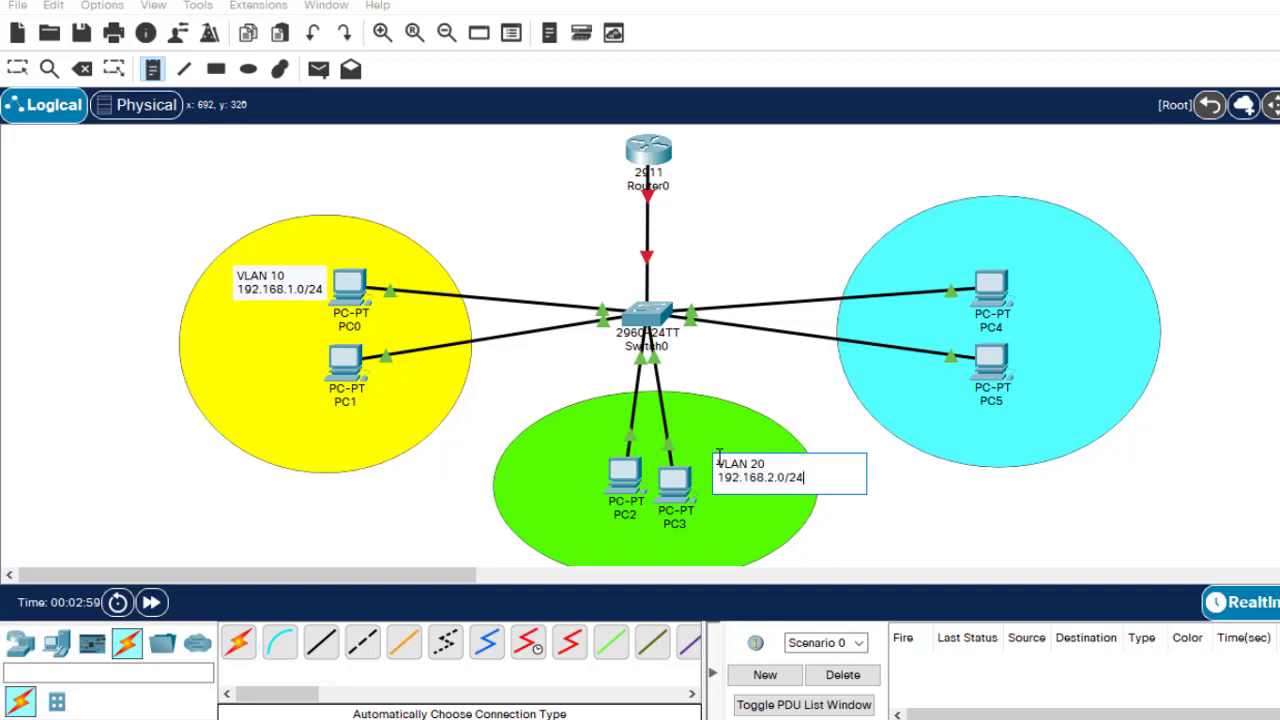
Place a two-line note reading "VLAN 30" and "192.168.3.0/24" beside PC4 in the cyan ellipse and leave the note tool
left_click(1052, 286)
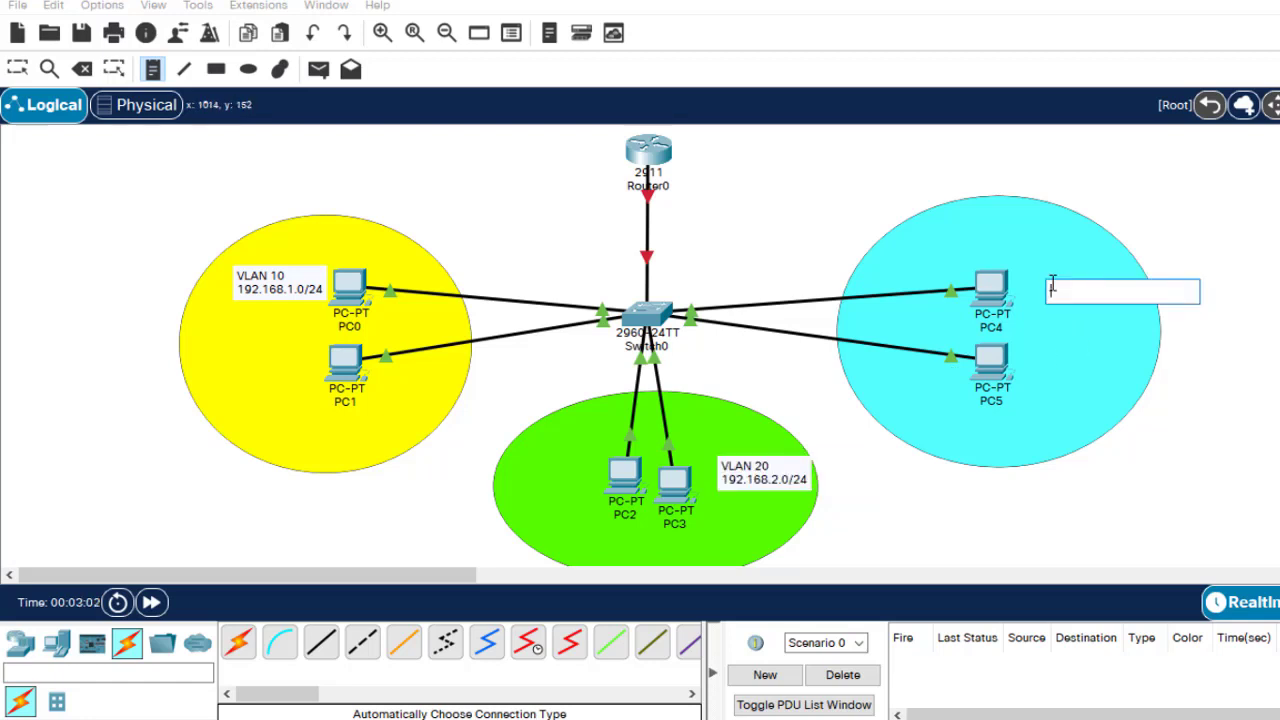
type("VLAN")
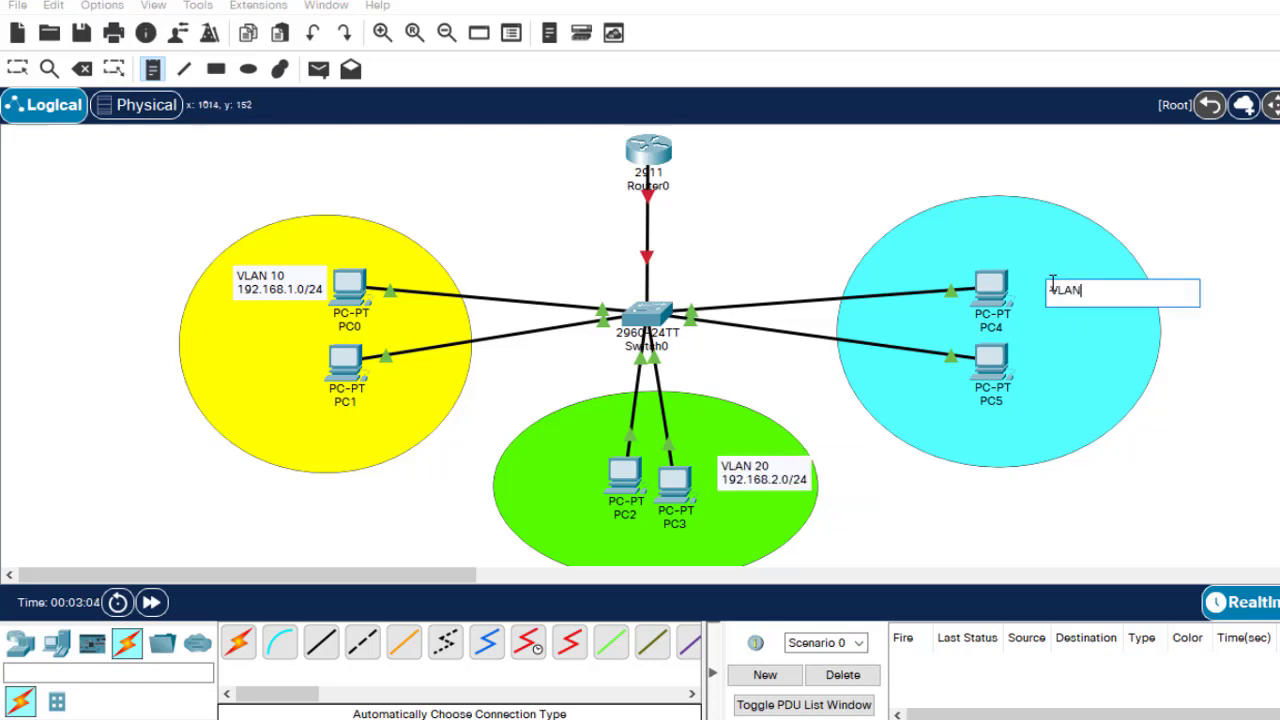
type(" 30")
key("Return")
type("192.")
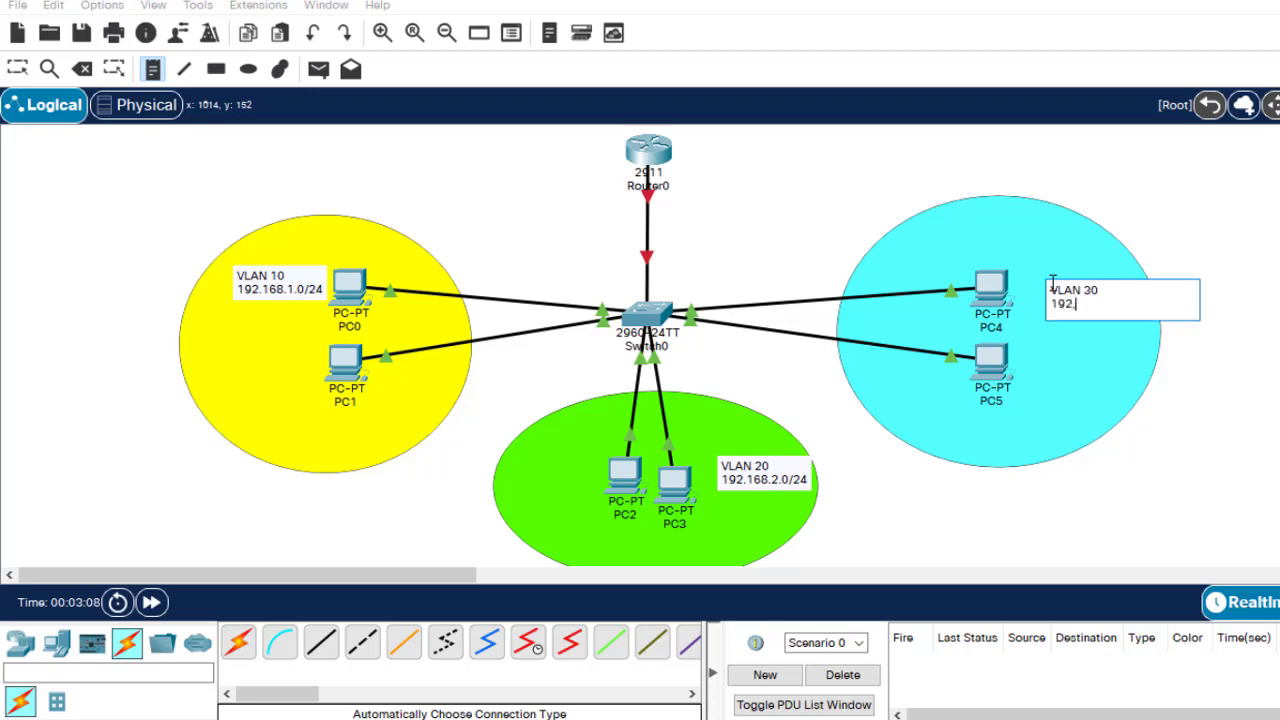
type(".168.3.0/24")
key("Escape")
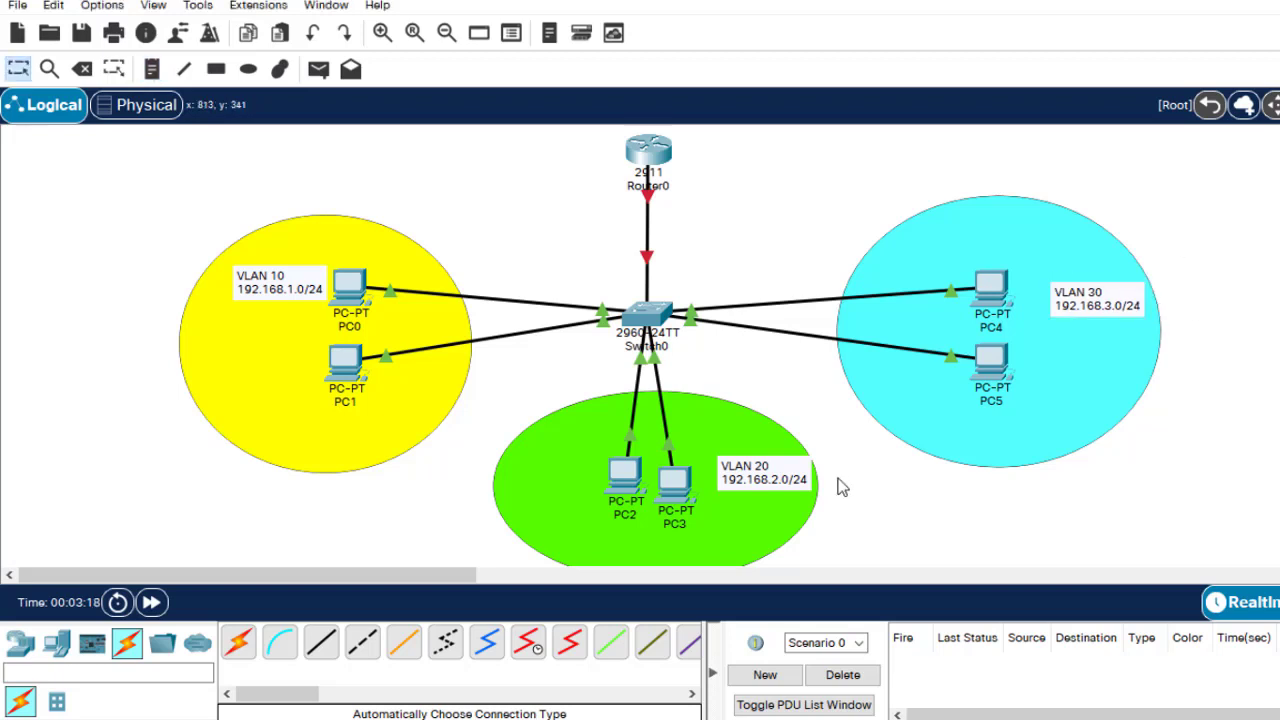
Nudge the VLAN 20 note slightly left and move the green ellipse slightly up so it encloses PC2, PC3 and the note
left_click_drag(770, 472, 763, 469)
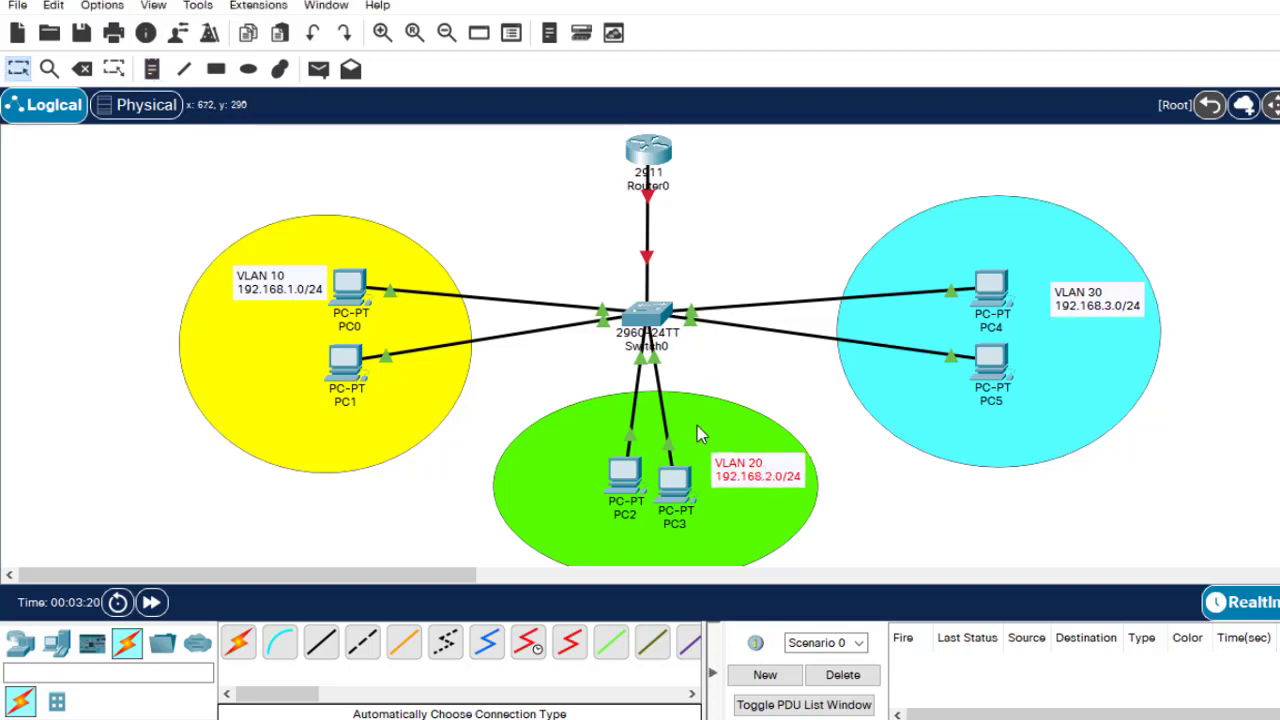
left_click_drag(697, 425, 701, 408)
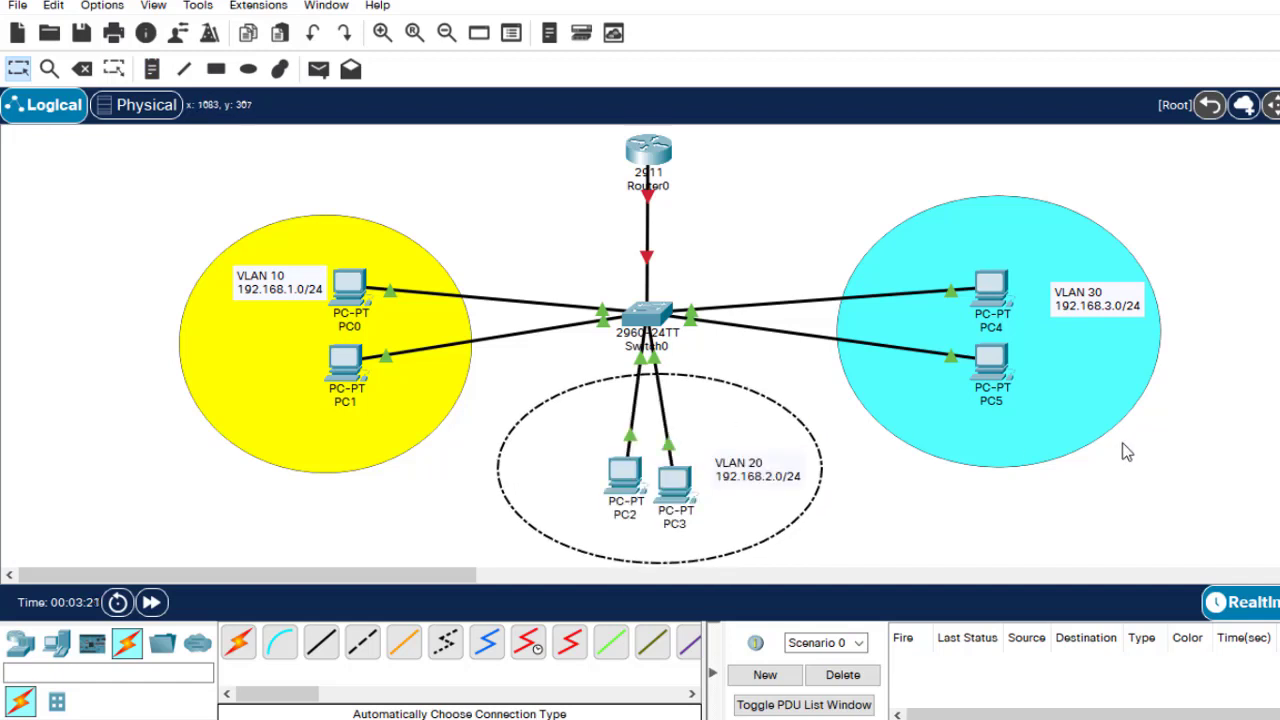
Open the command-line interface of Switch0 and bring up its user prompt
left_click(1220, 232)
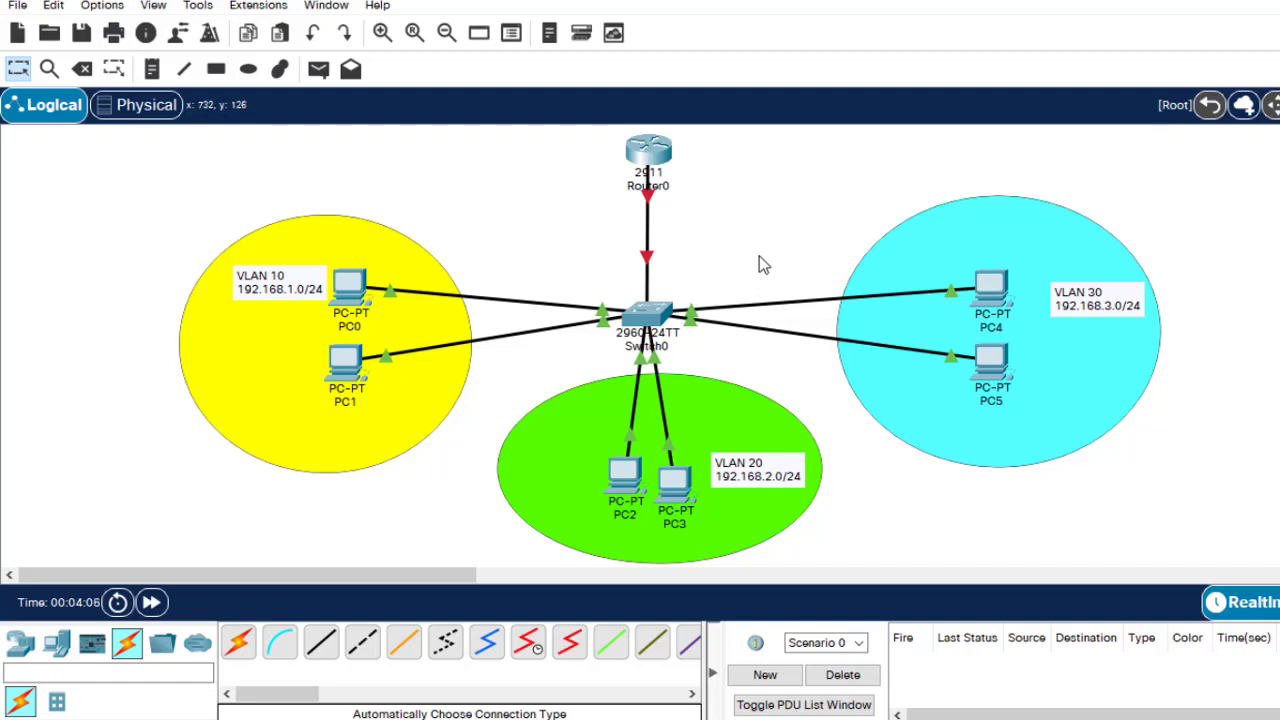
left_click(651, 319)
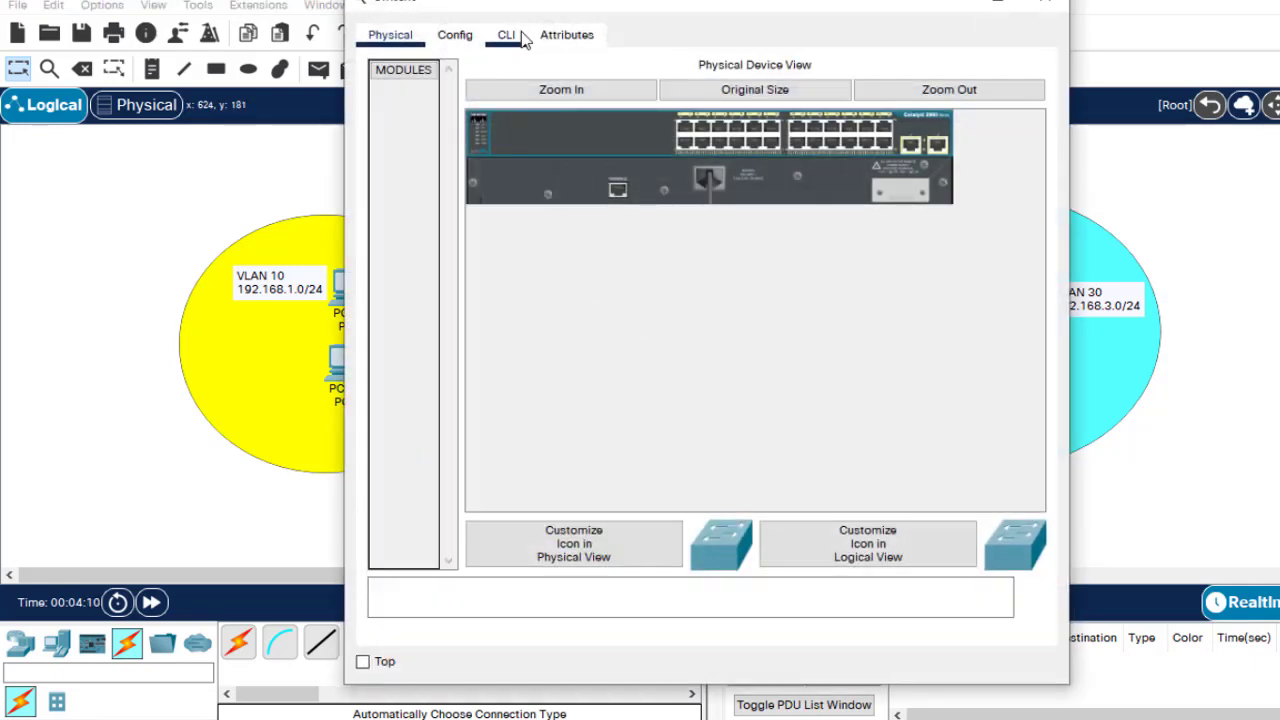
left_click(506, 35)
key("Return")
key("Return")
key("Return")
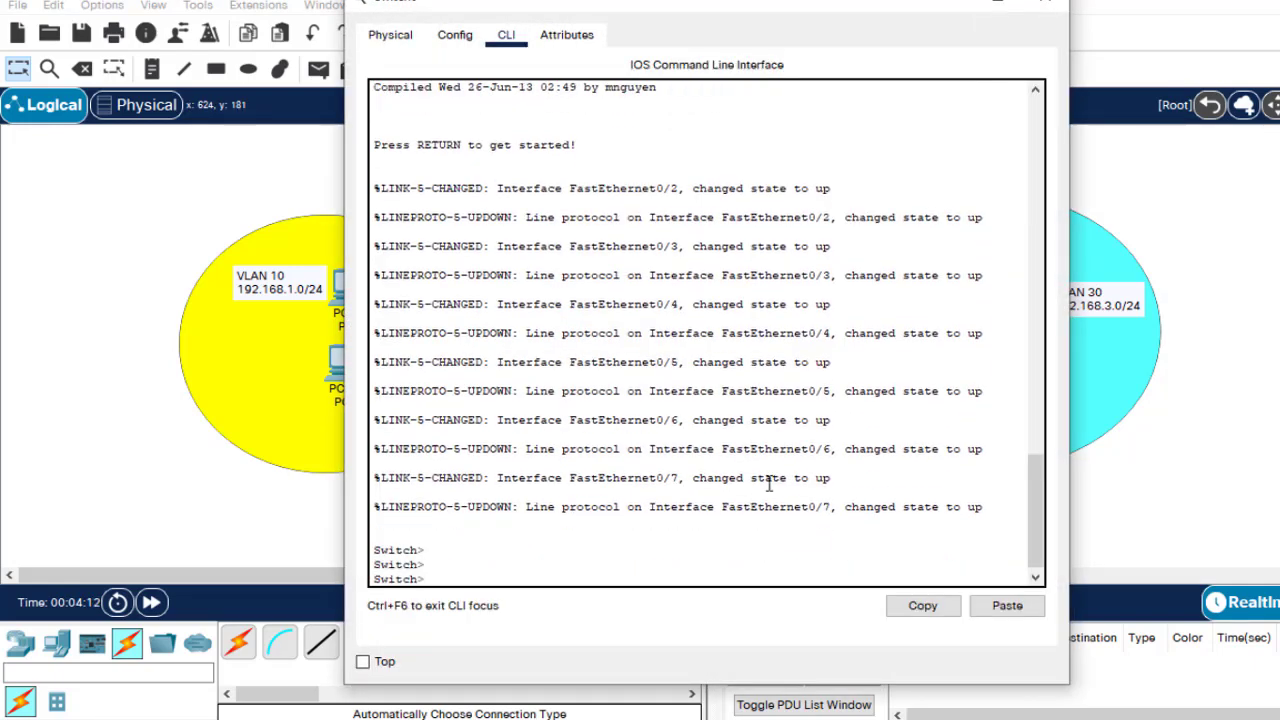
Enter privileged mode and global configuration mode on the switch with "en" and "conf t"
type("EN")
key("Return")
type("conf t")
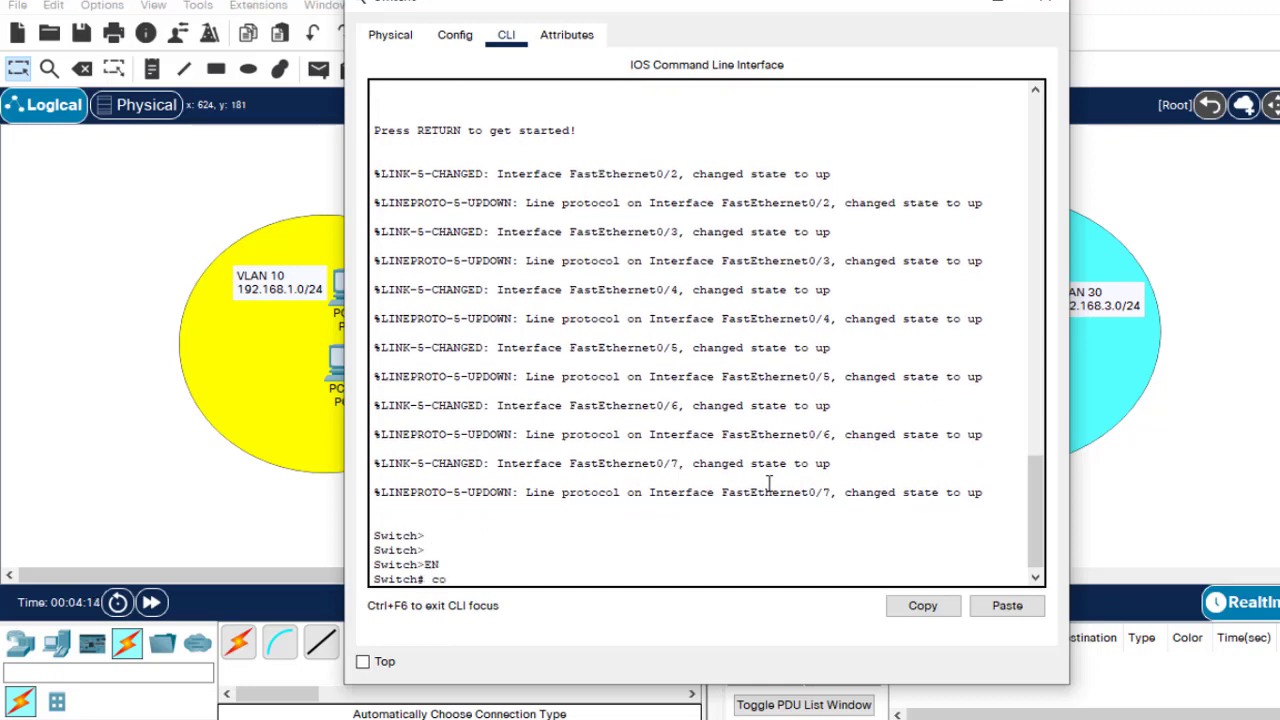
key("Return")
key("Return")
key("Return")
key("Return")
key("Return")
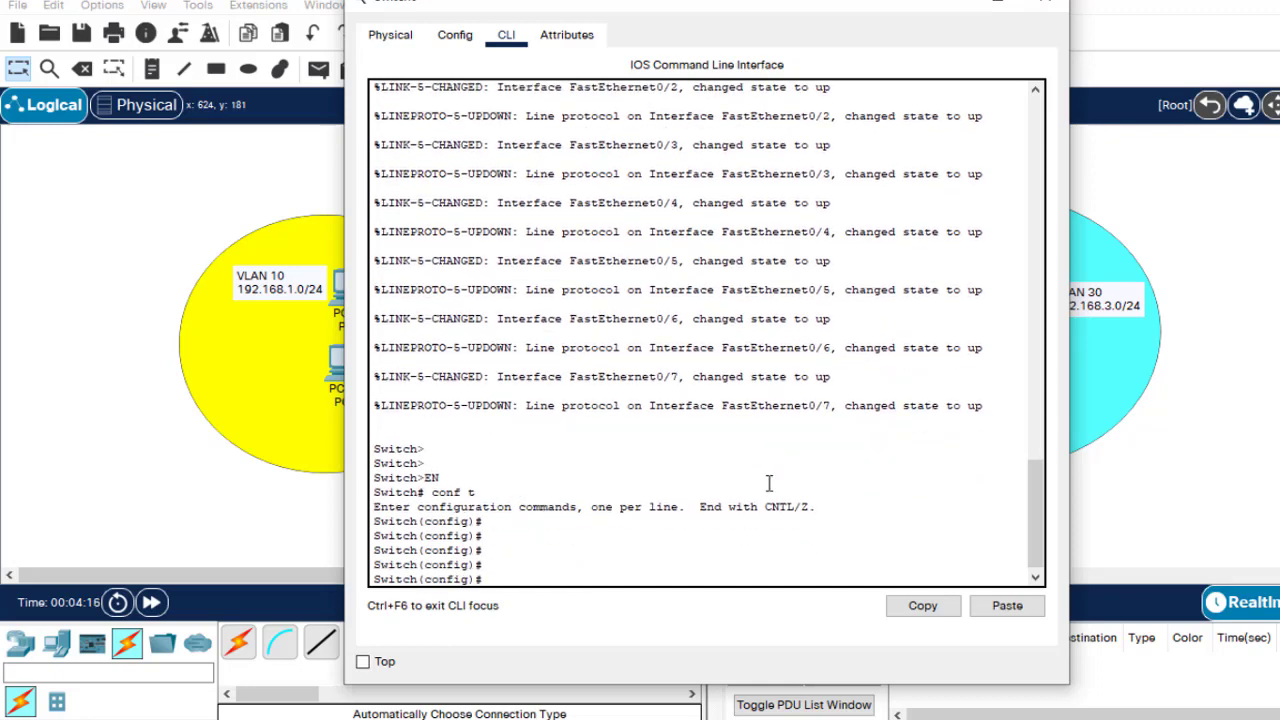
Check which switch ports connect PC0 and PC1, and enter interface range configuration for fa0/2-3 on Switch0
left_click(955, 2)
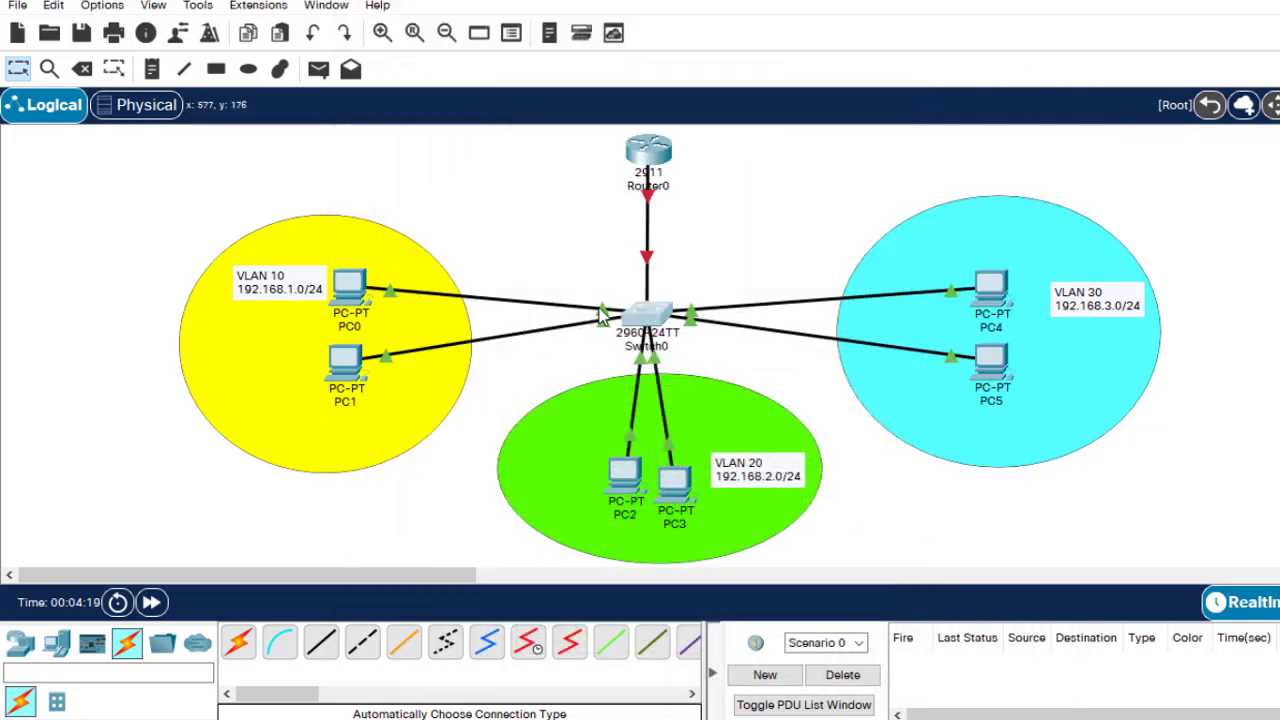
mouse_move(601, 317)
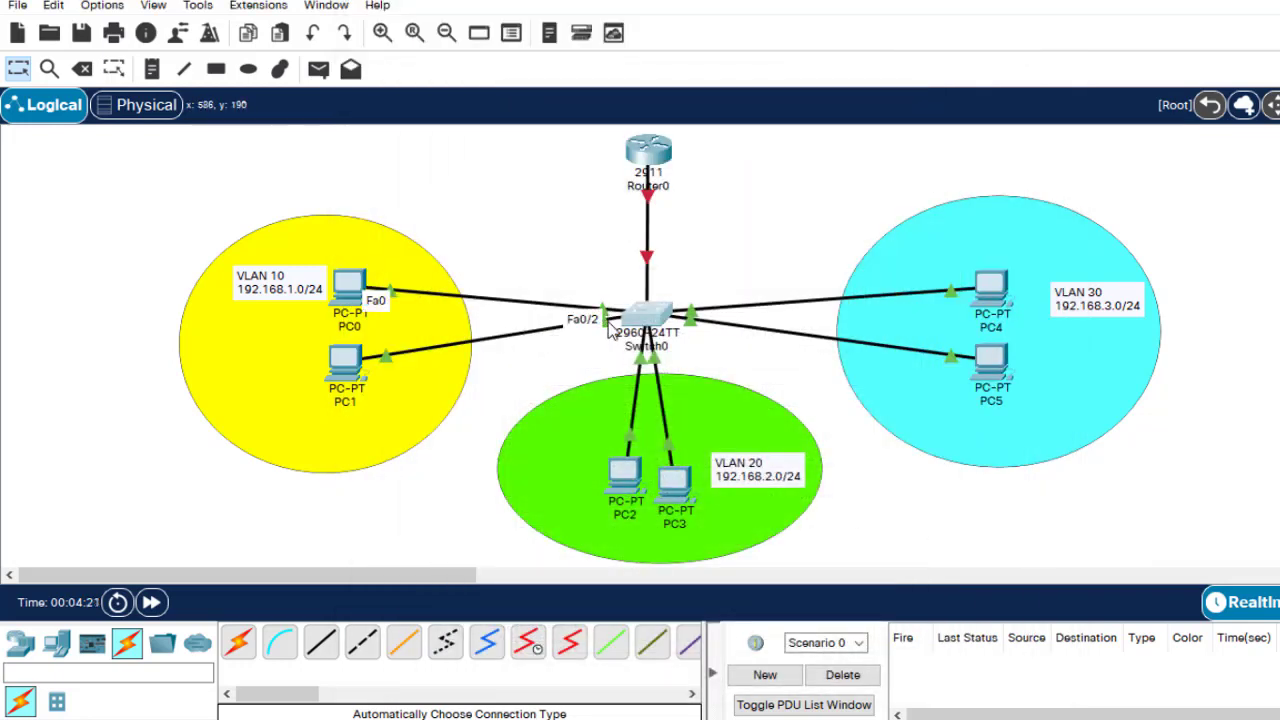
left_click(645, 318)
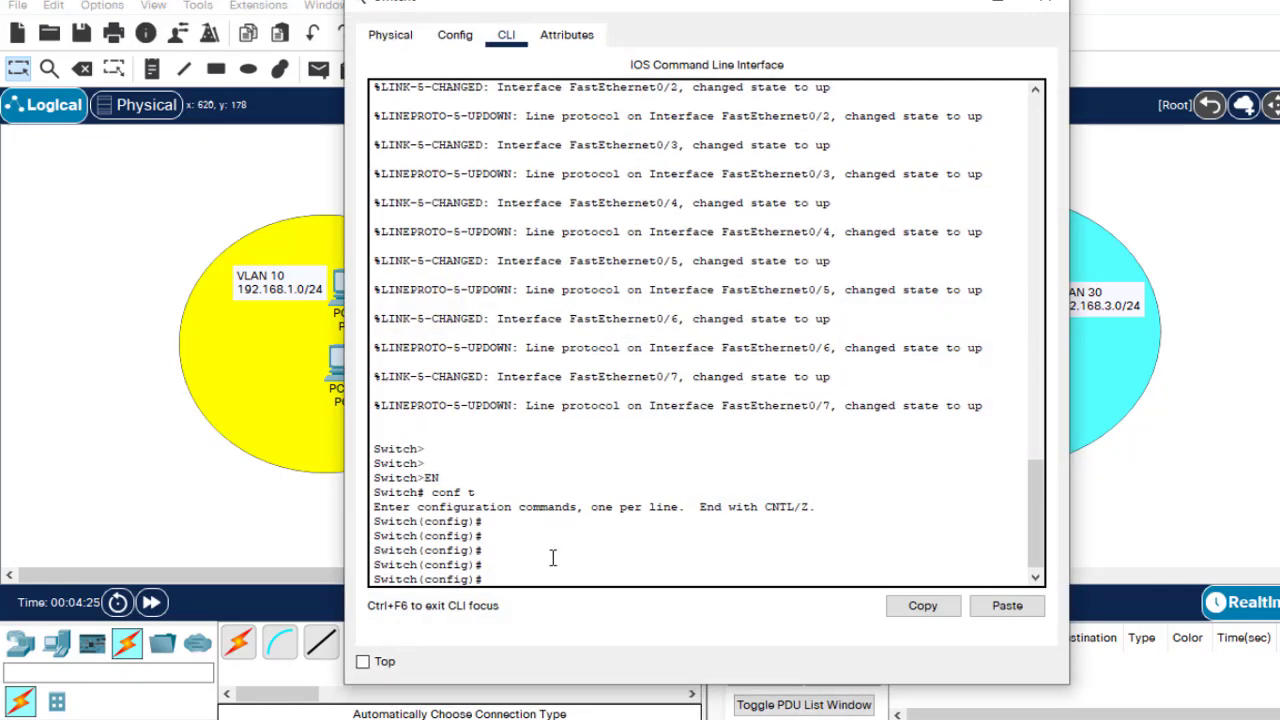
type("int range fa0/2-3")
key("Return")
Set the fa0/2-3 ports to access mode with "switchport mode access"
type("sw")
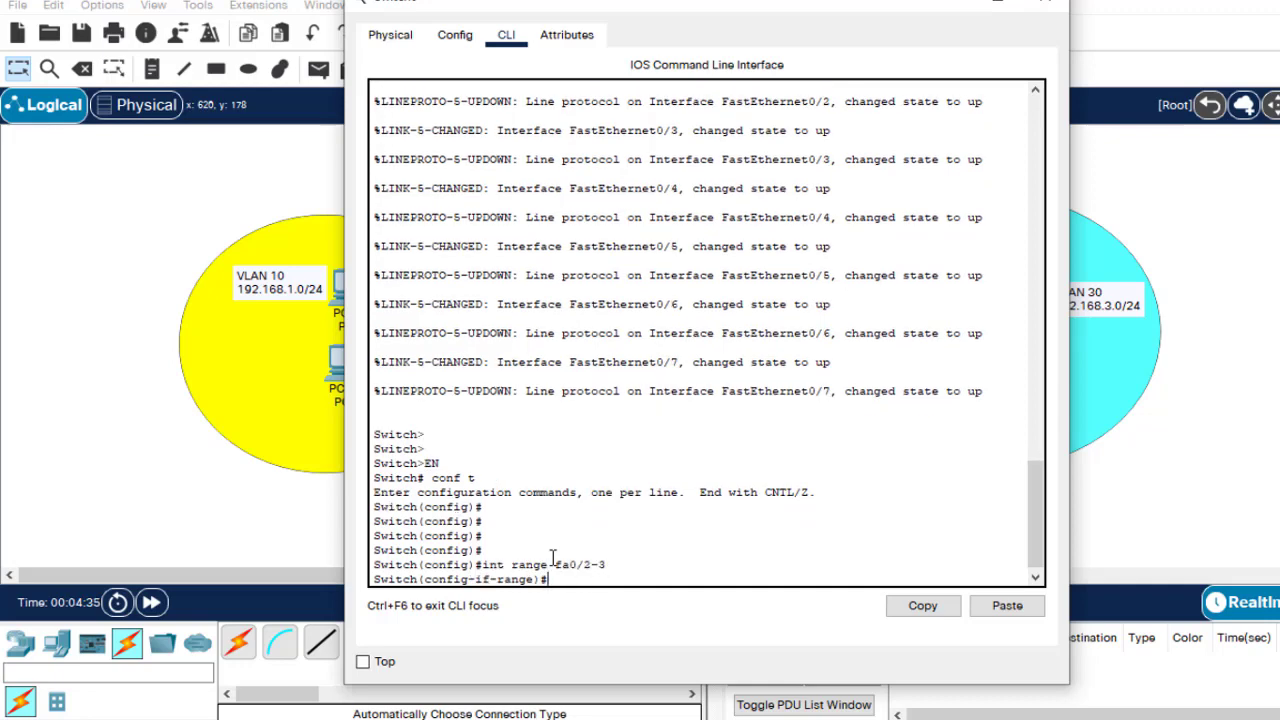
type("it")
key("Tab")
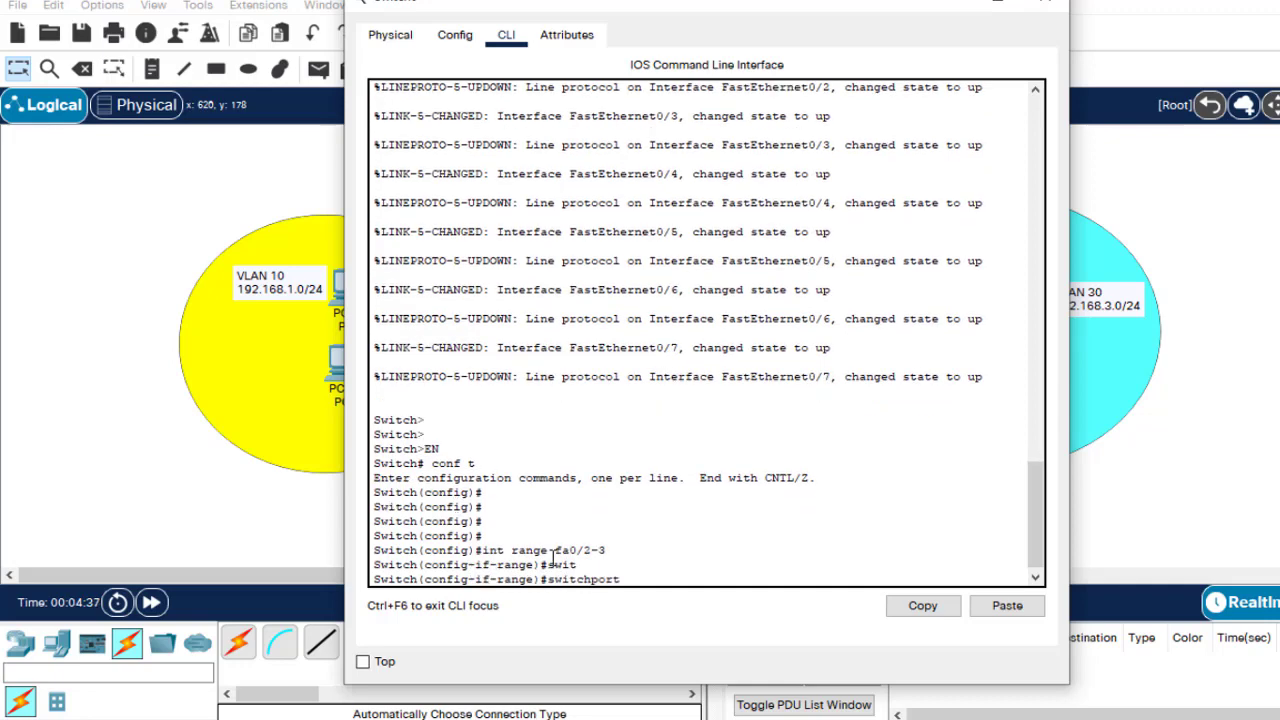
type("mo")
key("Tab")
type("acc")
key("Tab")
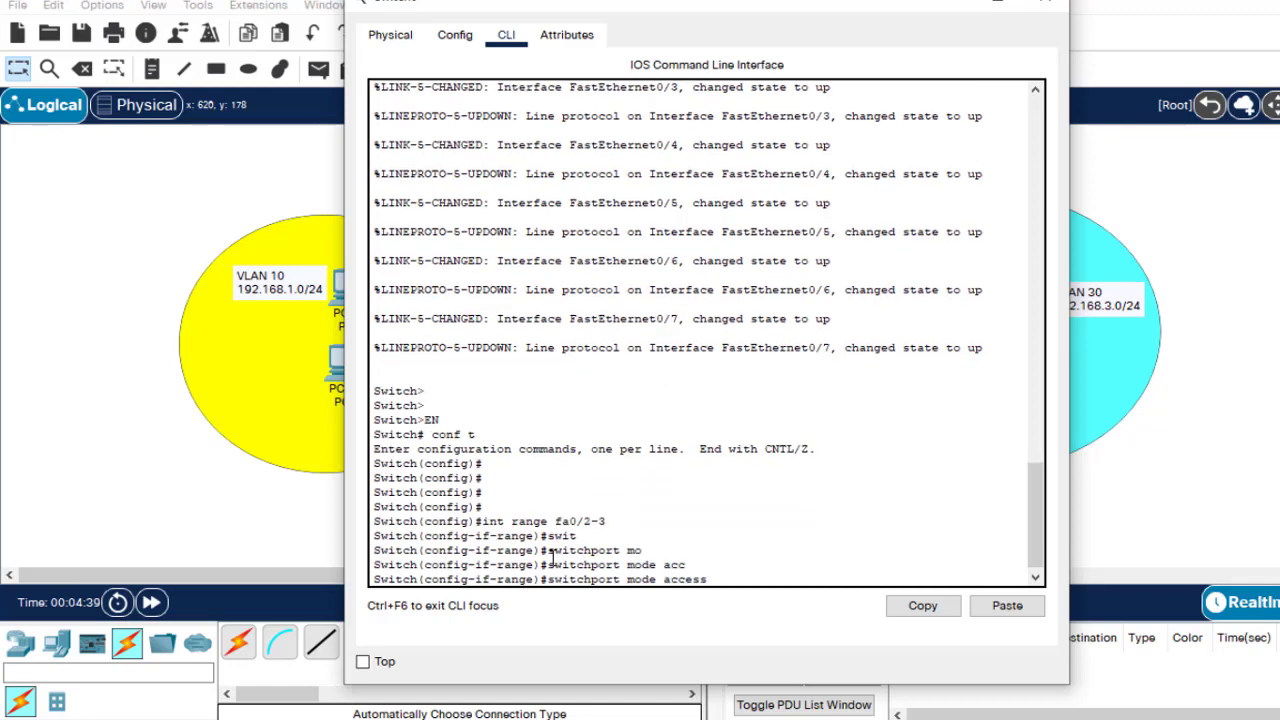
key("Return")
Assign the fa0/2-3 ports to access VLAN 10 and exit to global configuration mode
type("switc")
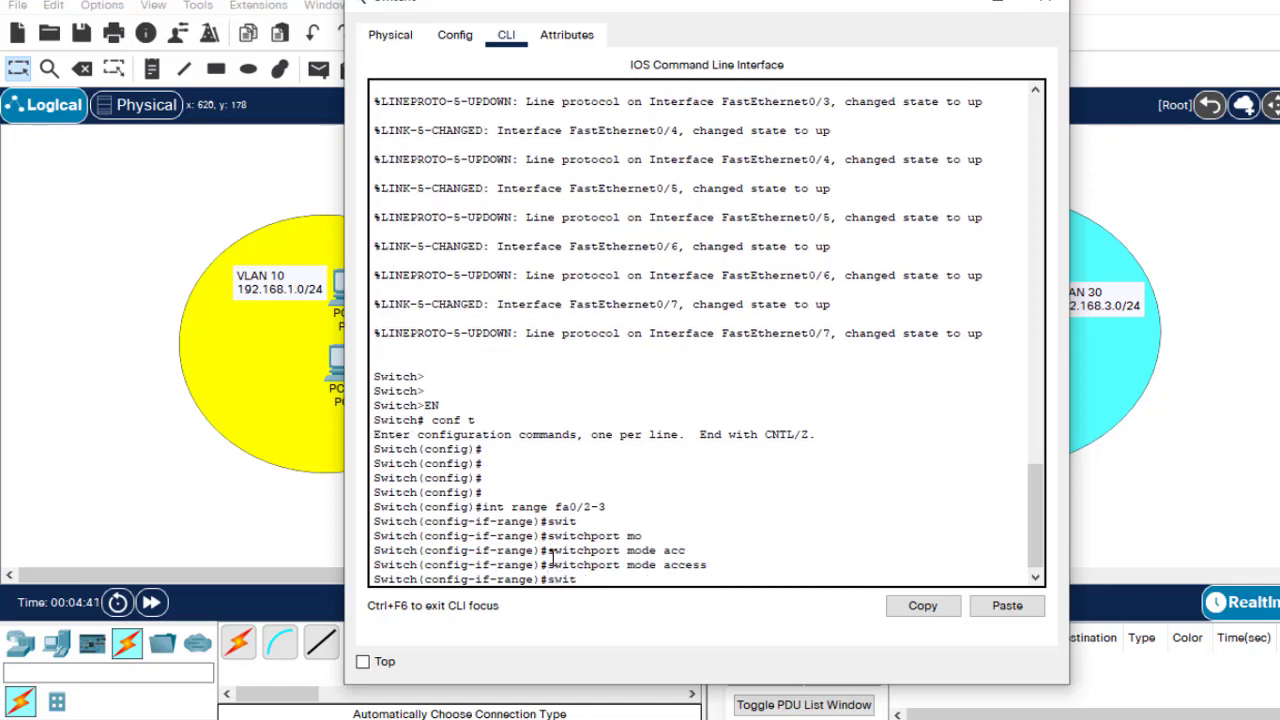
key("Tab")
type("acc")
key("Tab")
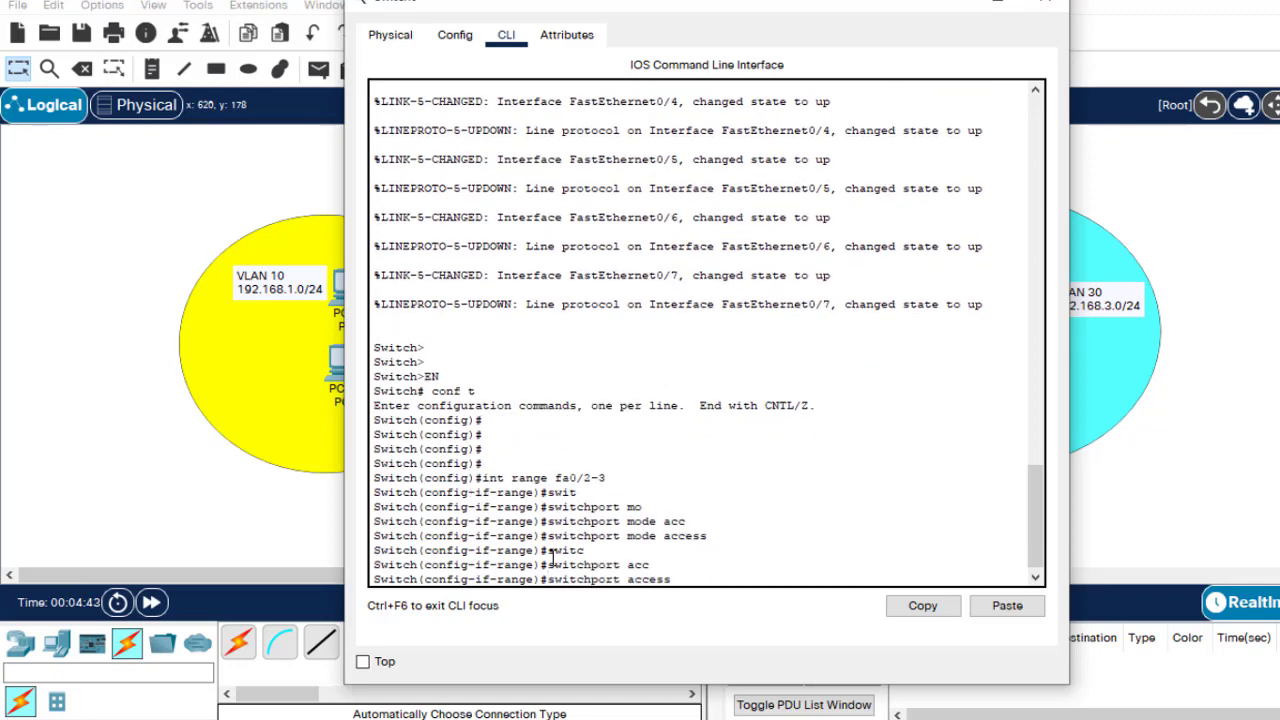
type("vlan 10")
key("Return")
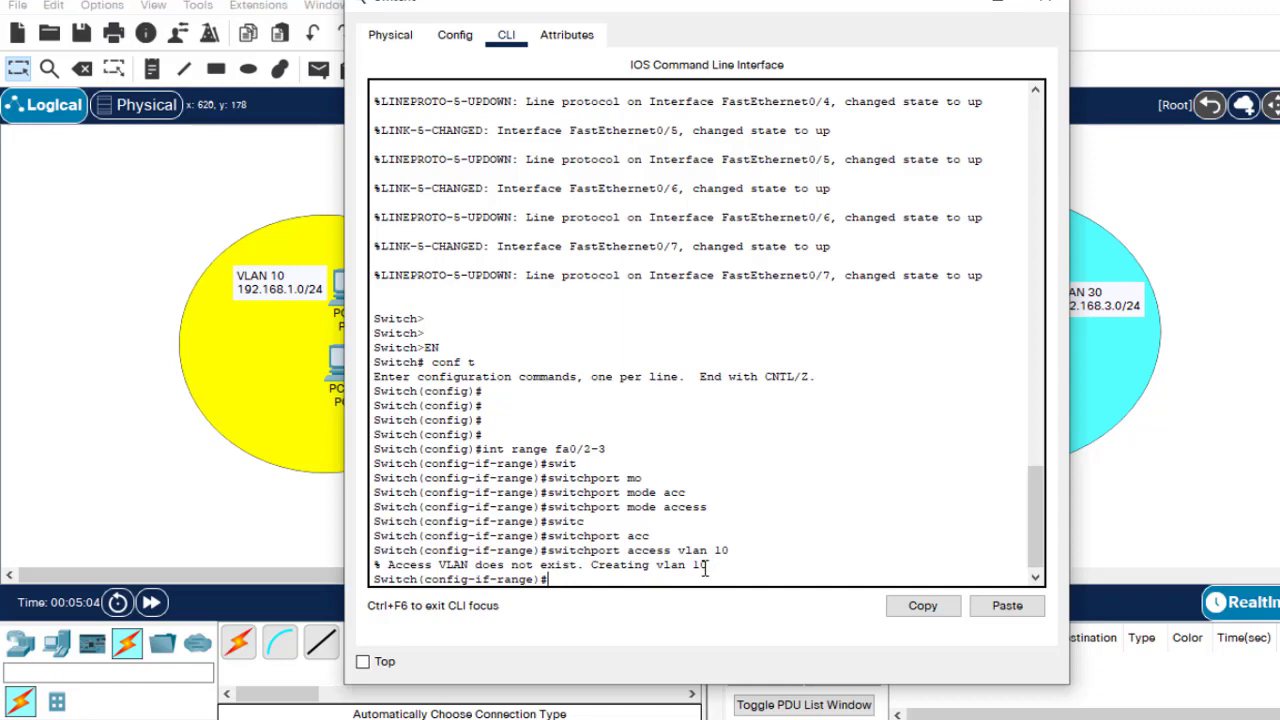
key("Return")
type("exi")
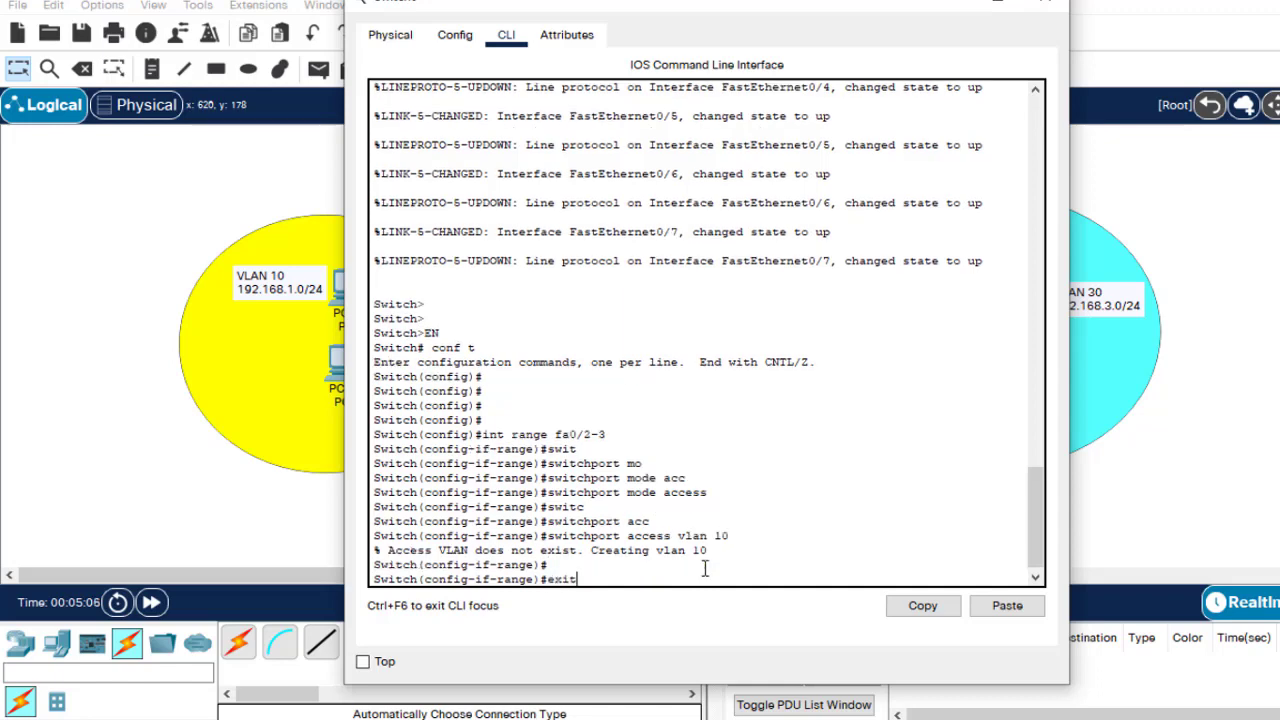
type("t")
key("Return")
key("Return")
key("Return")
key("Return")
Check which switch ports connect PC2 and PC3, and enter interface range configuration for fa0/4-5 by editing the previous range command
key("Up")
key("Up")
key("Up")
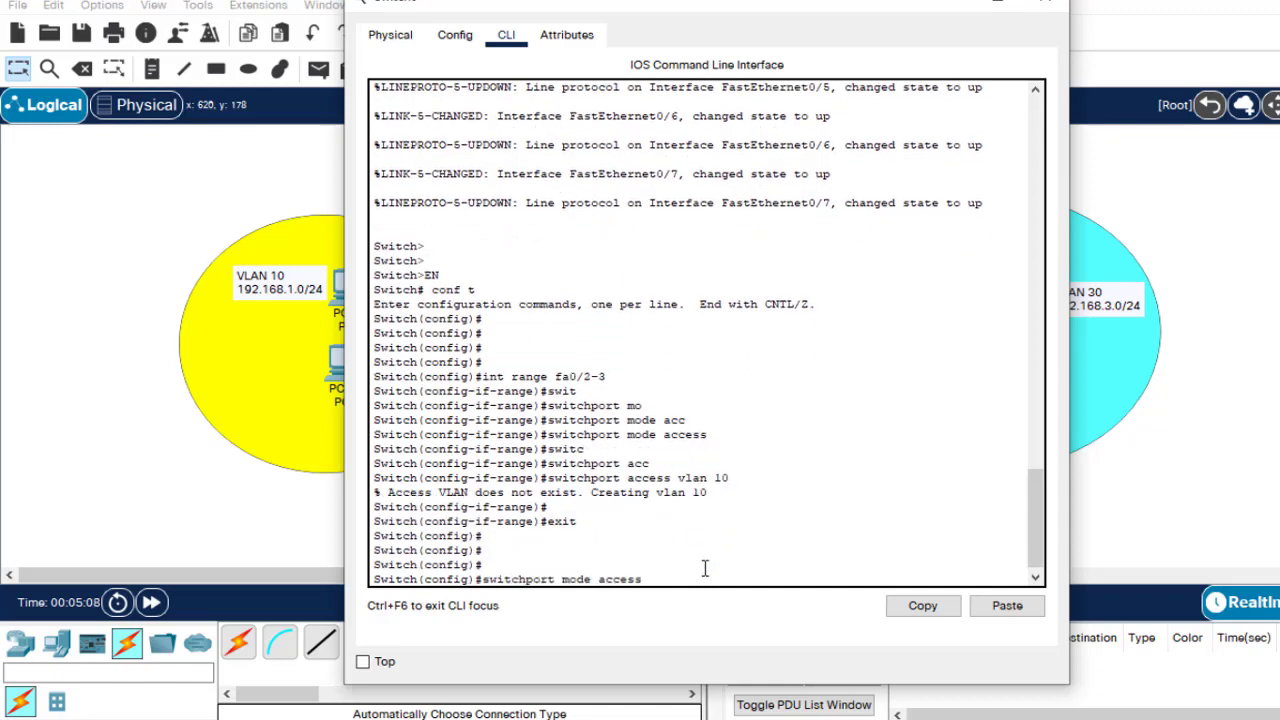
key("Up")
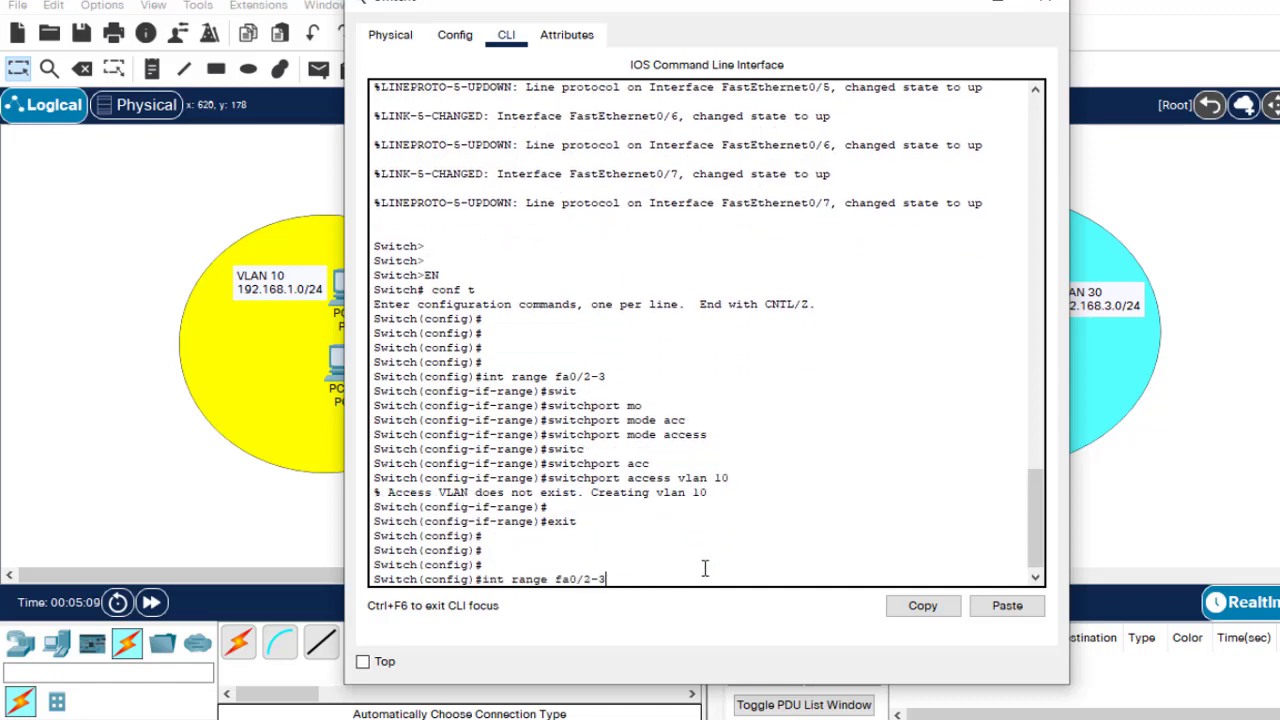
left_click(955, 9)
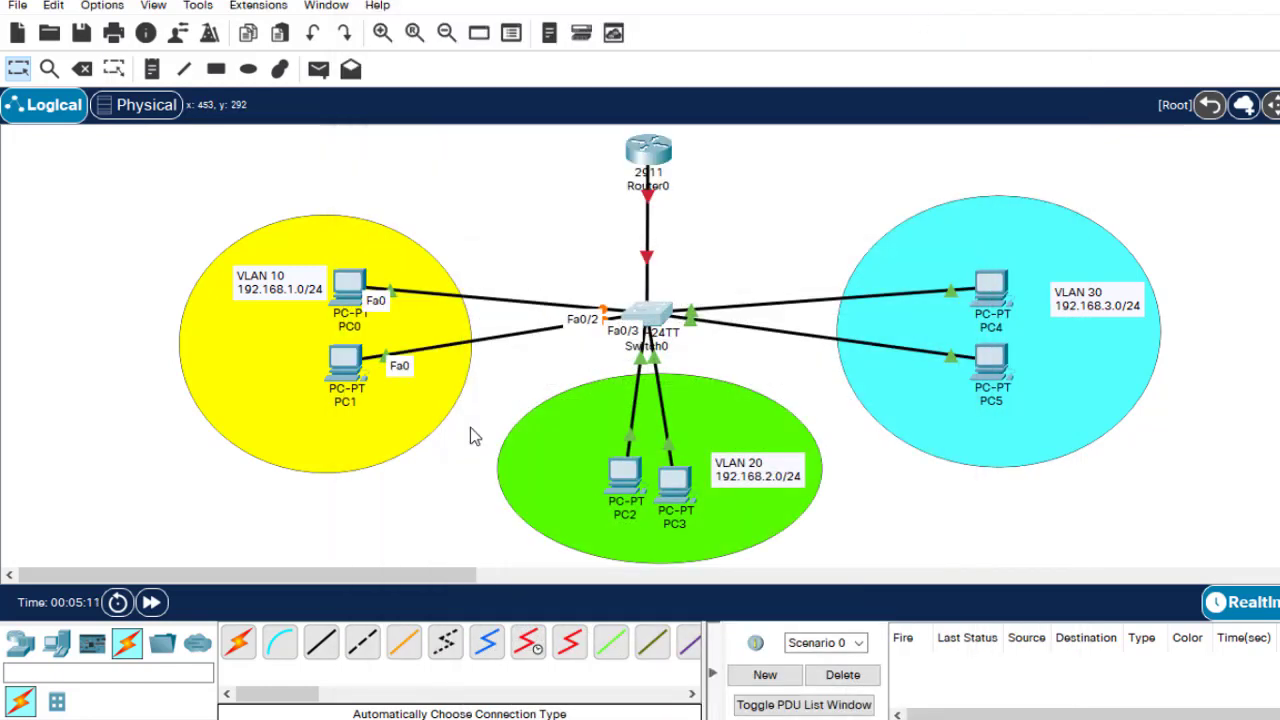
left_click(637, 362)
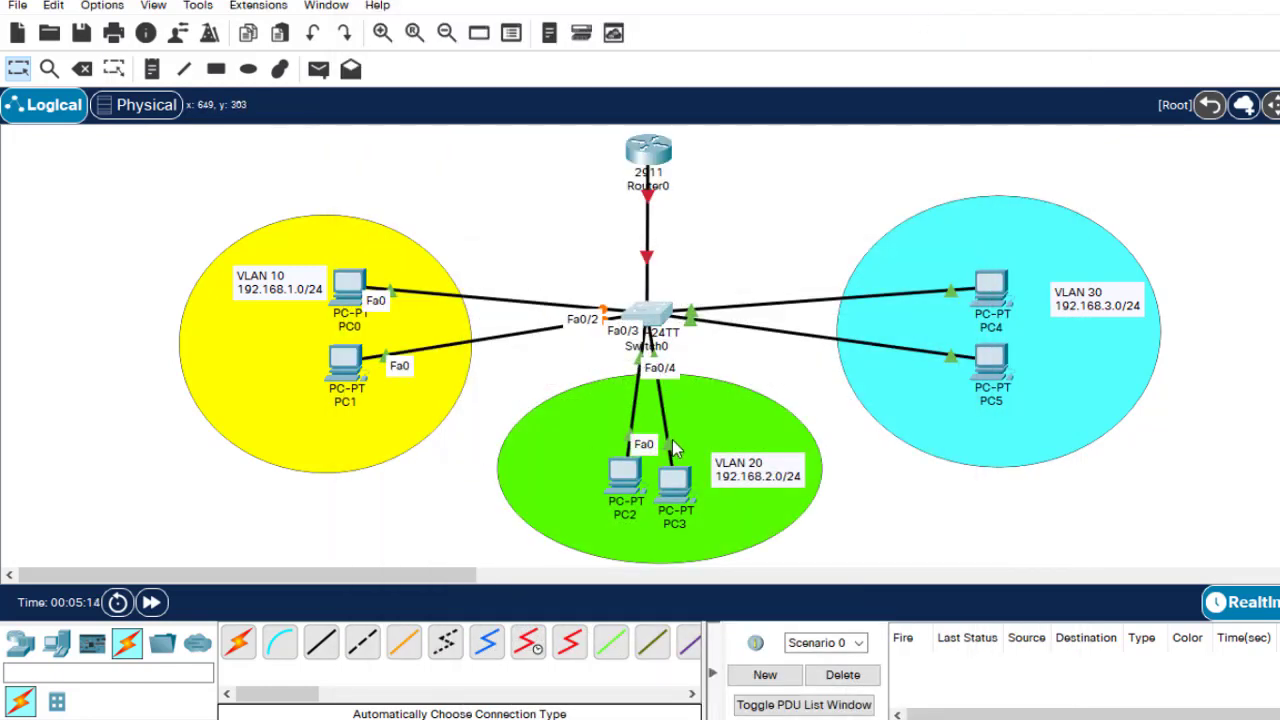
left_click(668, 441)
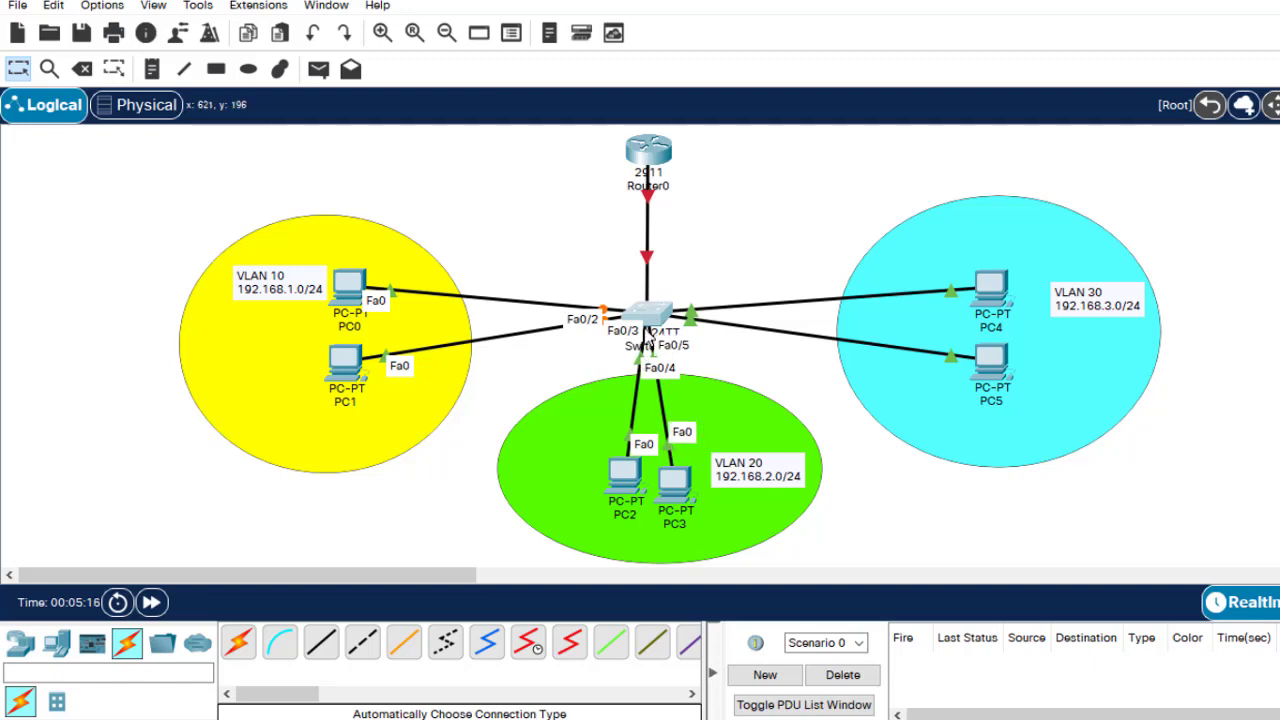
left_click(650, 313)
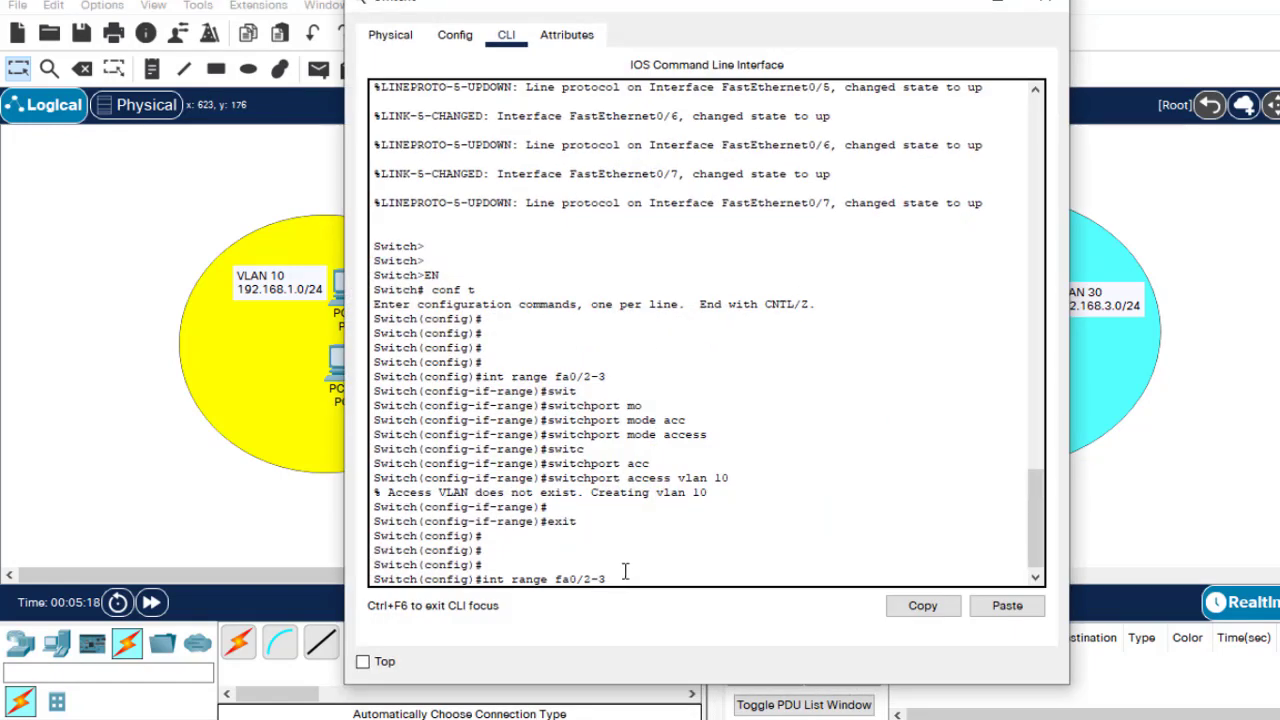
key("BackSpace")
key("BackSpace")
key("BackSpace")
type("4-5")
key("Return")
Set the fa0/4-5 ports to access mode with "switchport mode access"
type("swi")
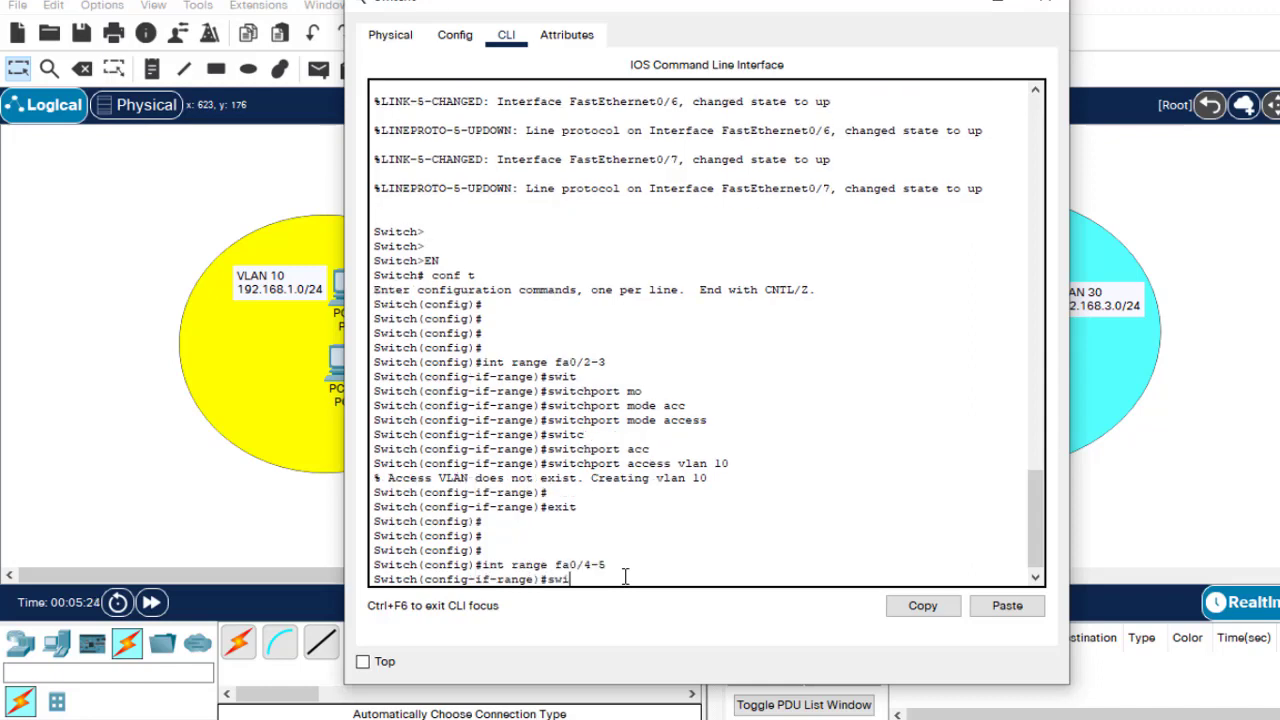
type("t")
key("Tab")
type("mo")
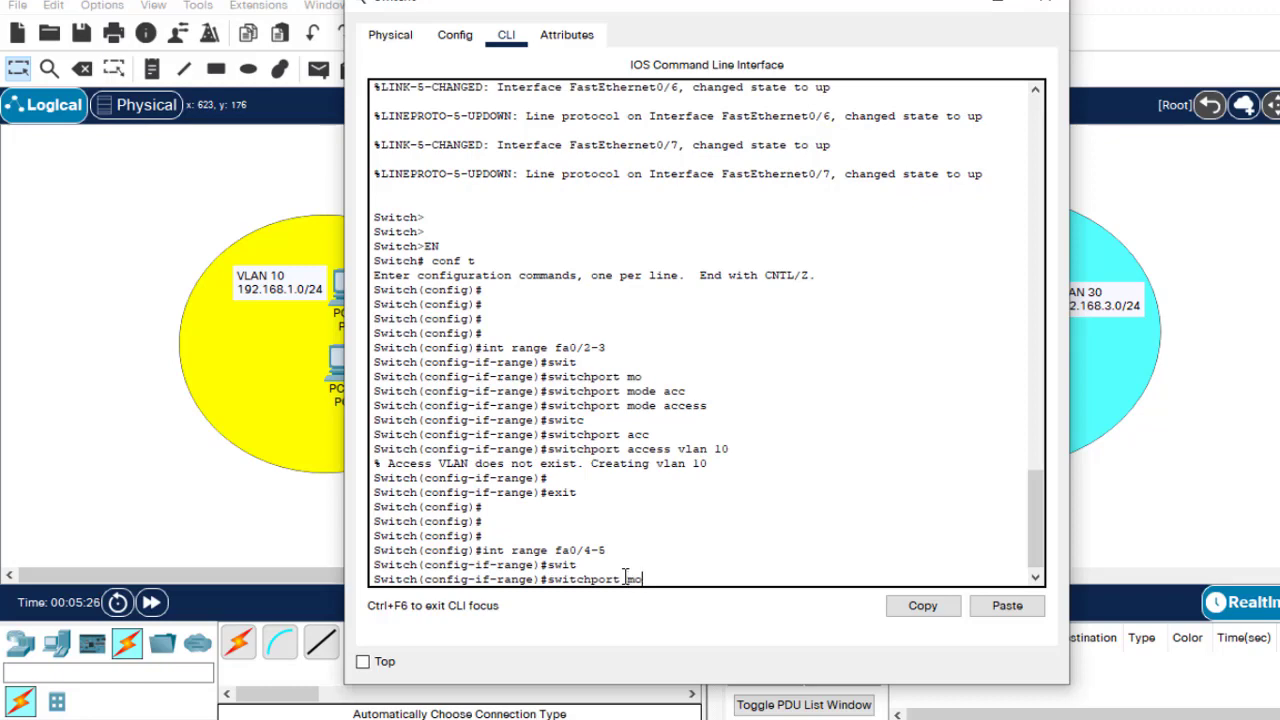
key("Tab")
type("ac")
key("Tab")
key("Return")
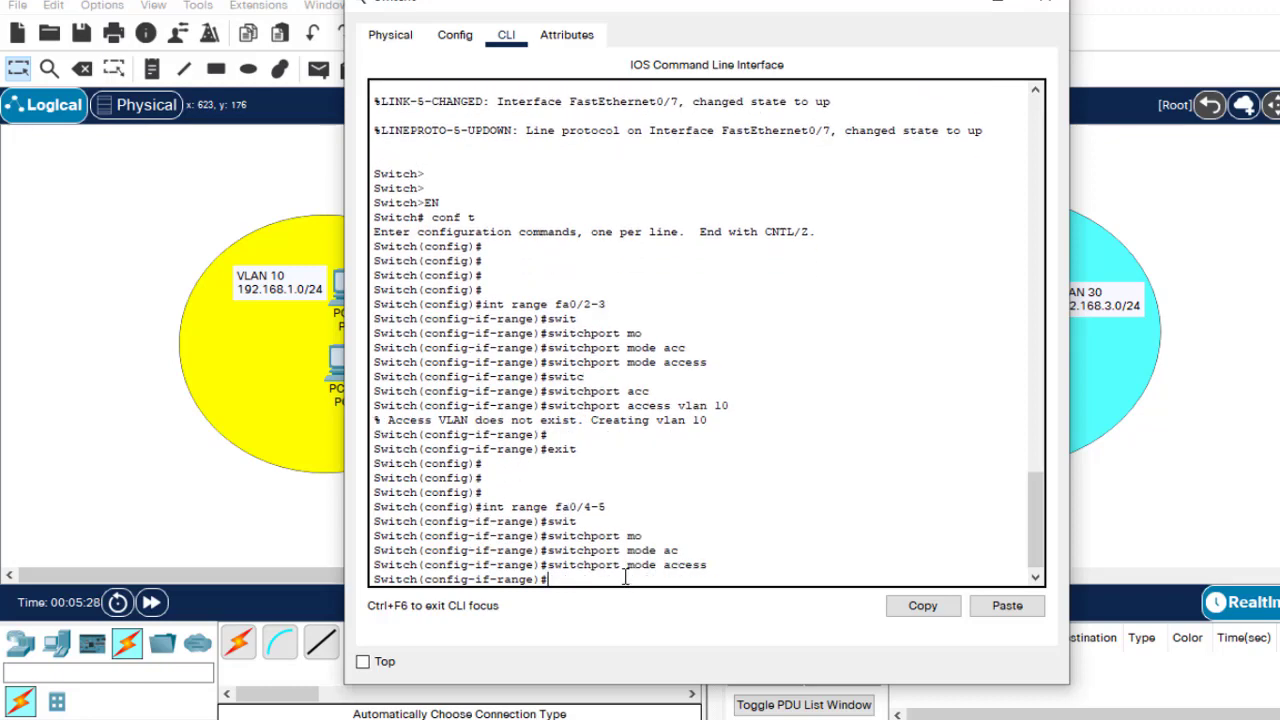
Assign the fa0/4-5 ports to access VLAN 20 and exit to global configuration mode
type("swit")
key("Tab")
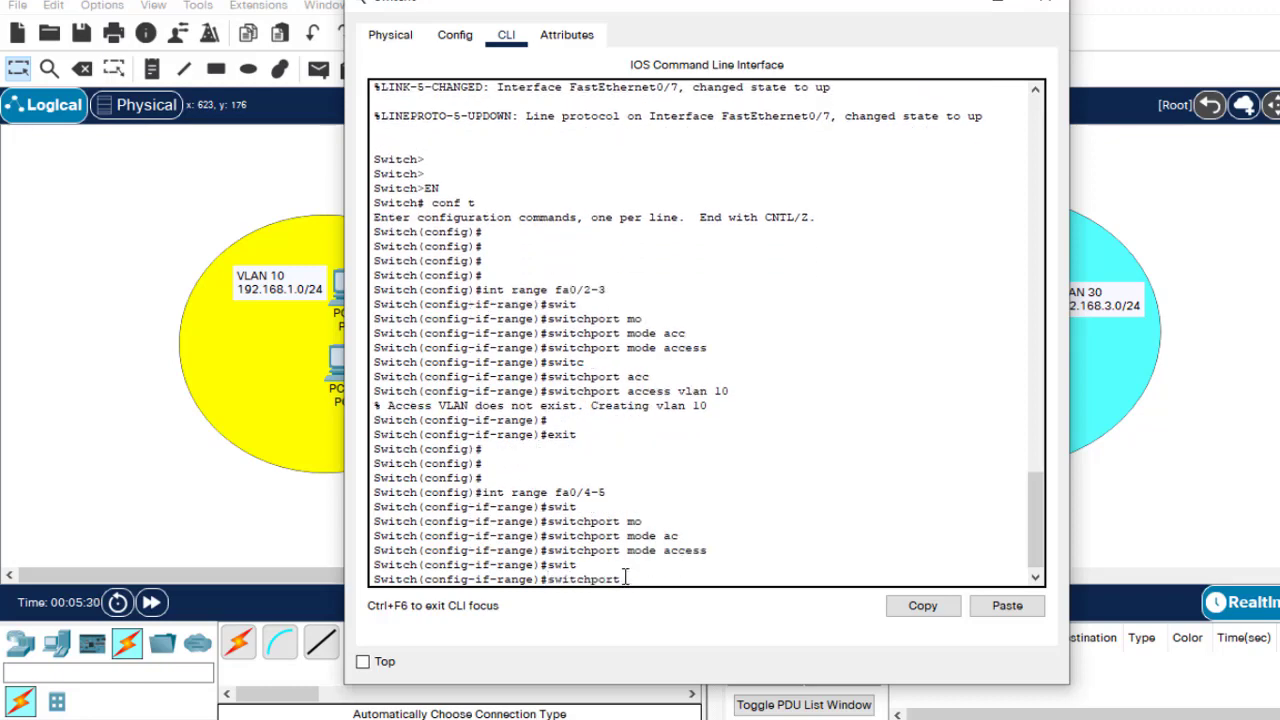
type("acc")
key("Tab")
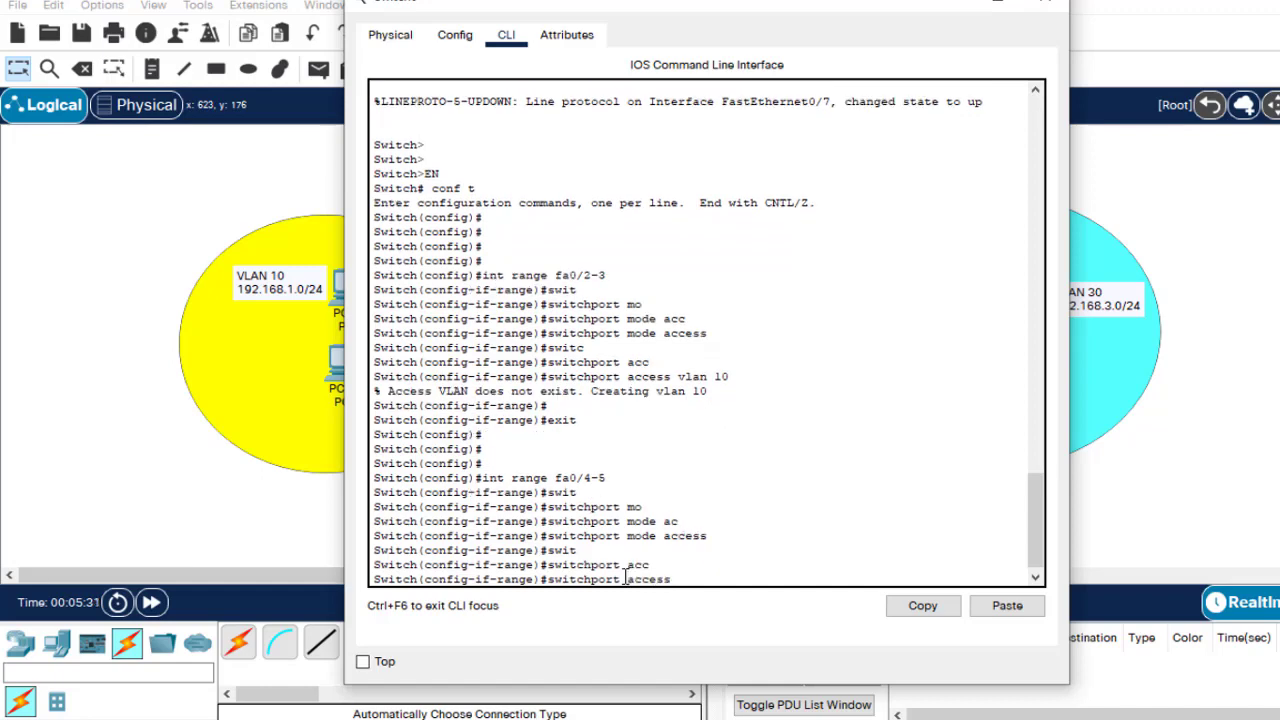
type("vlan 20")
key("Return")
key("Return")
key("Return")
key("Return")
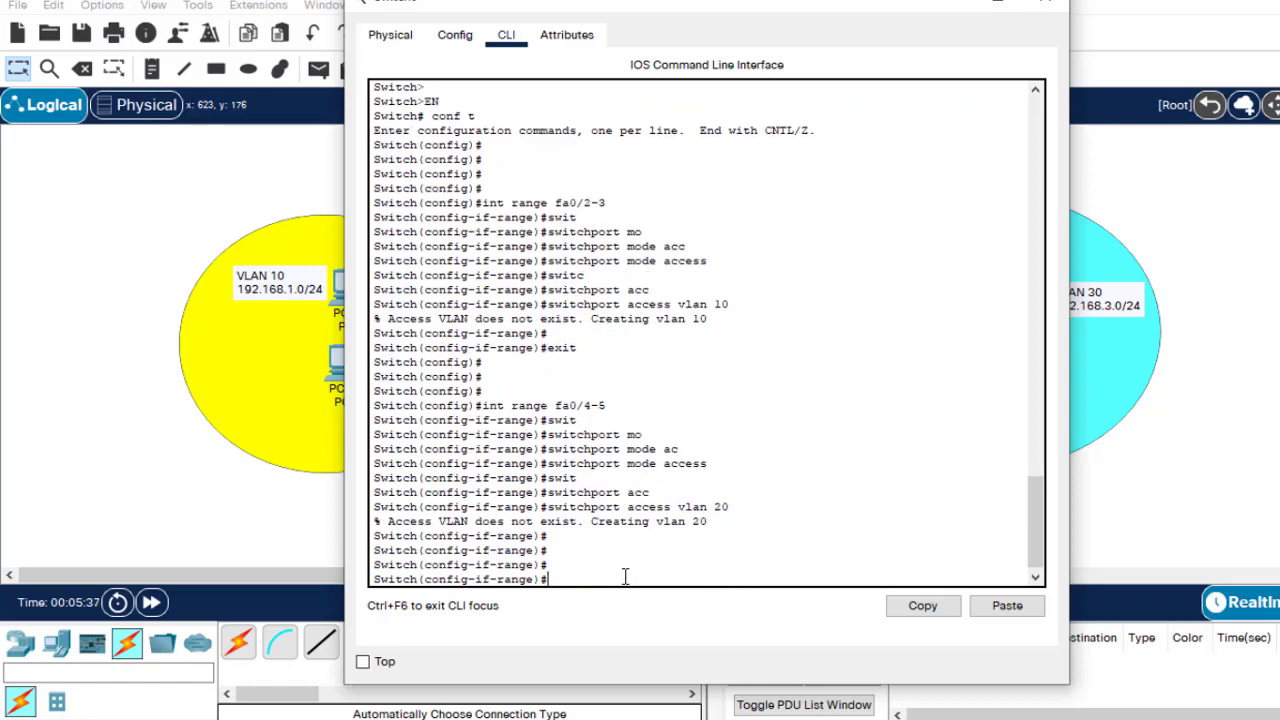
type("exit")
key("Return")
key("Return")
key("Return")
key("Return")
key("Return")
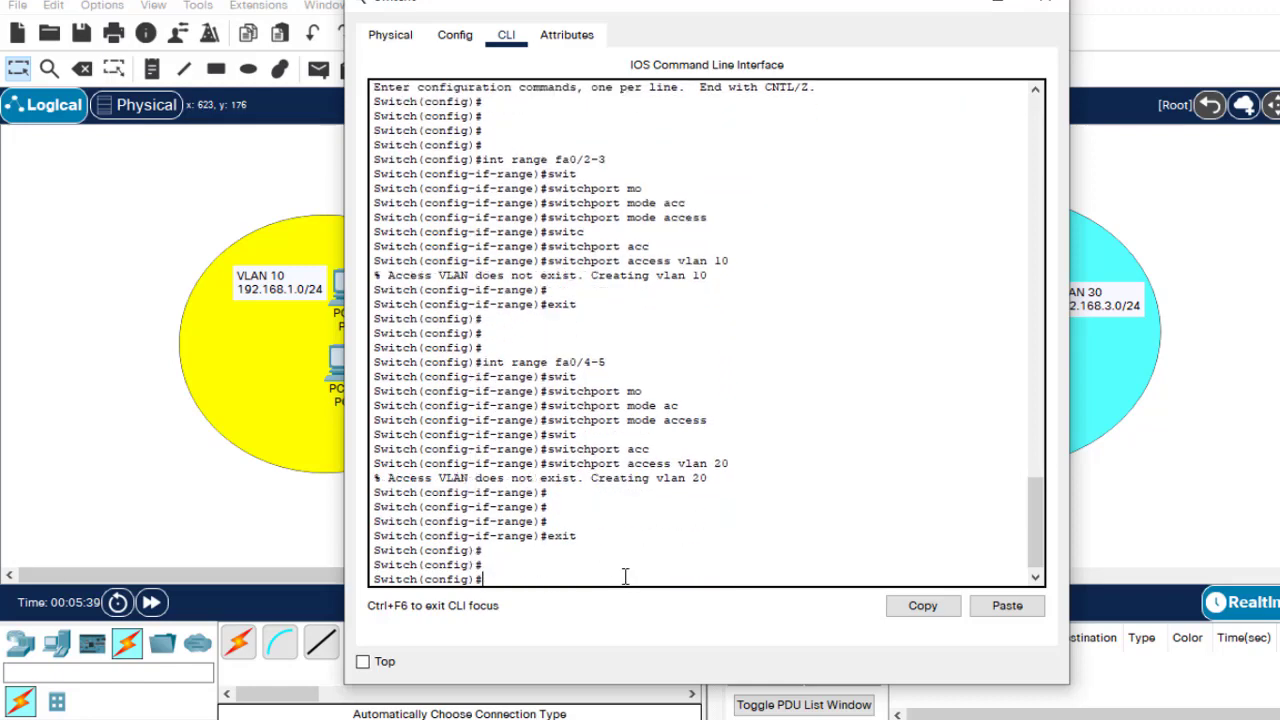
Check which switch ports connect PC4 and PC5, and enter interface range configuration for fa0/6-7 by editing the recalled range command
type("switchport mode access")
key("Up")
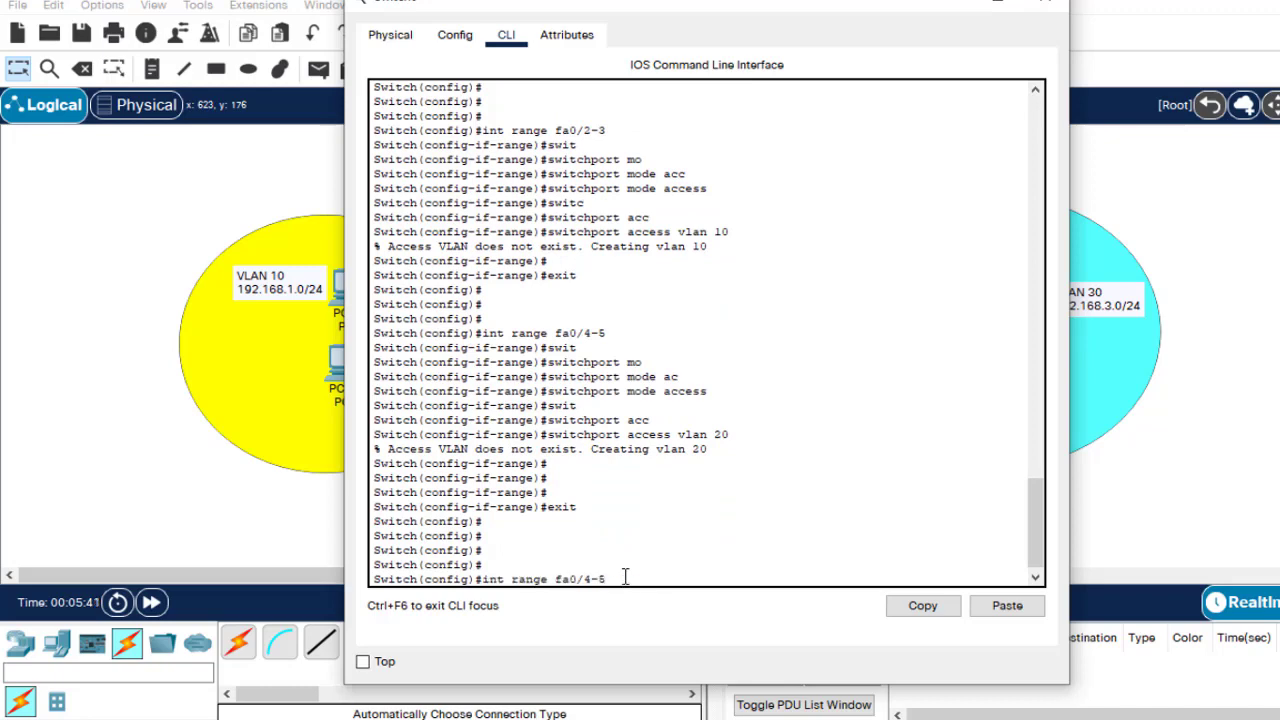
left_click(952, 5)
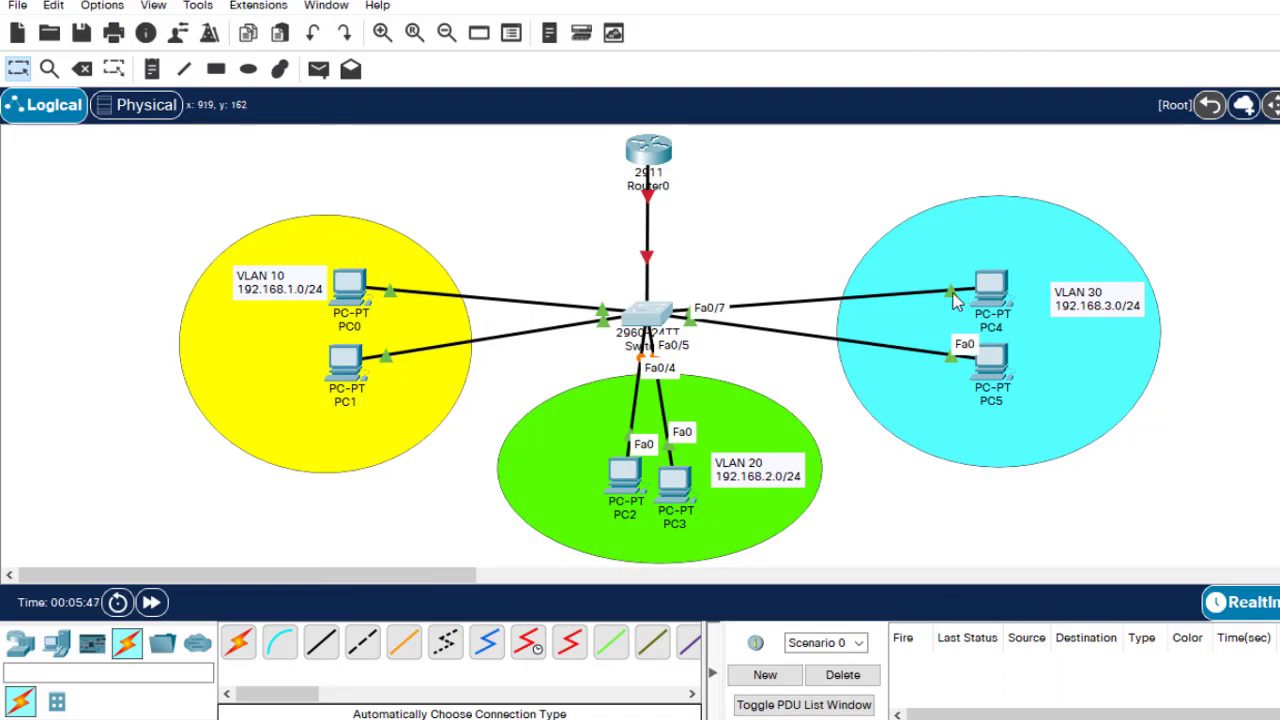
left_click(645, 326)
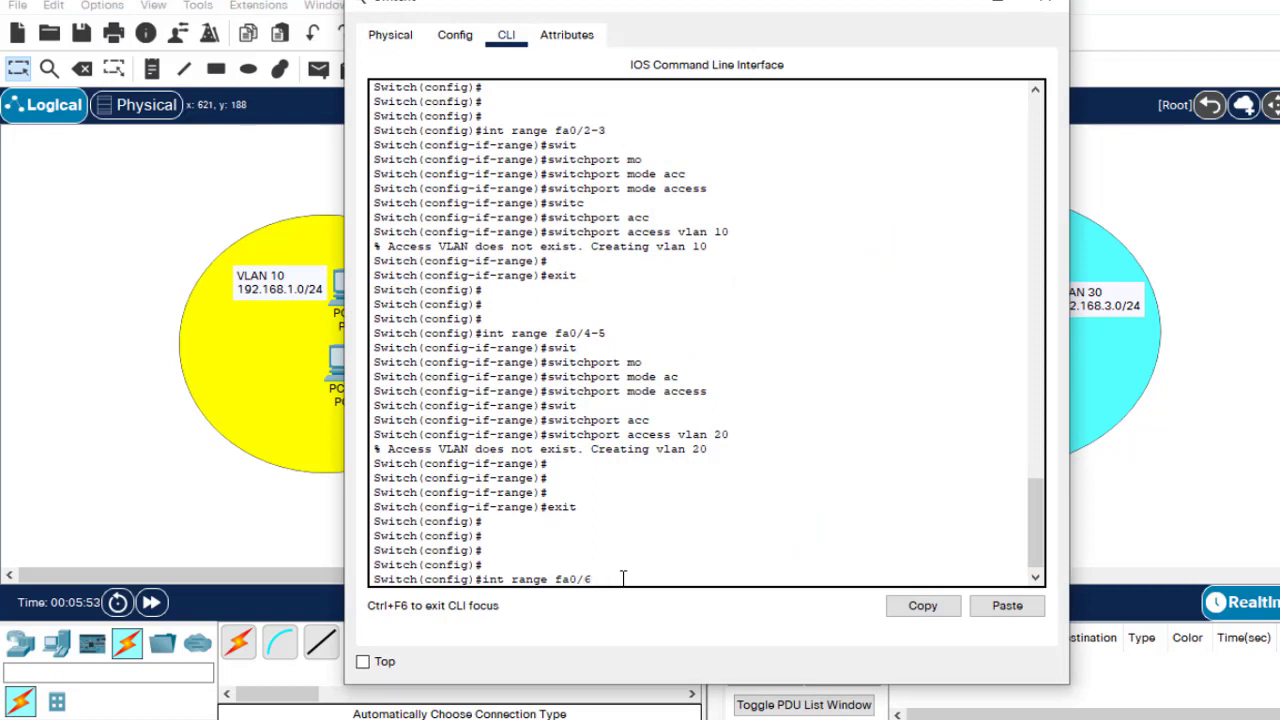
key("Return")
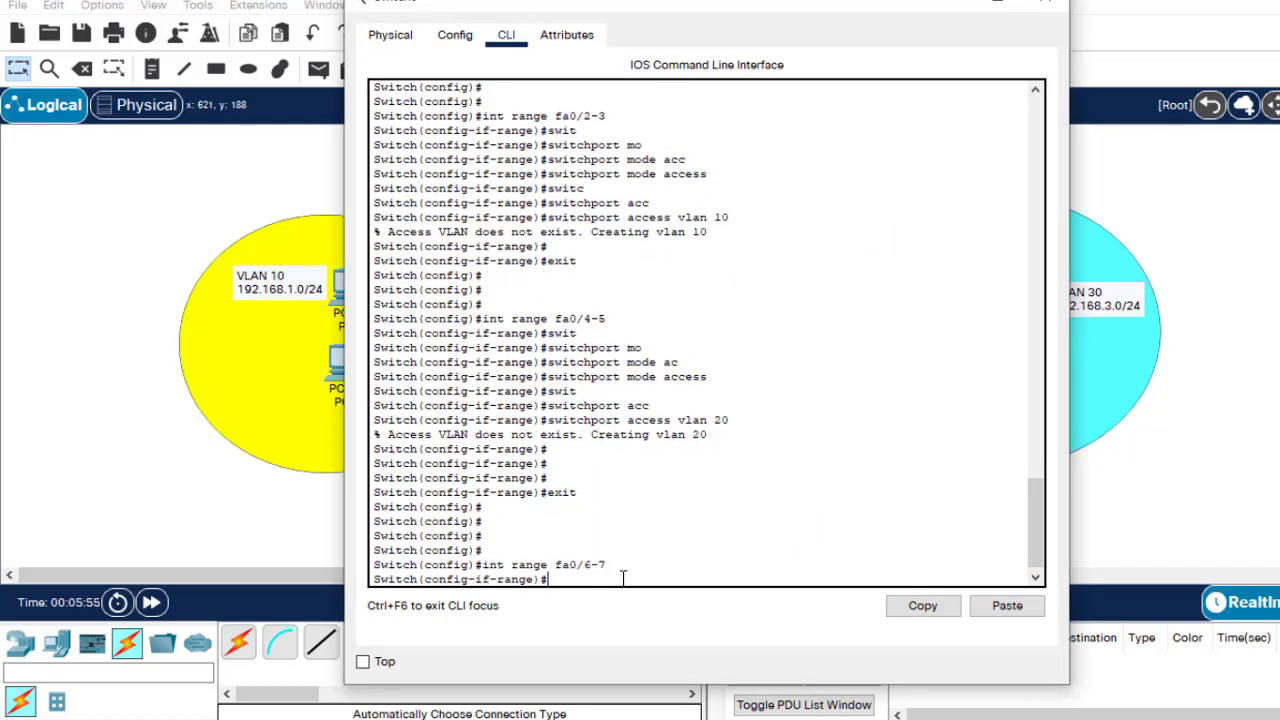
Set the fa0/6-7 ports to access mode with "switchport mode access"
type("swit")
key("Tab")
type("mo")
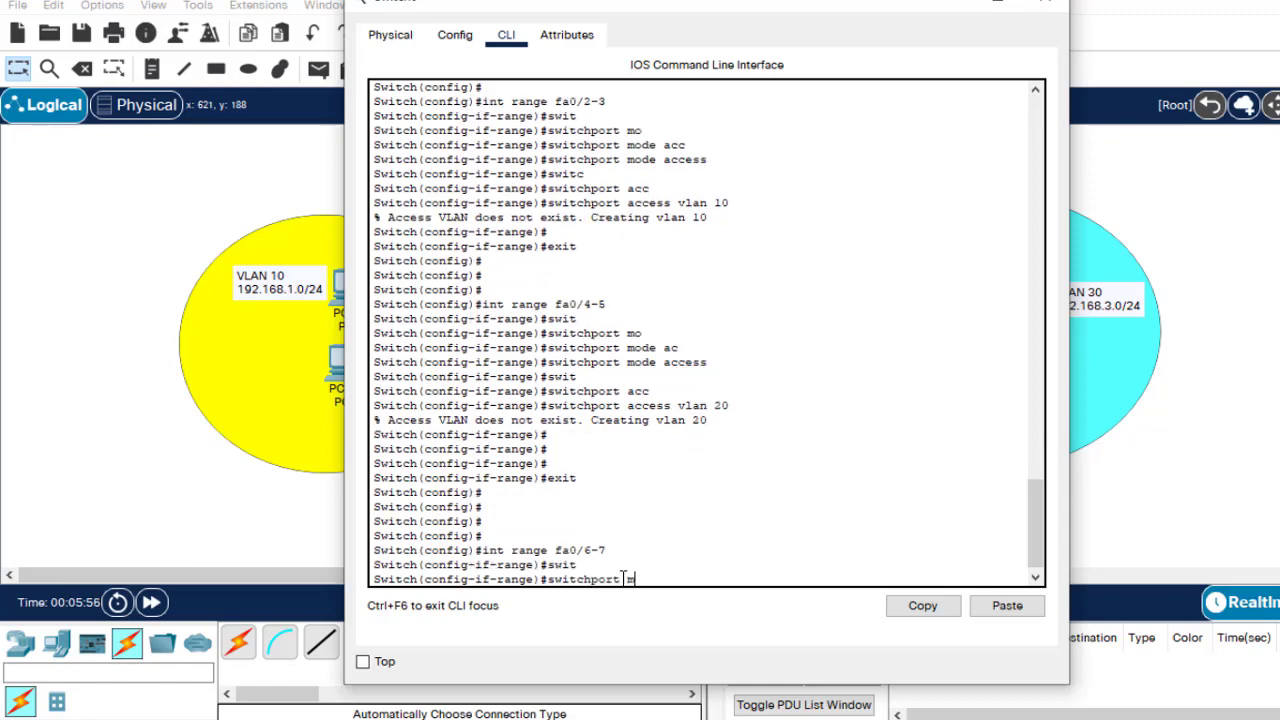
key("Tab")
type("acc")
key("Tab")
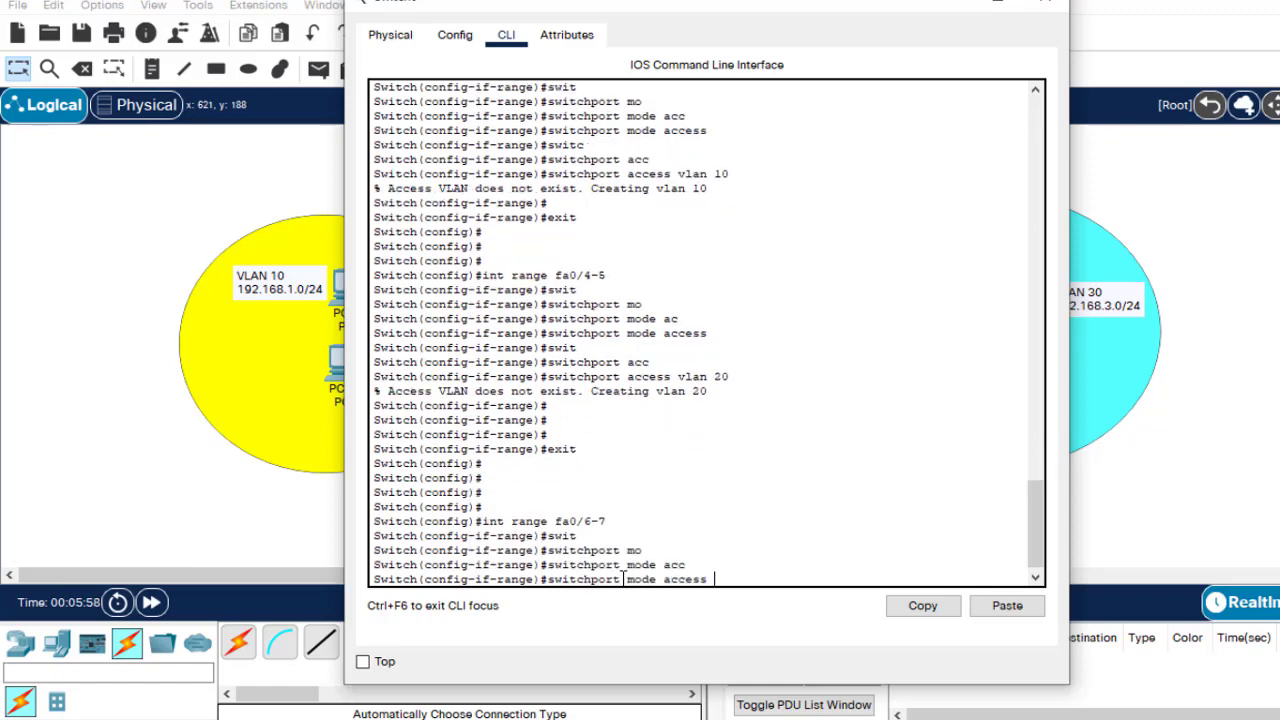
key("Return")
Assign the fa0/6-7 ports to access VLAN 30 with "switchport access vlan 30"
type("sw")
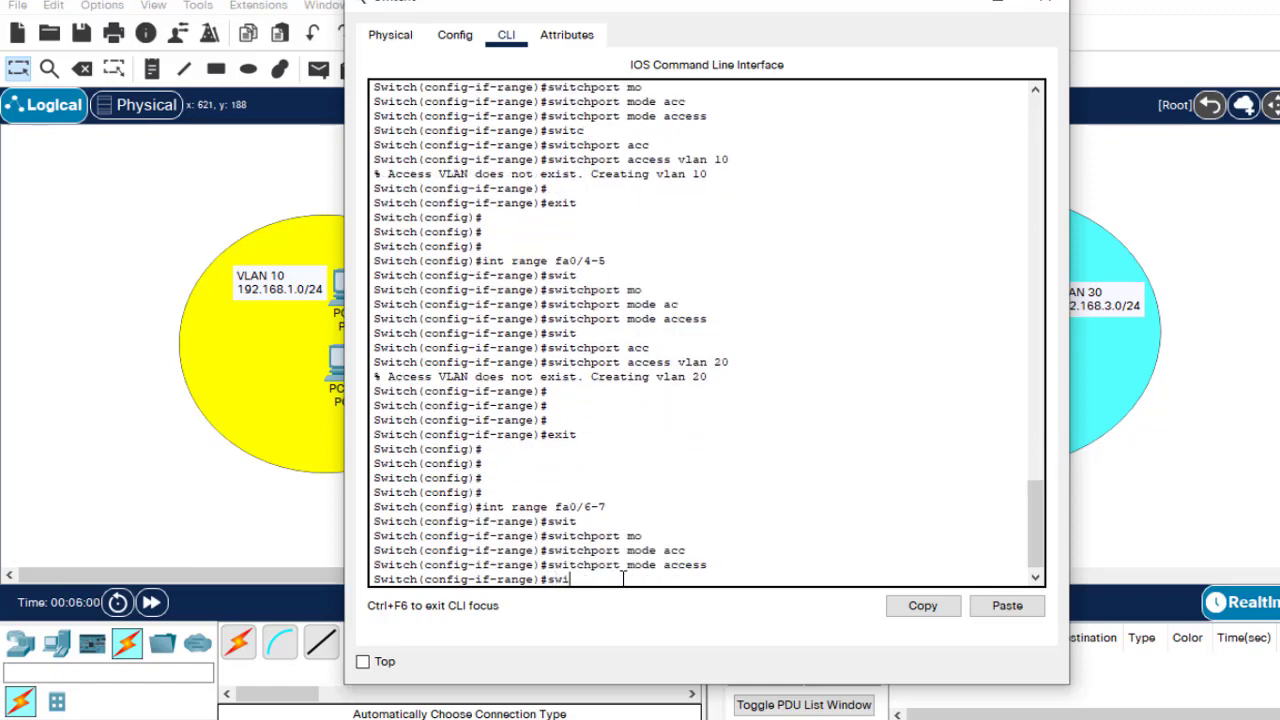
type("i")
key("Tab")
type("acc")
key("Tab")
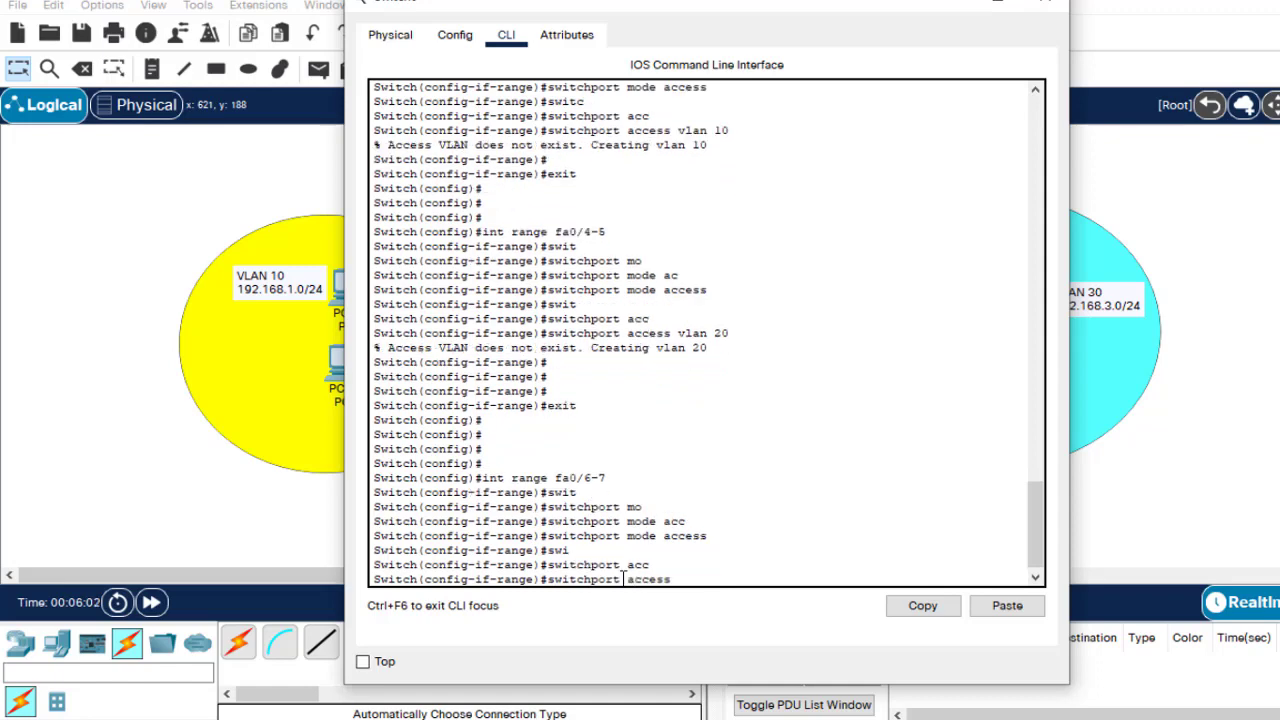
type("vlan 30")
key("Return")
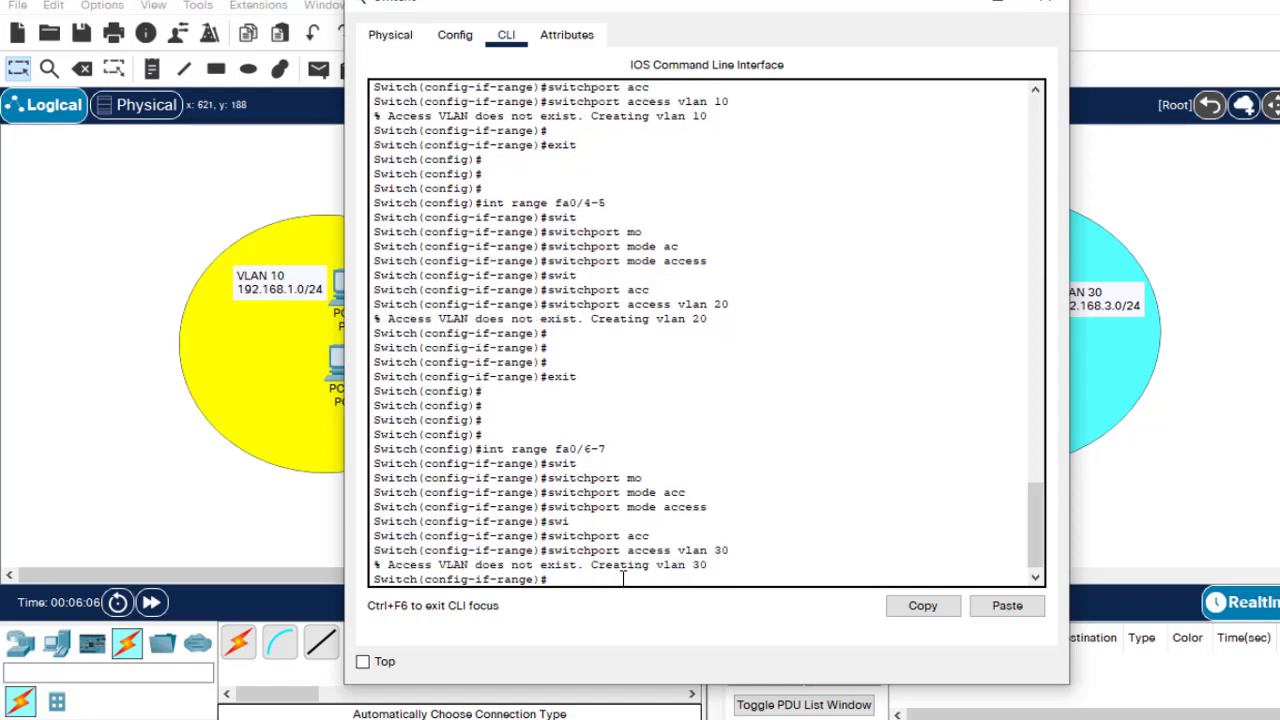
Save the switch configuration with "do wr", exit to global configuration mode and close the switch window
type("do wr")
key("Return")
type("exit")
key("Return")
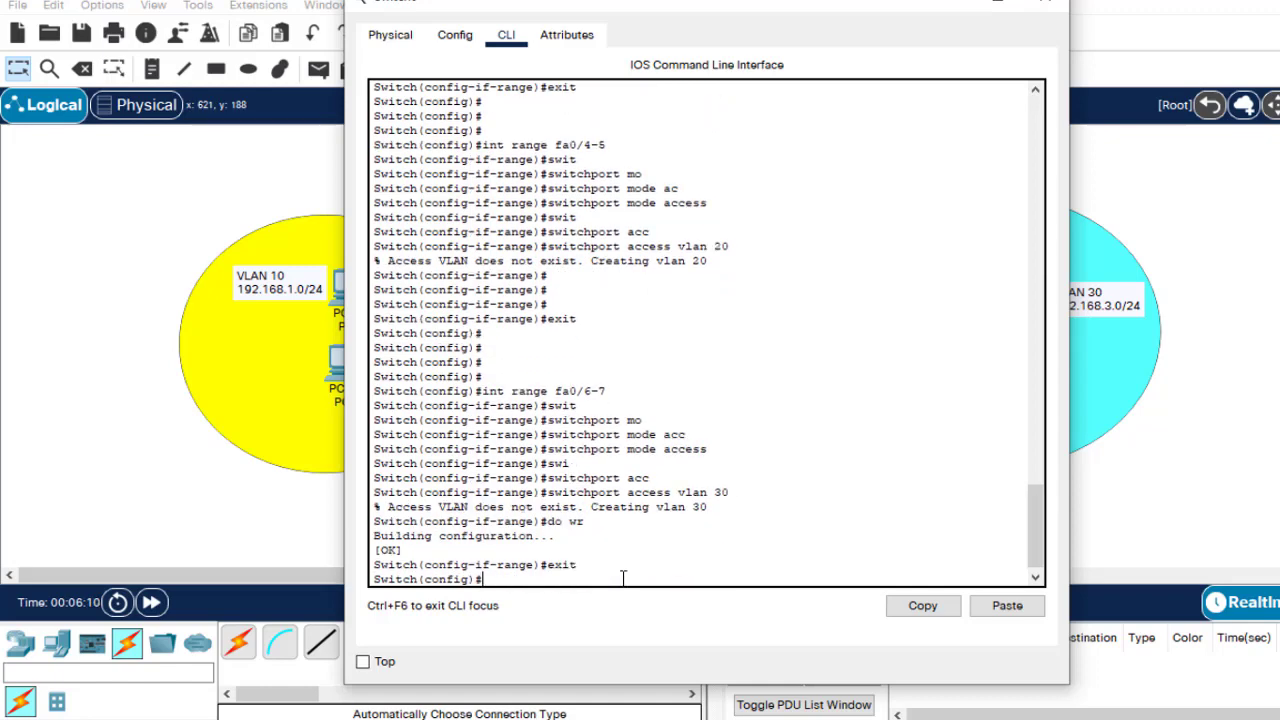
left_click(1046, 2)
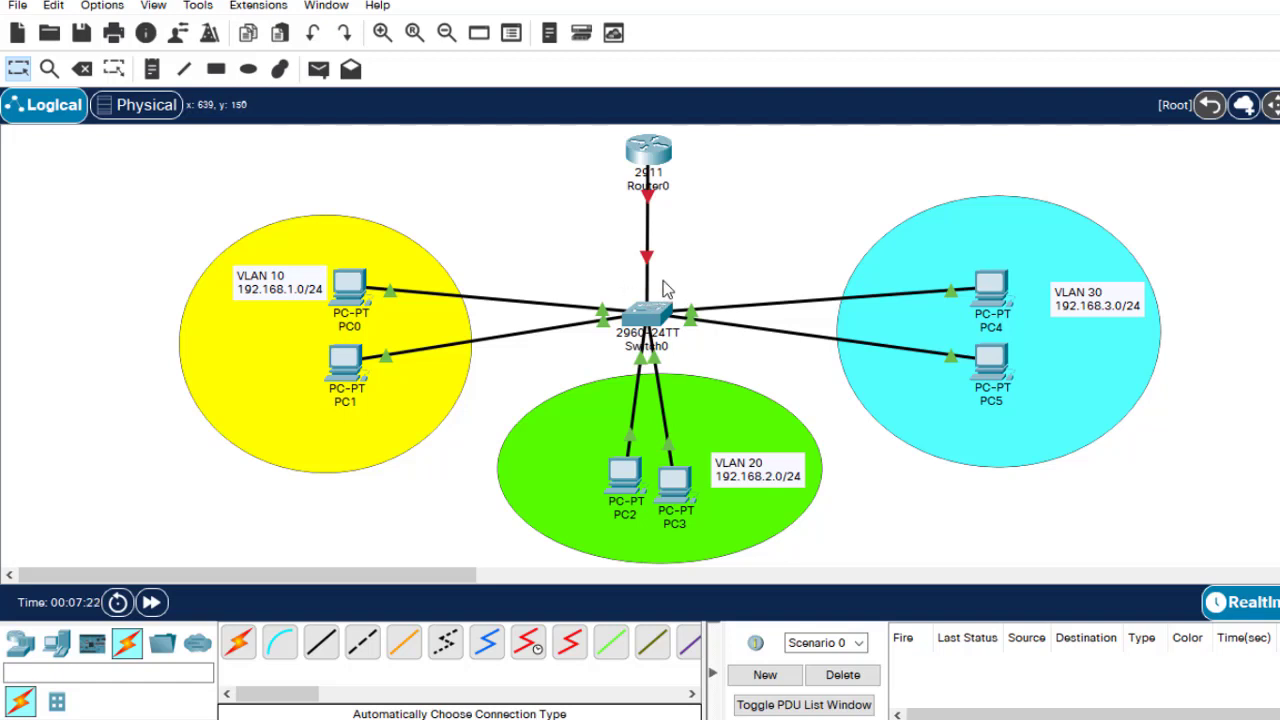
Place a note in the empty area beside the router reading "step 1: CREATE VLANS ON THE SWITCH"
left_click(152, 68)
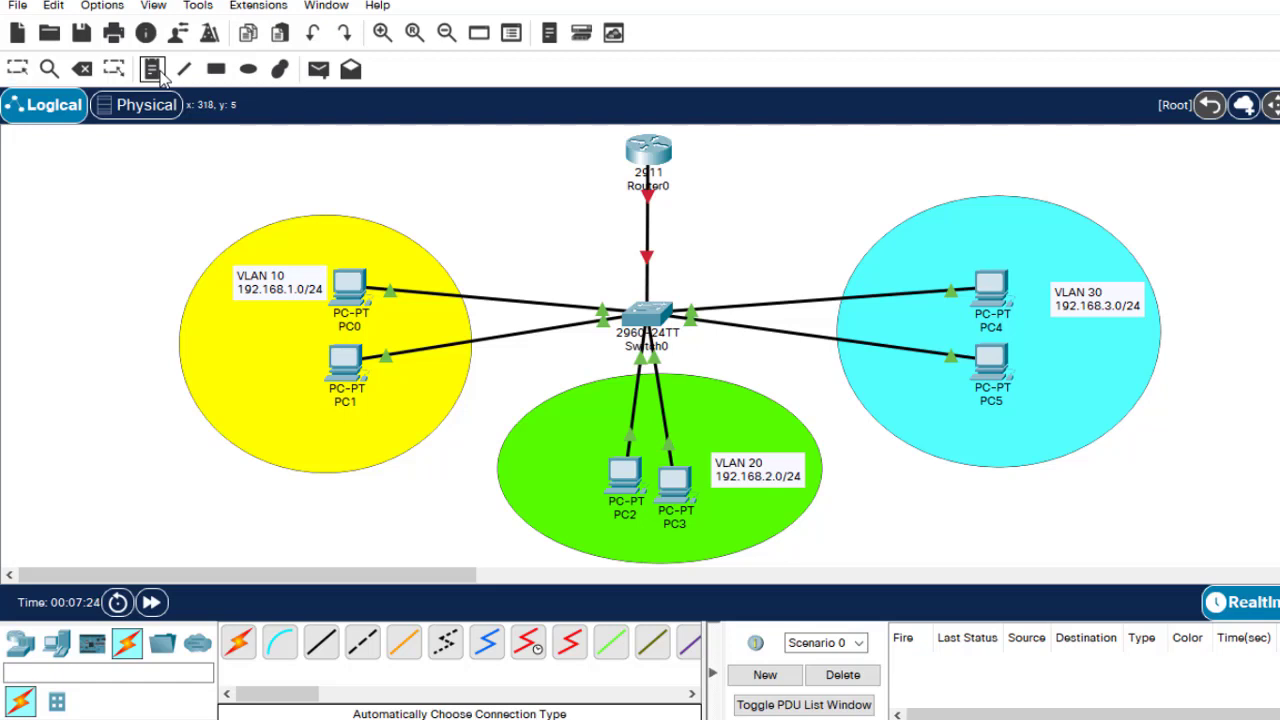
left_click(396, 157)
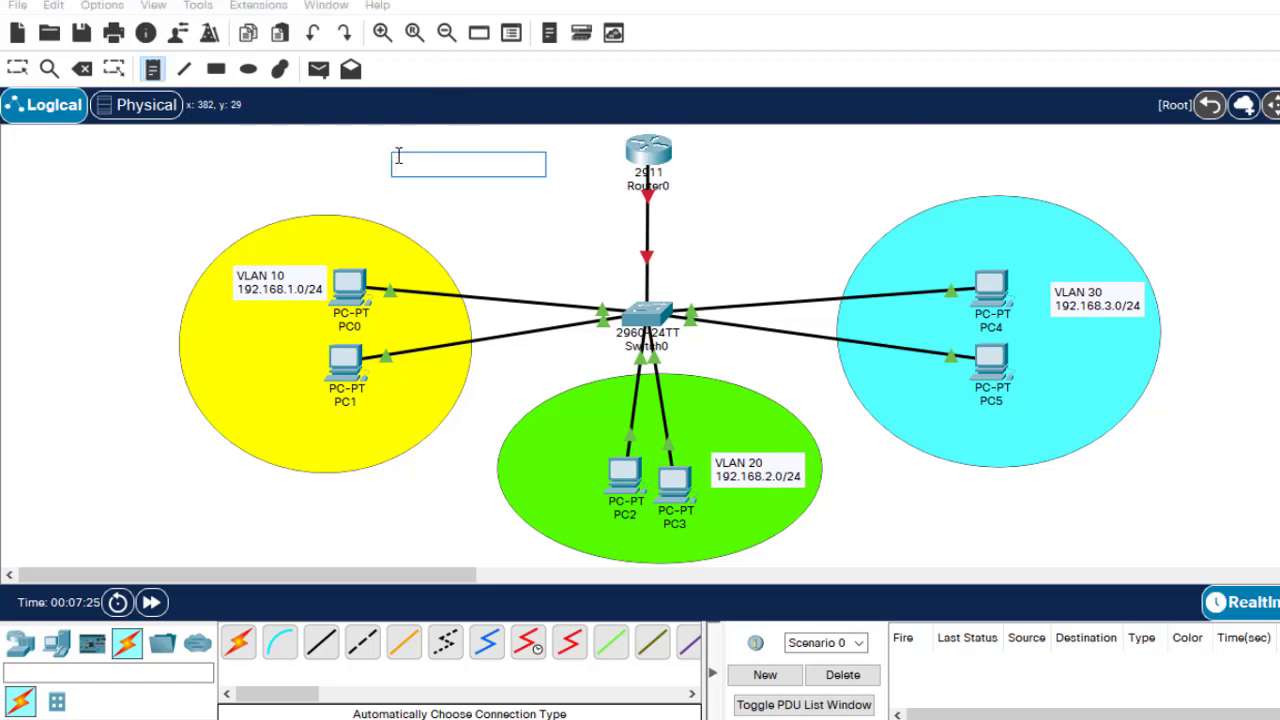
type("ast")
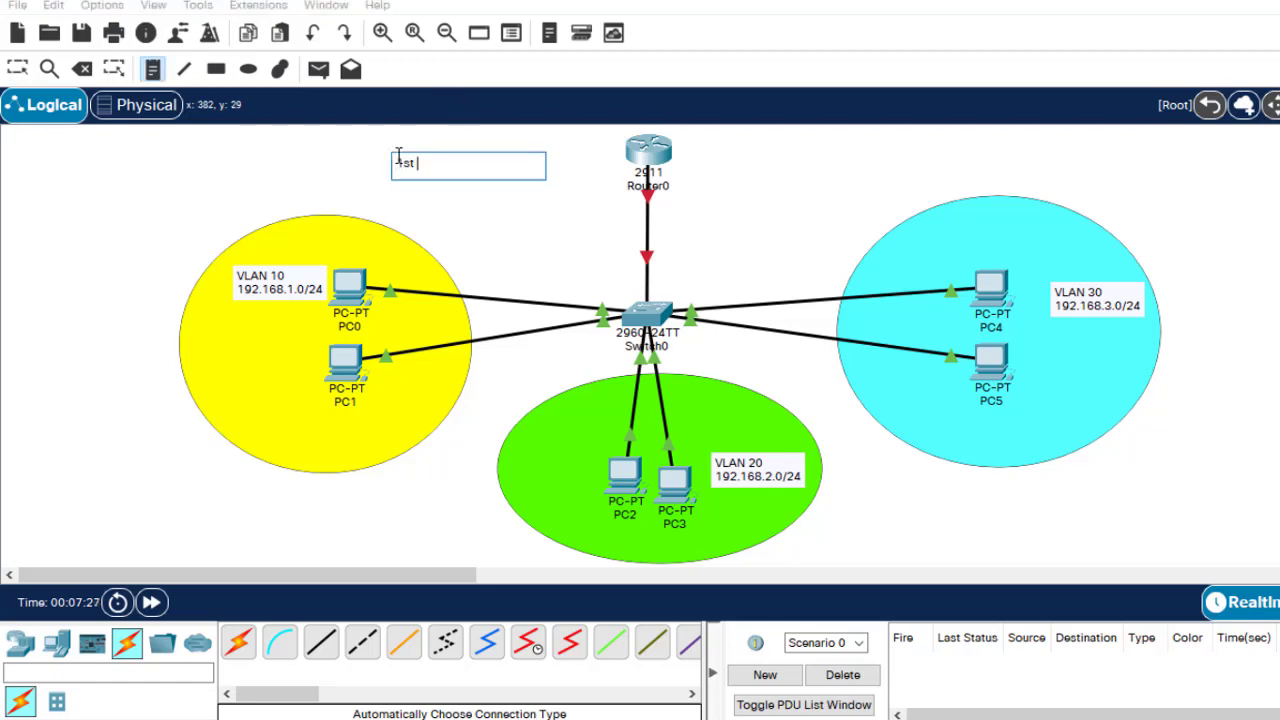
key("BackSpace")
key("BackSpace")
key("BackSpace")
type("Step 1: CREATE")
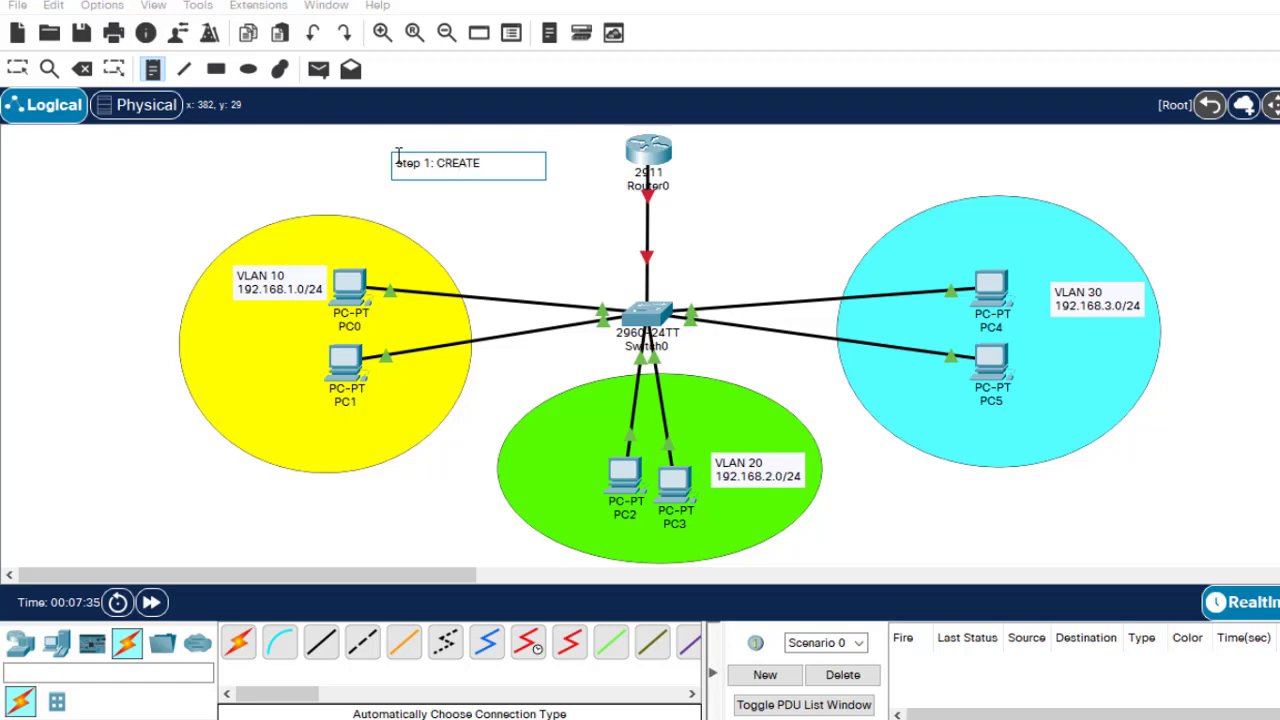
type(" VLANS ON THE SWI")
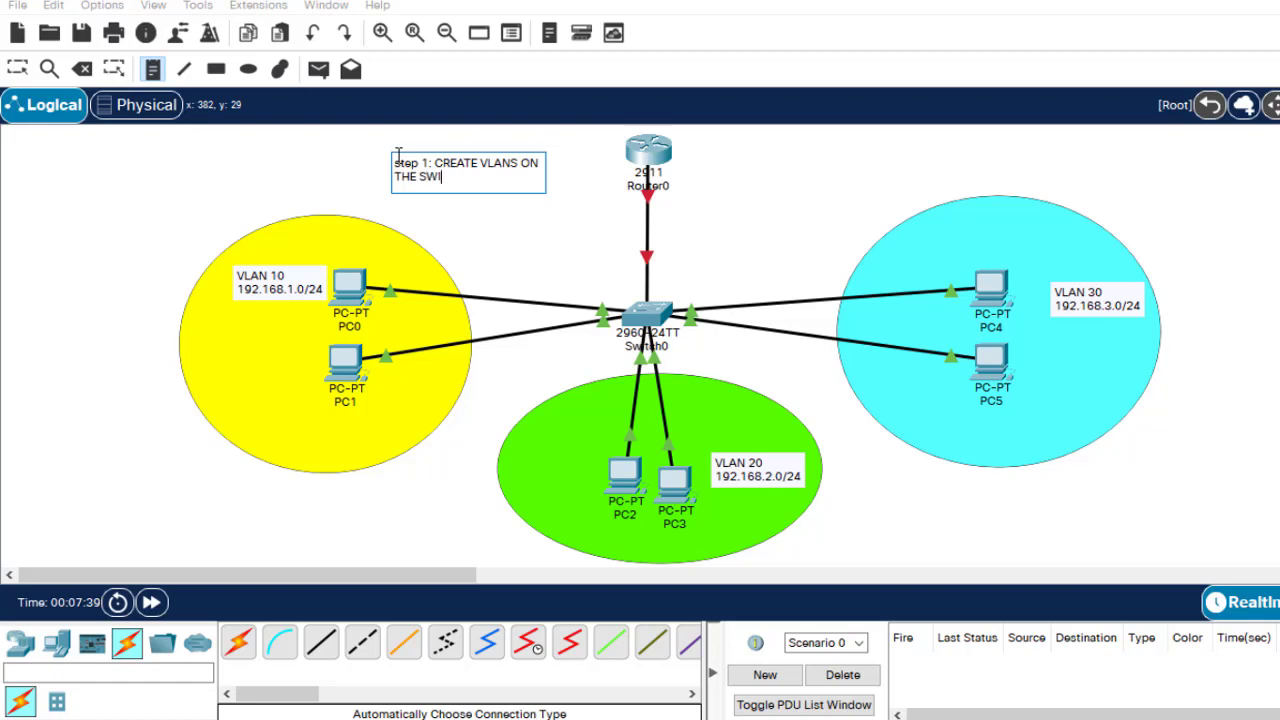
type("TCH")
key("Return")
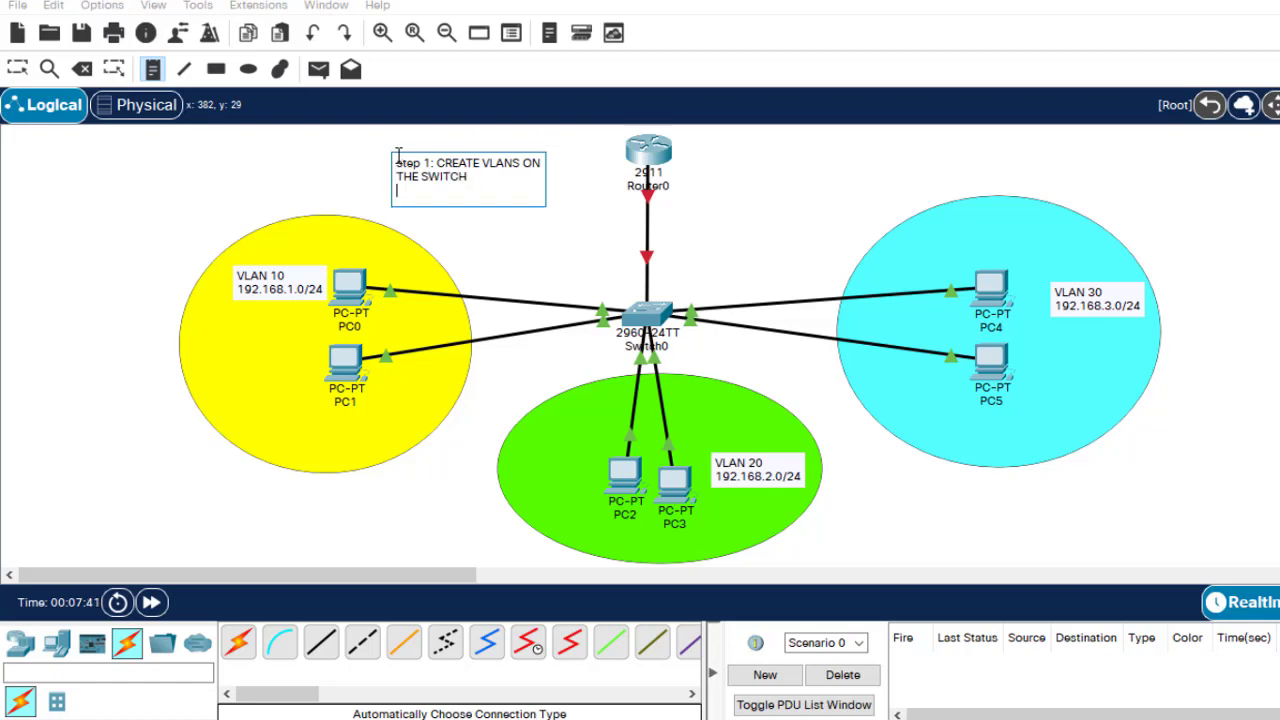
Add the line "STEP 2: ENABLE TRUNK INT" to the note below a blank line, and move the note slightly away from the router
type("STEOP")
key("BackSpace")
key("BackSpace")
key("BackSpace")
key("BackSpace")
key("BackSpace")
type("STE")
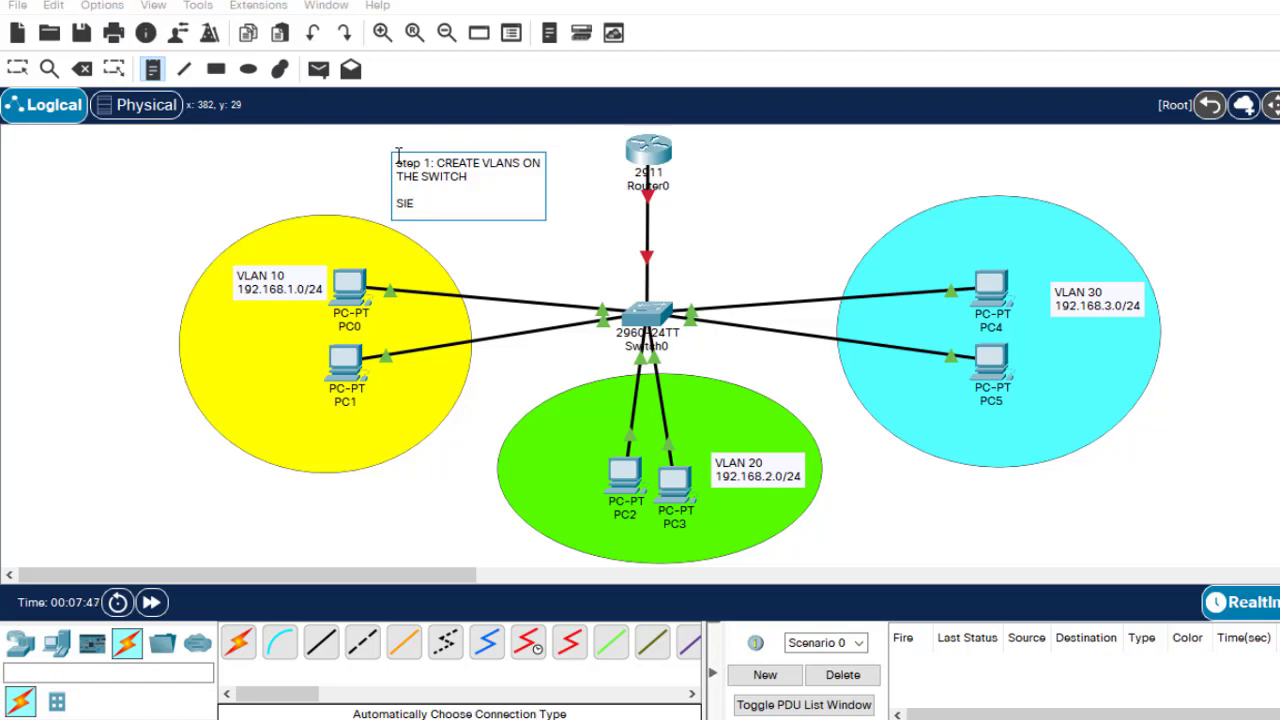
key("BackSpace")
type("EP 2: ENABLE TR")
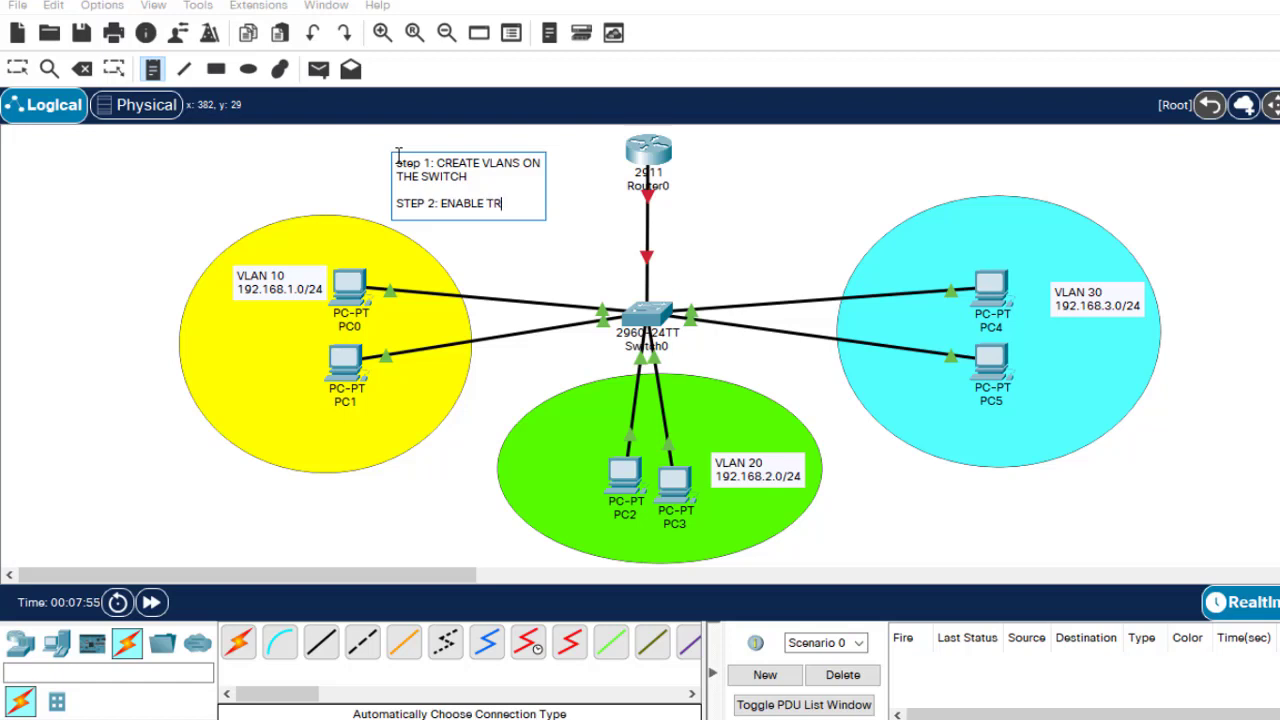
type("UNK INT")
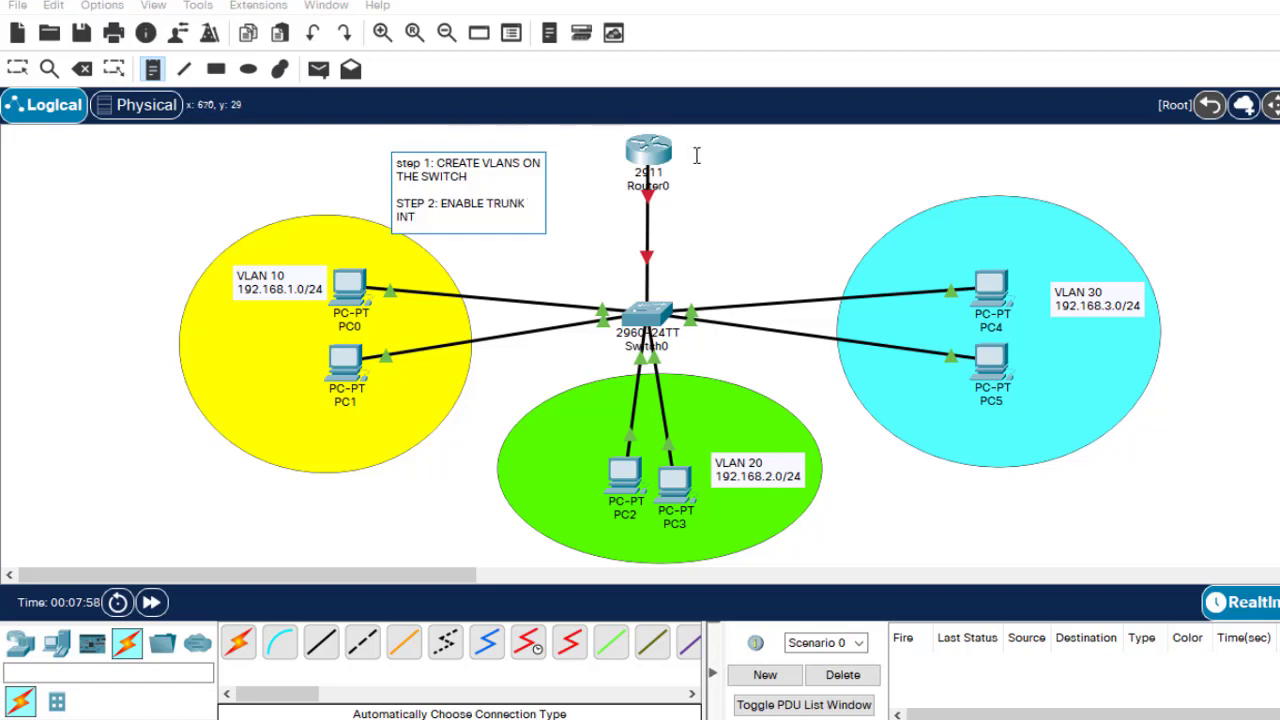
key("Escape")
left_click_drag(497, 195, 465, 185)
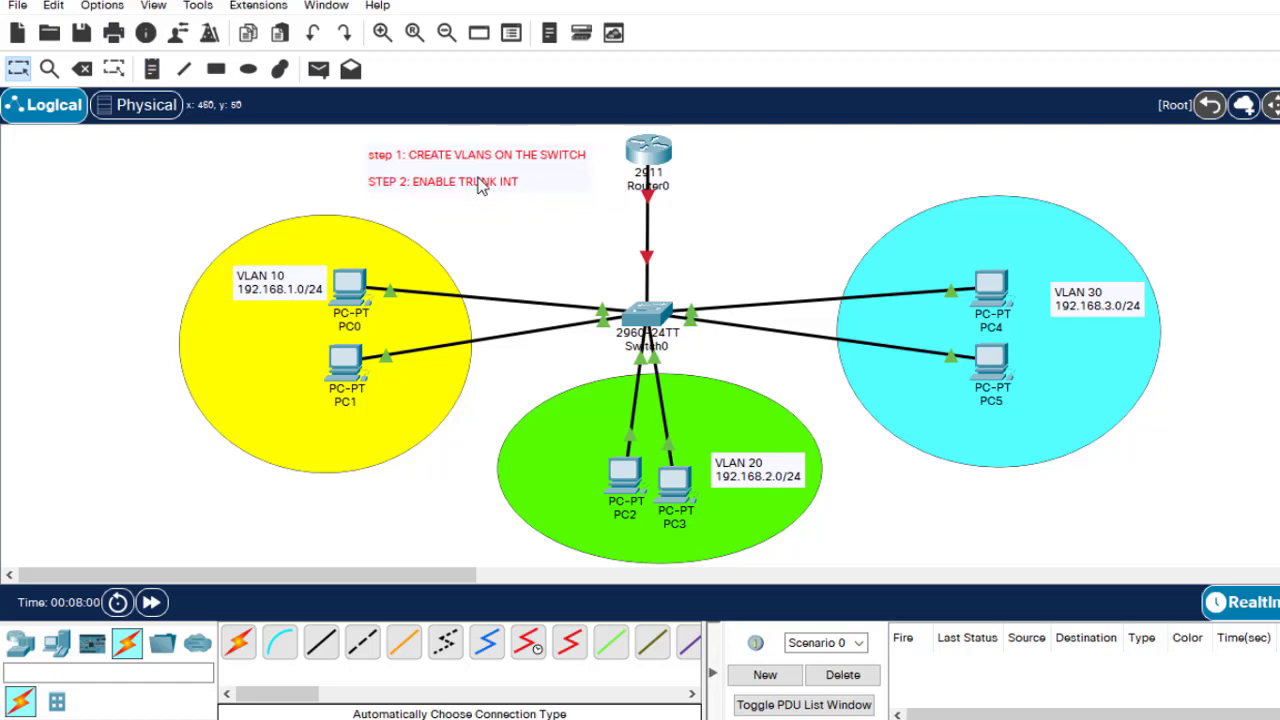
Check which switch port connects to the router, and enter interface configuration for fa0/1 on the switch
left_click(648, 310)
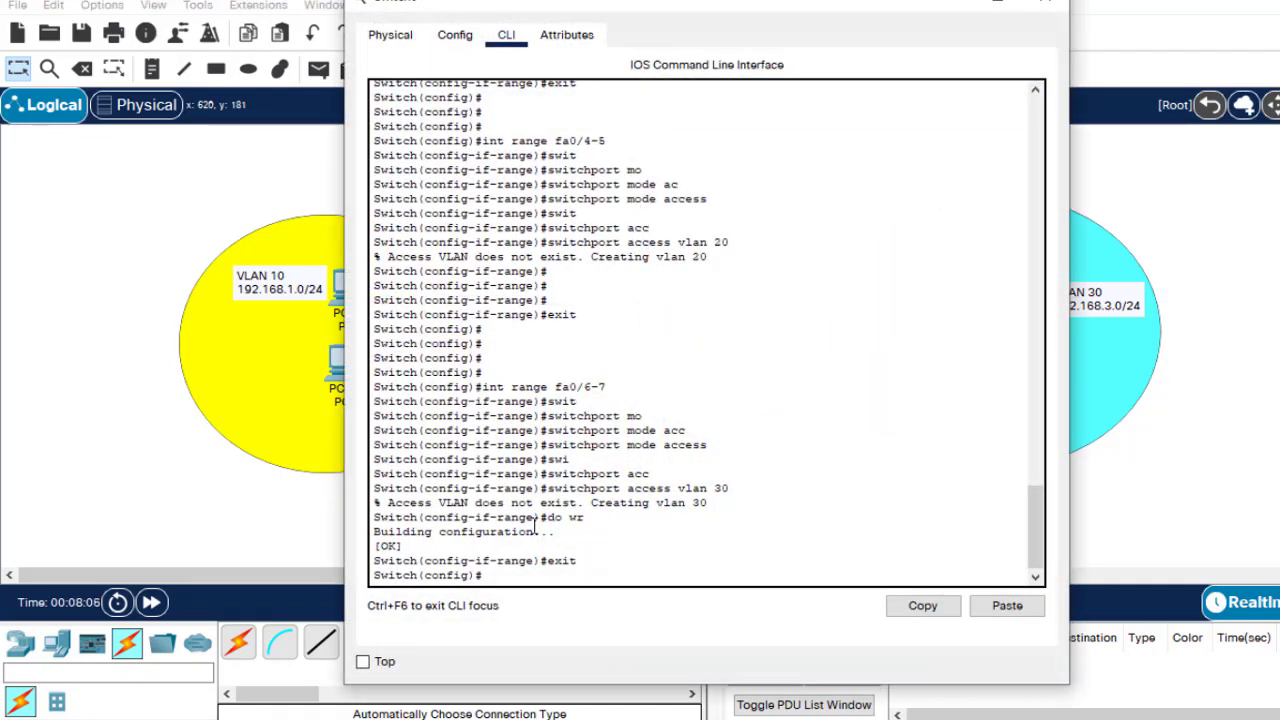
left_click(1044, 8)
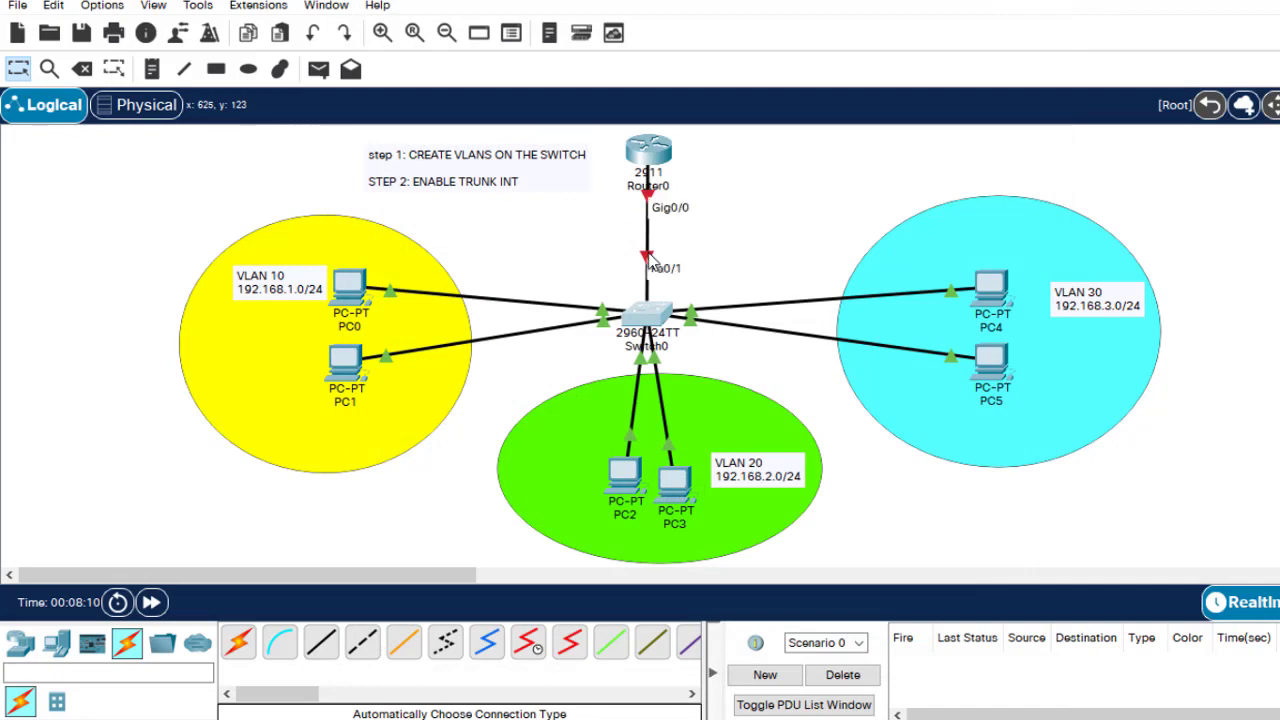
left_click(656, 318)
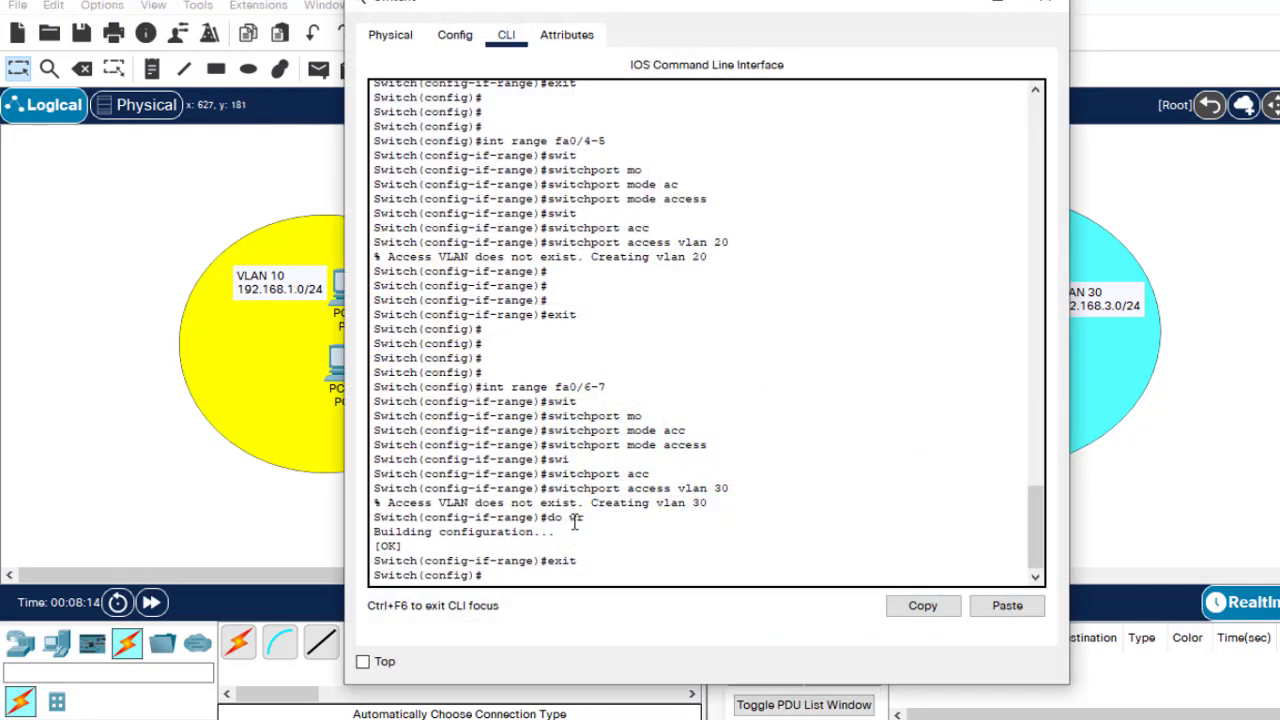
key("Return")
key("Return")
key("Return")
key("Return")
type("I")
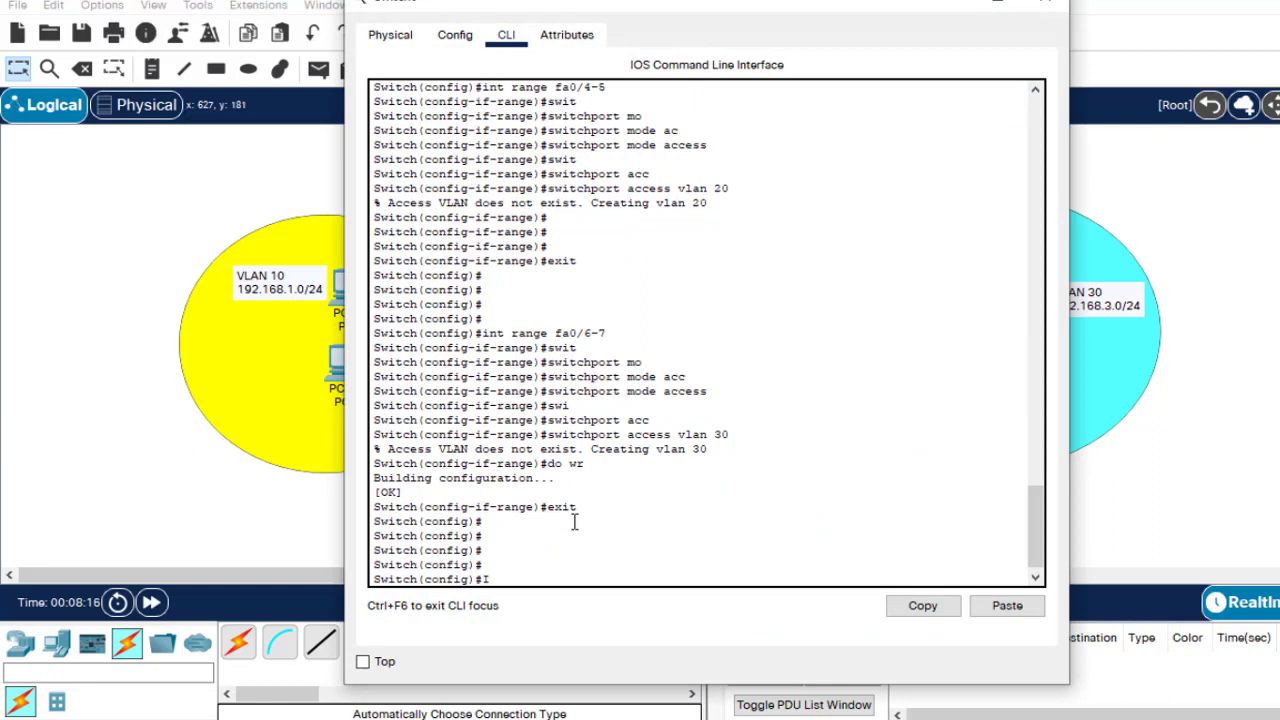
type("NT fa0/1")
key("Return")
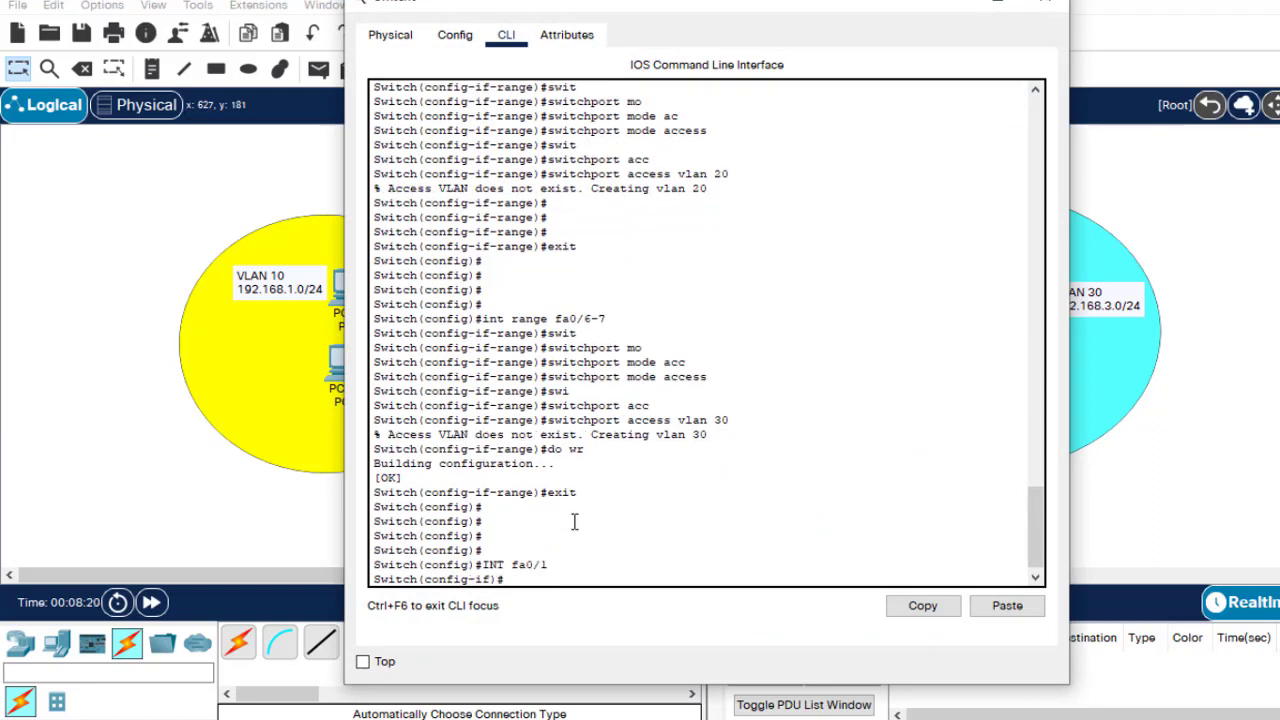
Set the fa0/1 port to trunk mode with "switchport mode trunk"
type("switc")
key("Tab")
type("mo")
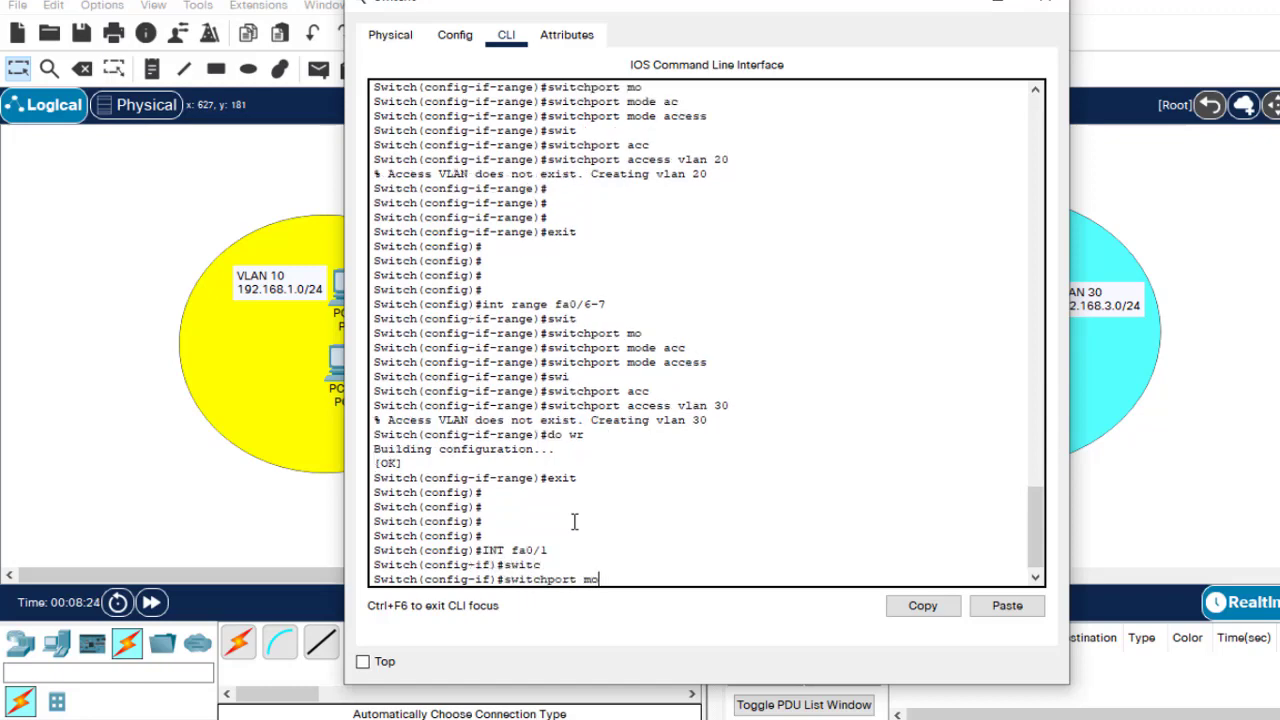
key("Tab")
type("tr")
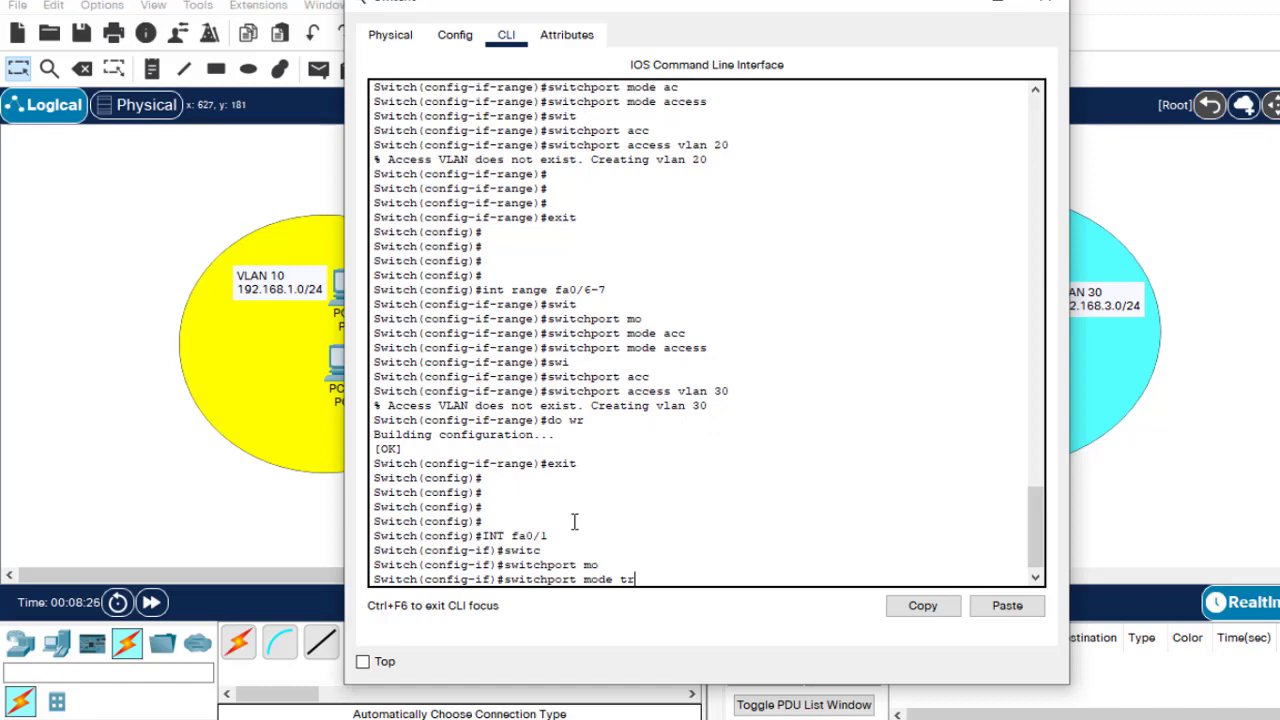
type("unk")
key("Tab")
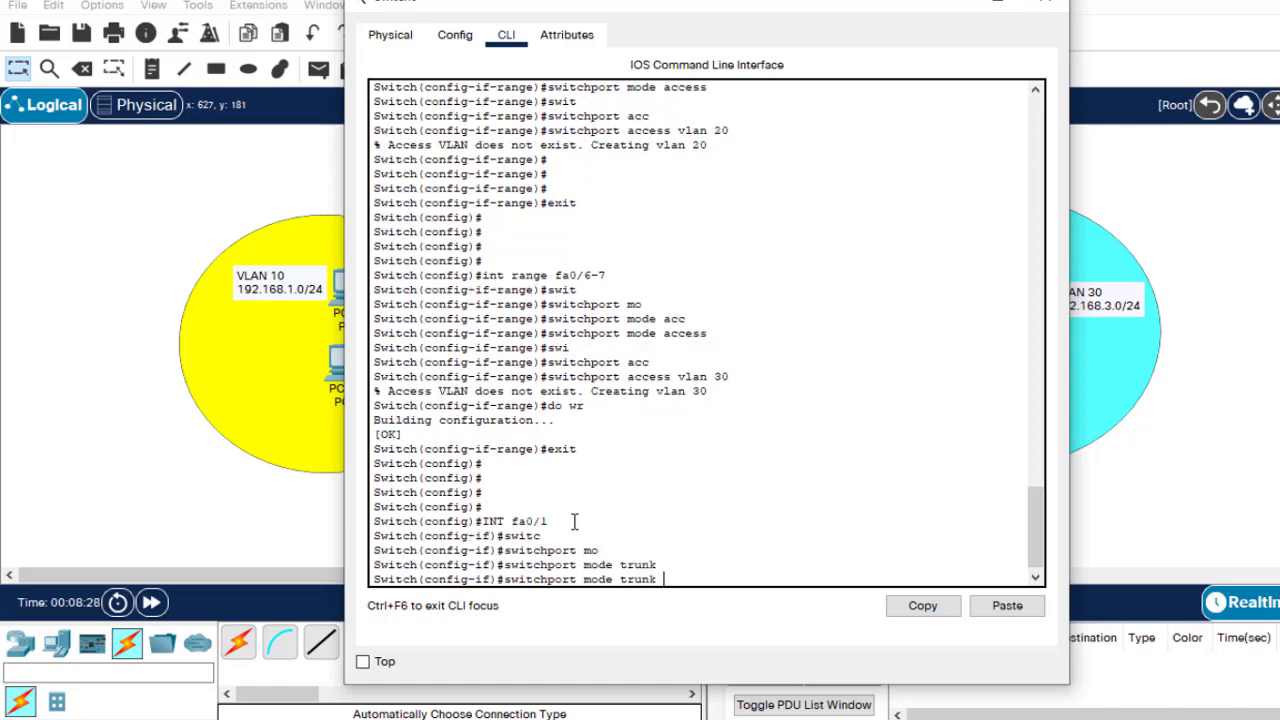
key("Return")
Save the switch's trunk configuration with "do wr" and close the switch window
type("do wr")
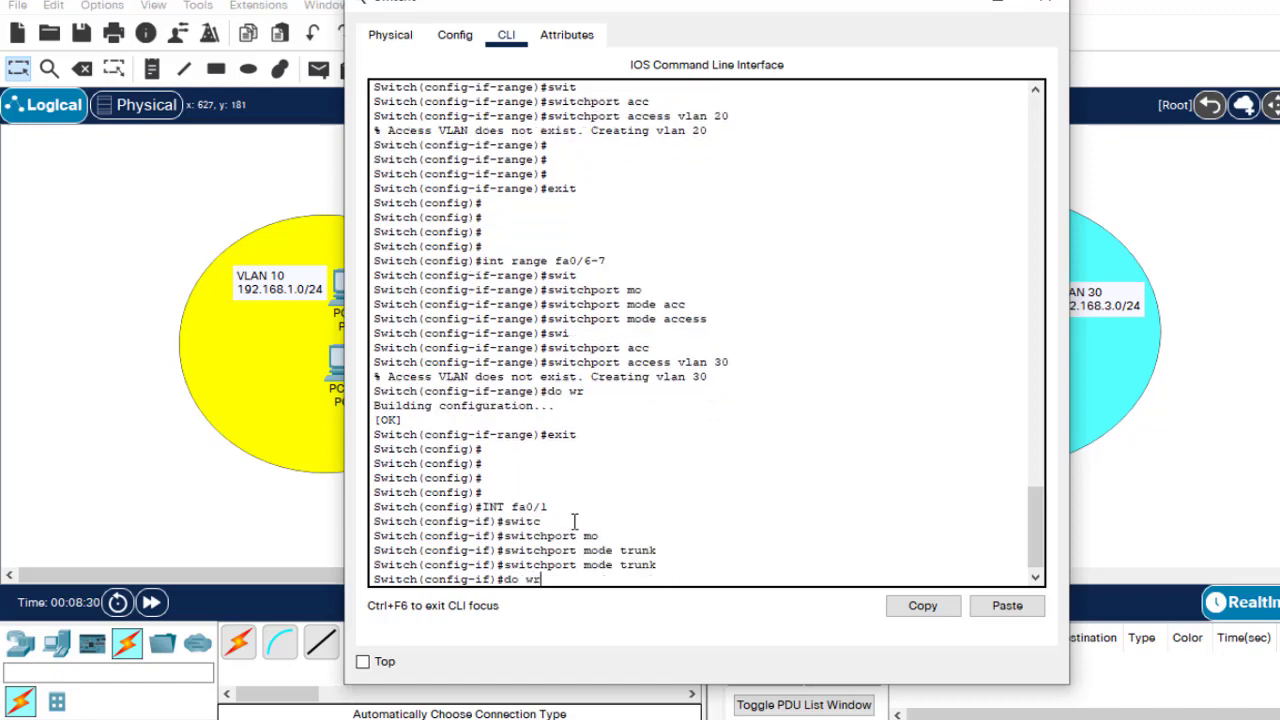
key("Return")
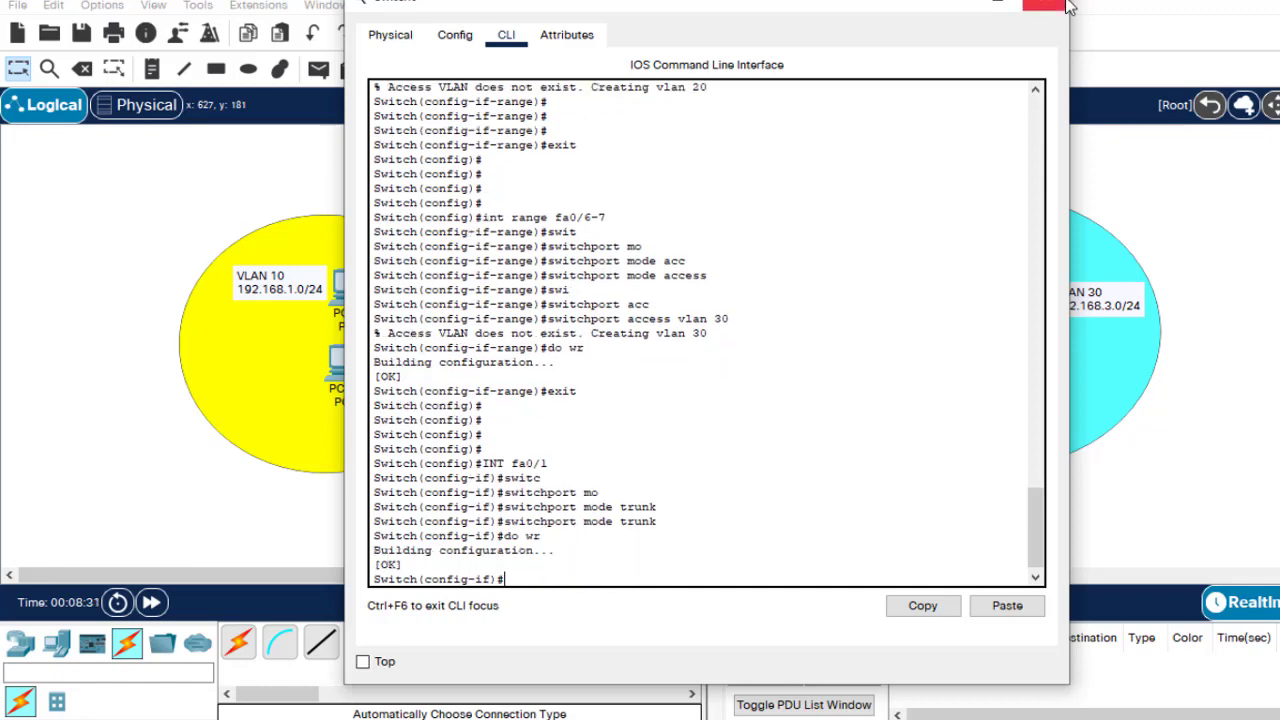
left_click(1046, 2)
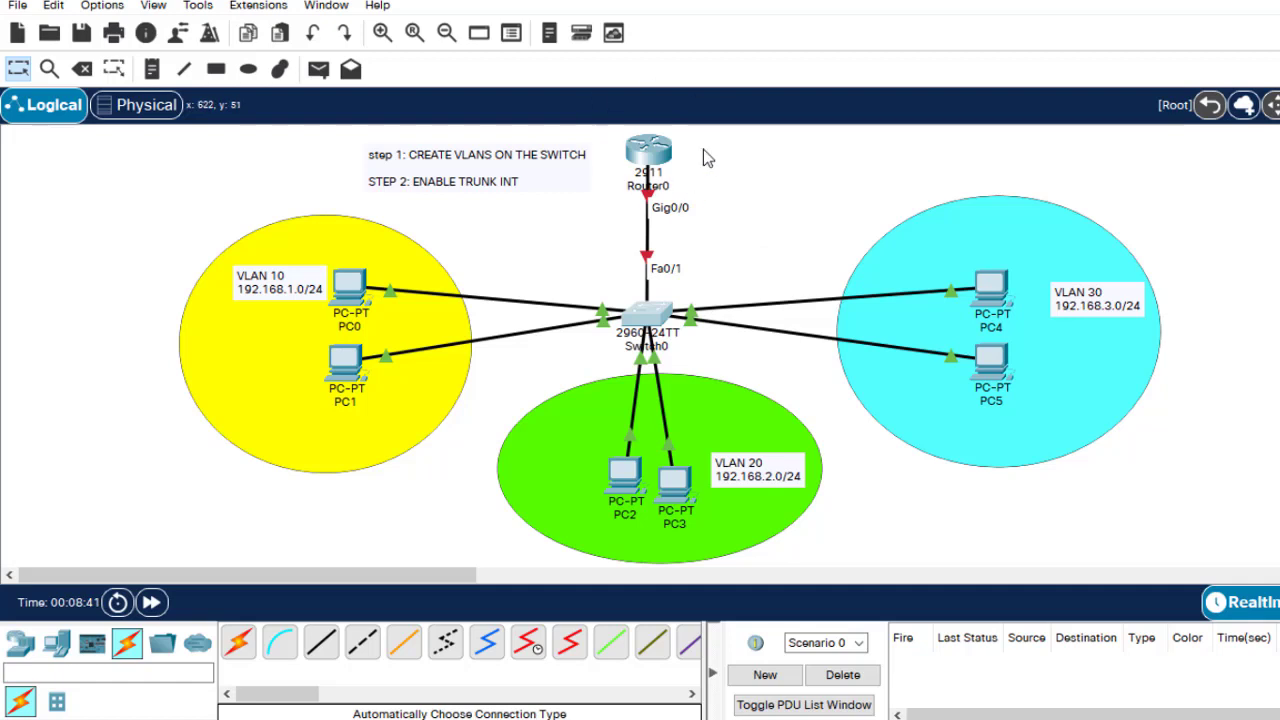
Add the heading "ON THE SWITCH" above step 1 in the note, followed by a blank line
double_click(396, 166)
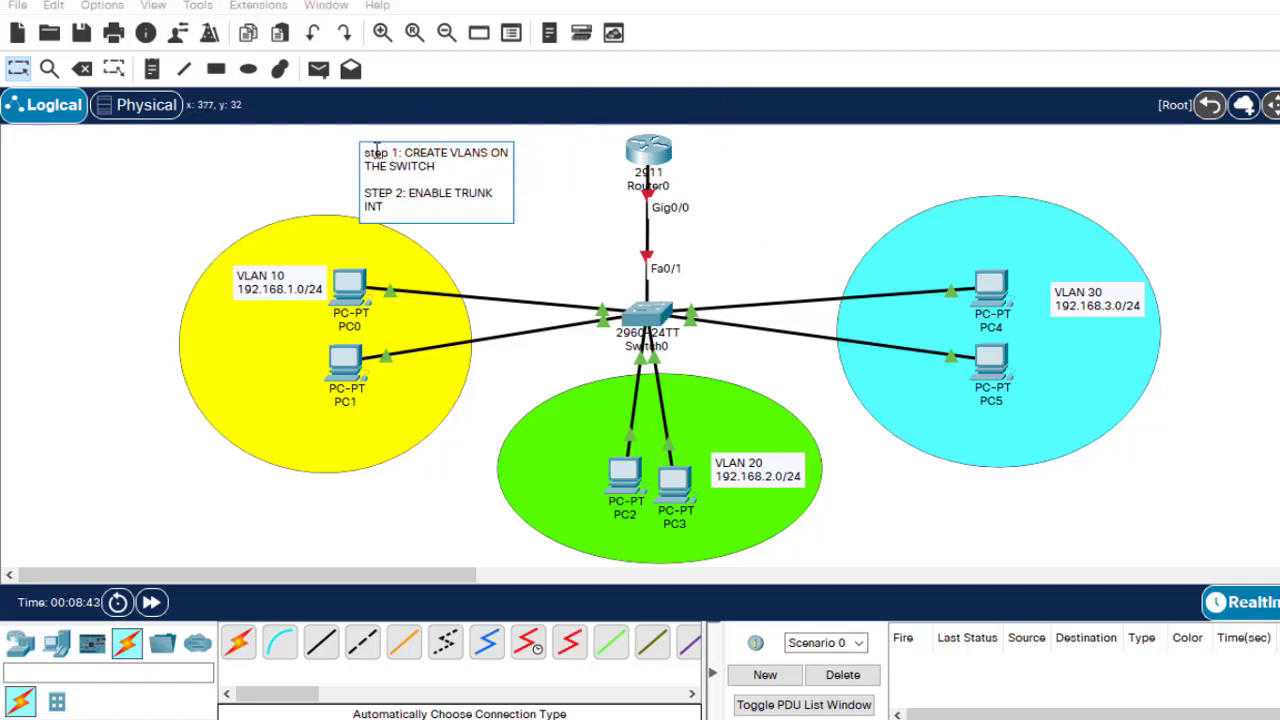
key("Return")
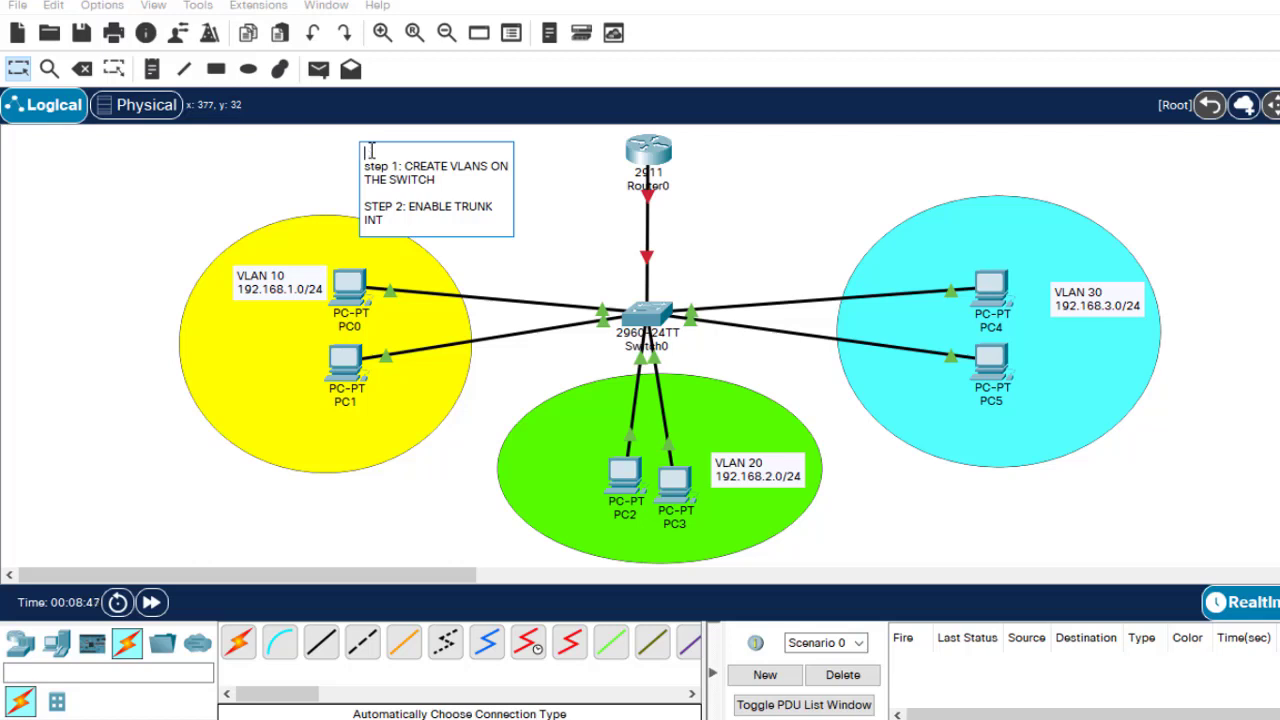
type("ON THE SWITCH")
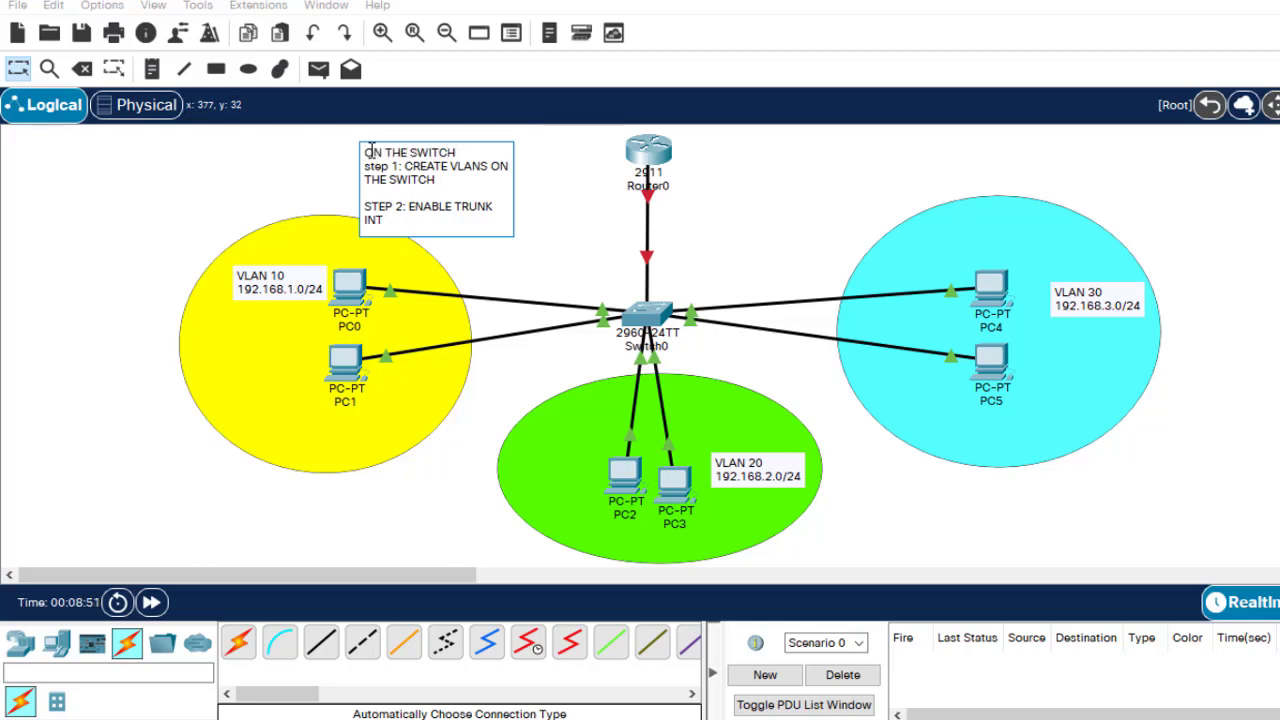
key("Return")
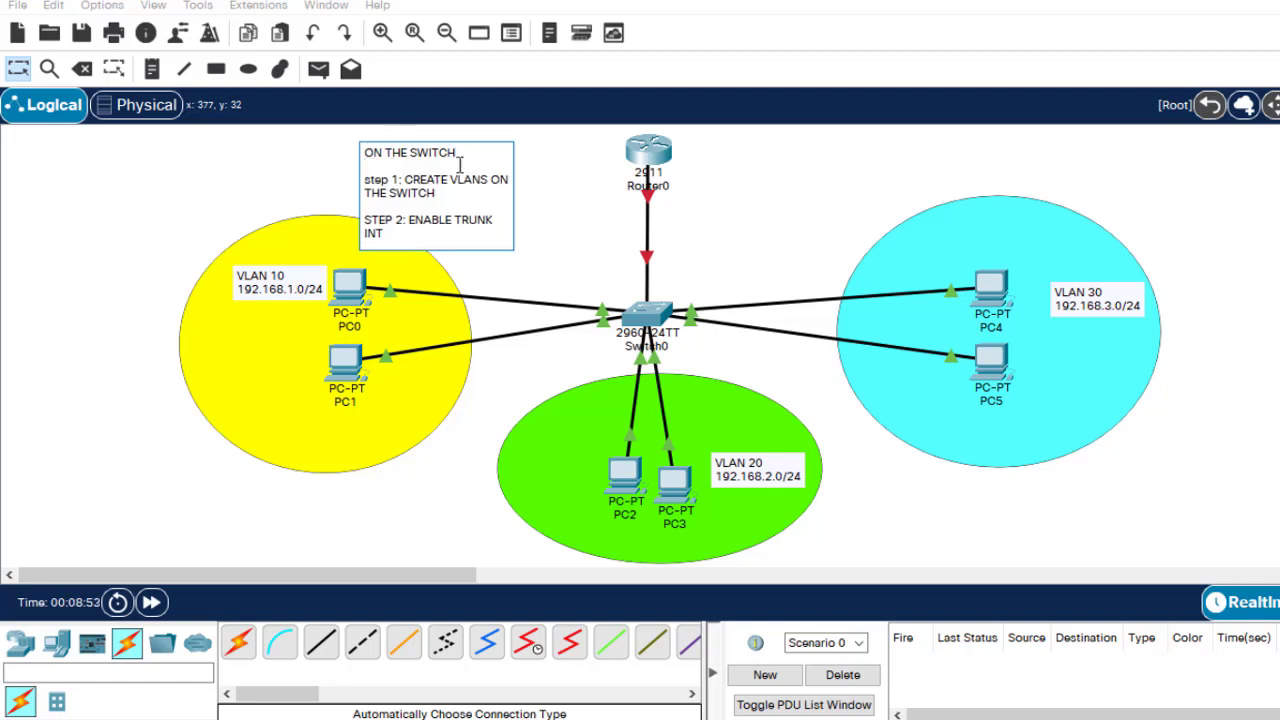
left_click(831, 191)
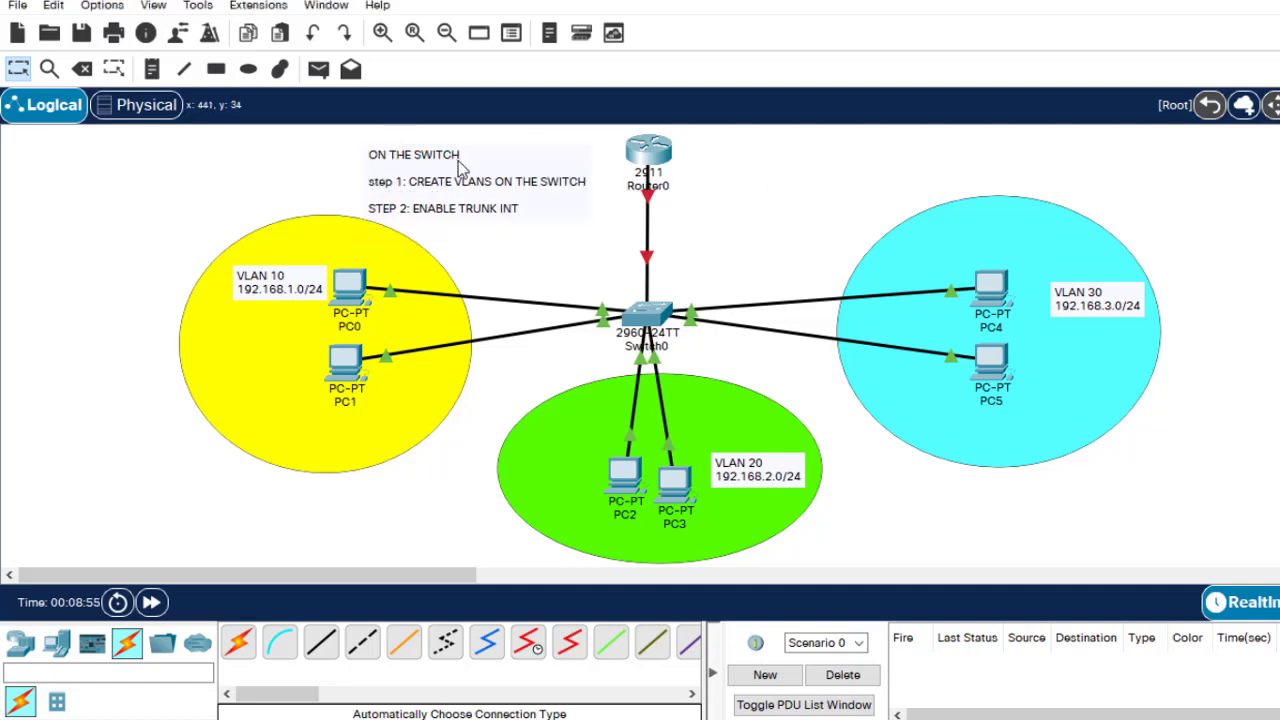
Move the "ON THE SWITCH" note slightly lower in the space above the VLAN 10 circle and deselect it
left_click_drag(459, 168, 417, 250)
left_click_drag(439, 177, 459, 172)
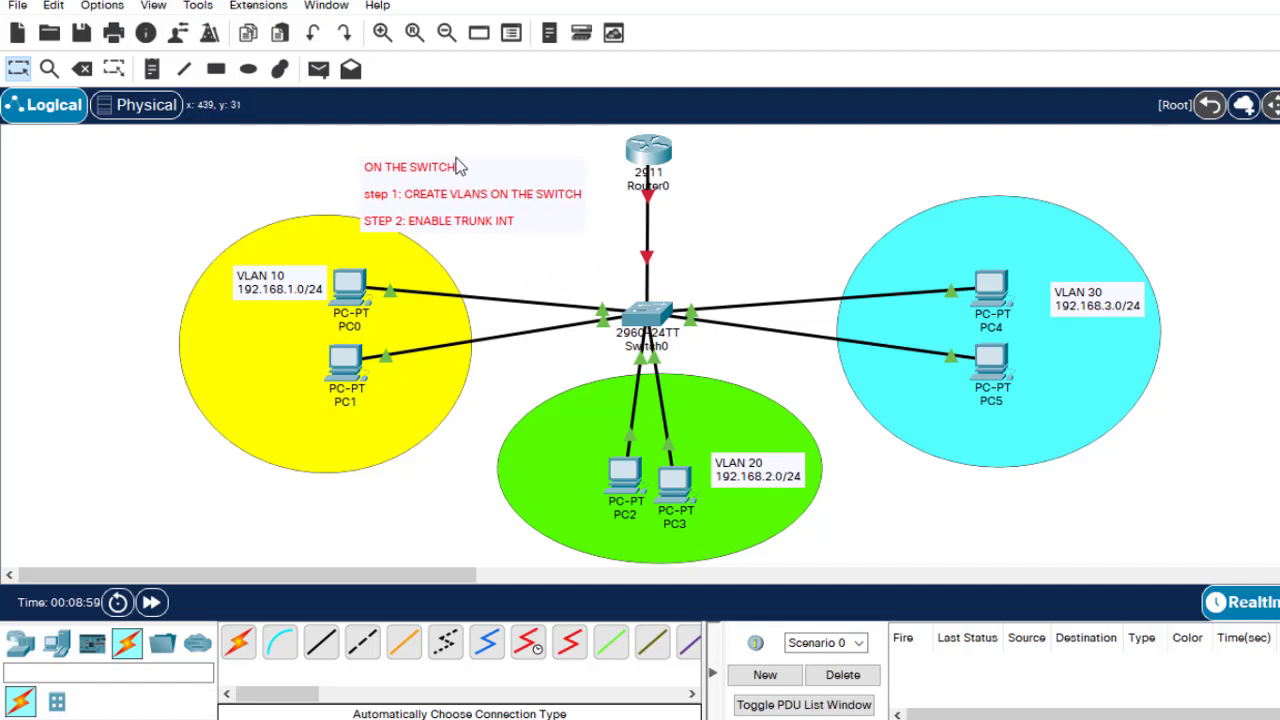
left_click(746, 168)
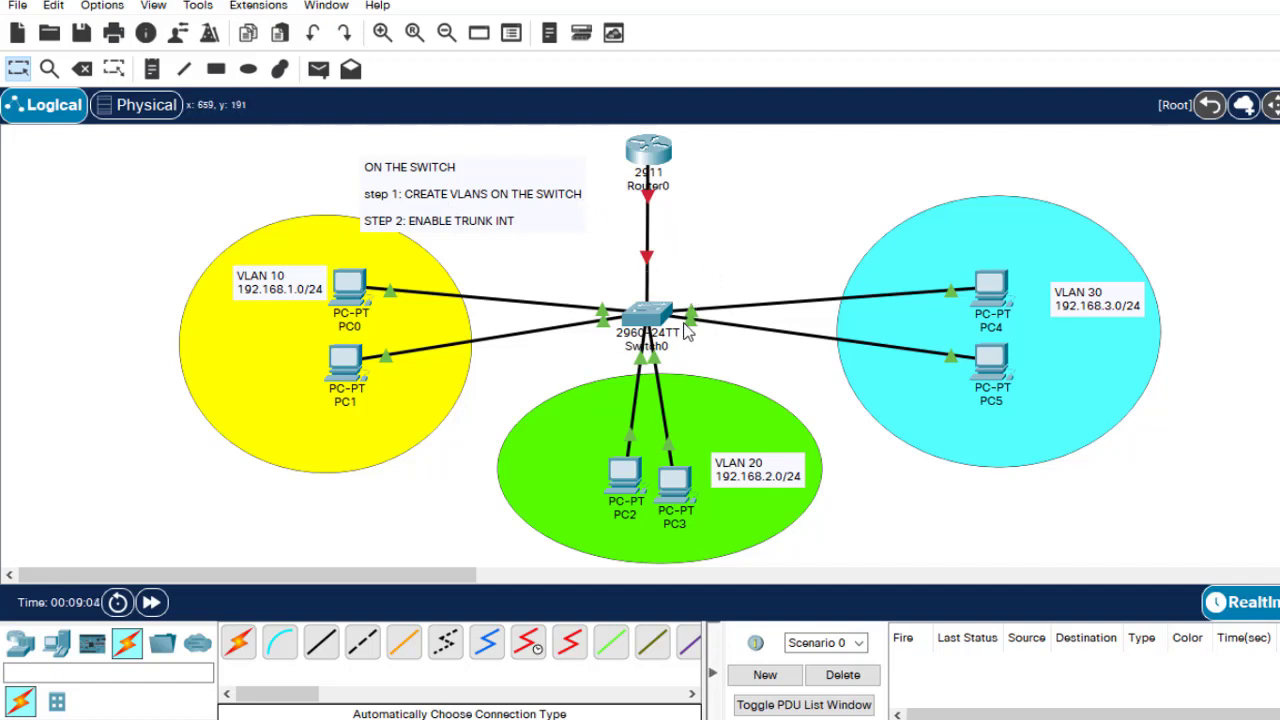
Check the port labels on the switch's links to PC5 and the router
mouse_move(688, 333)
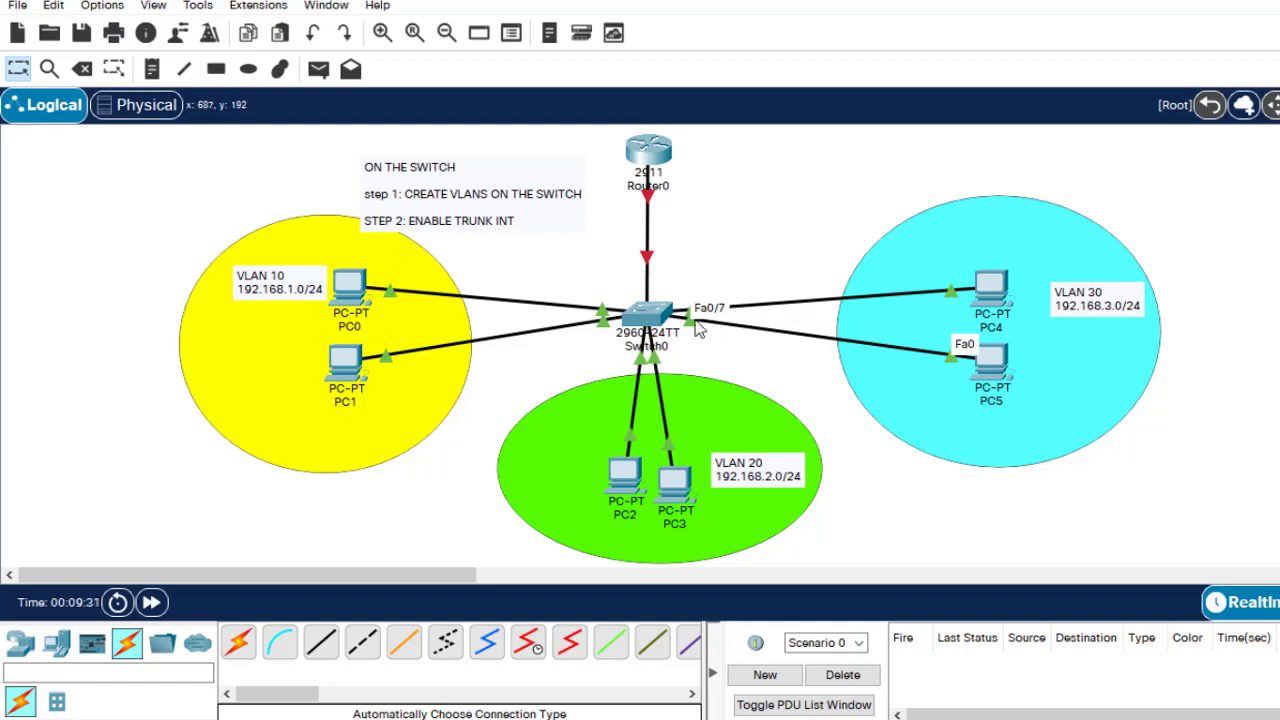
mouse_move(645, 278)
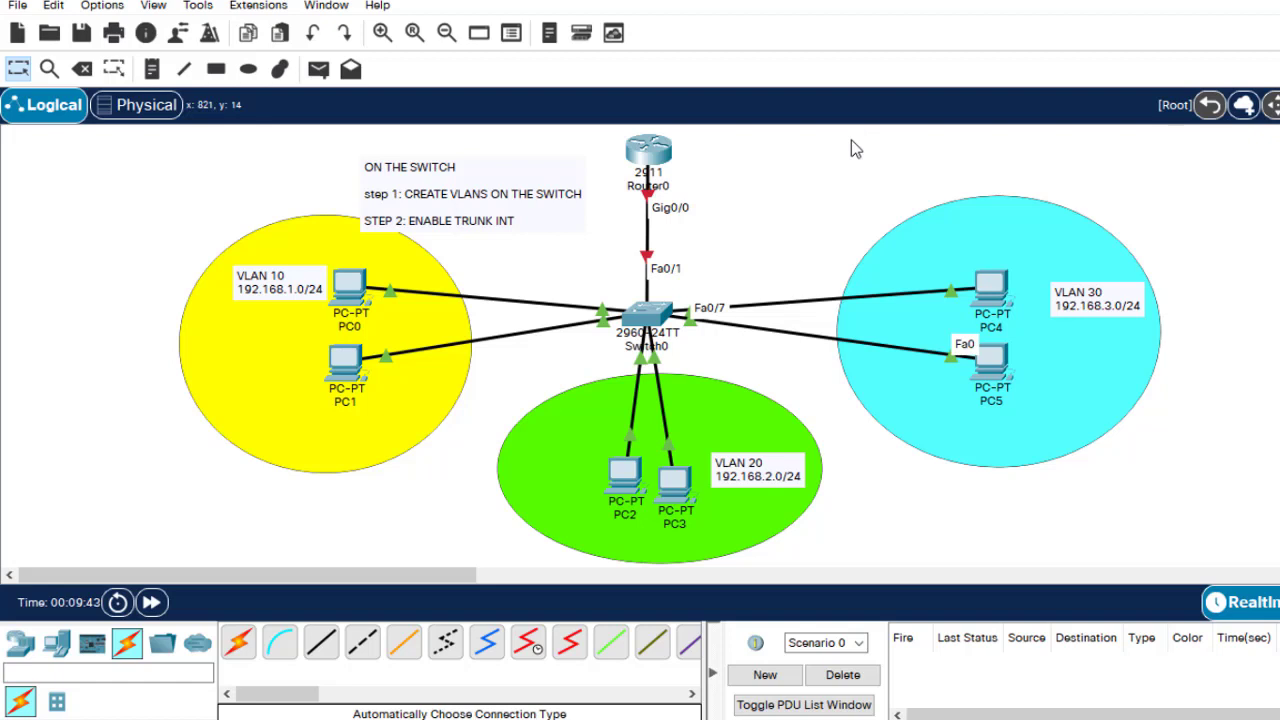
Add a note beside the router reading "ON THE ROUTER" and "STEP 1: CONFIGURE INTERVLAN ROUTING" on separate lines, and shift it slightly closer to the router
left_click(158, 70)
left_click(753, 152)
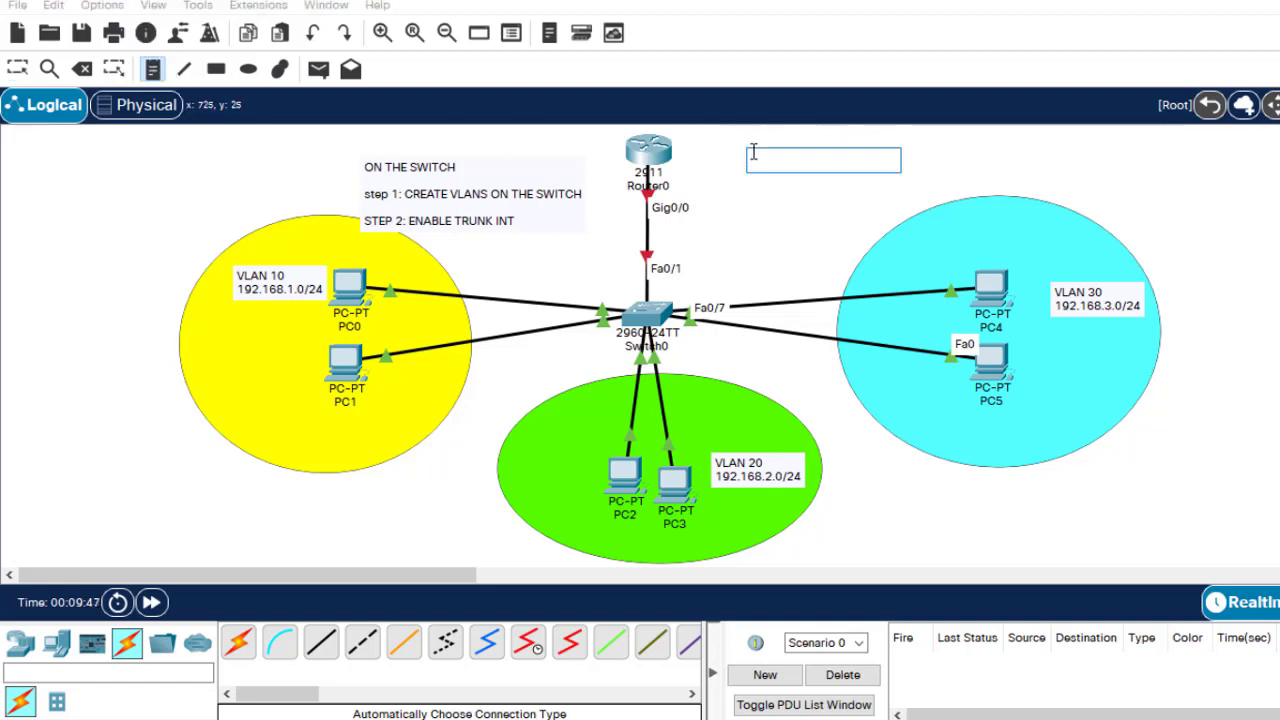
type("ON TH")
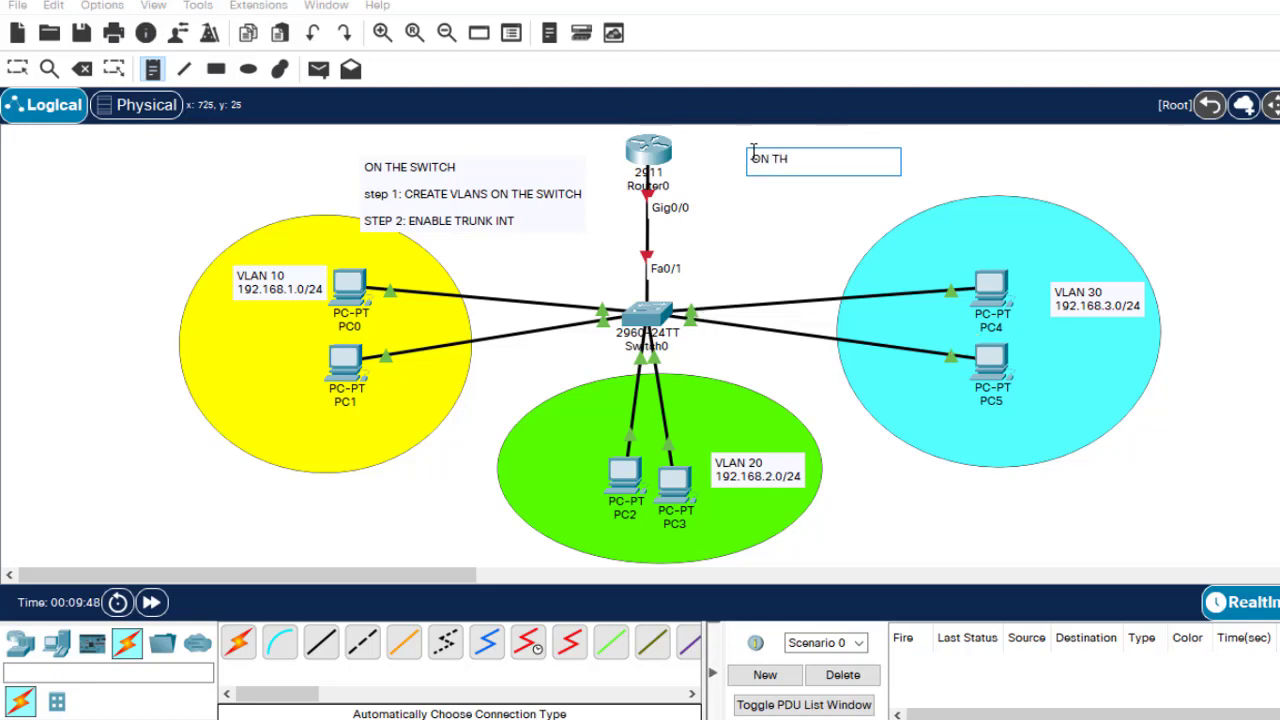
type("E ROUTER")
key("Return")
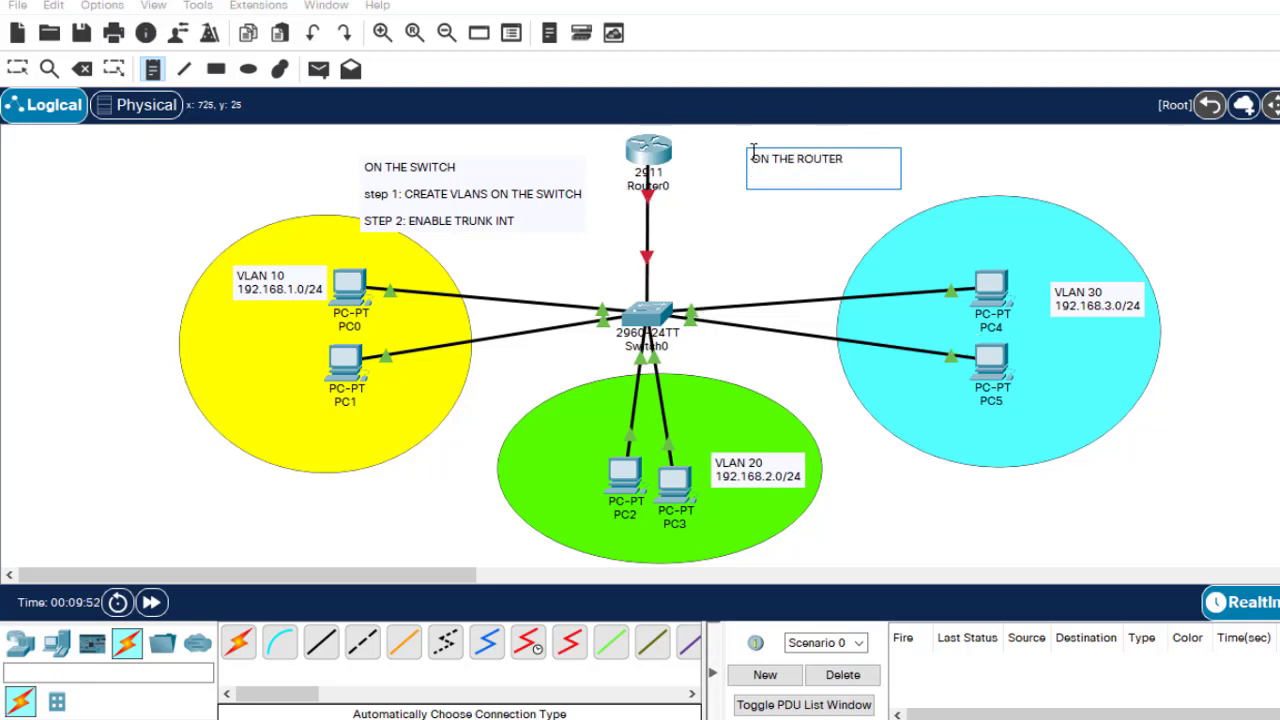
type("STEP 1: CONFIGURE INT")
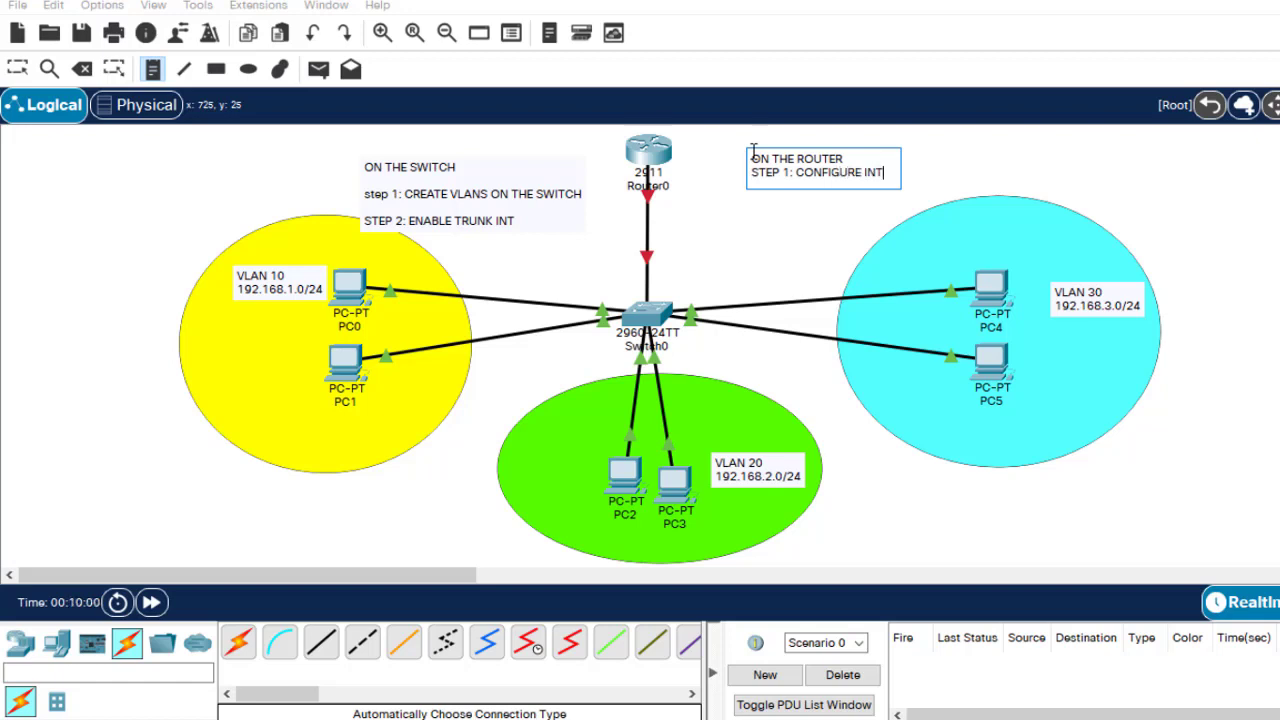
type("ERVLAN")
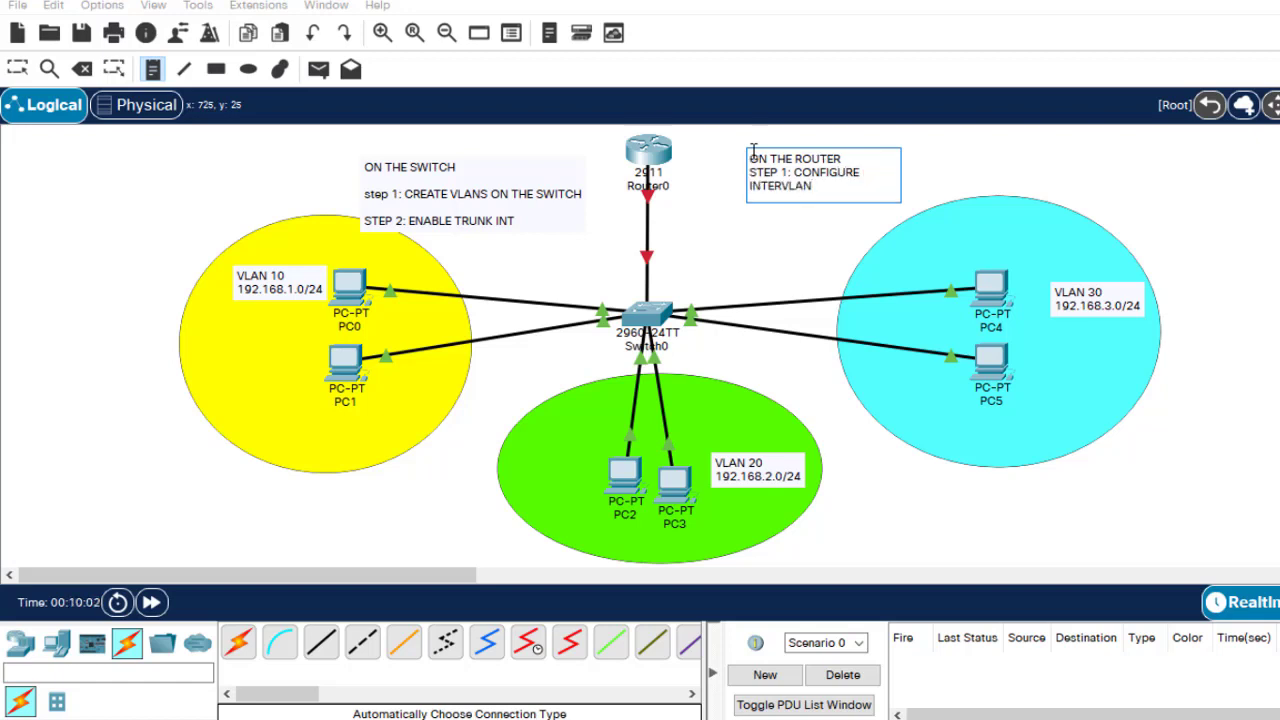
type(" ROUTING")
key("Escape")
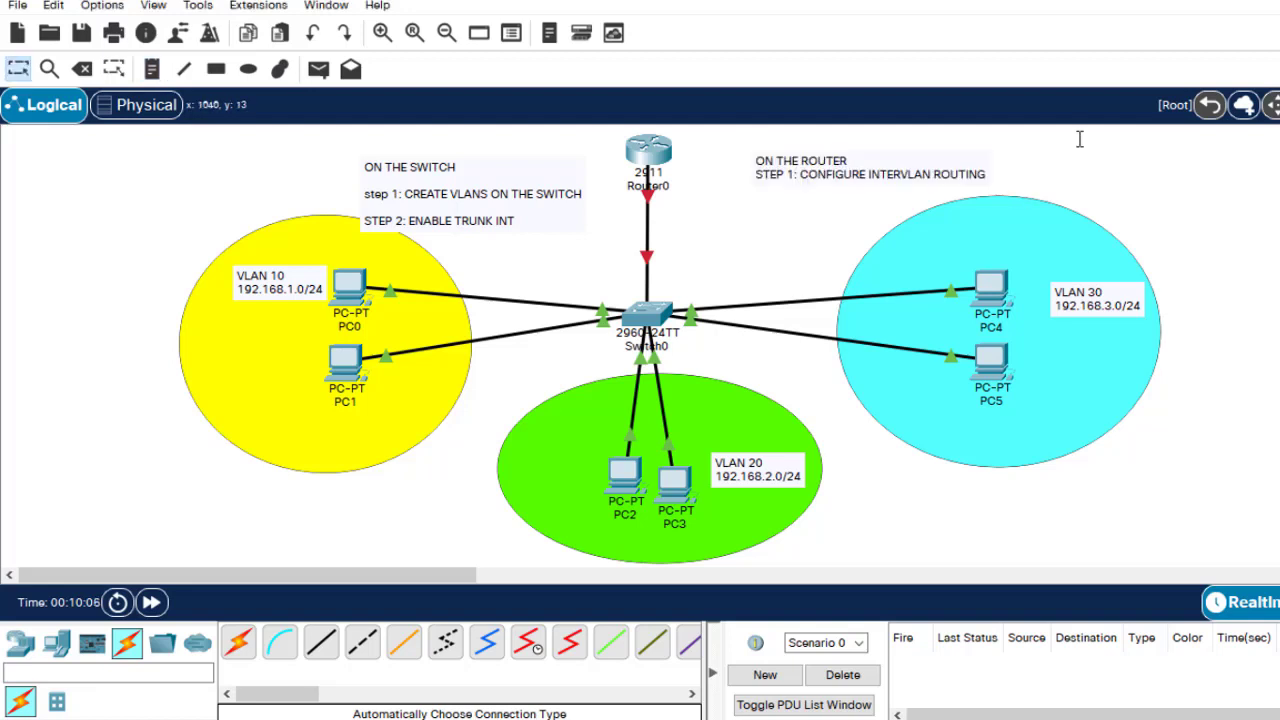
left_click_drag(929, 170, 899, 172)
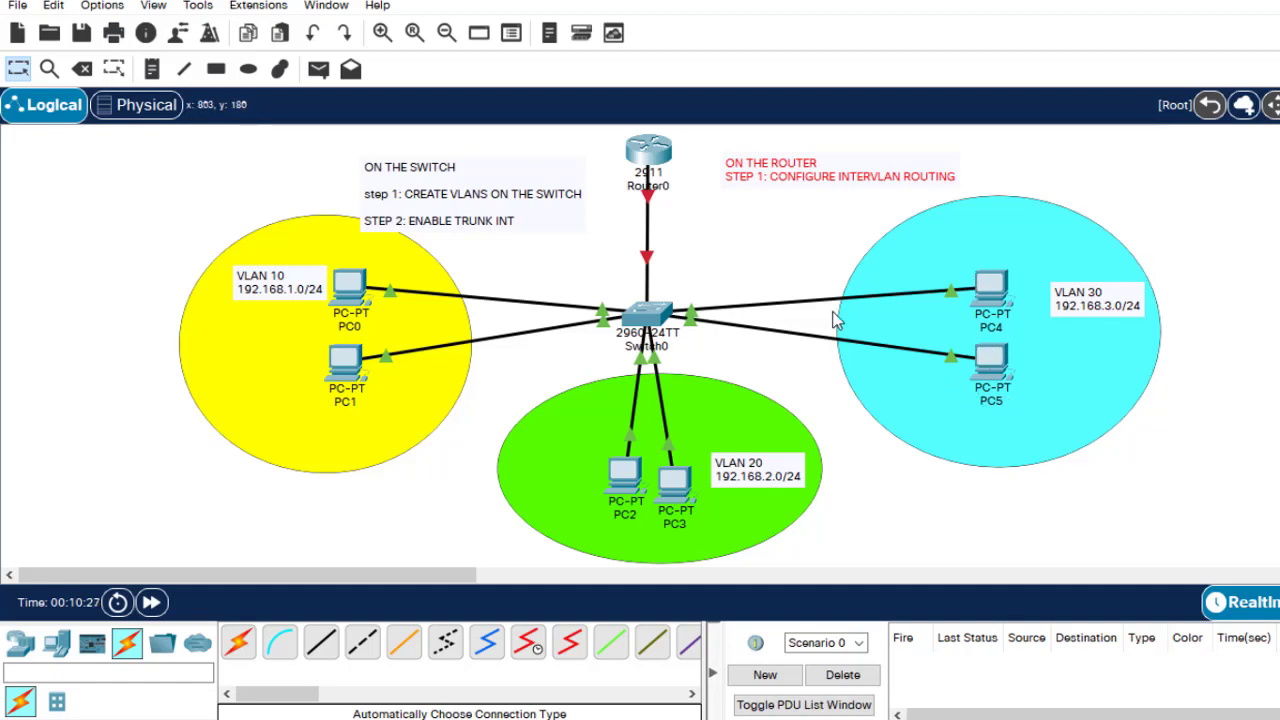
left_click(792, 252)
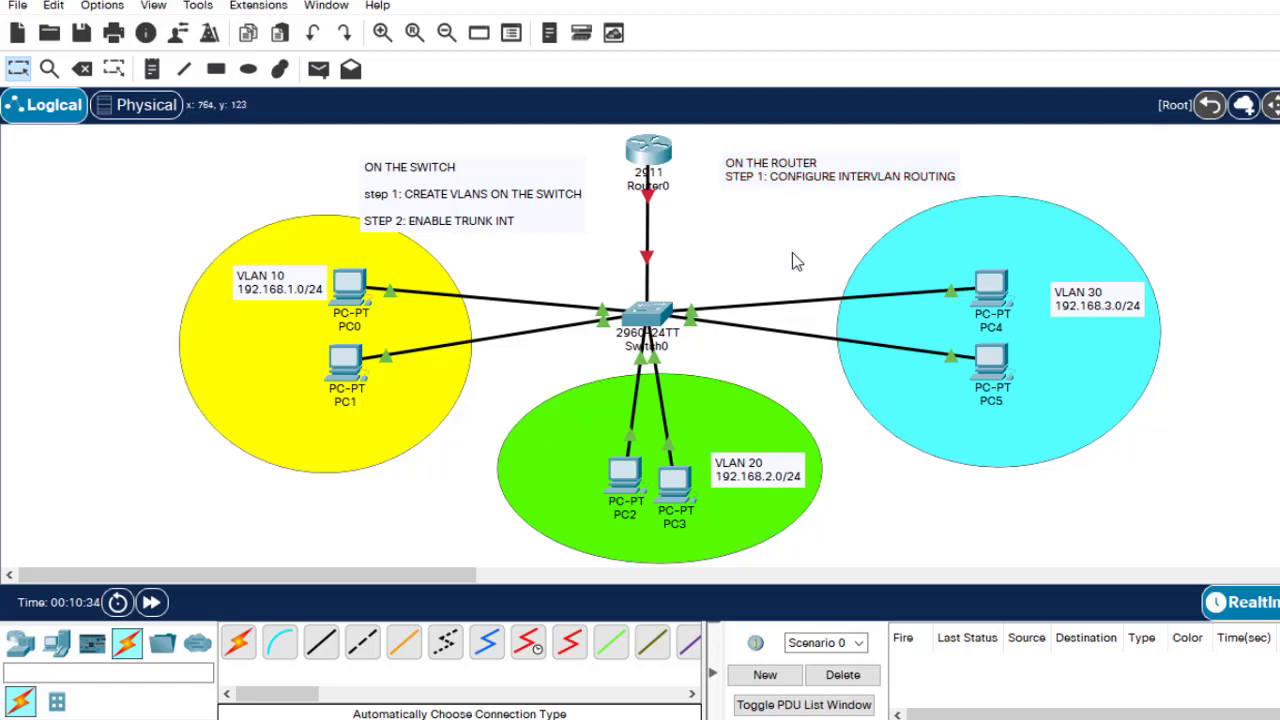
Open the 2911 router's command line and answer "N" to the initial configuration dialog to reach the user prompt
left_click(648, 150)
left_click(508, 36)
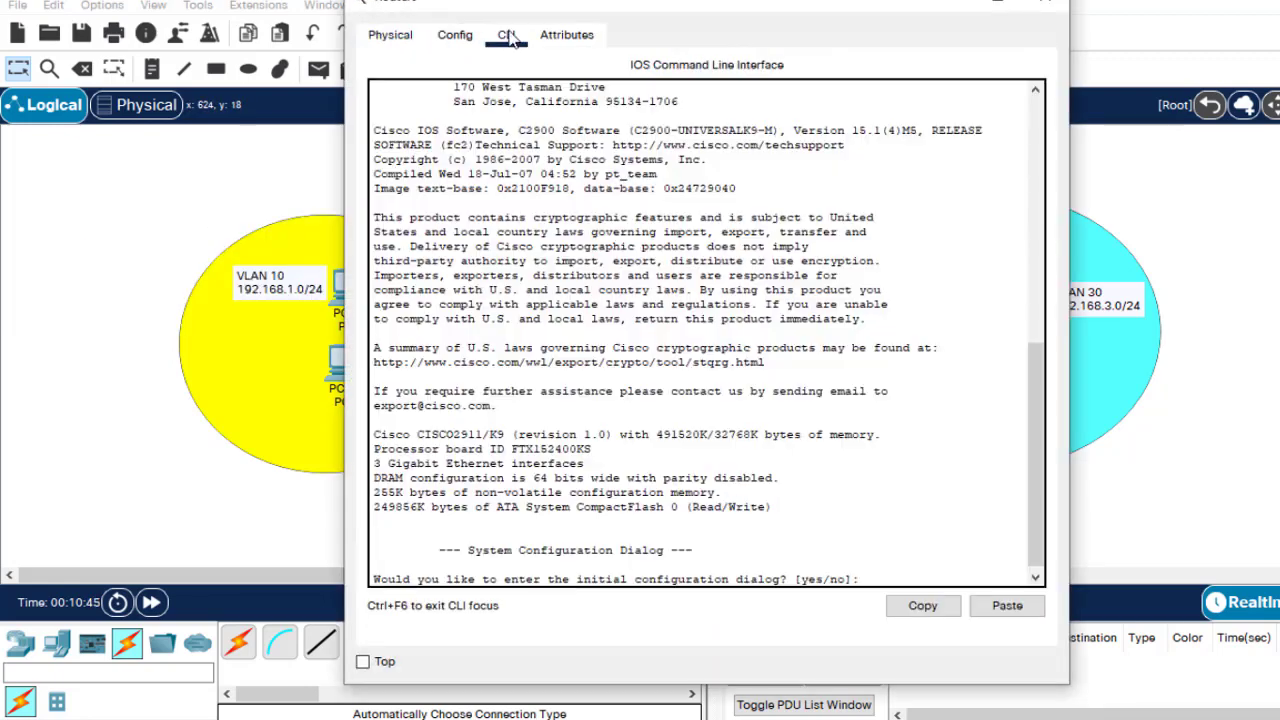
key("Return")
key("Return")
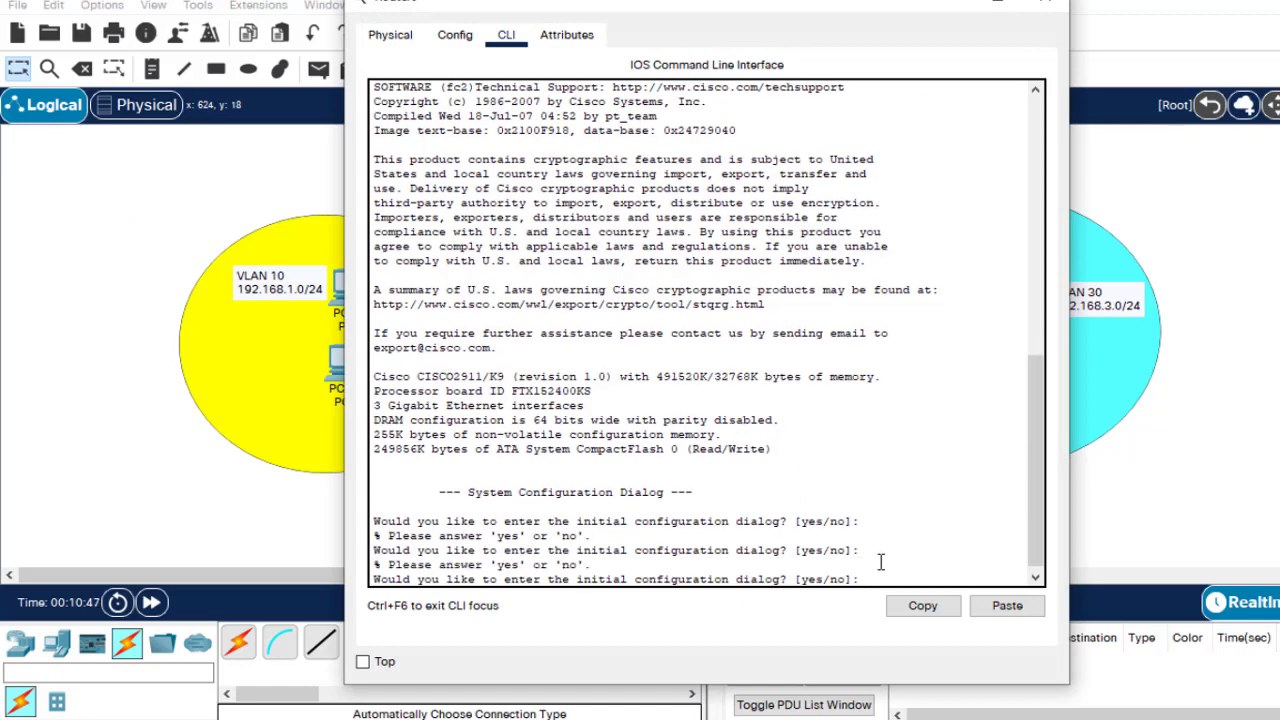
type("N")
key("Return")
key("Return")
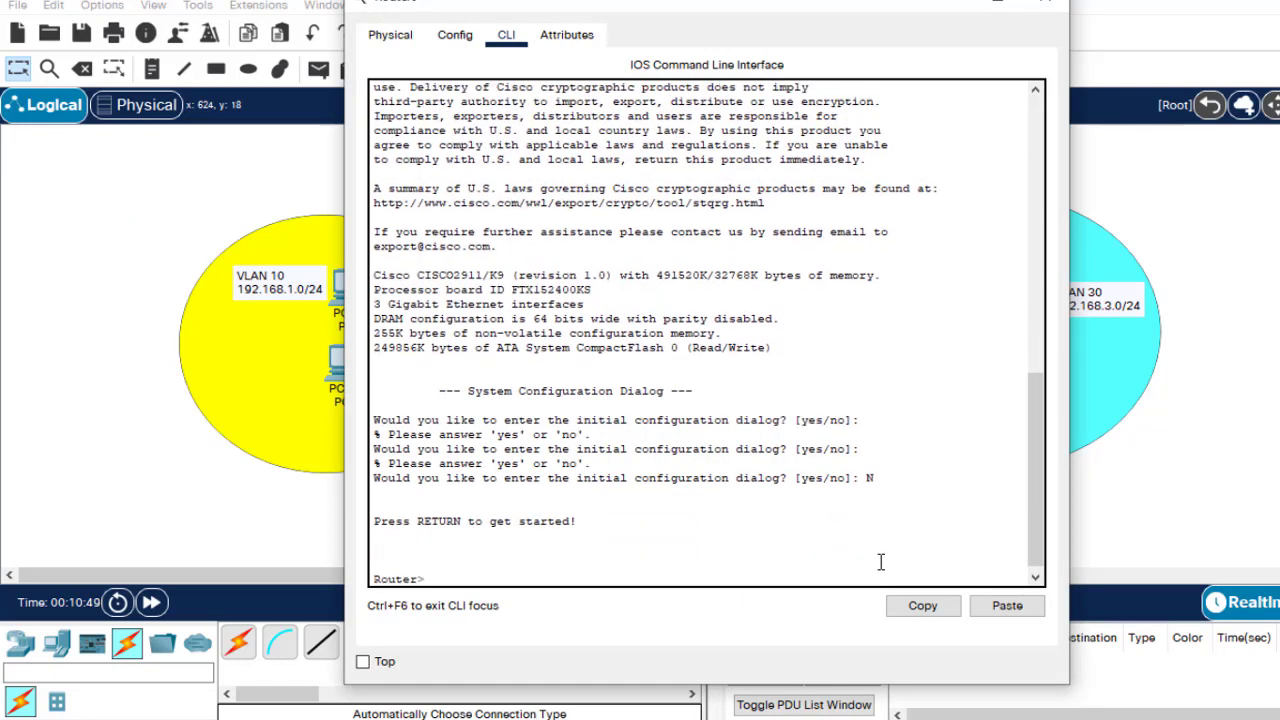
key("Return")
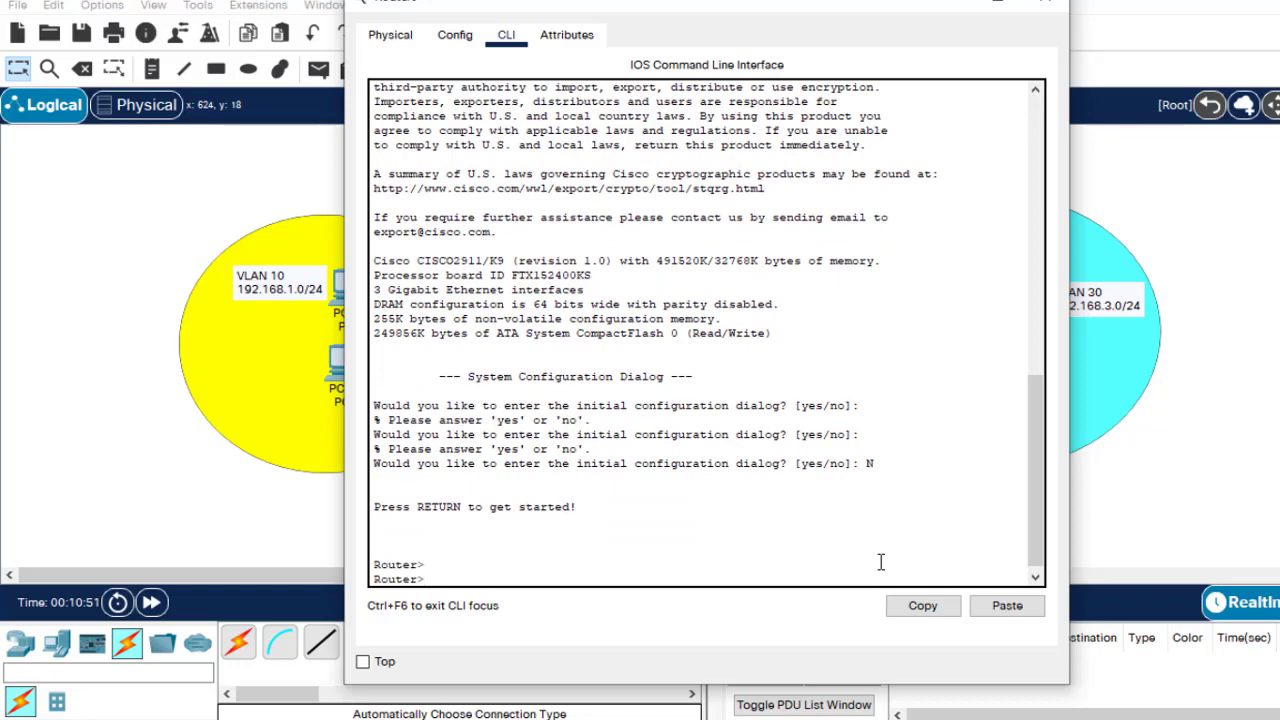
Enter privileged mode and global configuration mode on the router with "en" and "conf t"
type("en")
key("Return")
type("con")
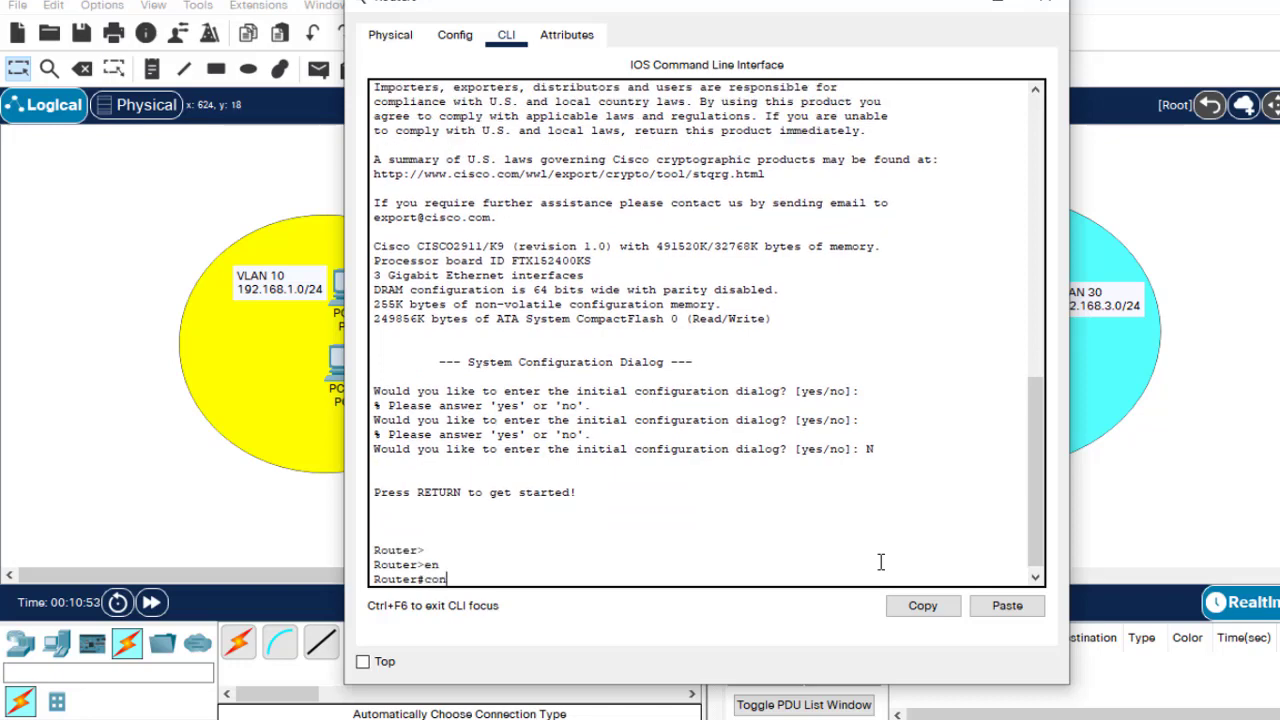
type("f t")
key("Return")
key("Return")
key("Return")
key("Return")
key("Return")
key("Return")
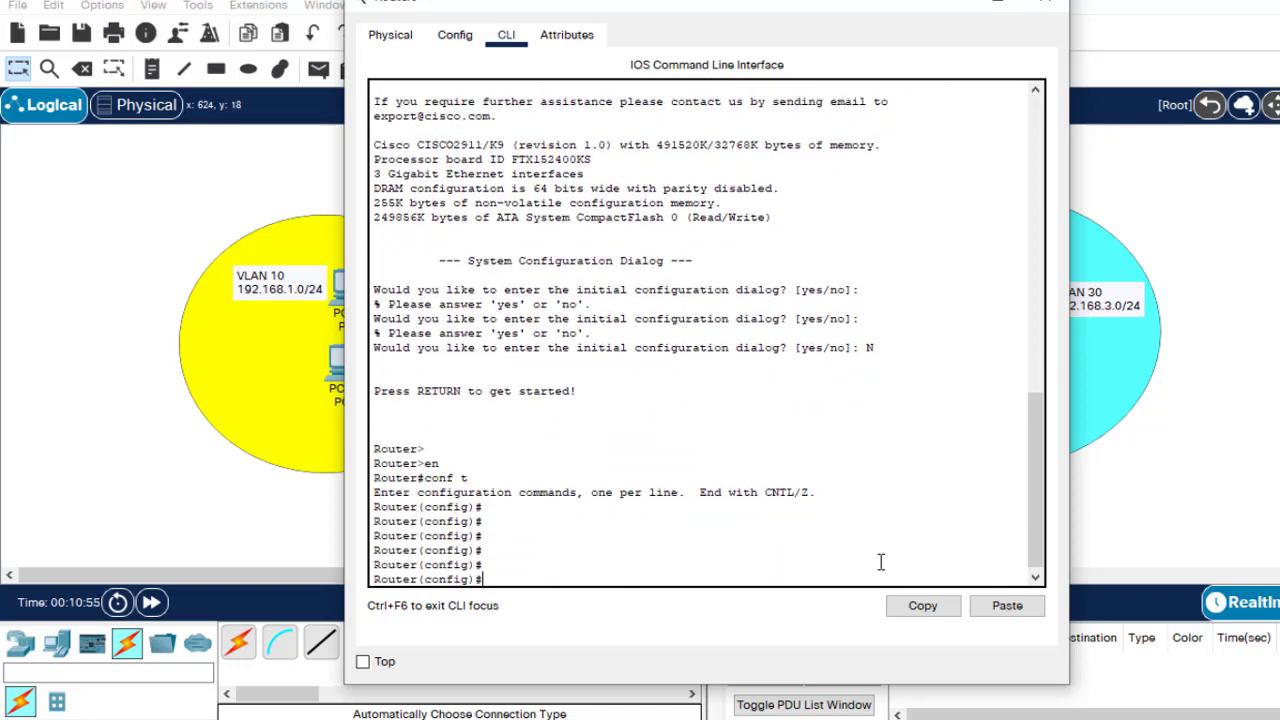
Enable the router's gig0/0 interface with "no shutdown", save with "do wr" and close the router window
type("int gig0/0")
key("Return")
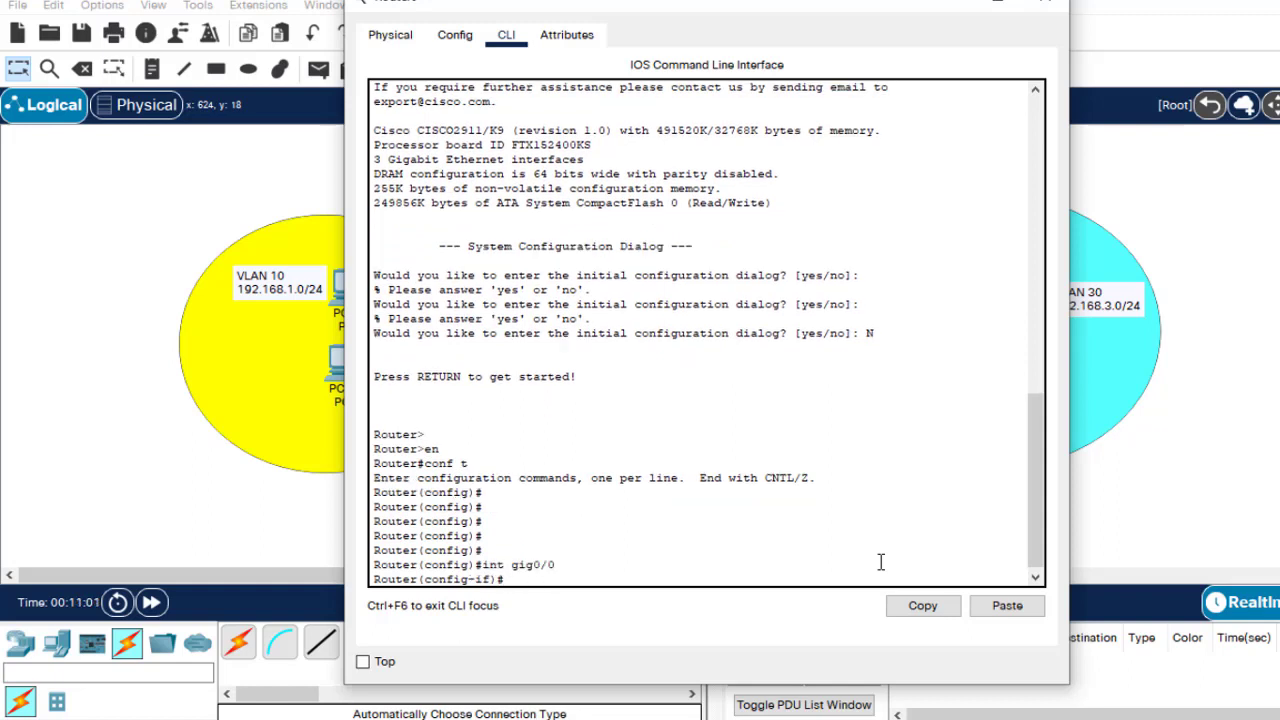
type("no shutdown")
key("Return")
type("do")
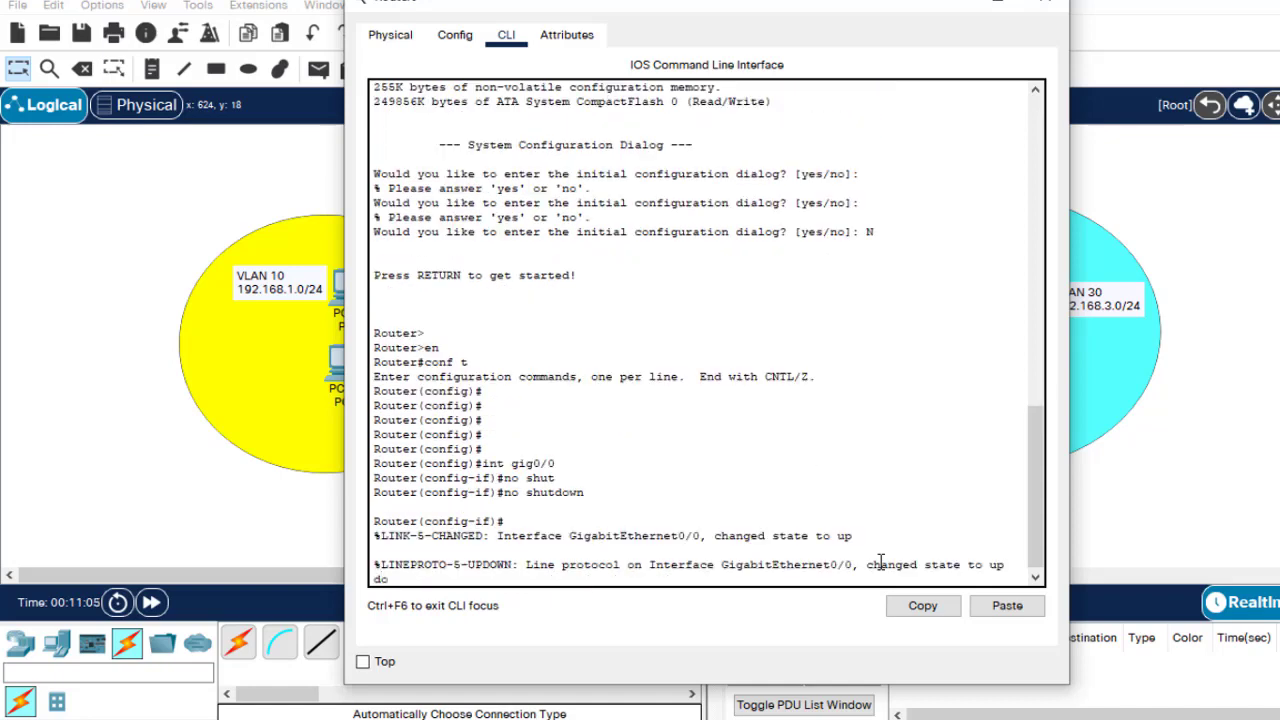
type(" wr")
key("Return")
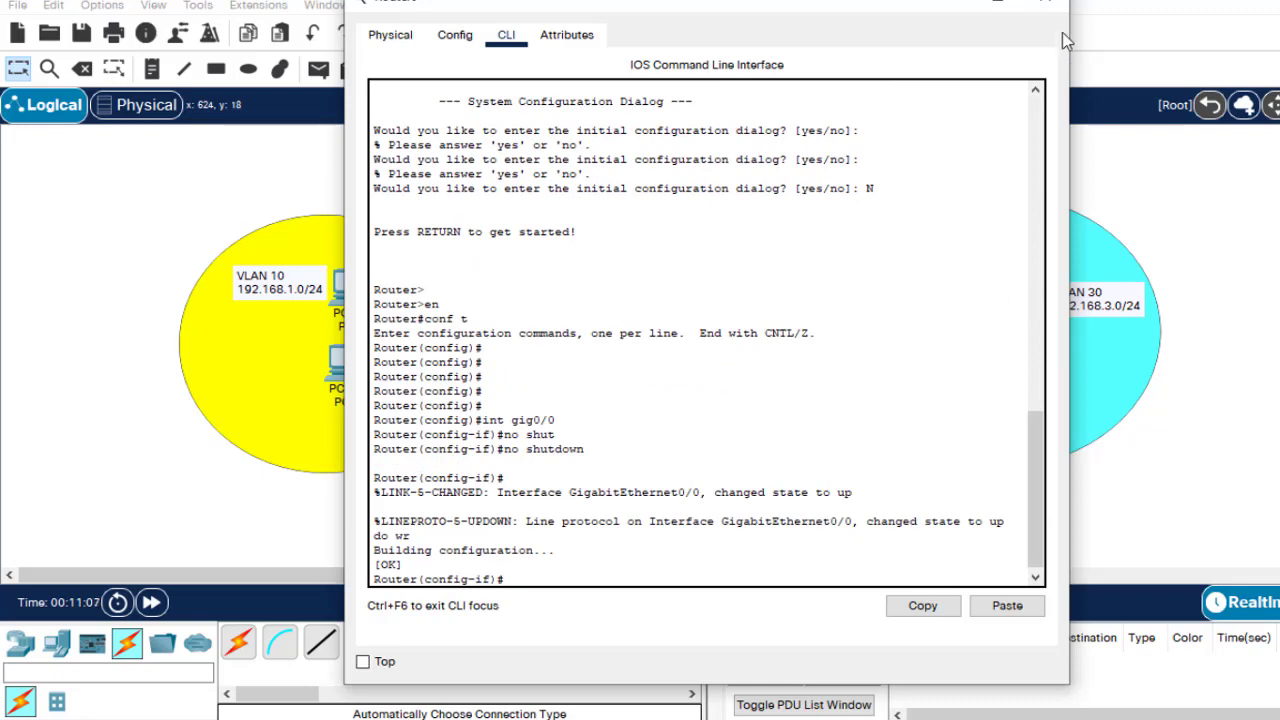
left_click(1050, 4)
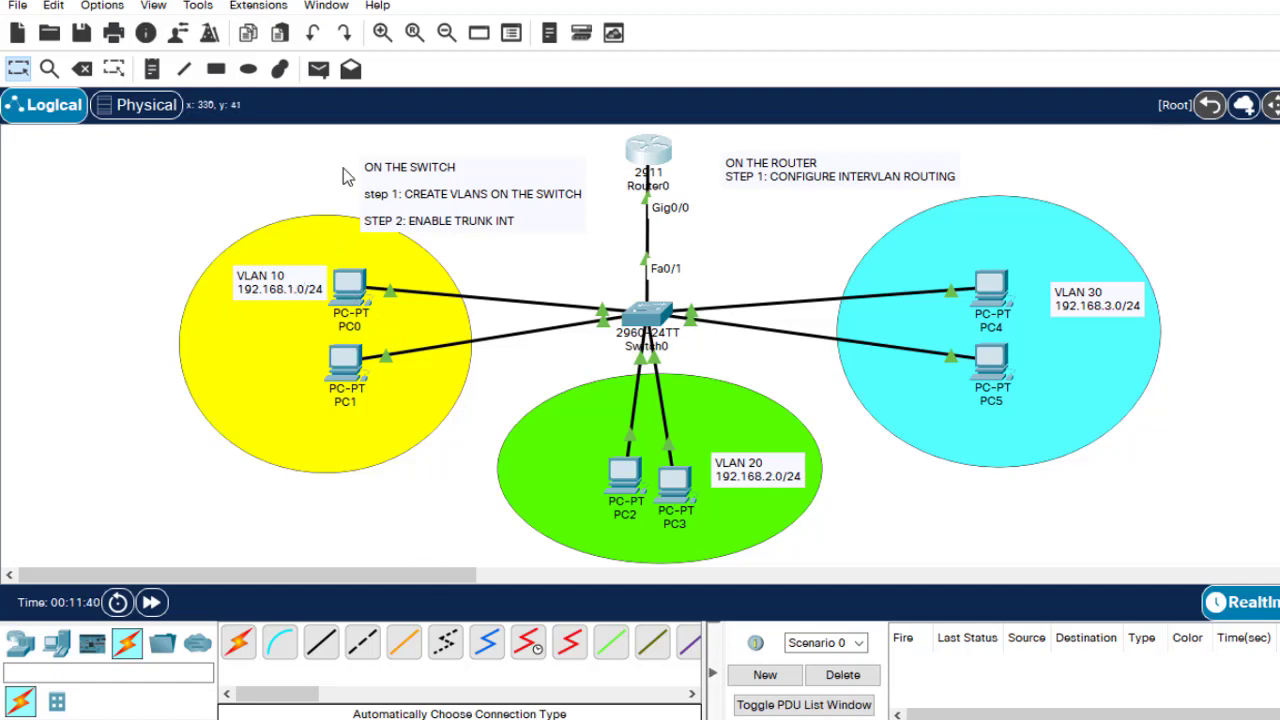
Start a new note below the "ON THE ROUTER" note with the lines "int gig0/0.10" and "encapsulaton dot1q 10"
left_click(152, 68)
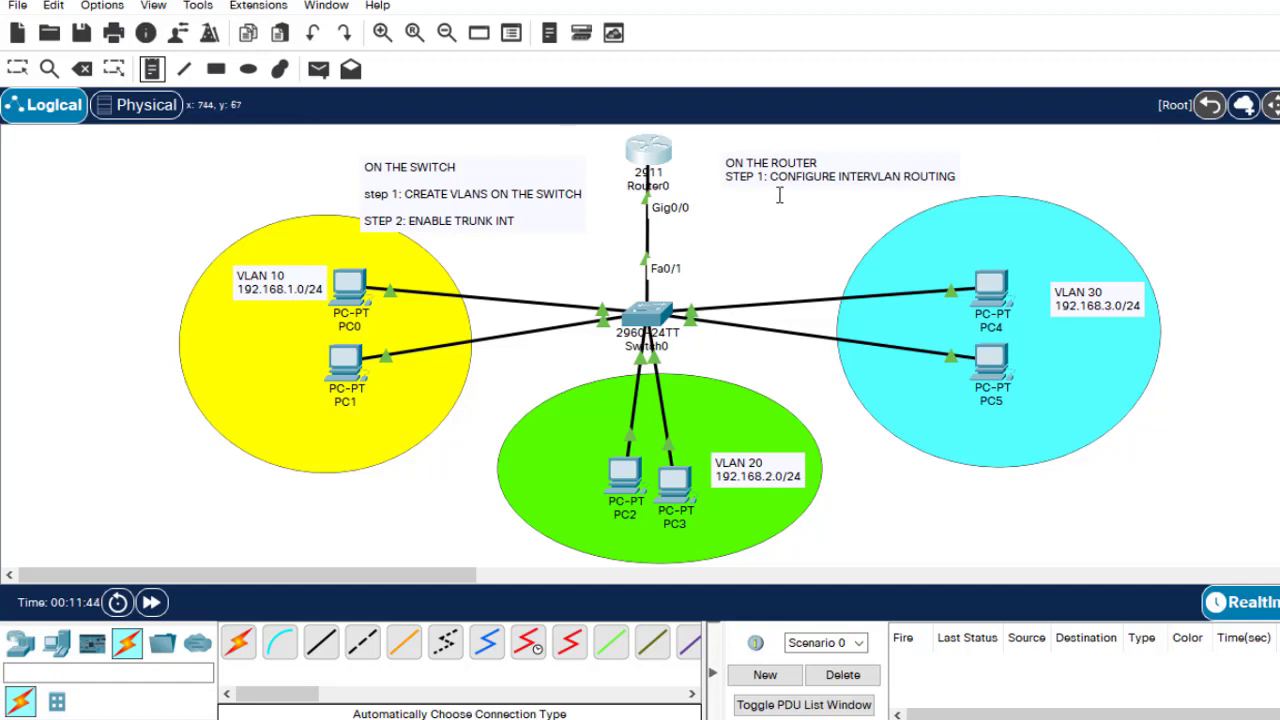
left_click(741, 202)
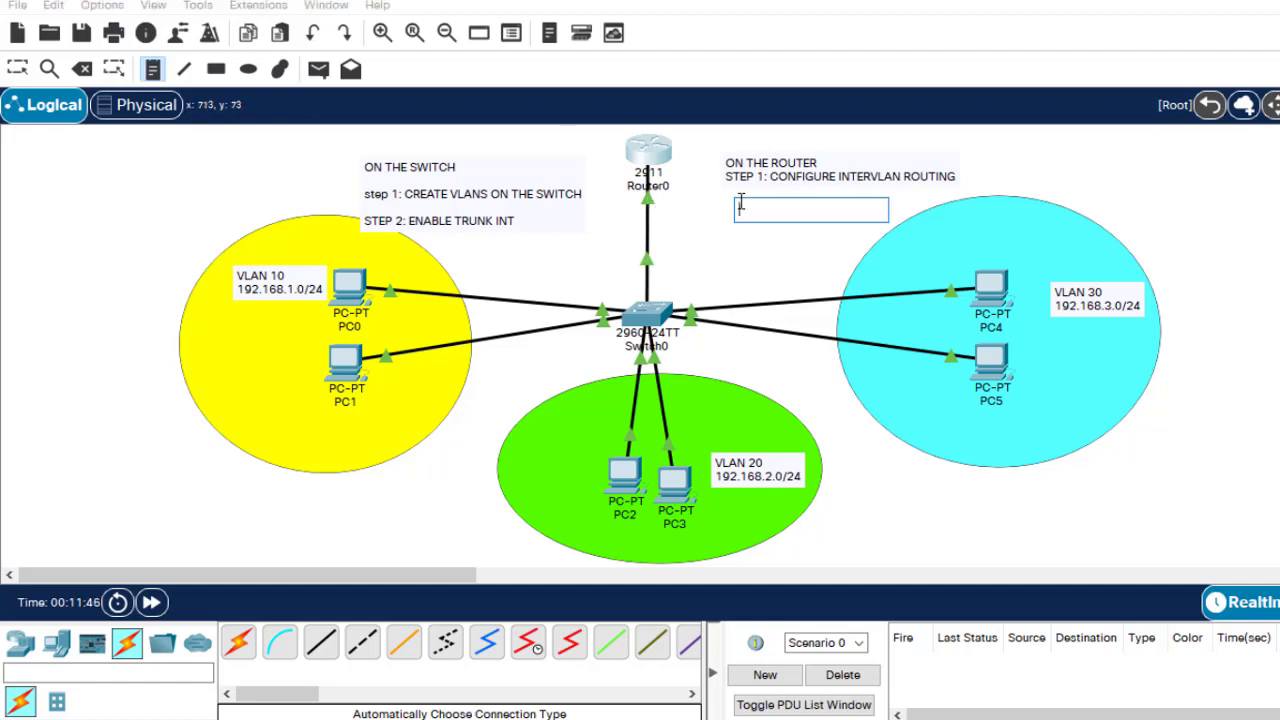
type("int")
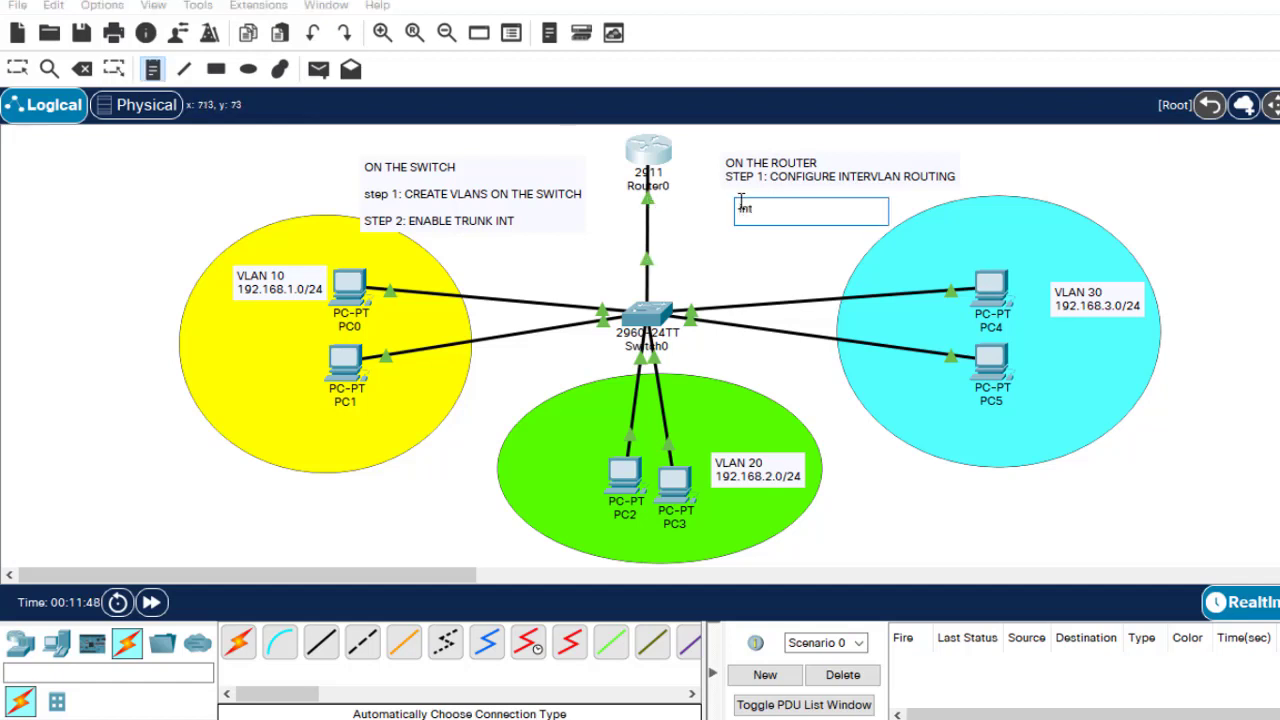
type(" gig0/0.1")
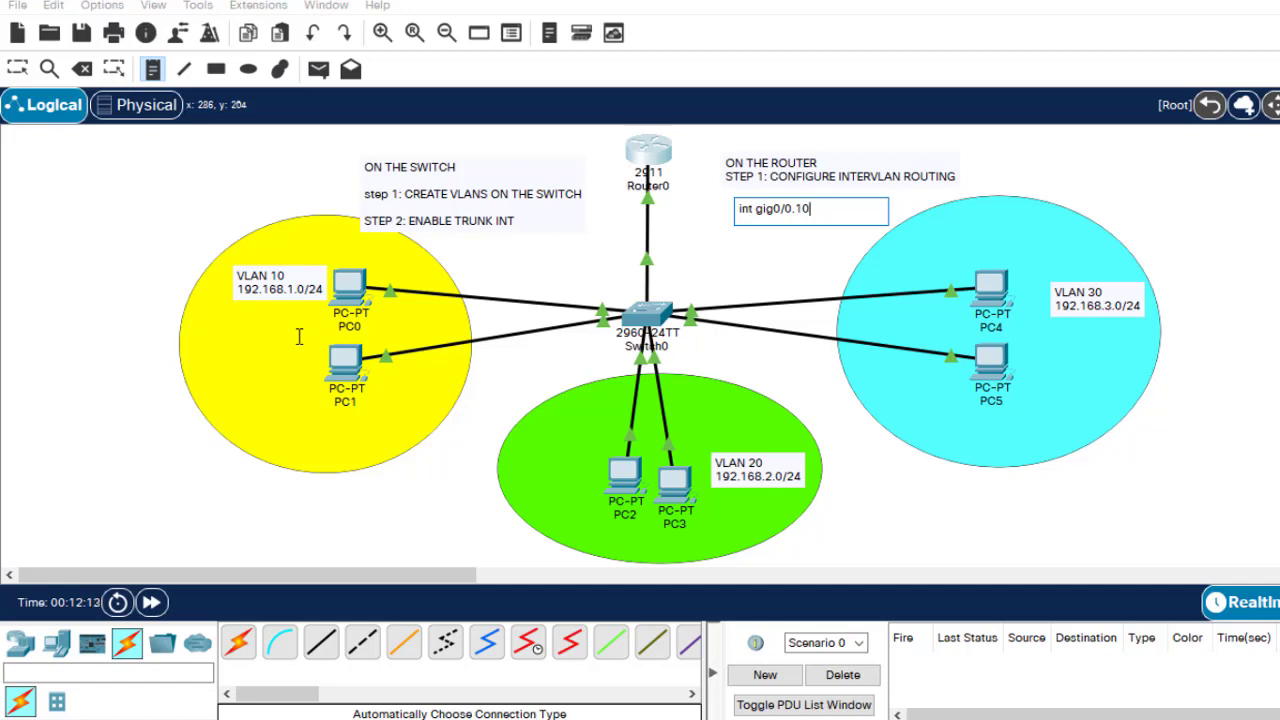
key("Return")
type("encaps")
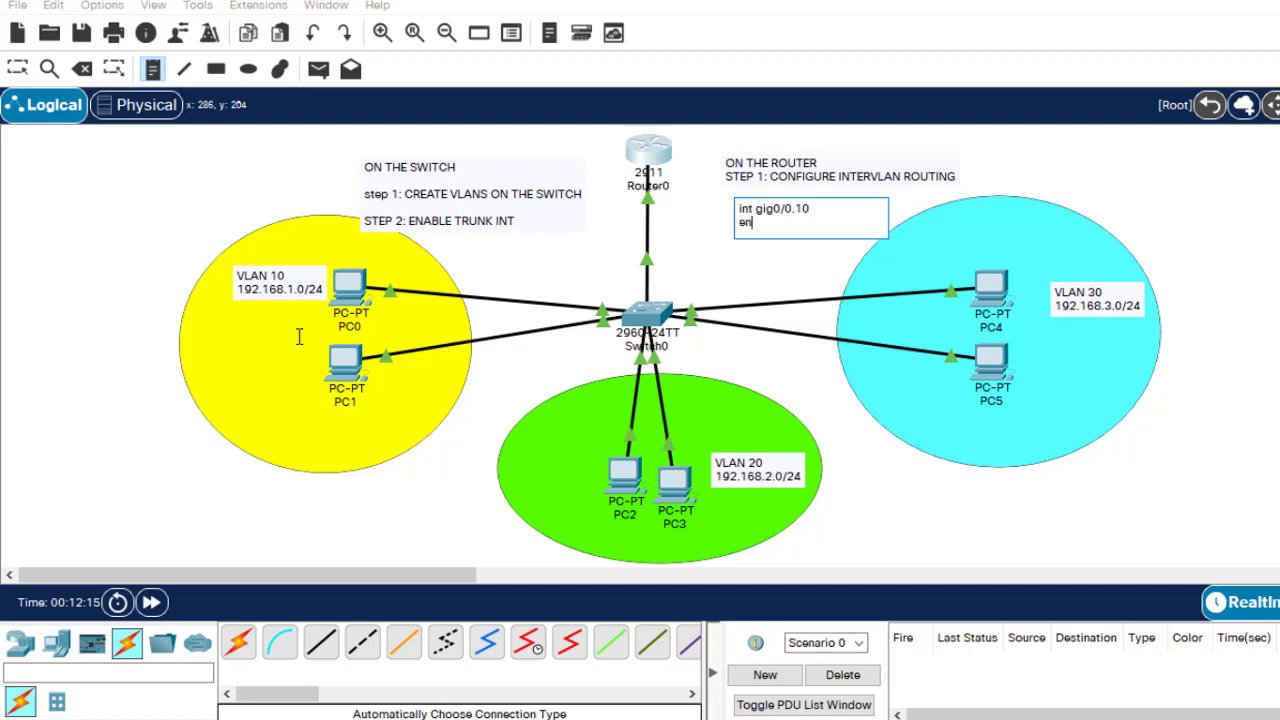
type("ulaton dot1q")
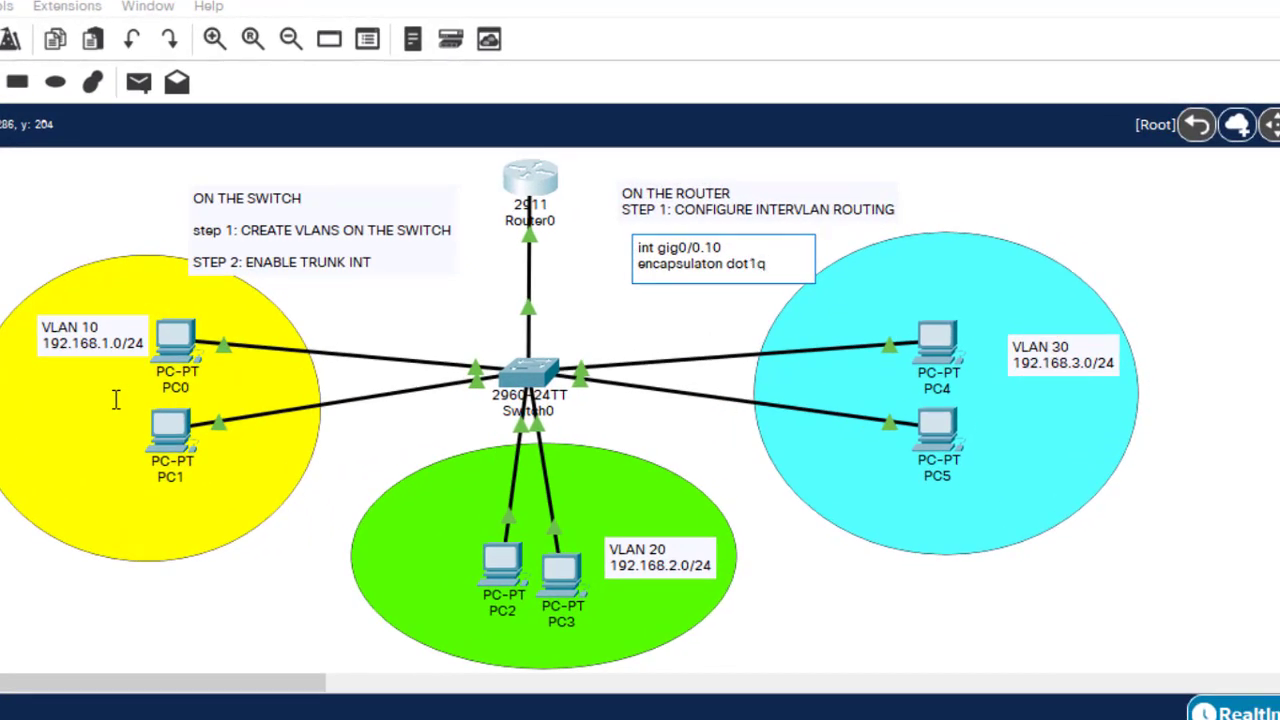
type(" 10")
key("Return")
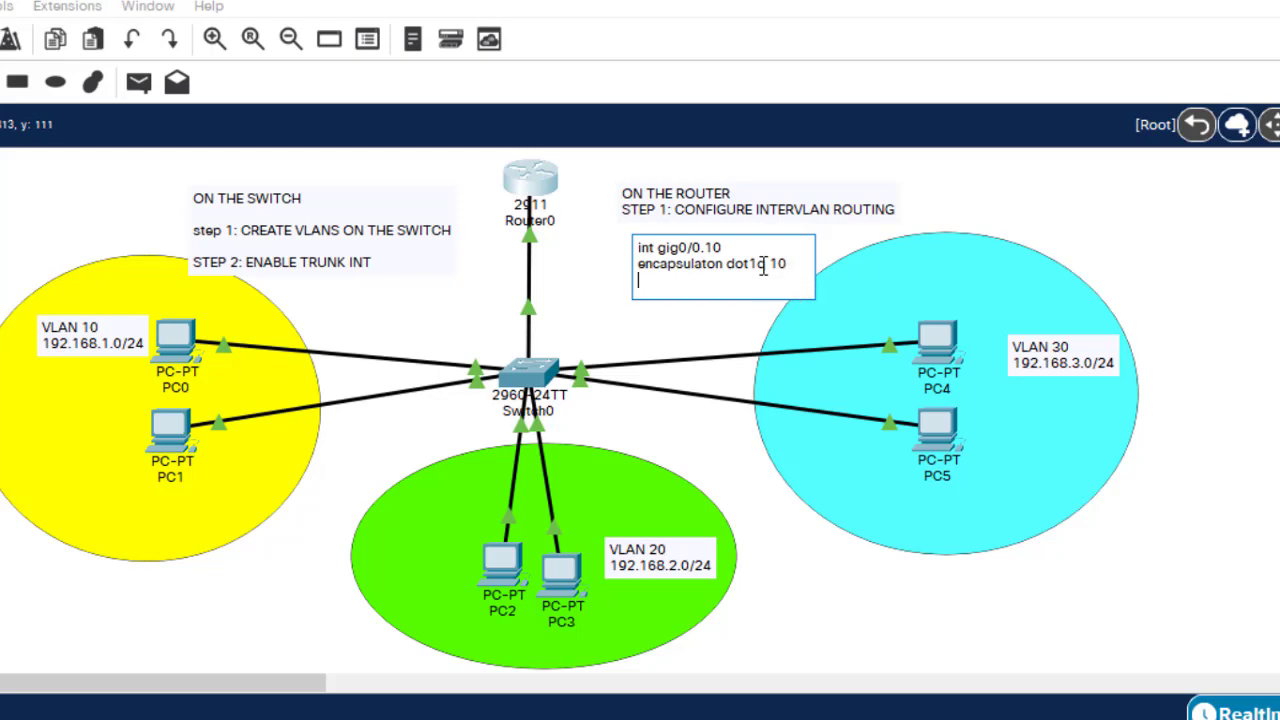
Complete the subinterface note with the lines "ip add 192.168.1.1 255.255.255.0" and "no shutdown"
type("ip add 192.168.1.")
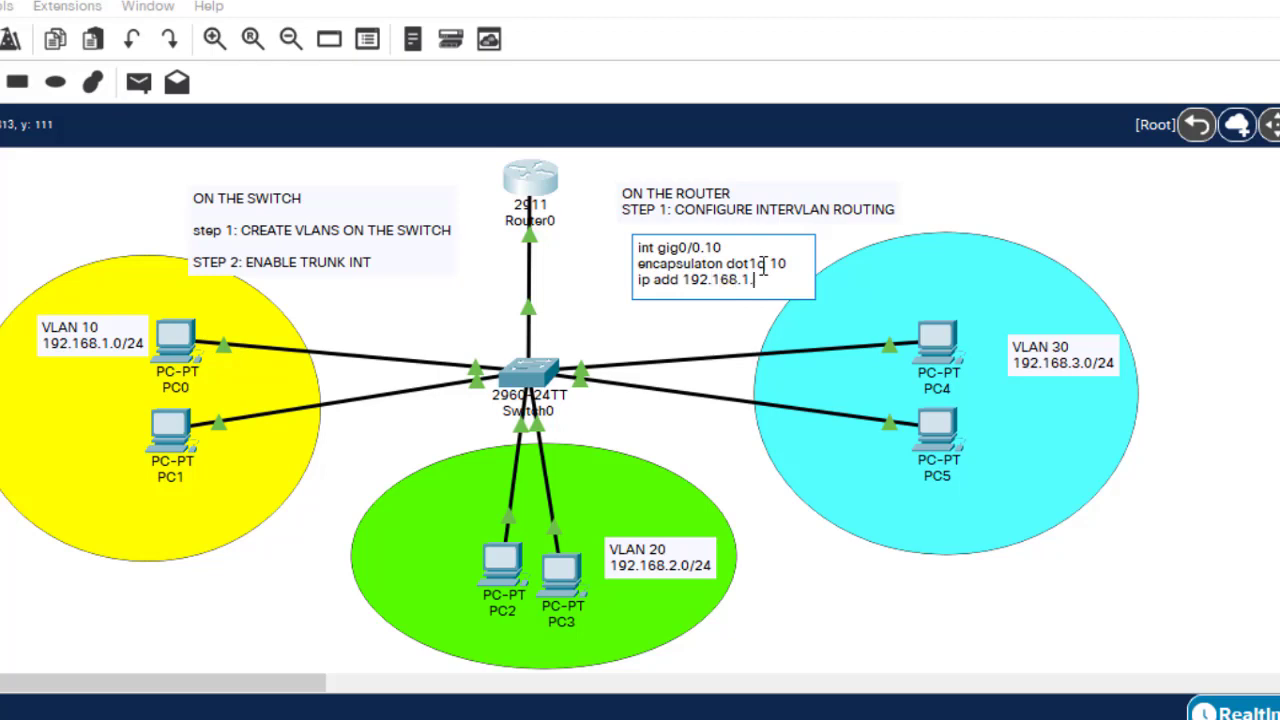
type("1 255.255")
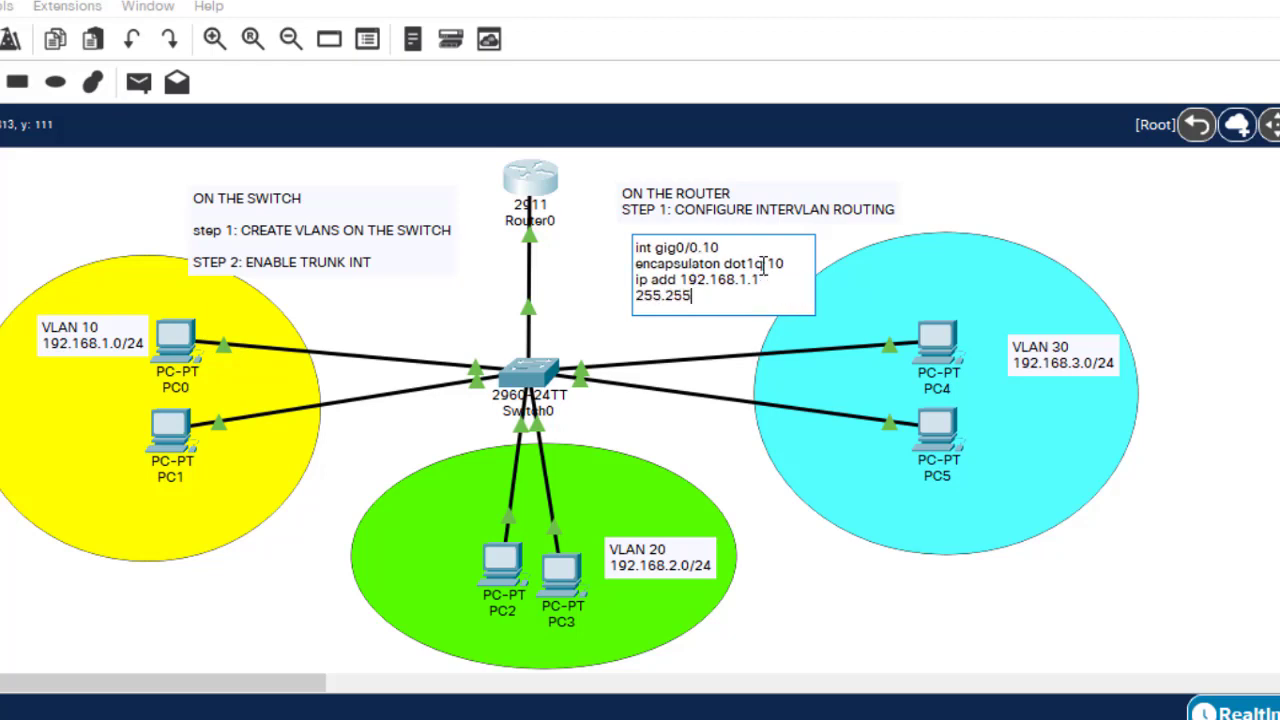
type(".255.0")
key("Return")
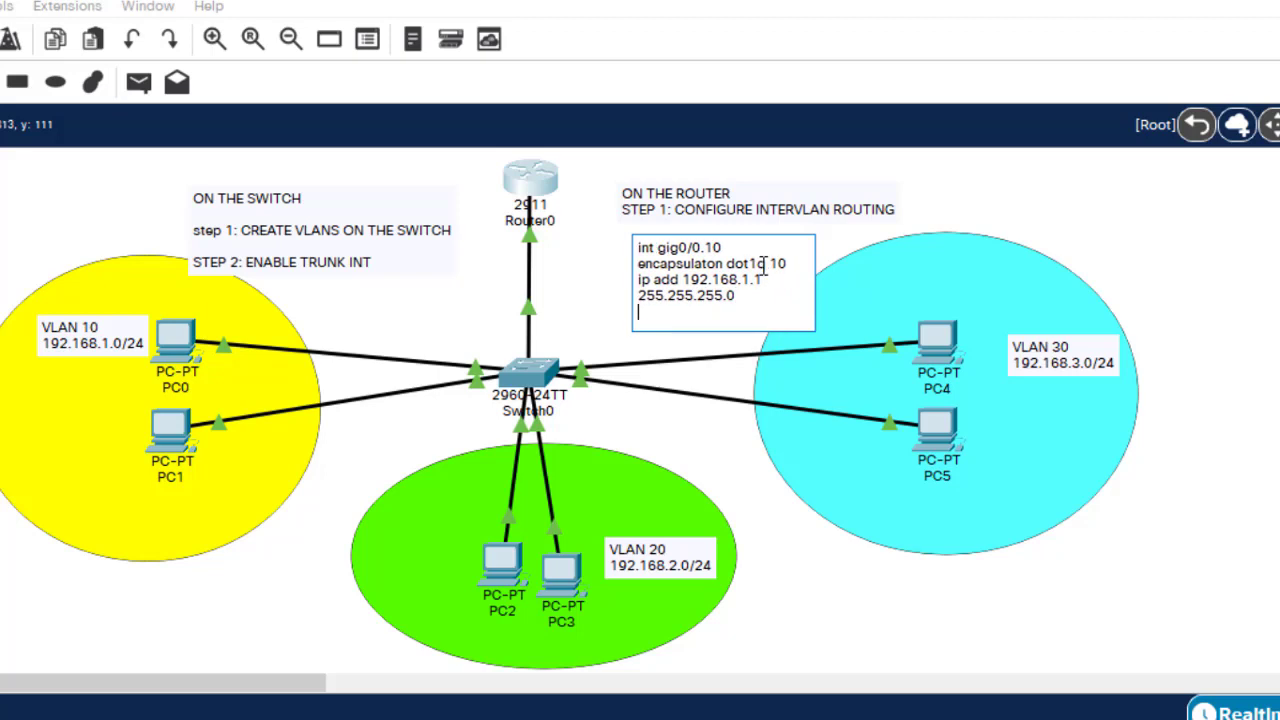
type("no shutdown")
left_click(1221, 251)
Move the subinterface command note slightly left and up so it sits directly under the "ON THE ROUTER" note
left_click_drag(818, 283, 787, 283)
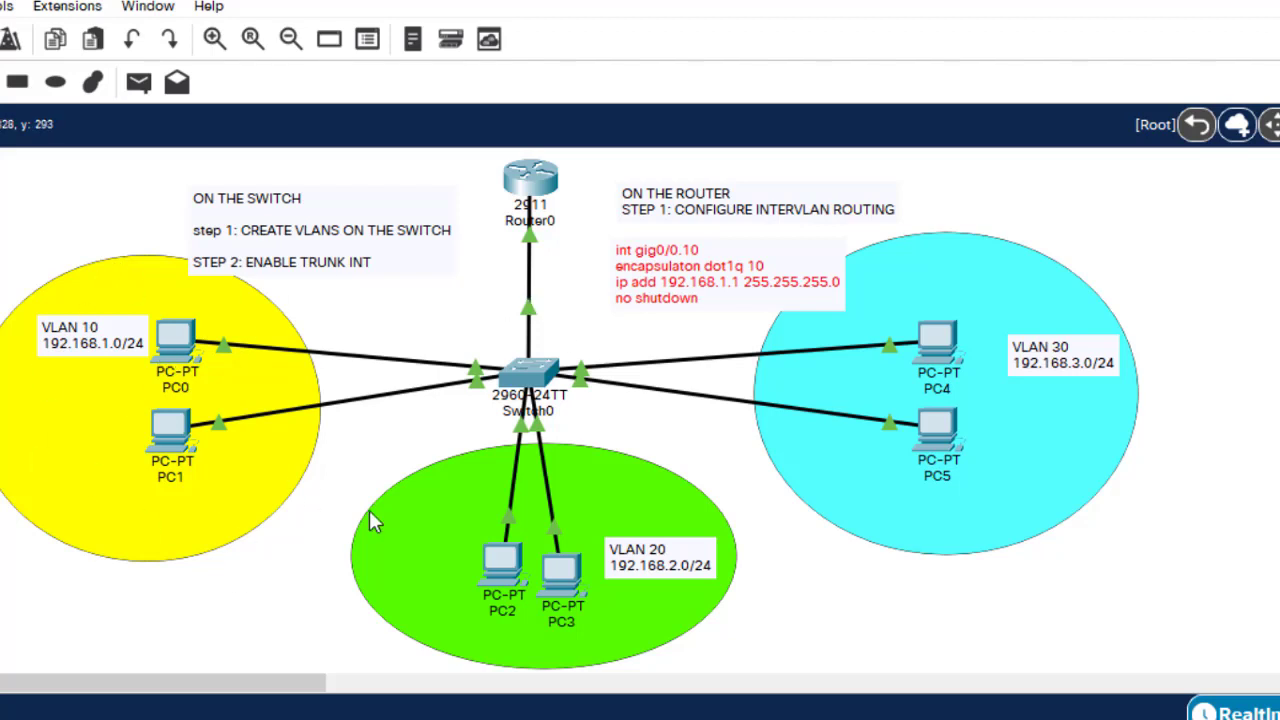
left_click(1205, 238)
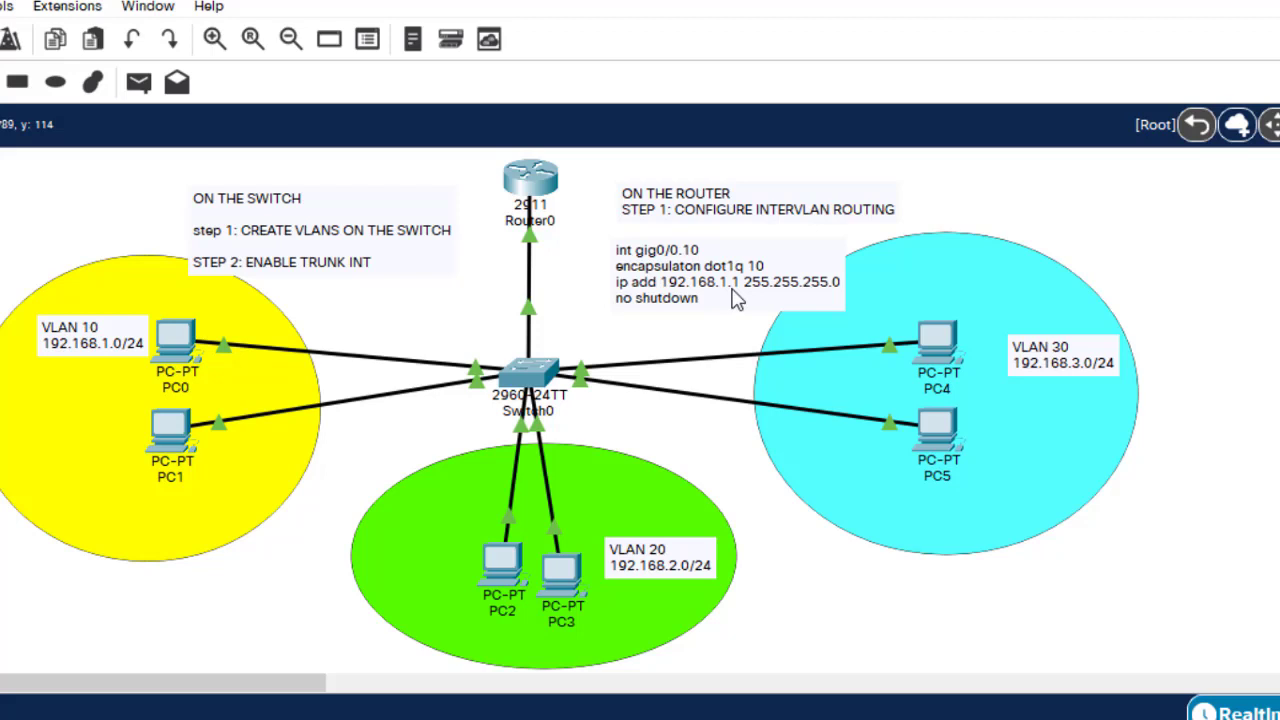
left_click_drag(732, 289, 731, 279)
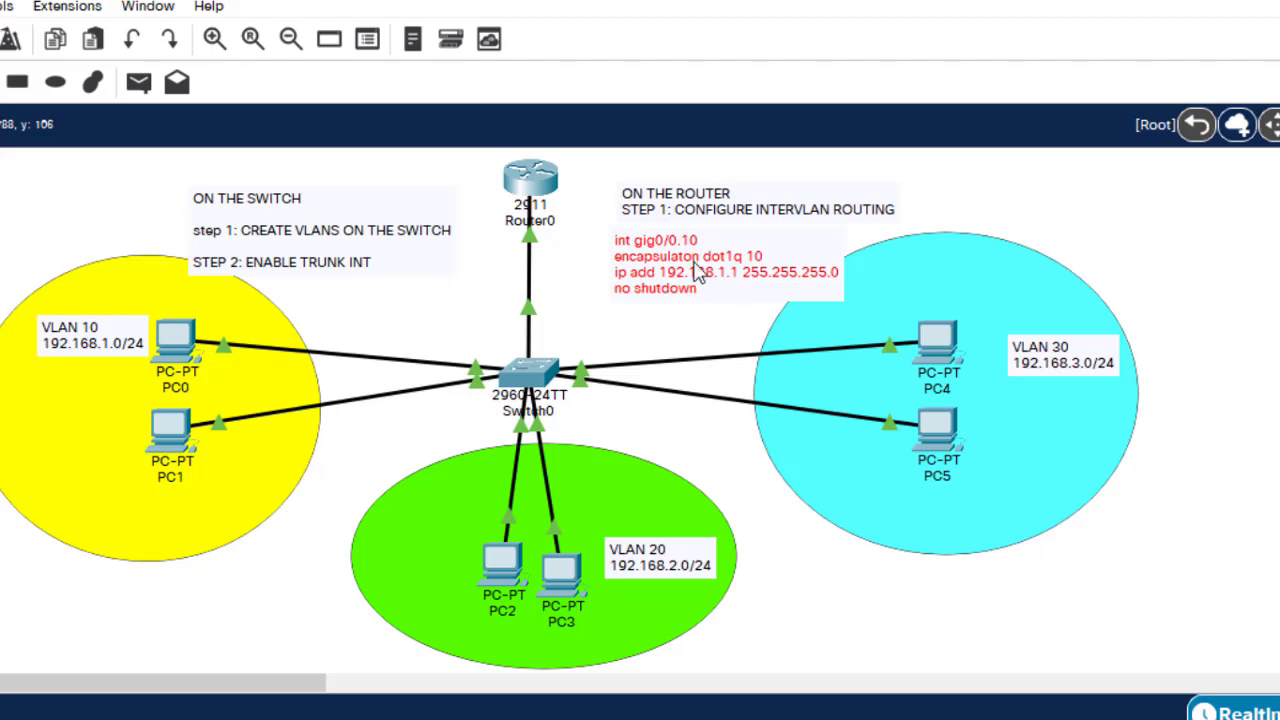
Add the line "STEP 2: CONFIGURE DHCP SERVER" at the end of the "ON THE ROUTER" note
double_click(872, 212)
key("Return")
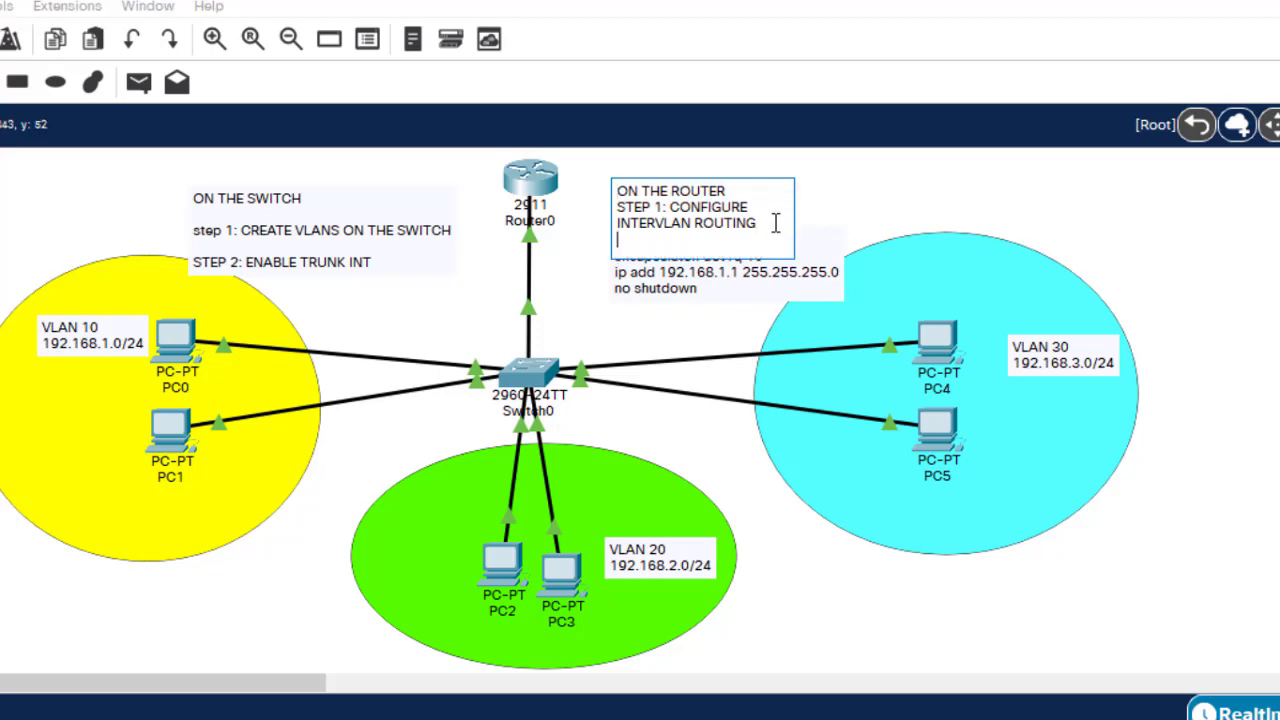
type("step")
key("BackSpace")
key("BackSpace")
key("BackSpace")
type("STEP 2: CONFI")
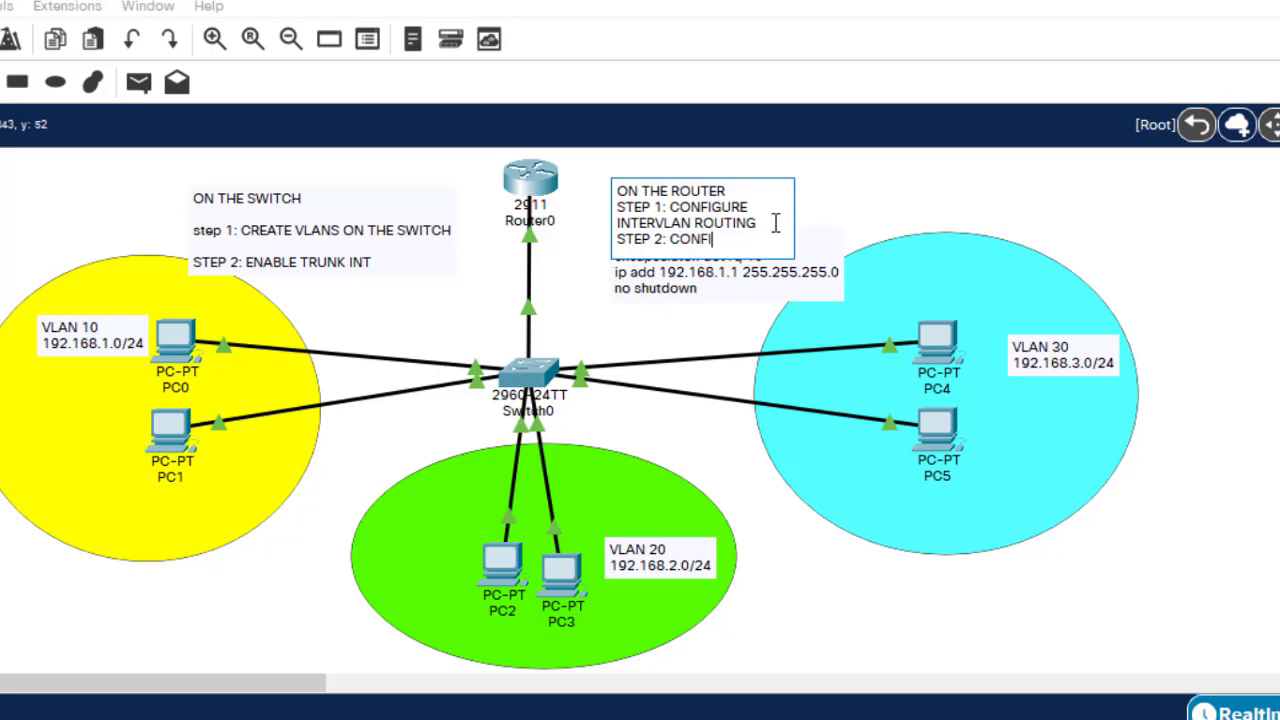
type("GURE DHCP SERVER")
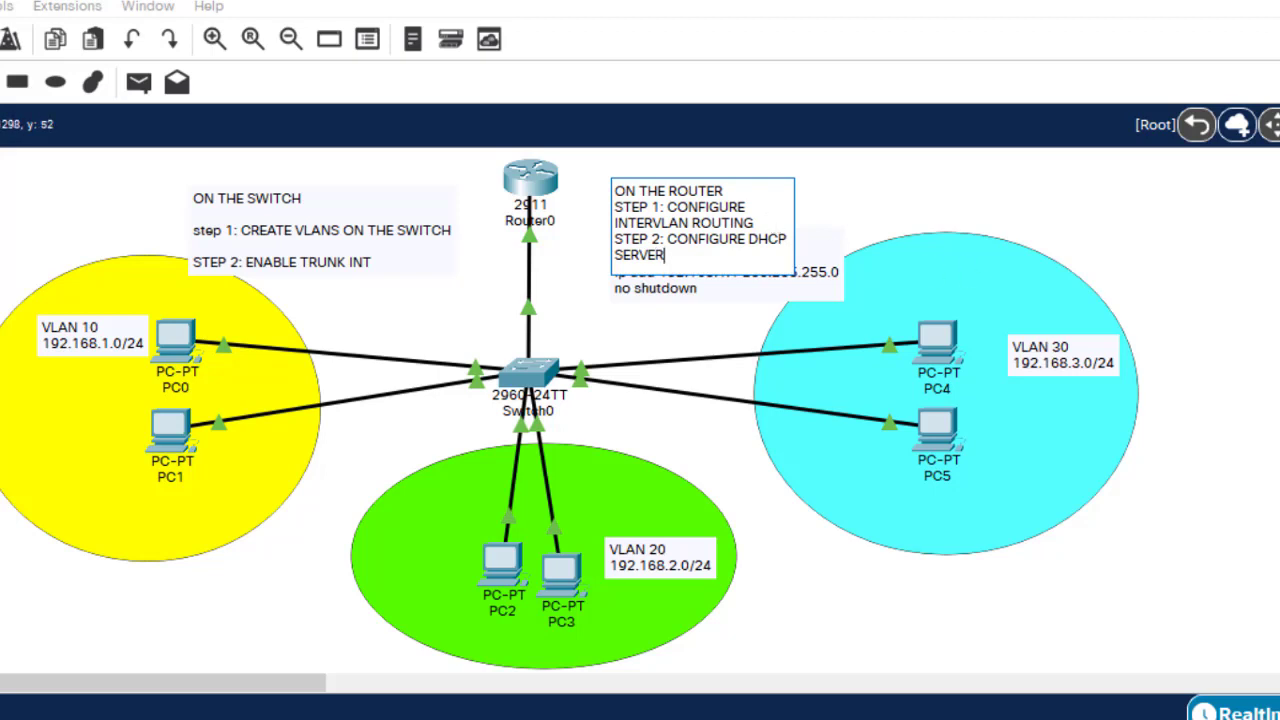
key("Escape")
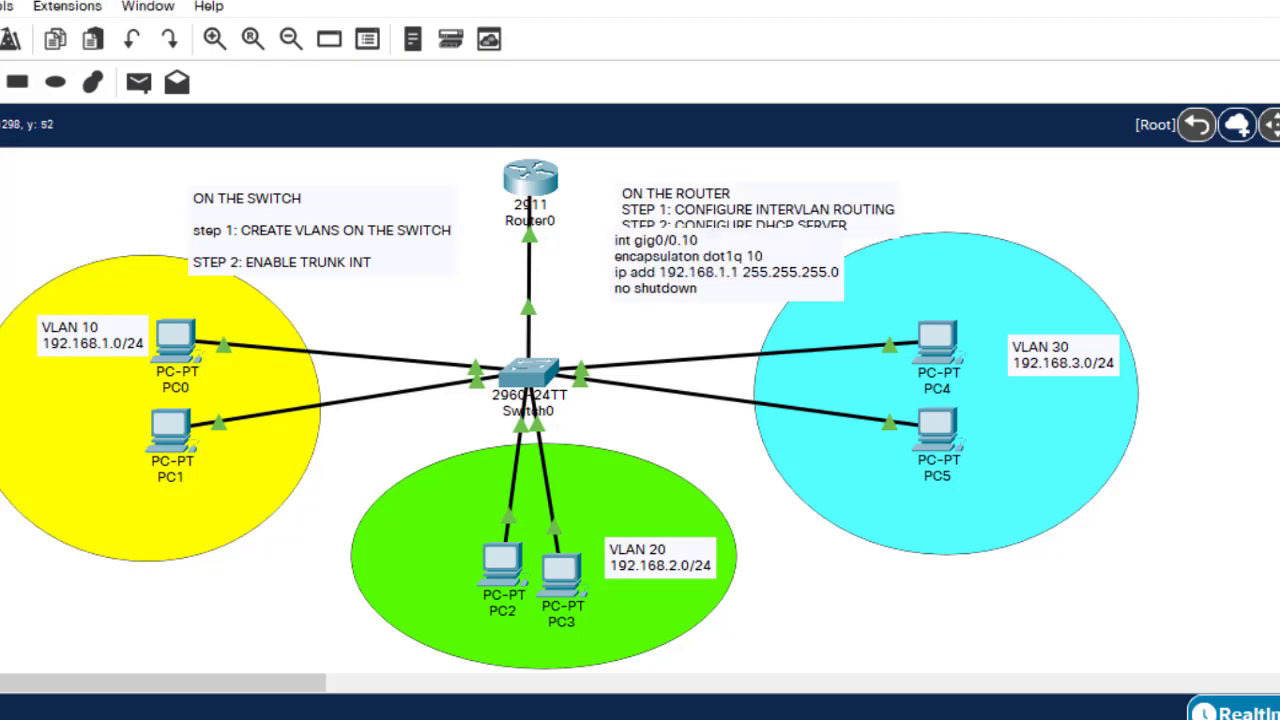
Move the "ON THE ROUTER" note up clear of the subinterface command note, and add the line "service dhcp" after a blank line in the command note
left_click_drag(818, 210, 813, 199)
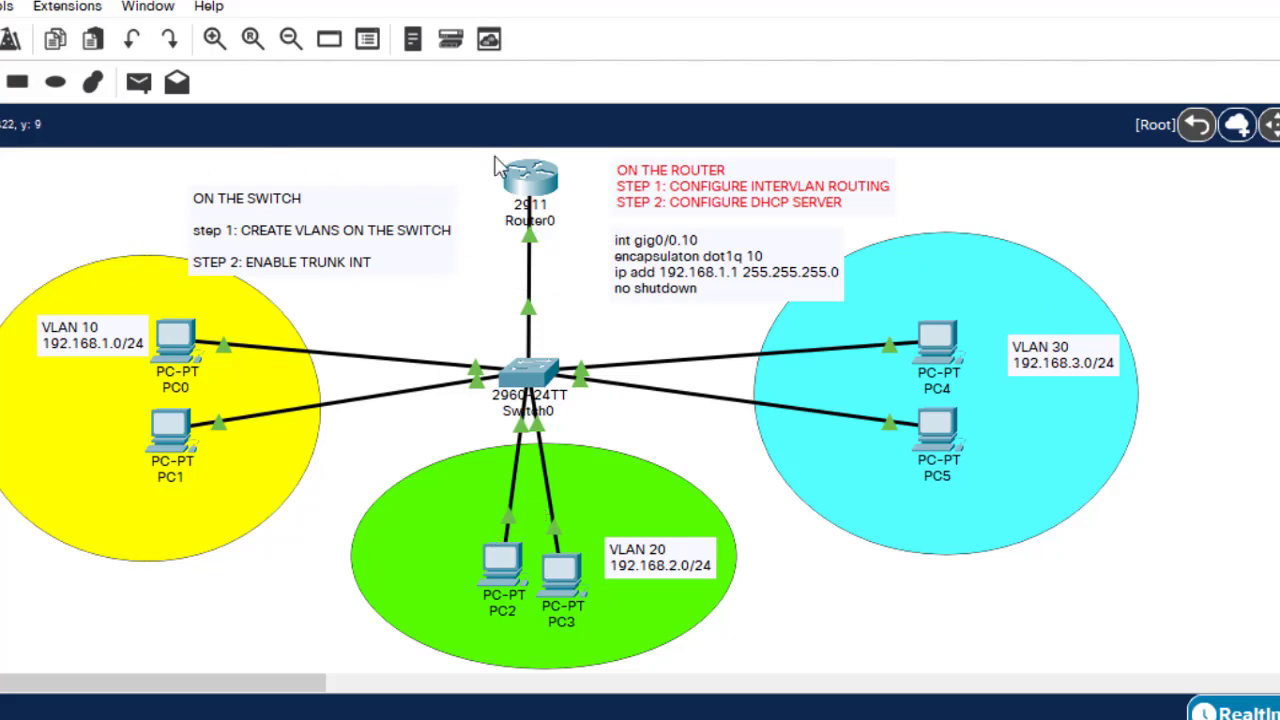
double_click(716, 298)
left_click(700, 302)
key("Return")
key("Return")
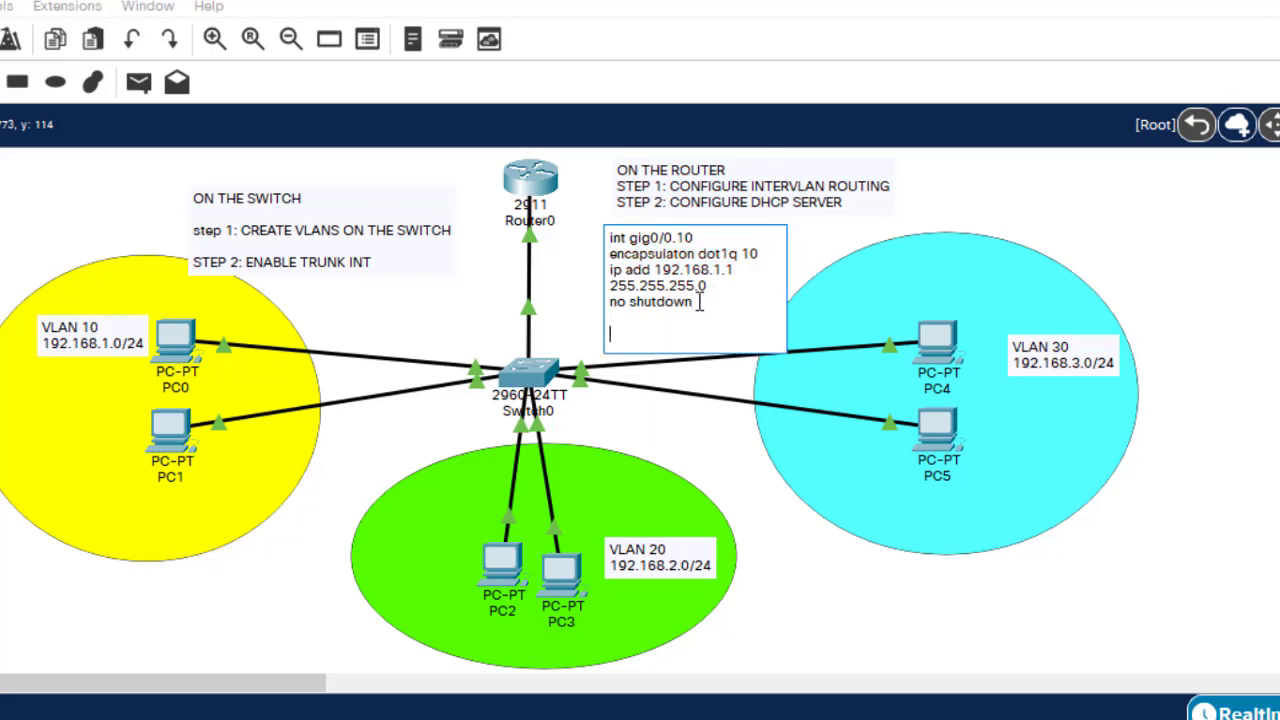
type("SE")
key("BackSpace")
key("BackSpace")
key("Return")
type("seri")
type("ice dhcp")
key("Return")
Continue the command note with the lines "ip dhcp pool IT-dept" and "network 192.168.1.0 255.255.255.0"
type("ip")
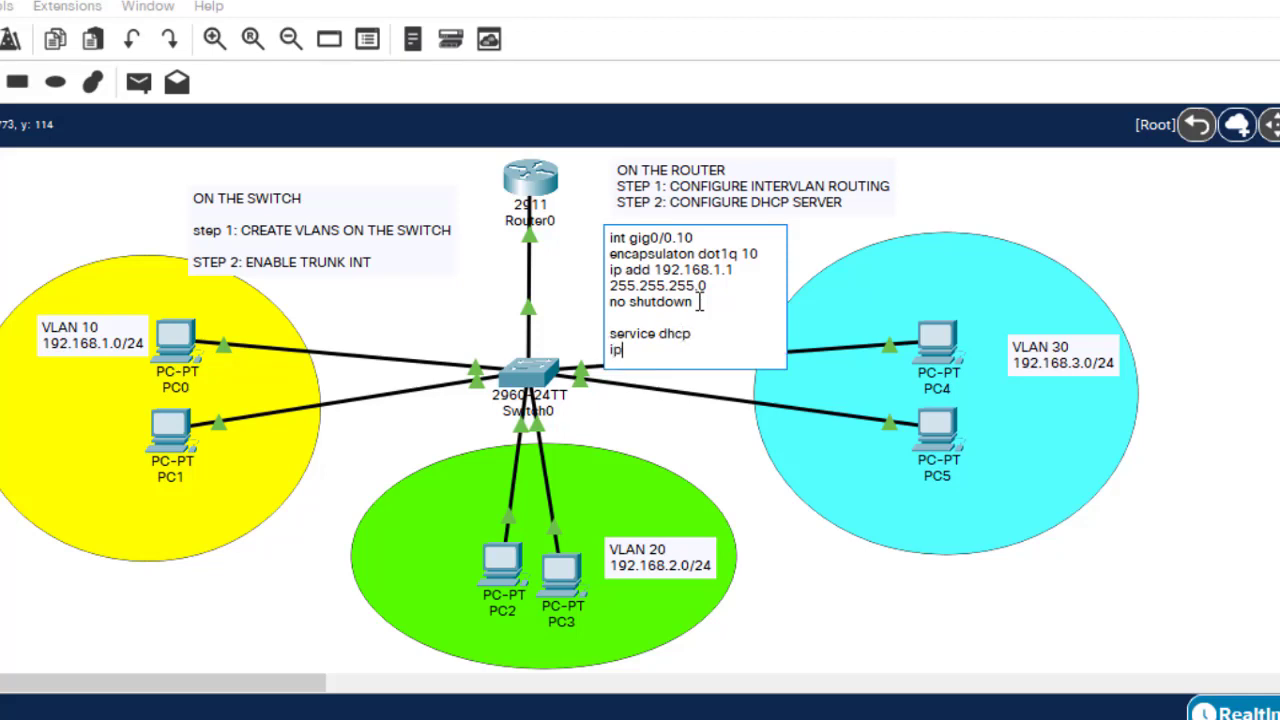
type(" dhcp pool")
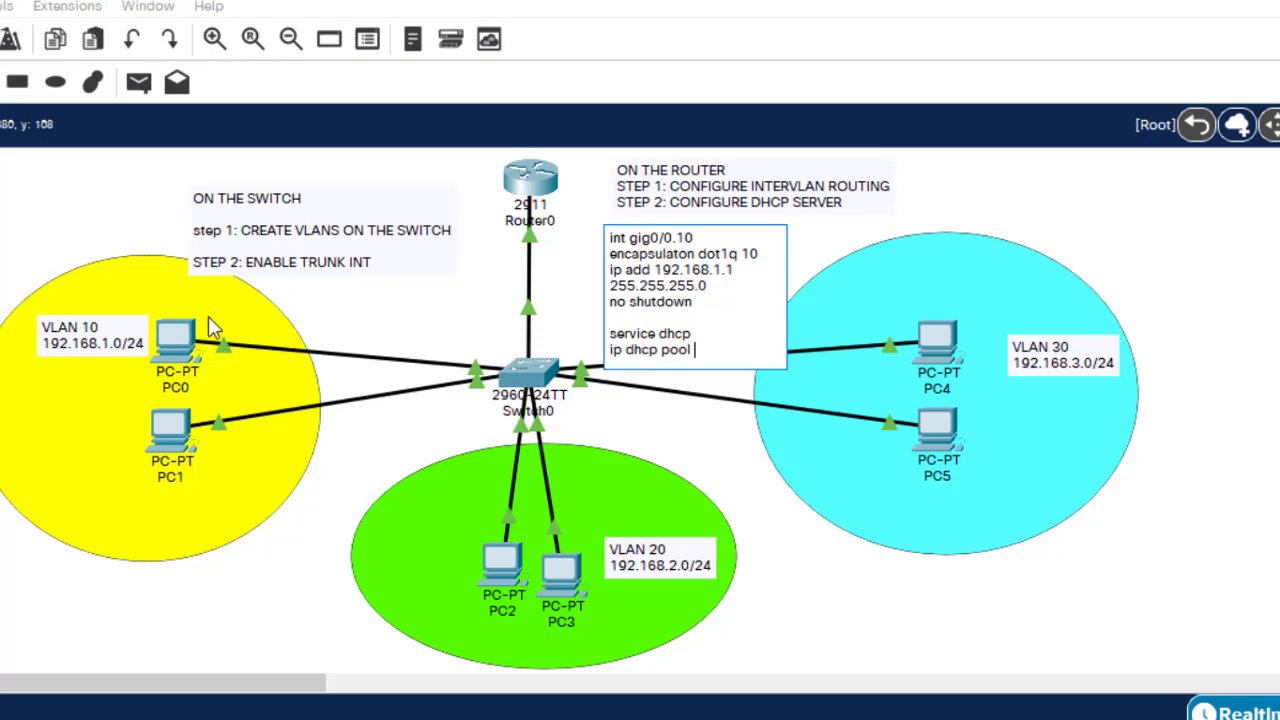
type(" IT-dept")
key("Return")
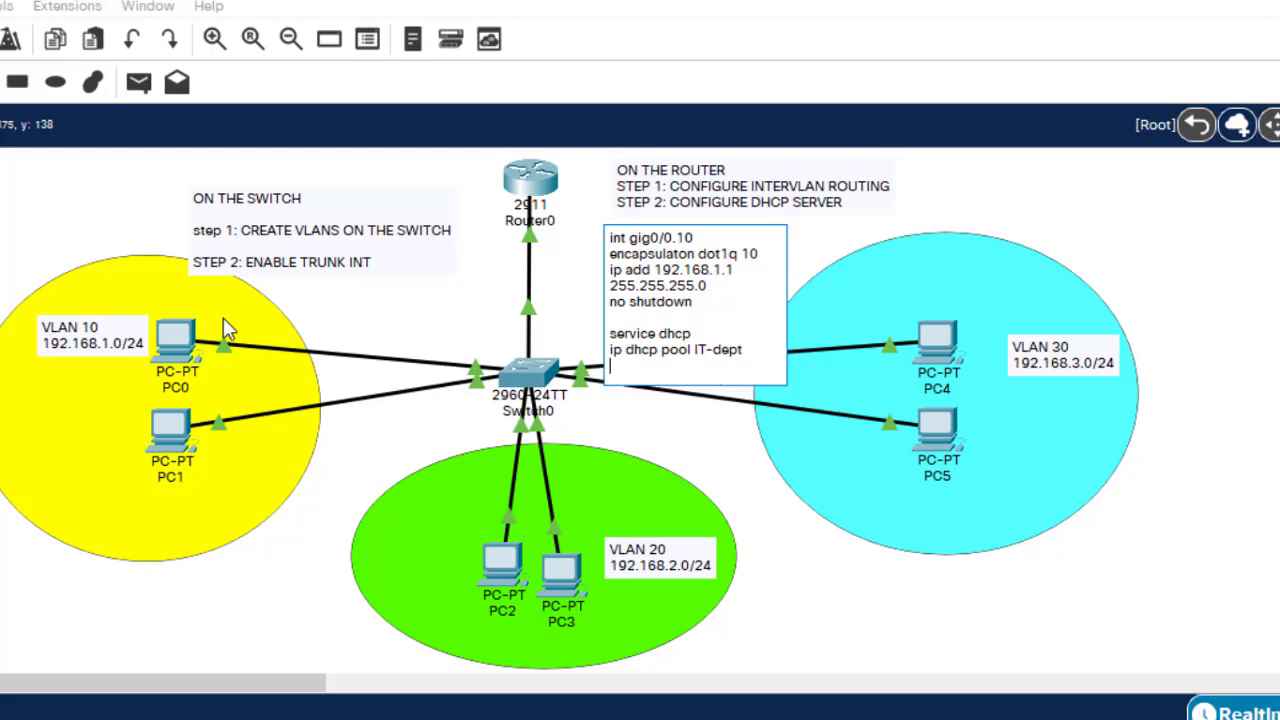
type("network 192.16")
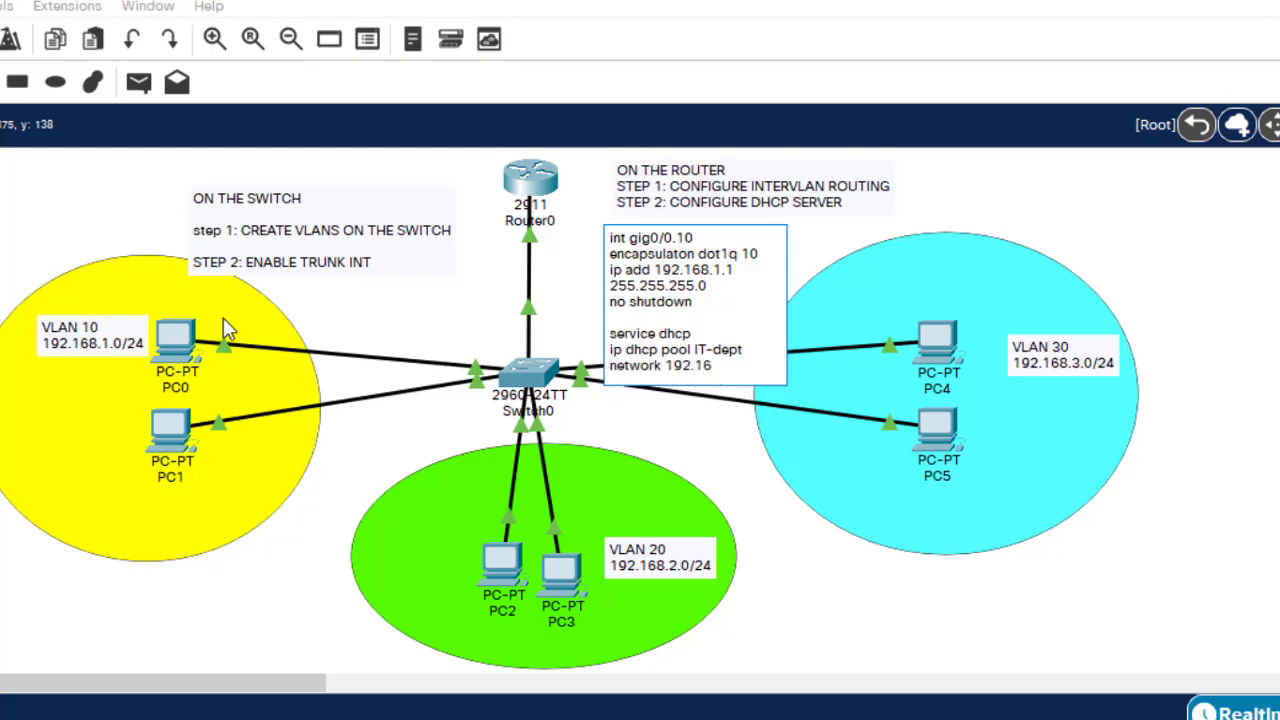
type("8.1.0 255.25")
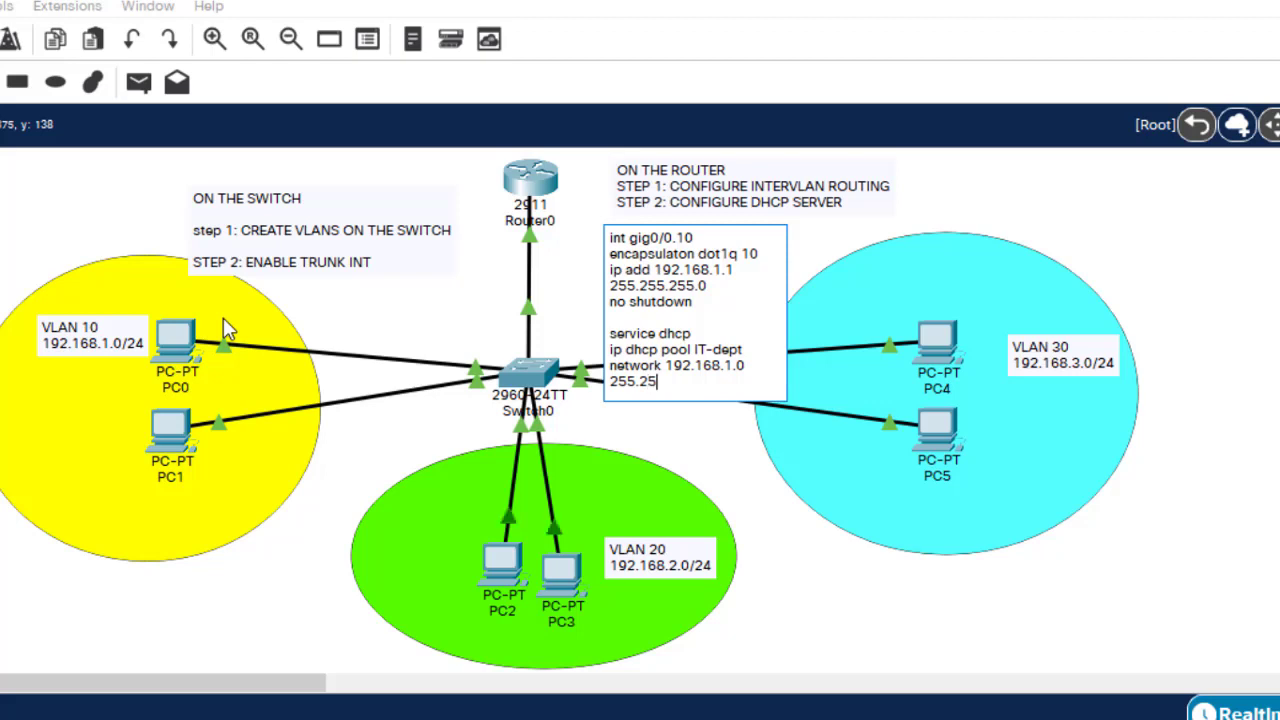
type("5.255.0")
key("Return")
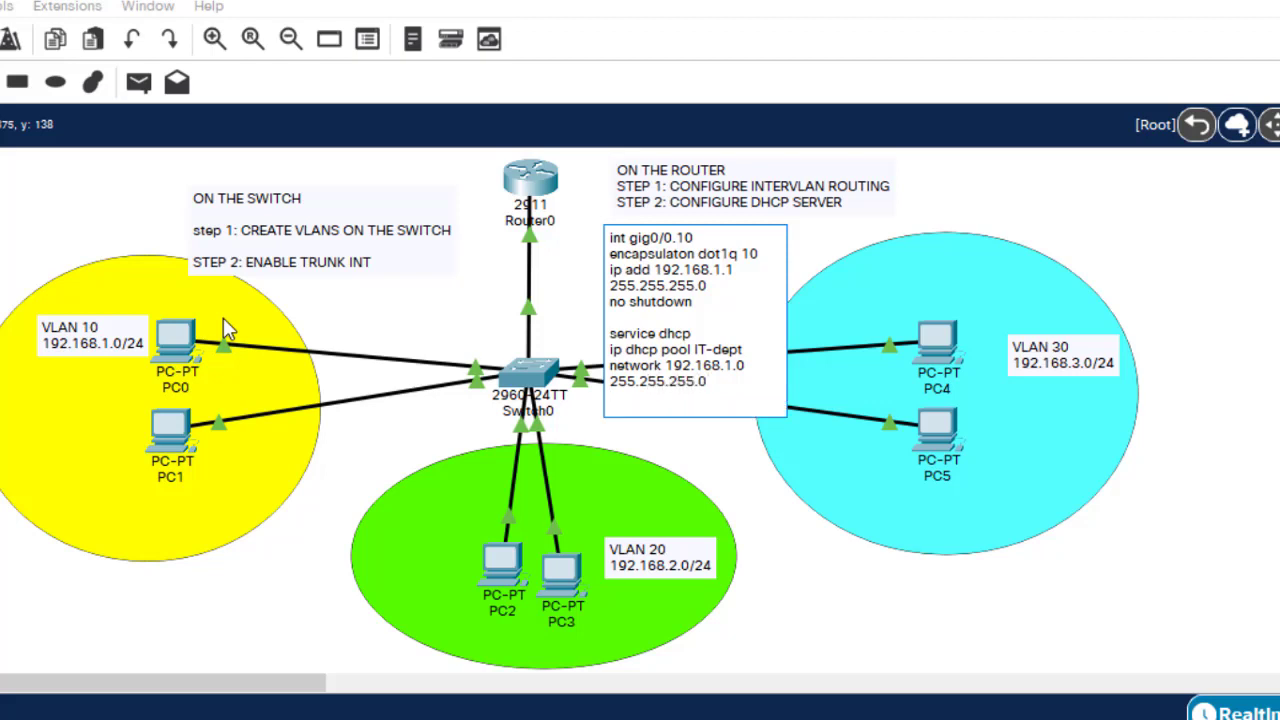
Finish the command note with the lines "default-router 192.168.1.1" and "dns-server 192.168.1.1", reusing the address from the "ip add" line
type("default-router")
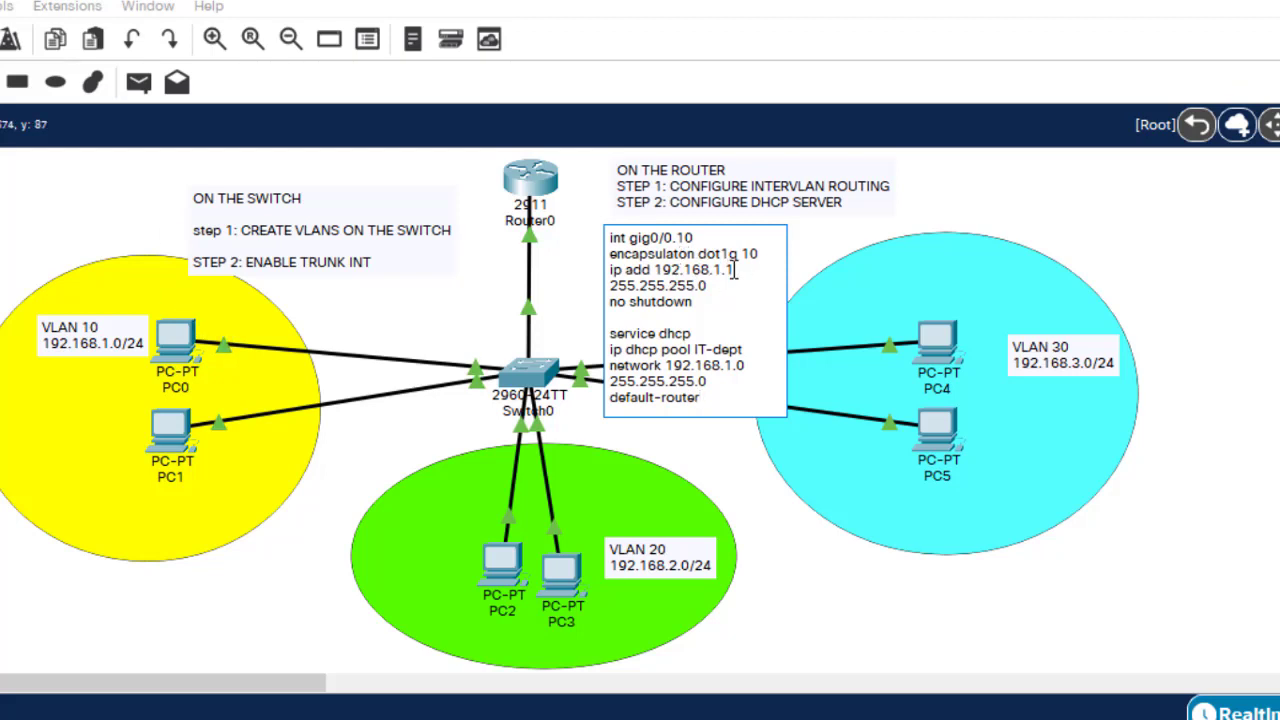
left_click_drag(738, 270, 656, 270)
key("ctrl+c")
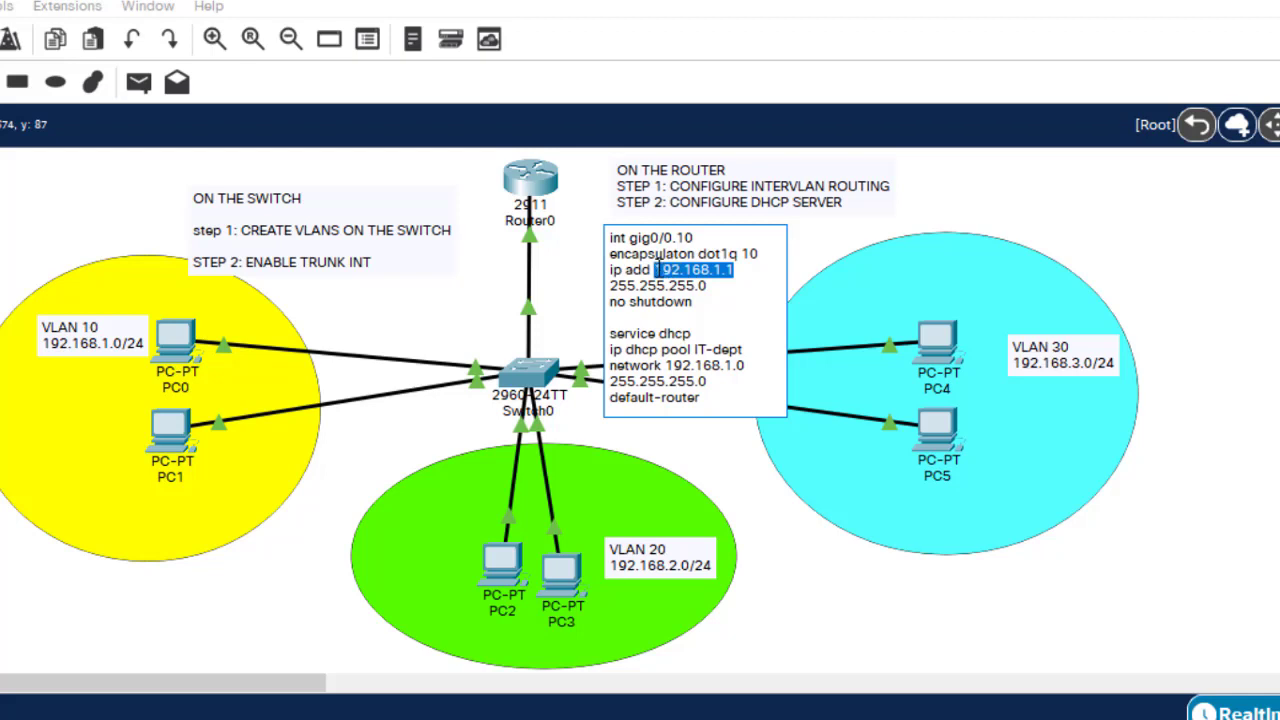
left_click(707, 398)
key("ctrl+v")
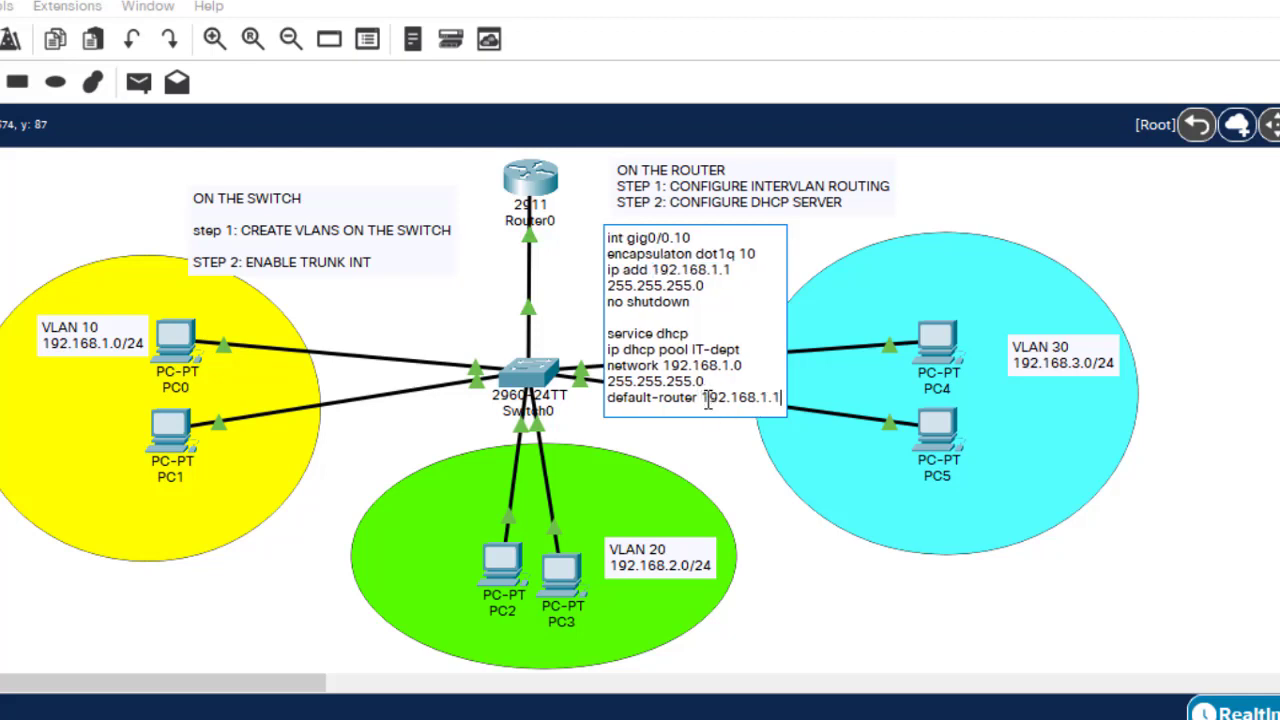
key("Return")
type("dn")
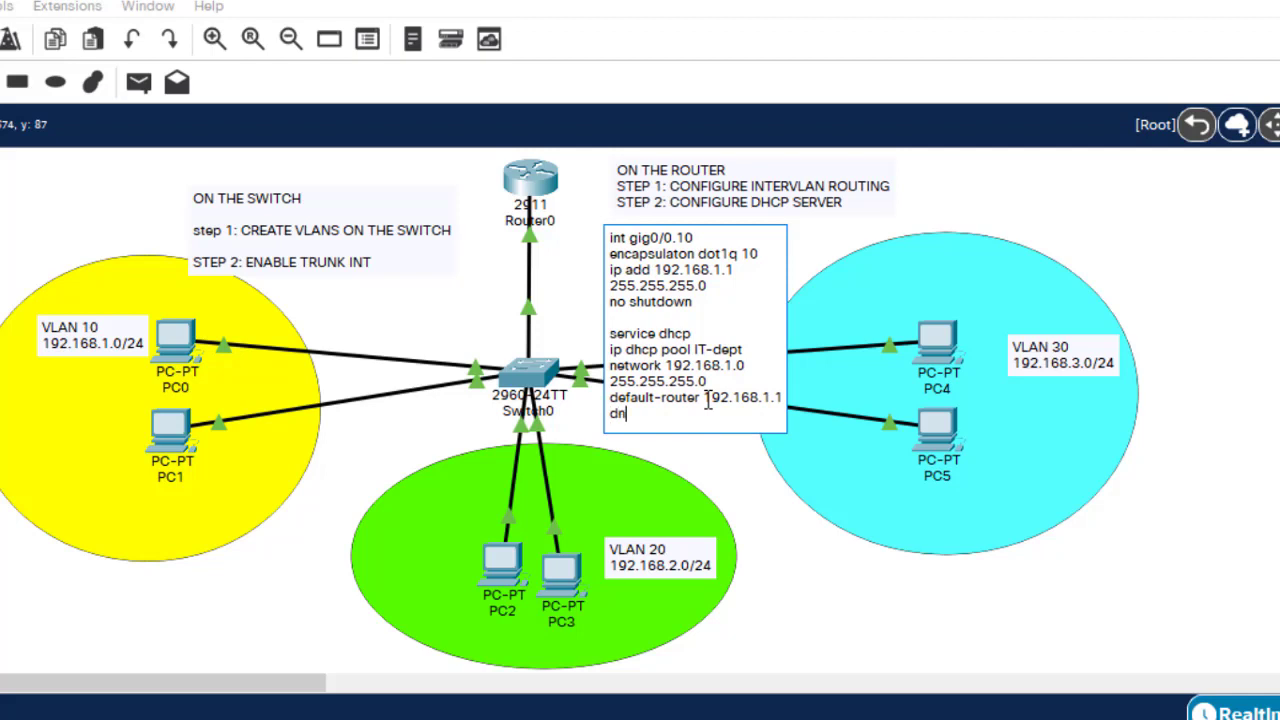
type("s-server")
key("ctrl+v")
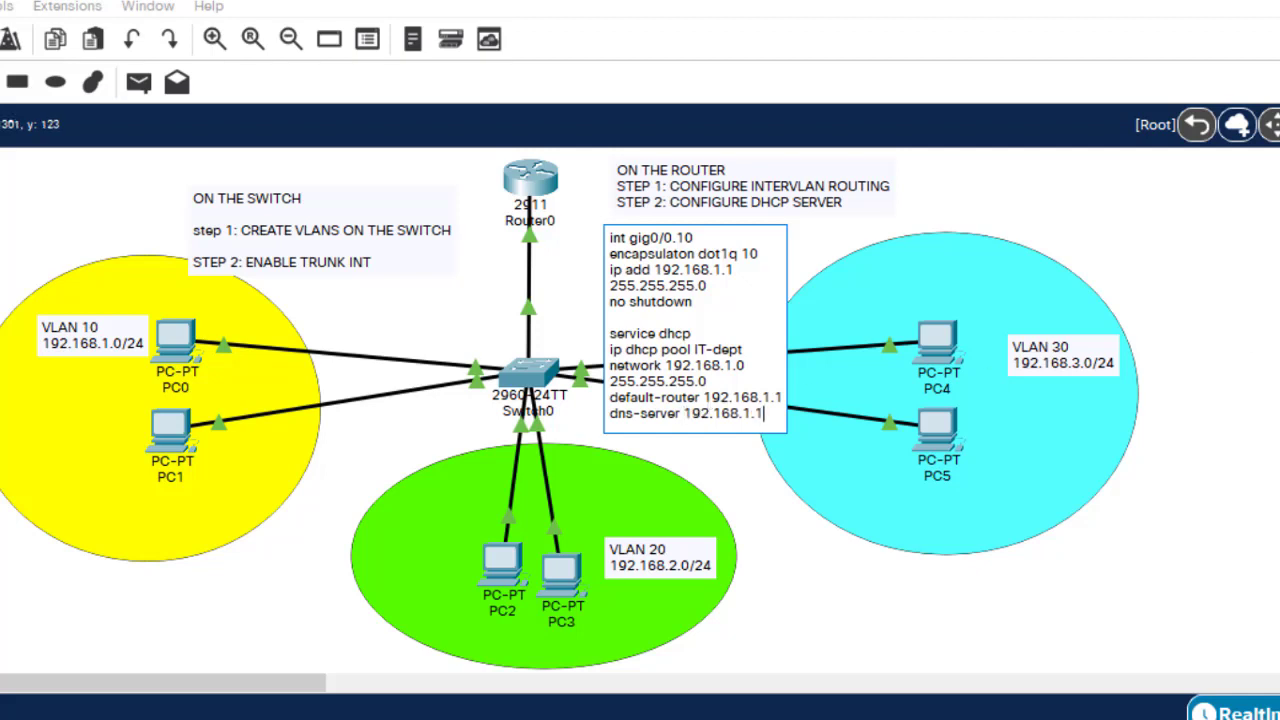
left_click(1012, 293)
Reposition the command note slightly higher so it sits just below the "ON THE ROUTER" note with a small gap
mouse_move(765, 307)
left_mouse_down()
mouse_move(930, 300)
mouse_move(760, 291)
left_mouse_up()
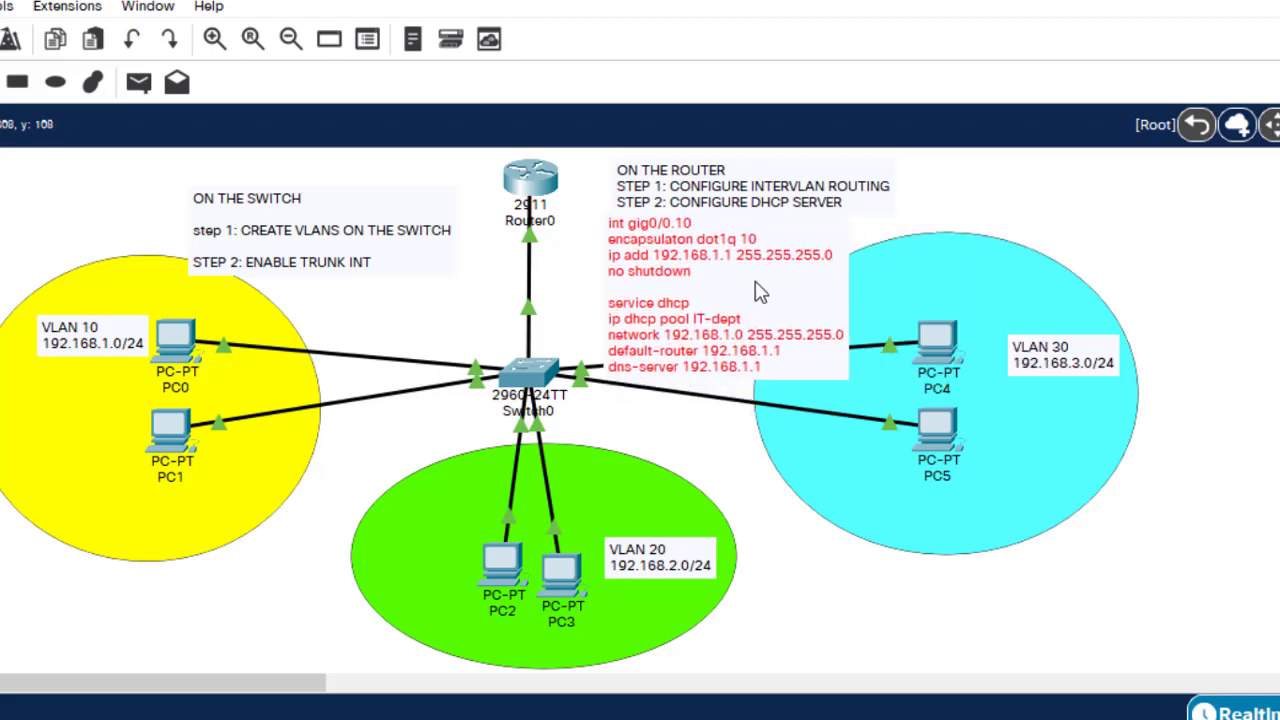
left_click(1042, 222)
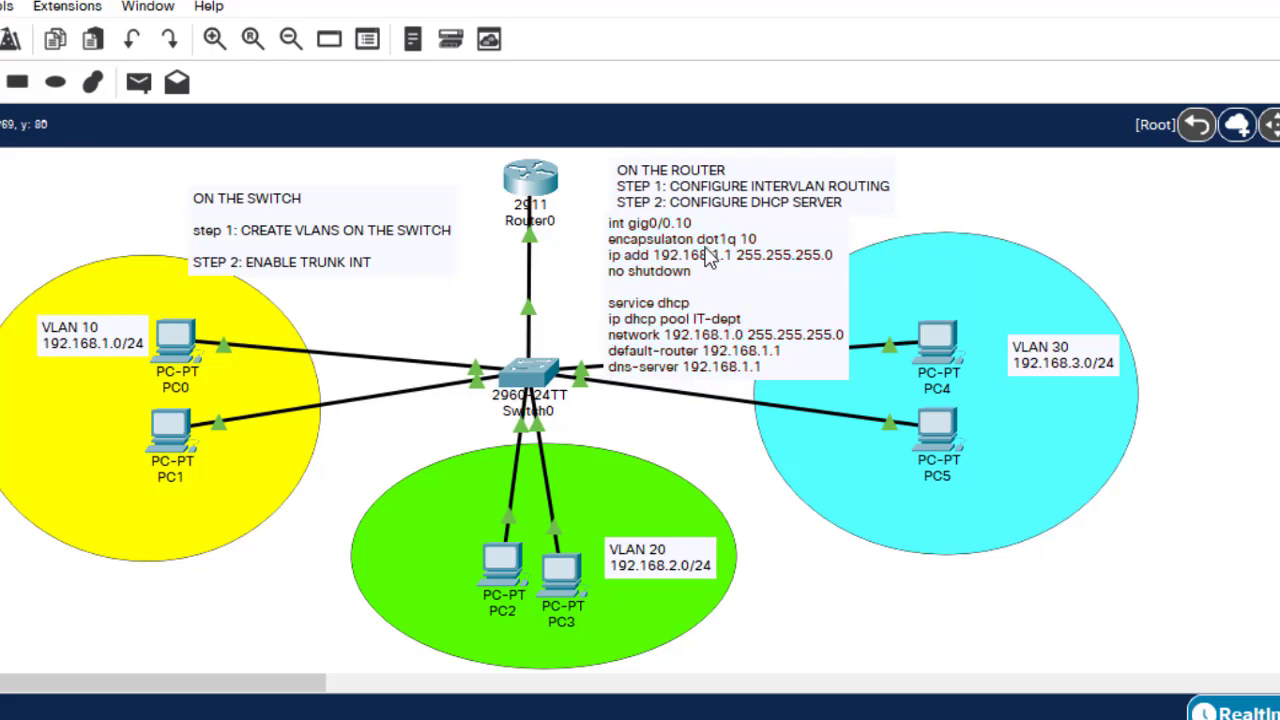
mouse_move(744, 302)
left_mouse_down()
mouse_move(754, 316)
mouse_move(746, 308)
left_mouse_up()
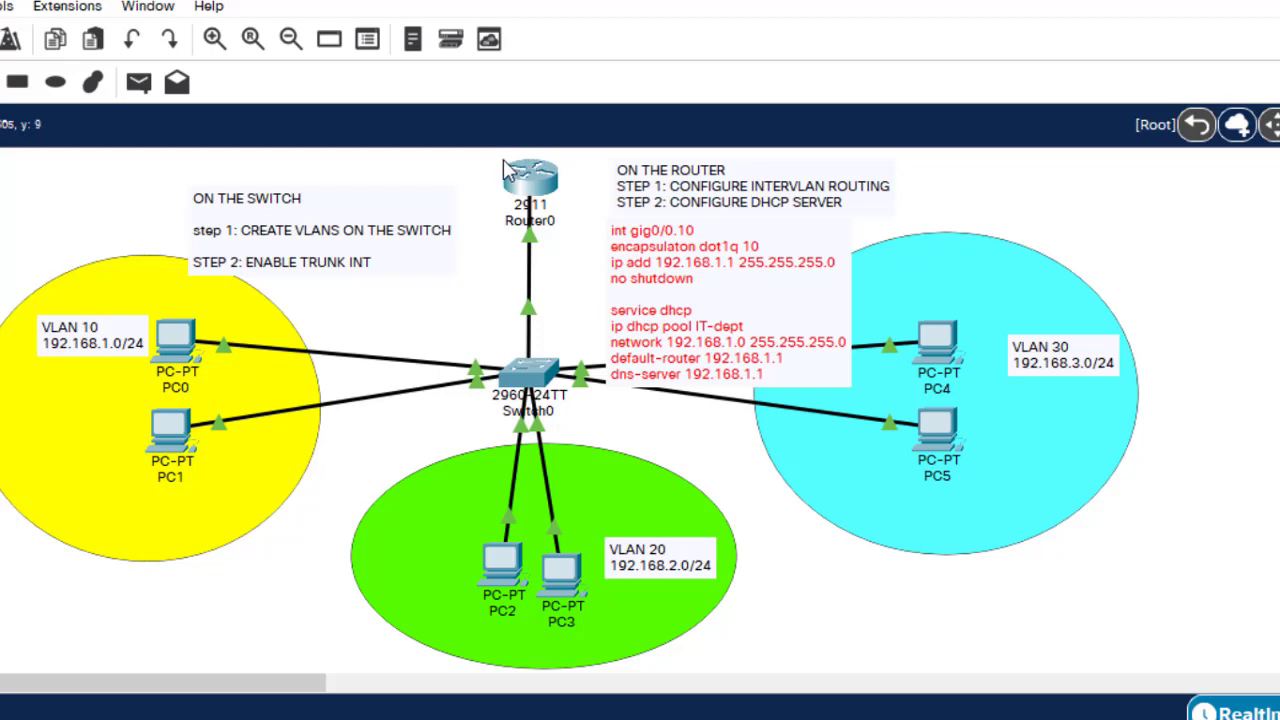
mouse_move(509, 171)
left_click(1113, 232)
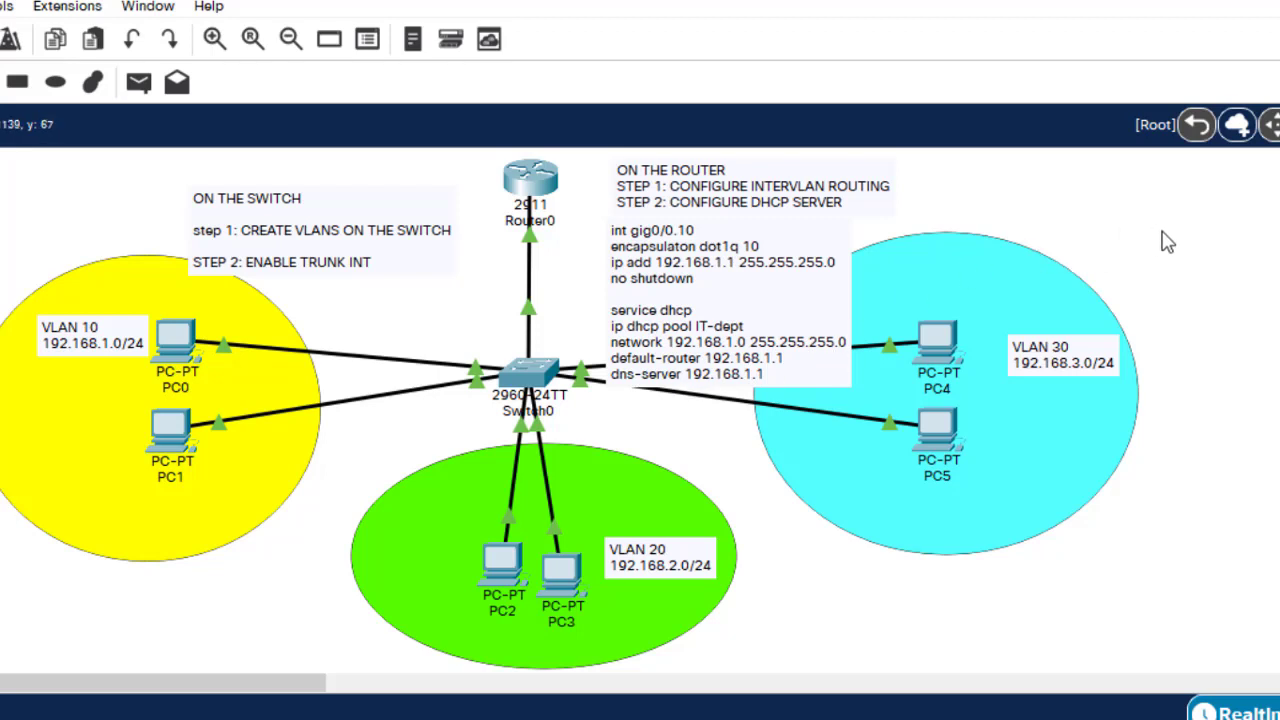
Open Router0's command line and exit interface configuration back to global configuration mode
left_click(530, 182)
key("Return")
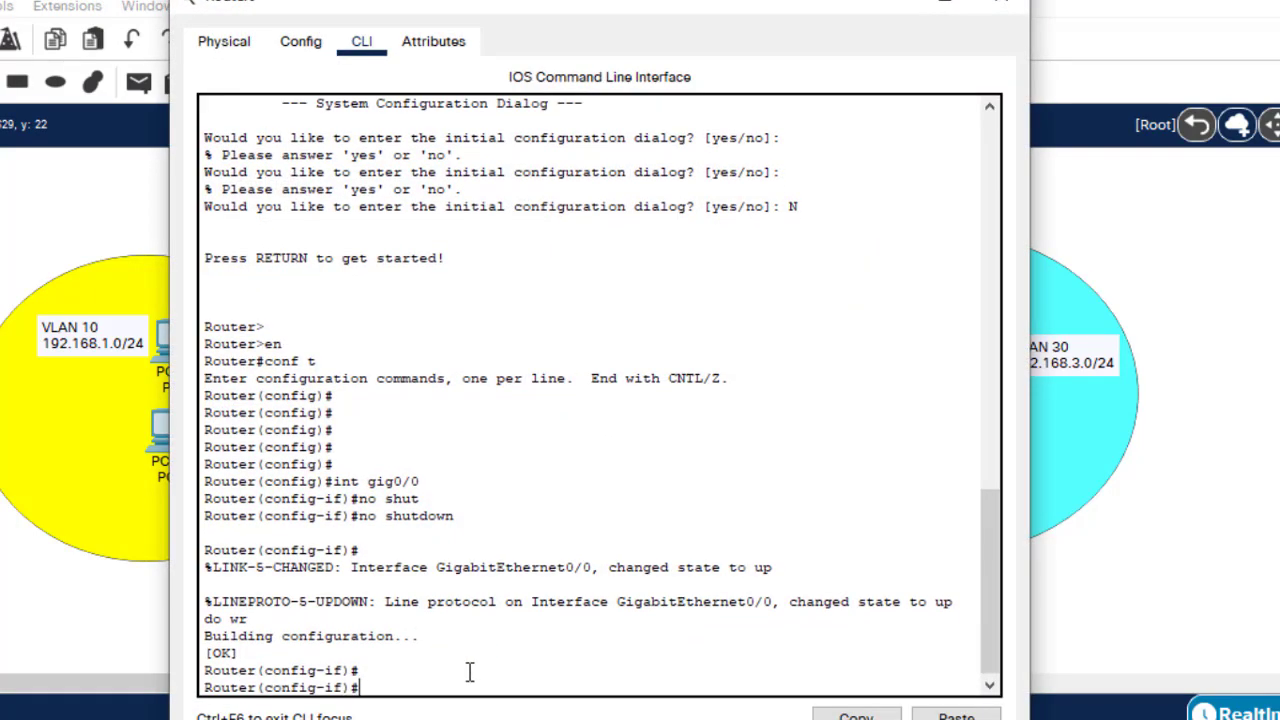
key("Return")
type("exit")
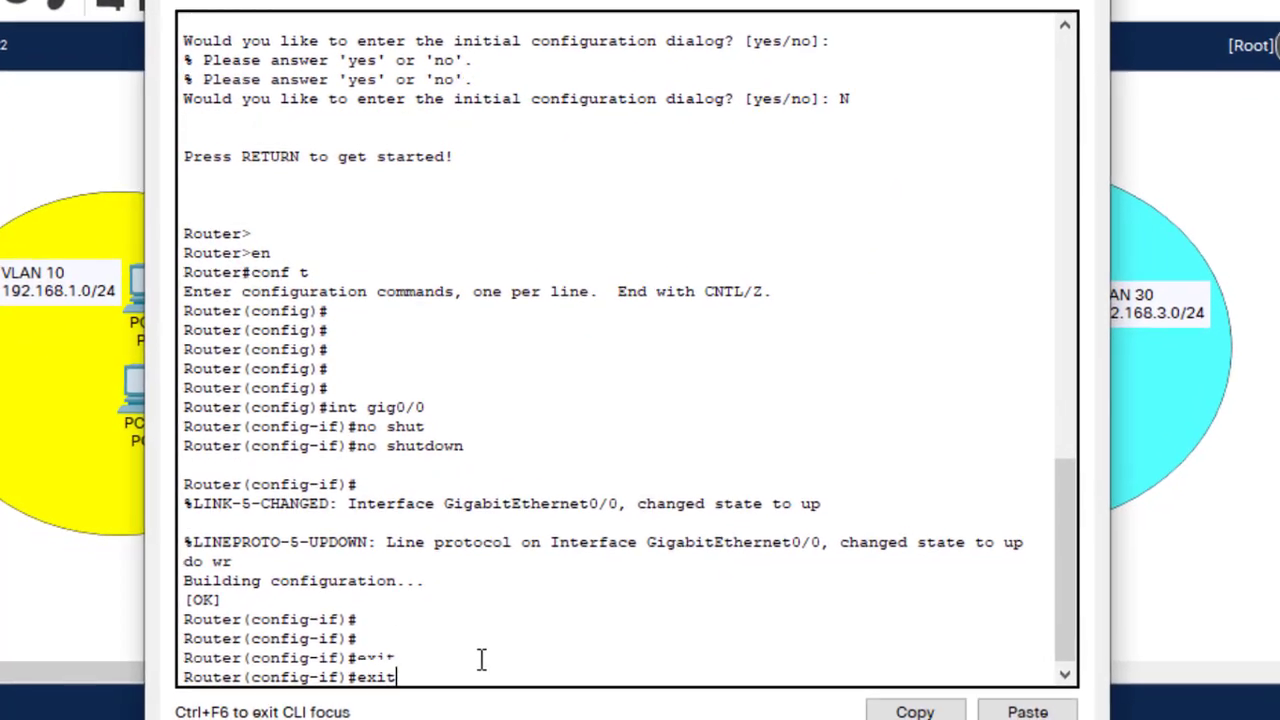
key("Return")
key("Return")
key("Return")
key("Return")
key("Return")
Create subinterface gig0/0.10 on the router and set its encapsulation to dot1Q 10
type("int")
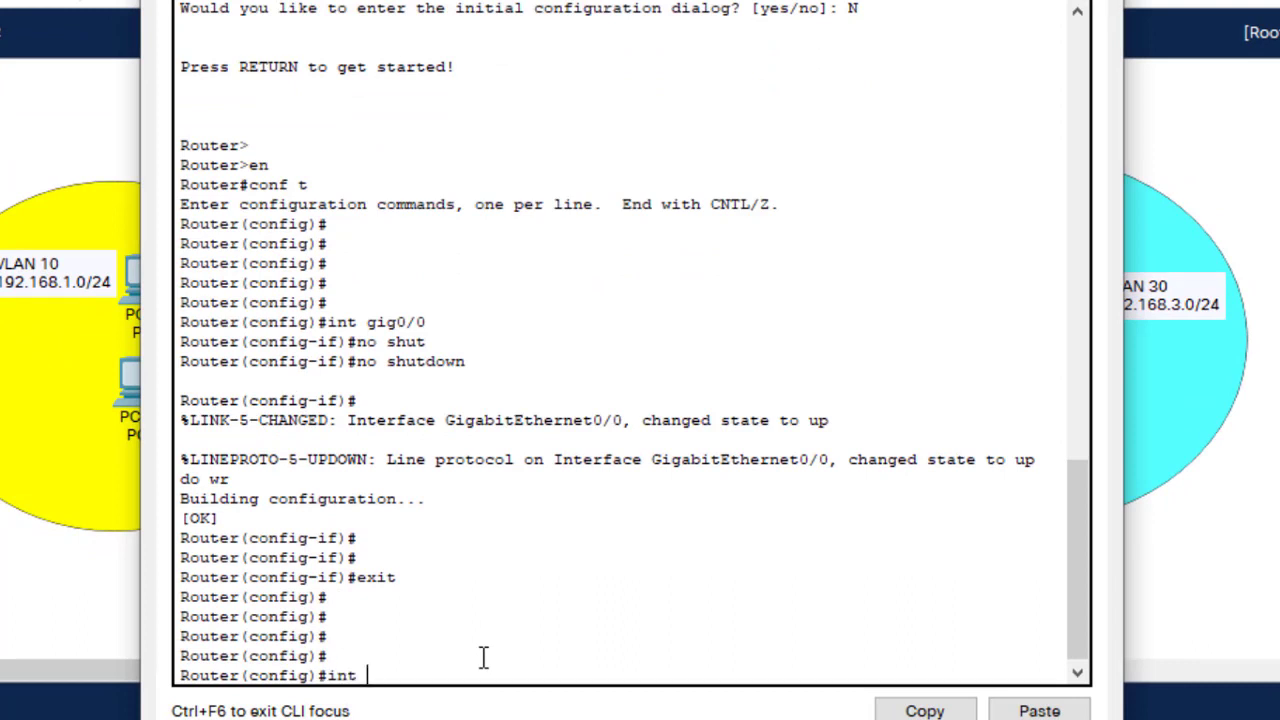
type(" gig0/0.10")
key("Return")
key("Return")
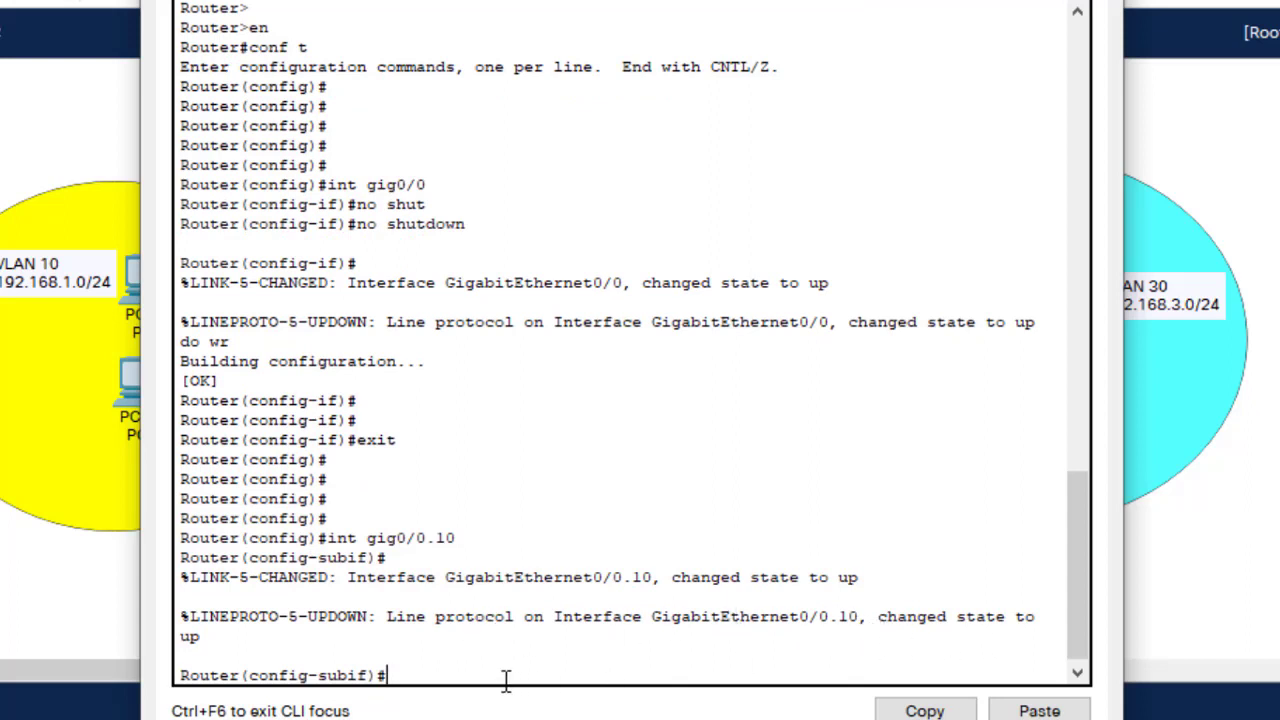
type("enc")
key("Tab")
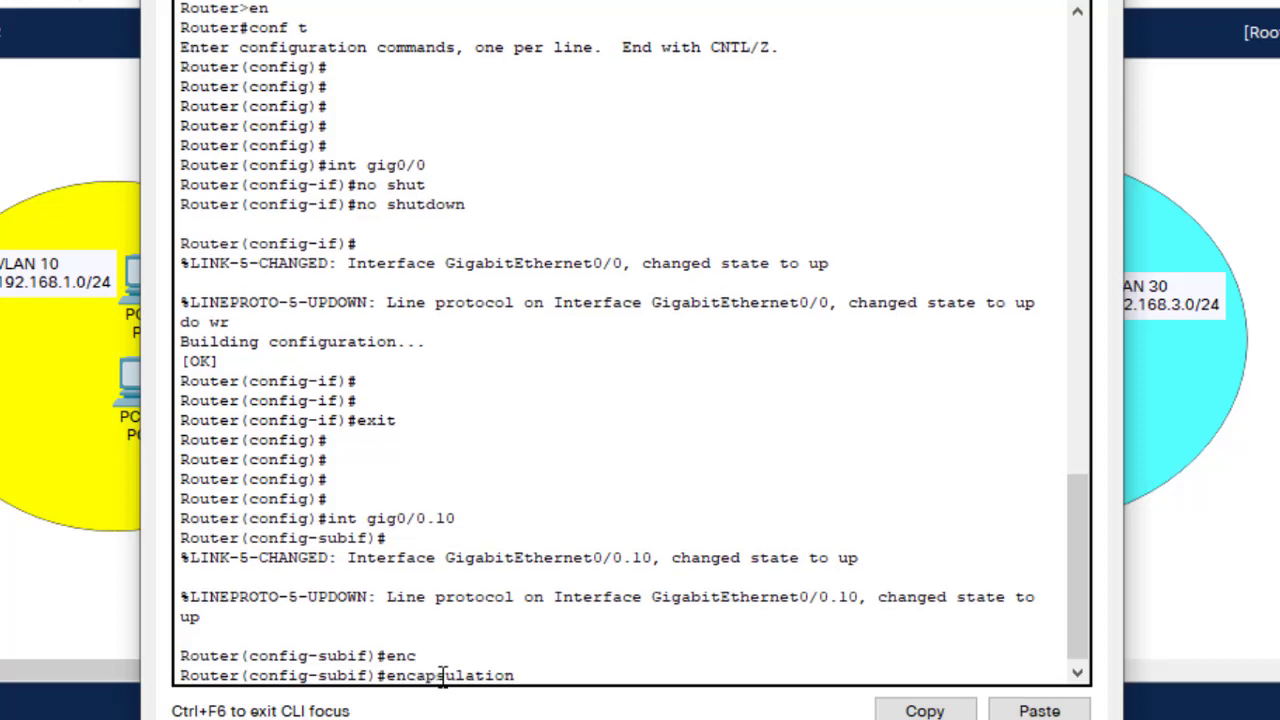
type("do")
key("Tab")
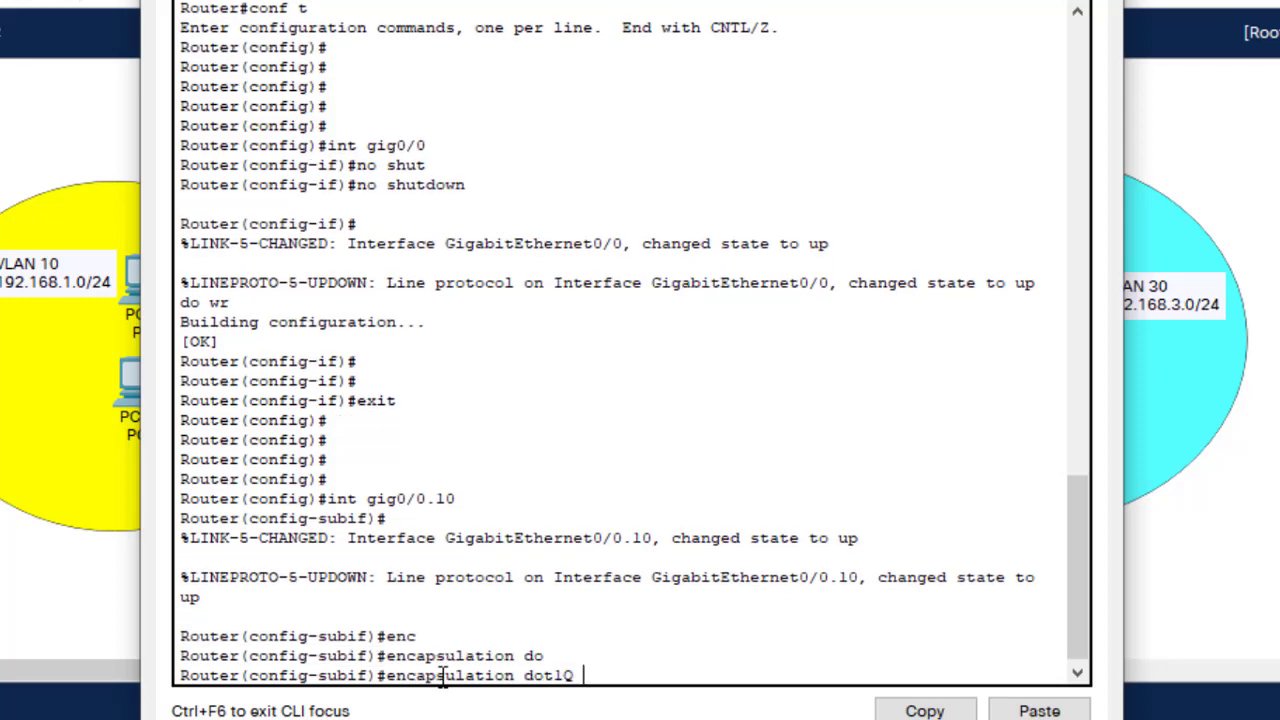
type("10")
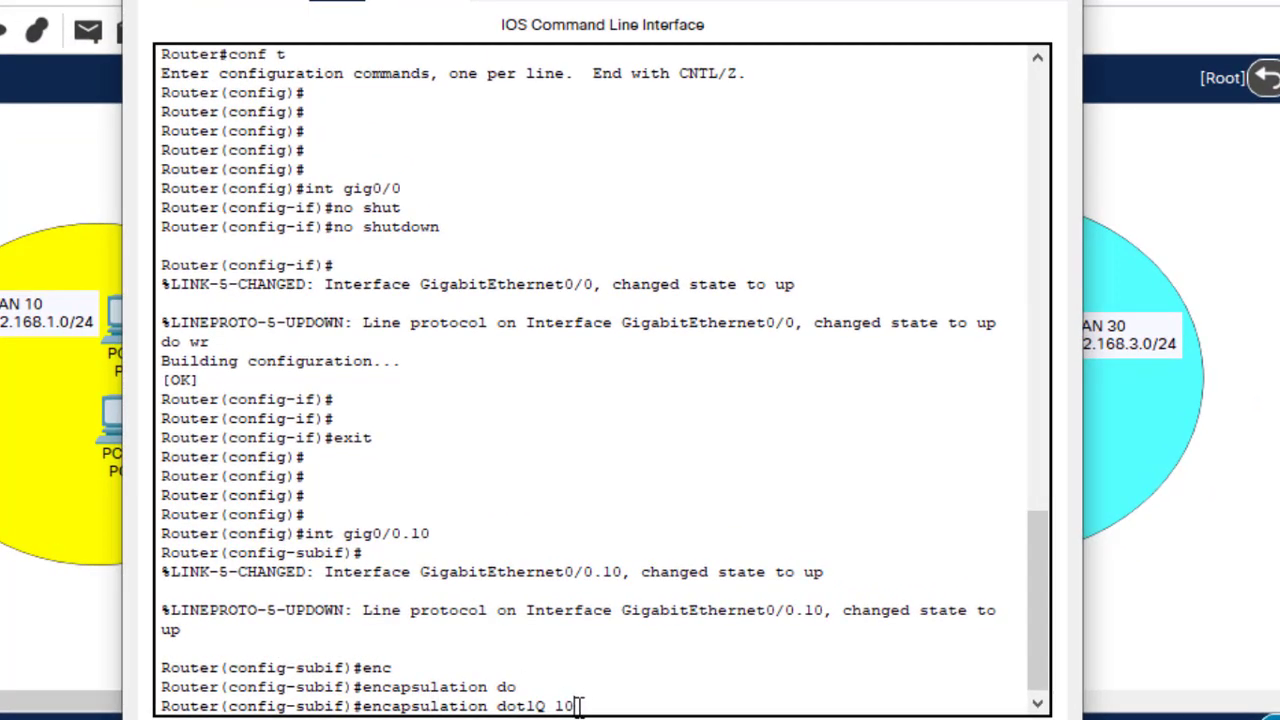
key("Return")
Assign the IP address 192.168.1.1 with mask 255.255.255.0 to subinterface gig0/0.10
type("ip add")
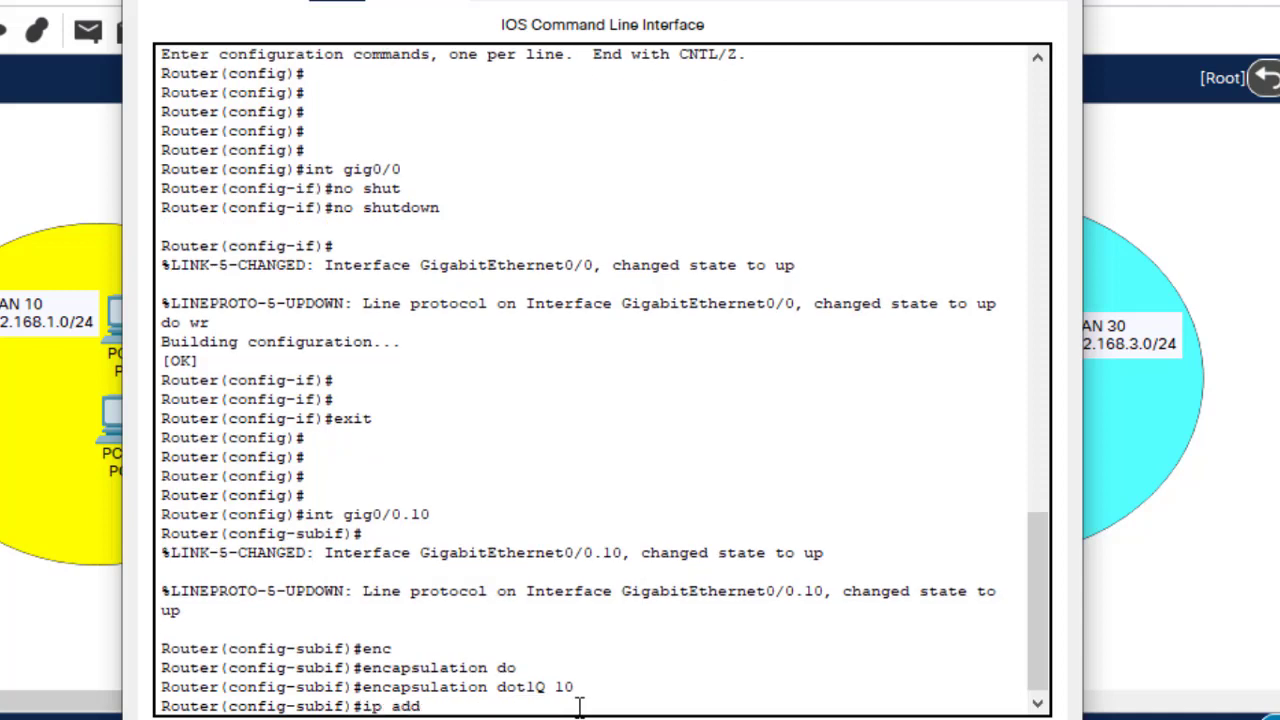
key("Tab")
type("19")
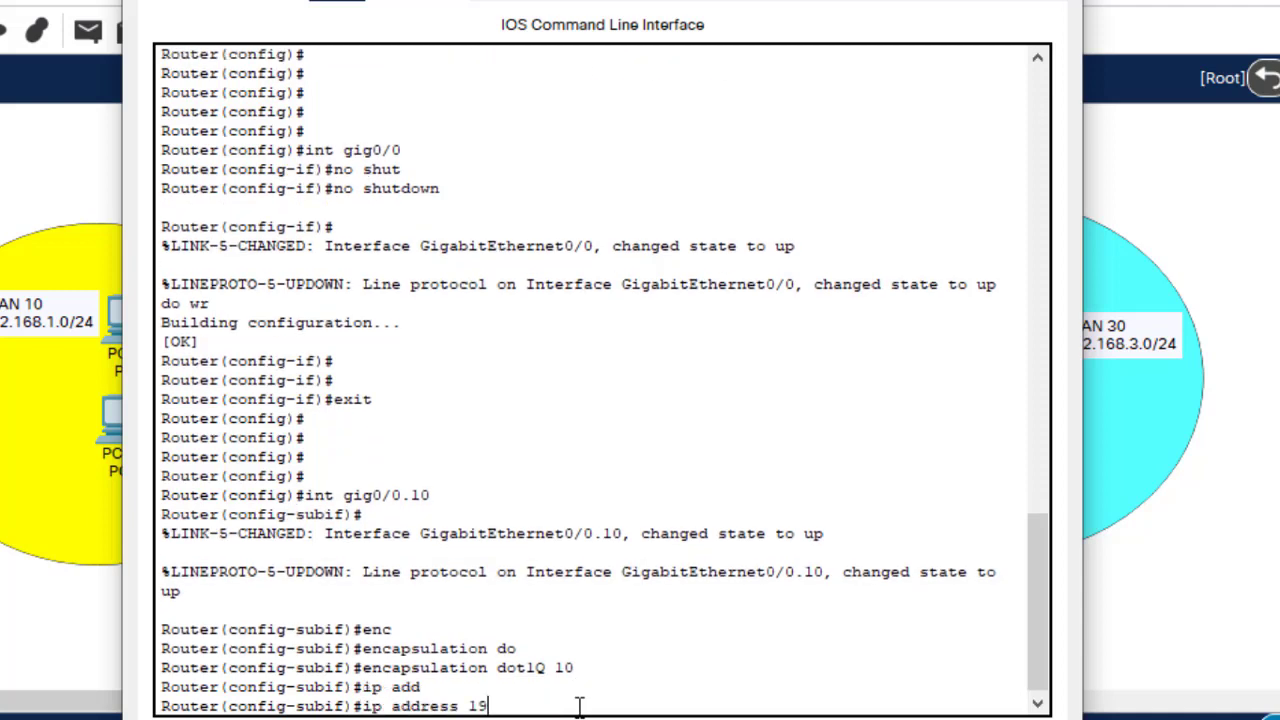
type("2.168.1.1 255.255.")
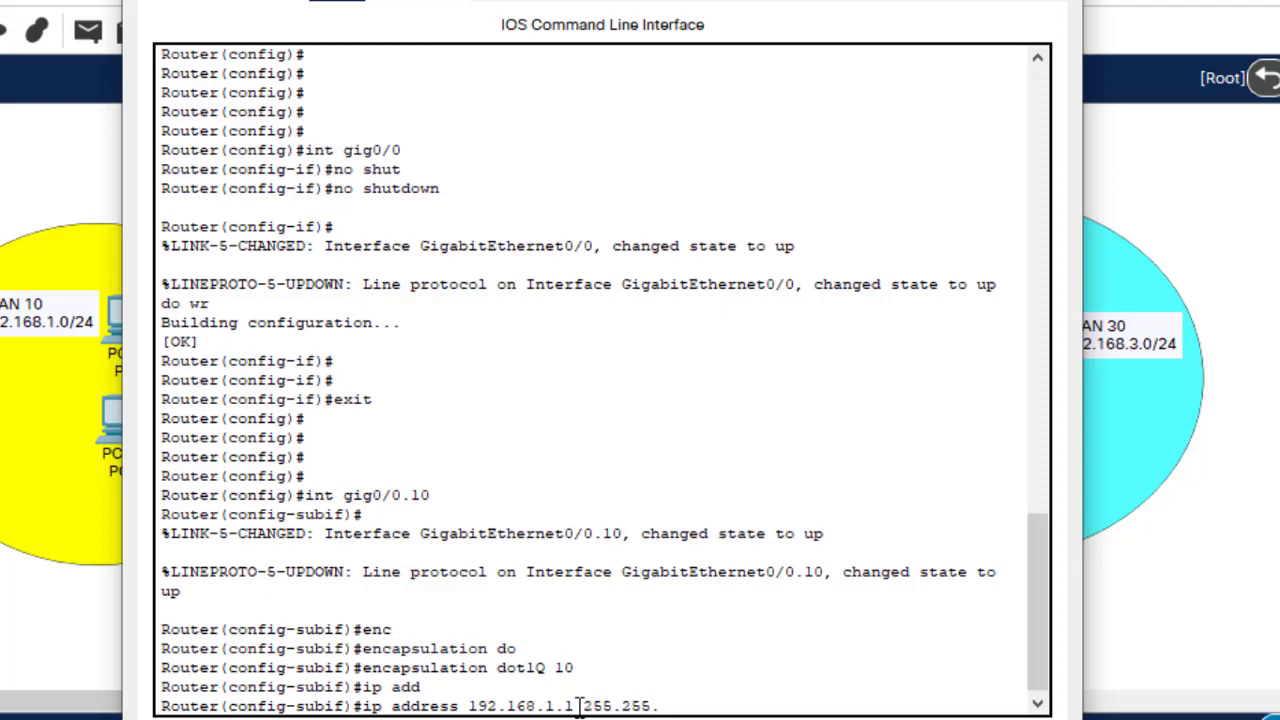
type("255.0")
key("Return")
Enable subinterface gig0/0.10 with "no shutdown" and exit to global configuration mode
type("no")
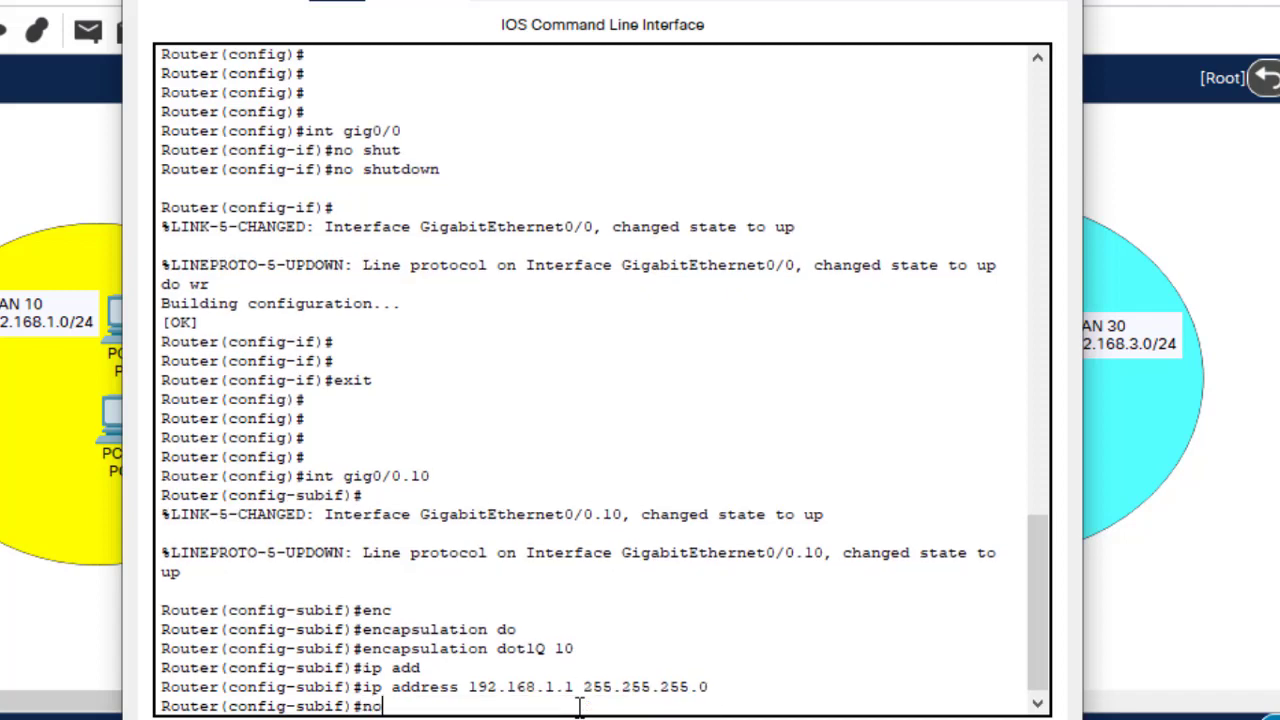
type(" shut")
key("Tab")
key("Return")
key("Return")
key("Return")
key("Return")
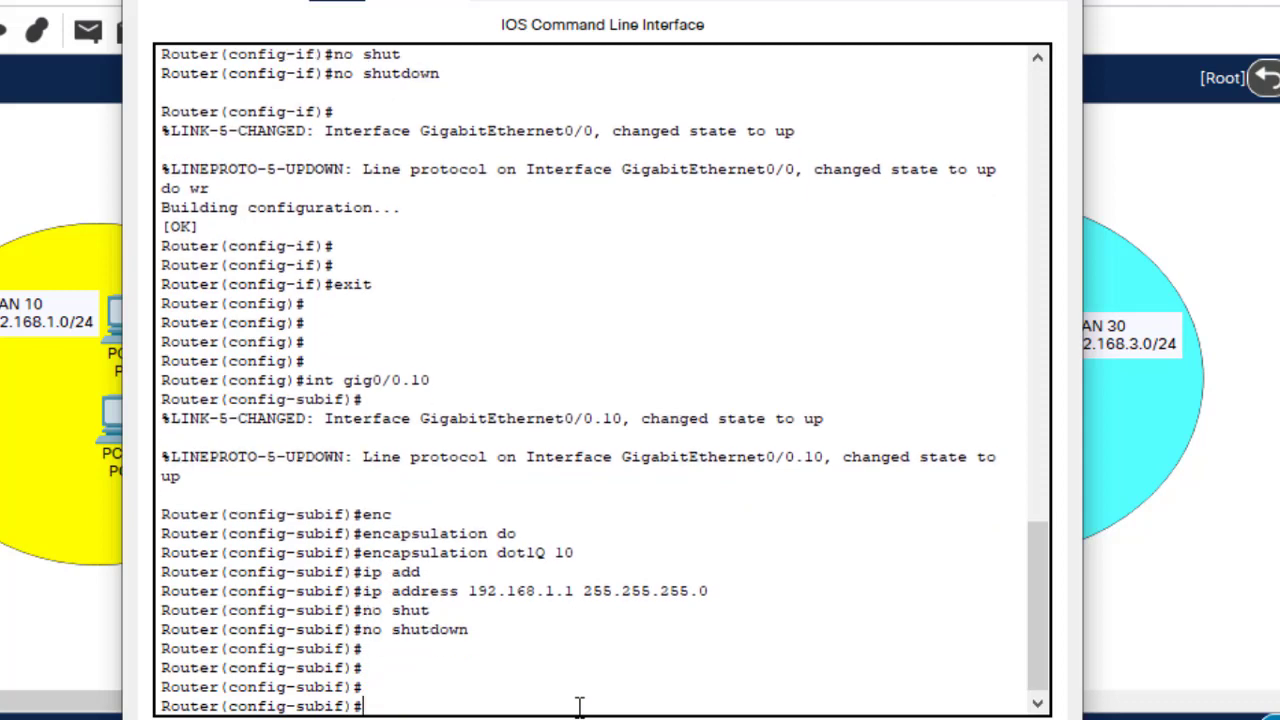
type("exi")
key("Return")
key("Return")
key("Return")
key("Return")
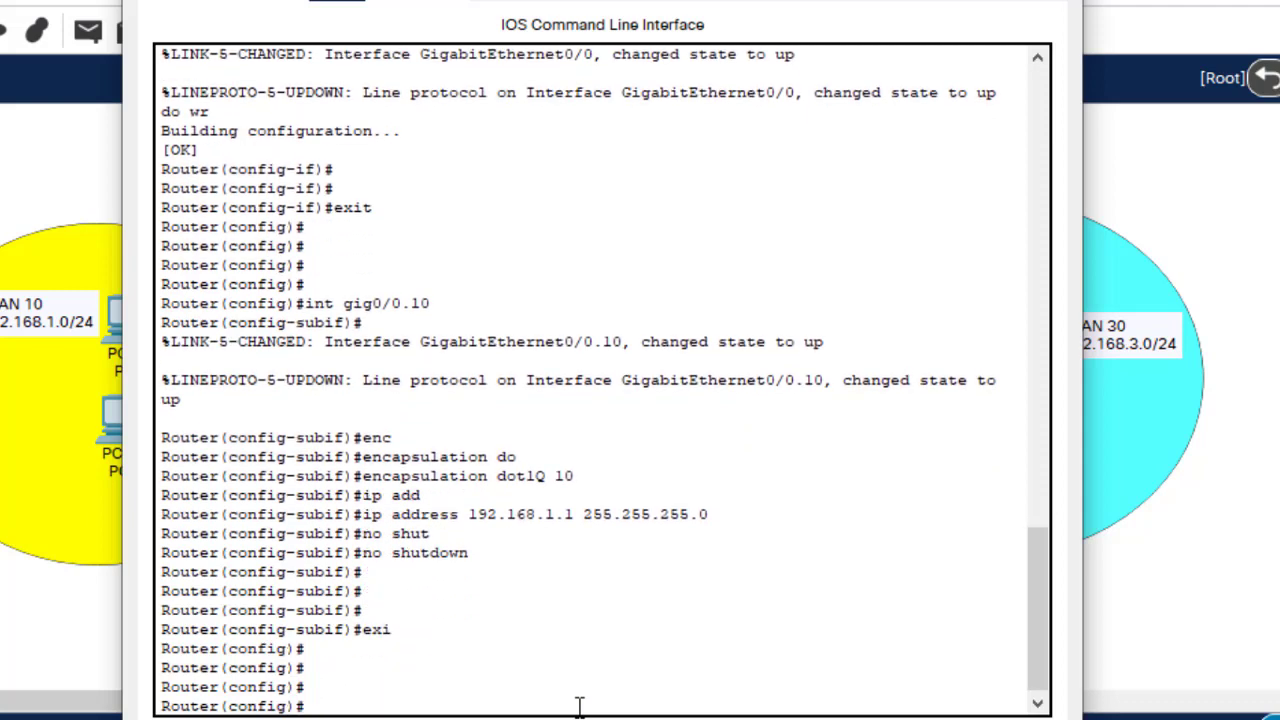
Reuse the earlier interface command to create subinterface gig0/0.20 and enter its configuration
key("Up")
key("Up")
key("Up")
key("Up")
key("Up")
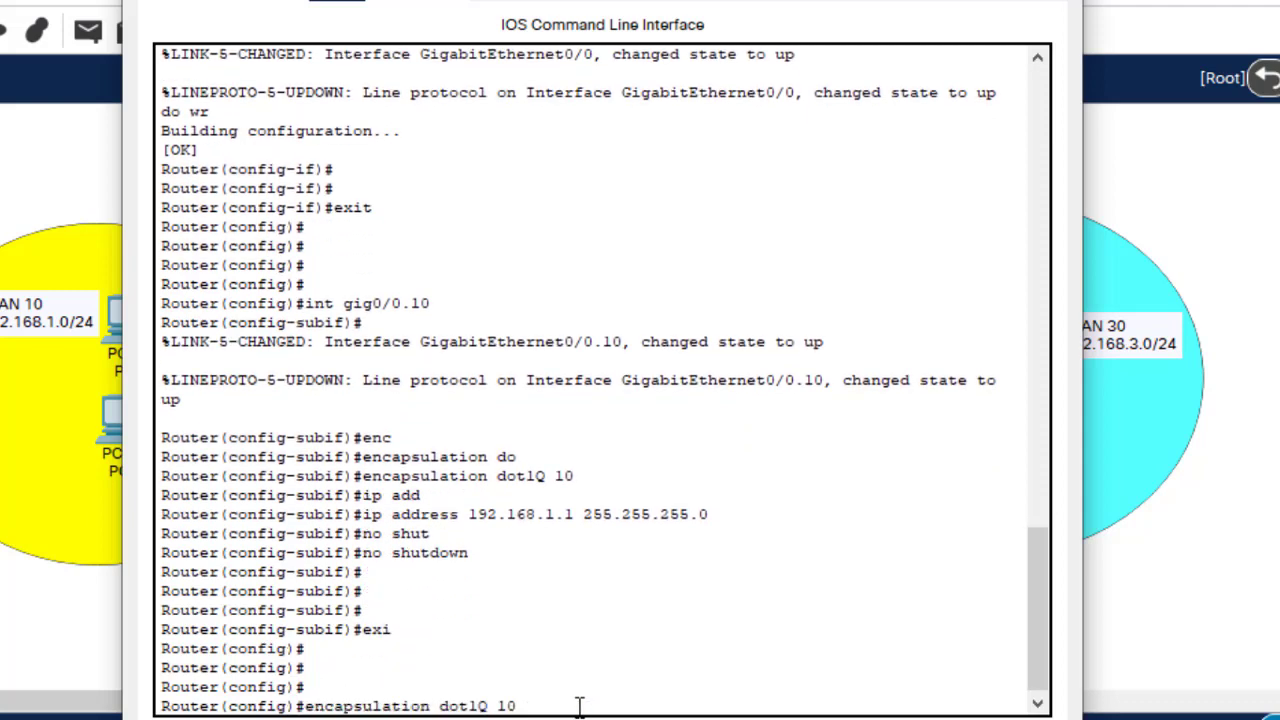
key("BackSpace")
key("BackSpace")
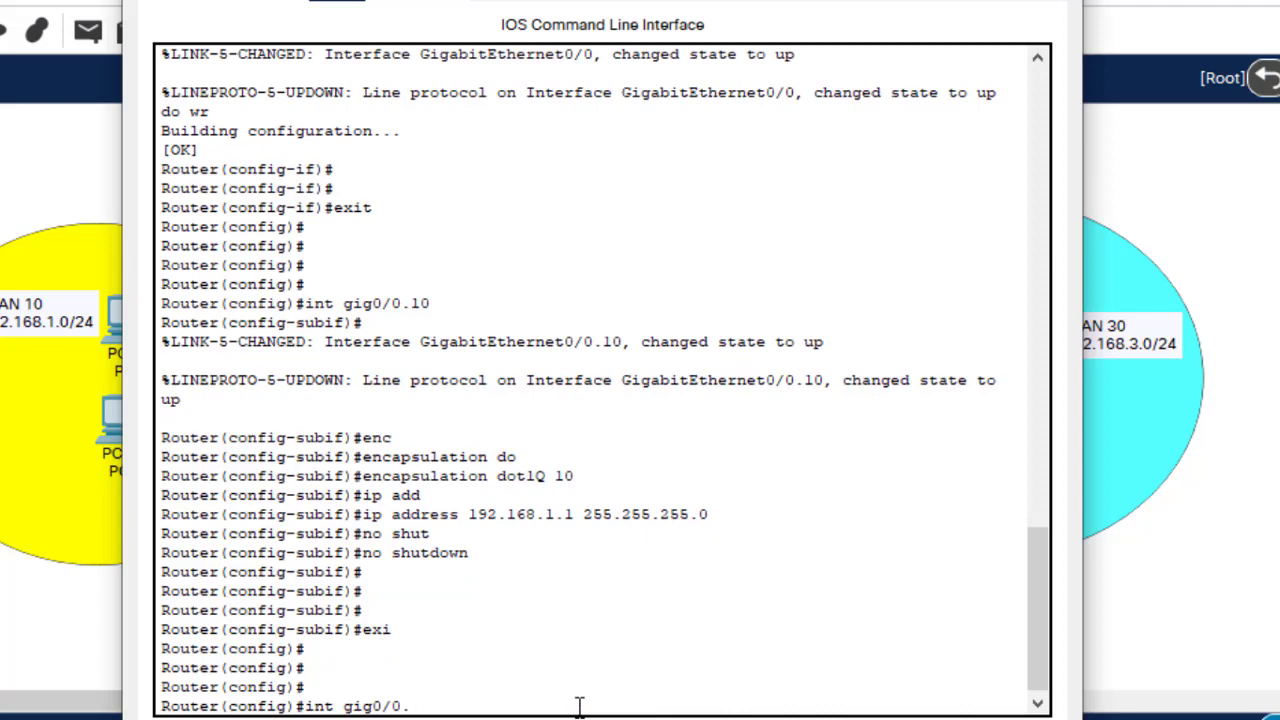
type("20")
key("Return")
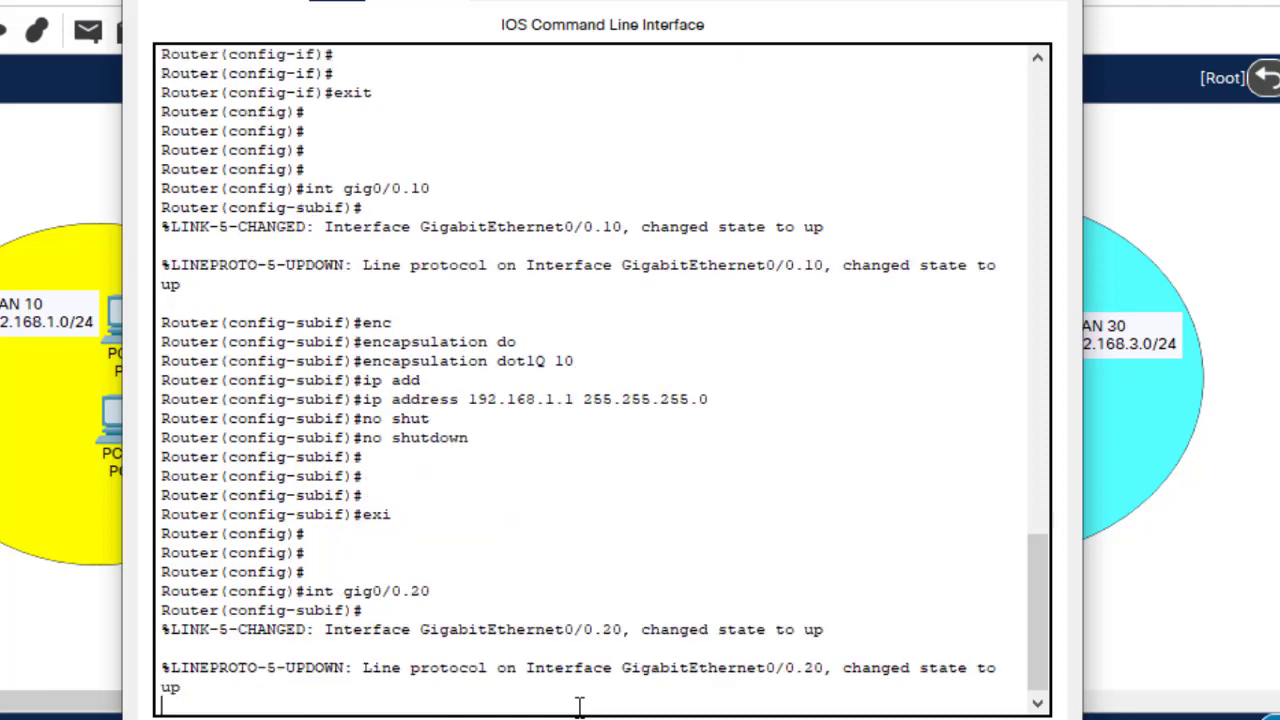
key("Return")
Set the encapsulation of subinterface gig0/0.20 to dot1Q 20 by reusing the earlier encapsulation command
key("Up")
key("Up")
key("Up")
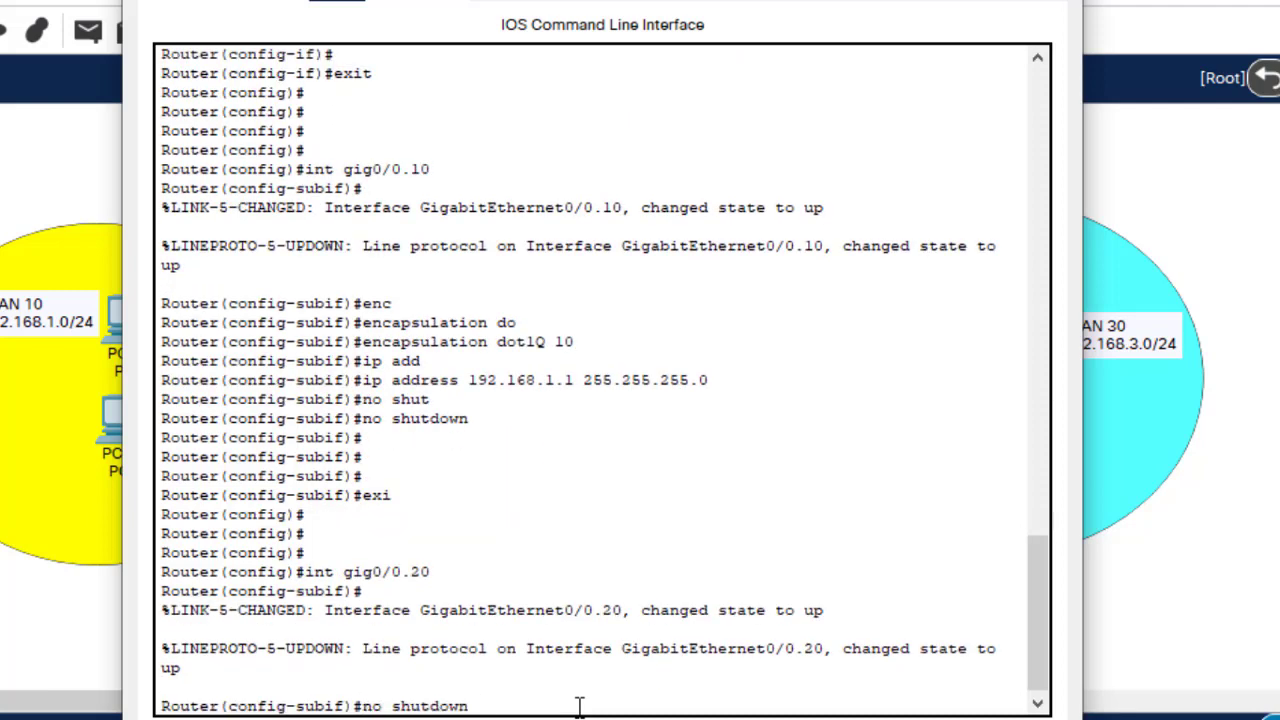
key("Up")
key("Up")
key("Up")
key("Up")
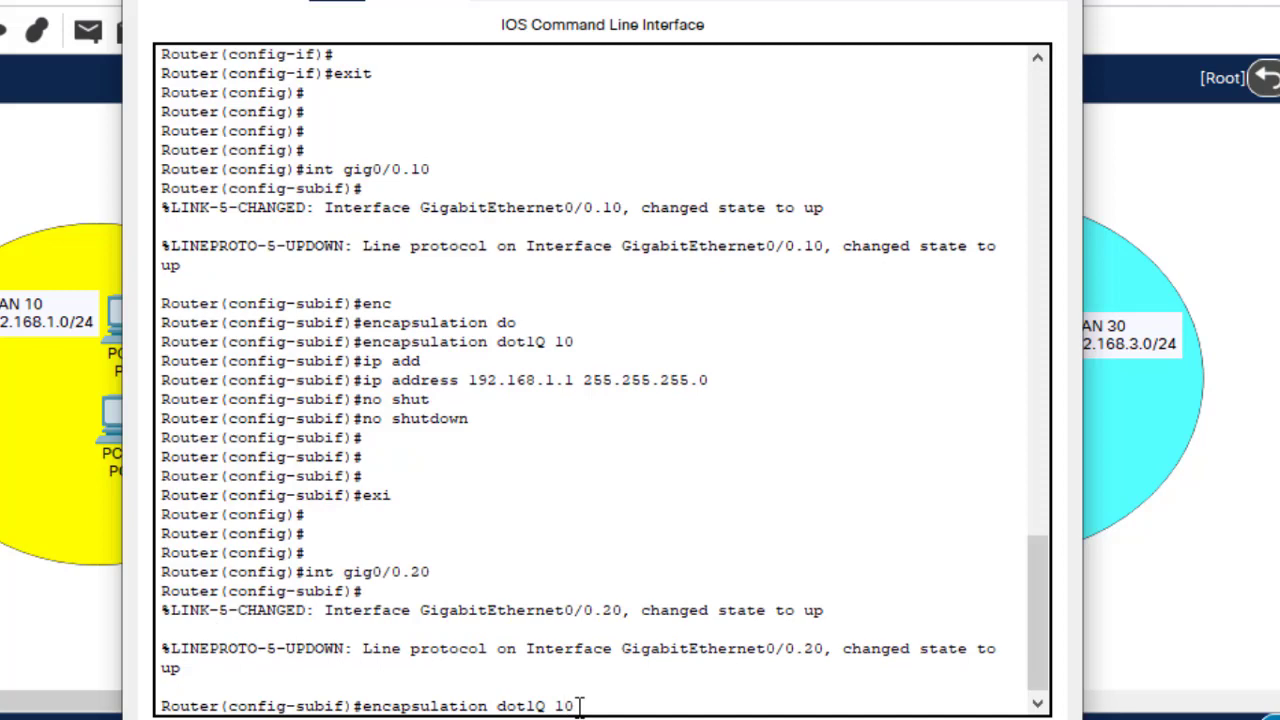
key("BackSpace")
key("BackSpace")
type("20")
key("Return")
Assign the IP address 192.168.2.1 with mask 255.255.255.0 to subinterface gig0/0.20
key("Up")
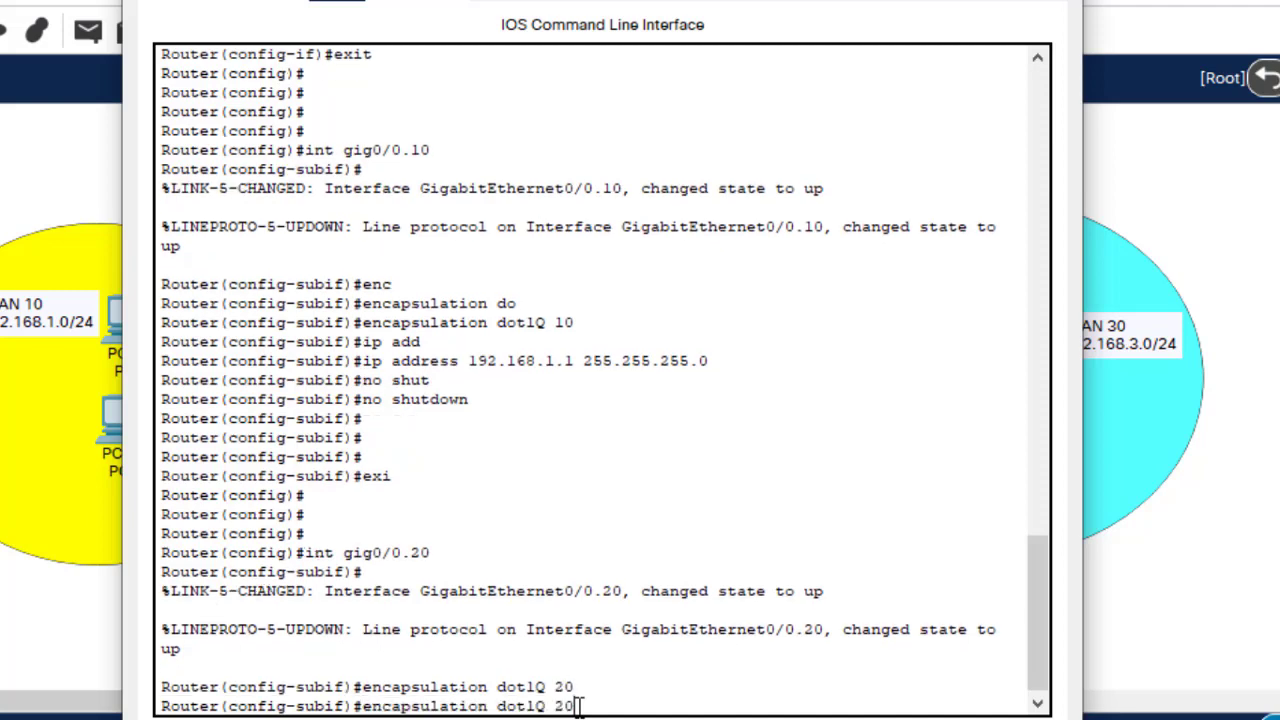
key("Up")
key("Up")
key("Up")
key("Up")
key("Up")
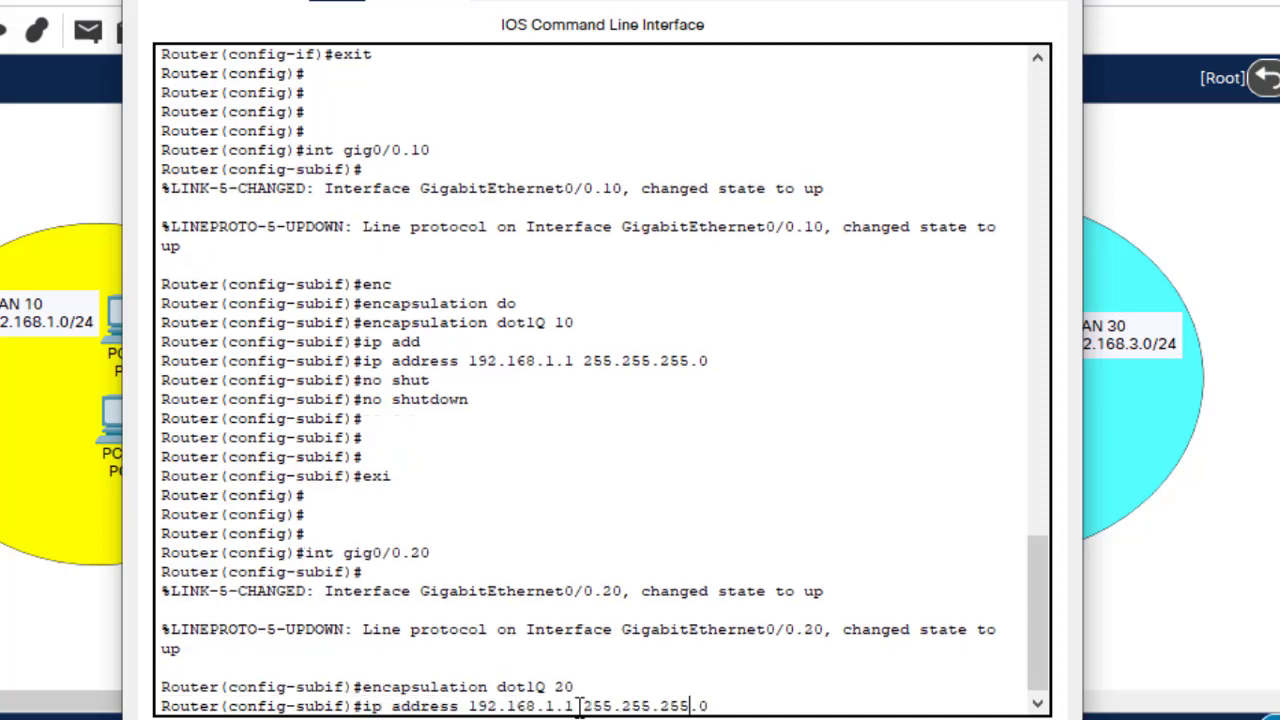
key("Left")
key("Left")
key("Left")
key("Left")
key("Left")
key("Left")
key("Left")
key("Left")
key("Left")
key("Left")
key("Left")
key("Left")
key("Left")
key("BackSpace")
type("2")
key("Return")
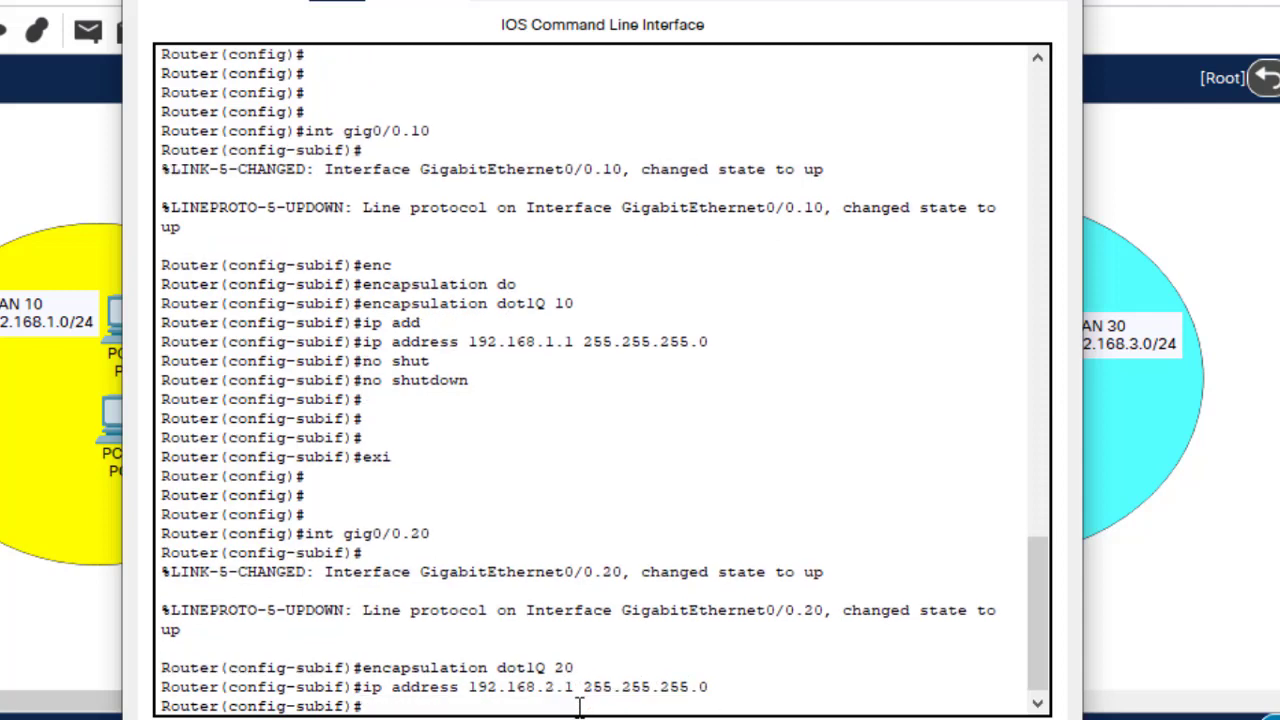
Enable subinterface gig0/0.20 with "no sh" and exit to global configuration mode
type("no sh")
key("Return")
type("exit")
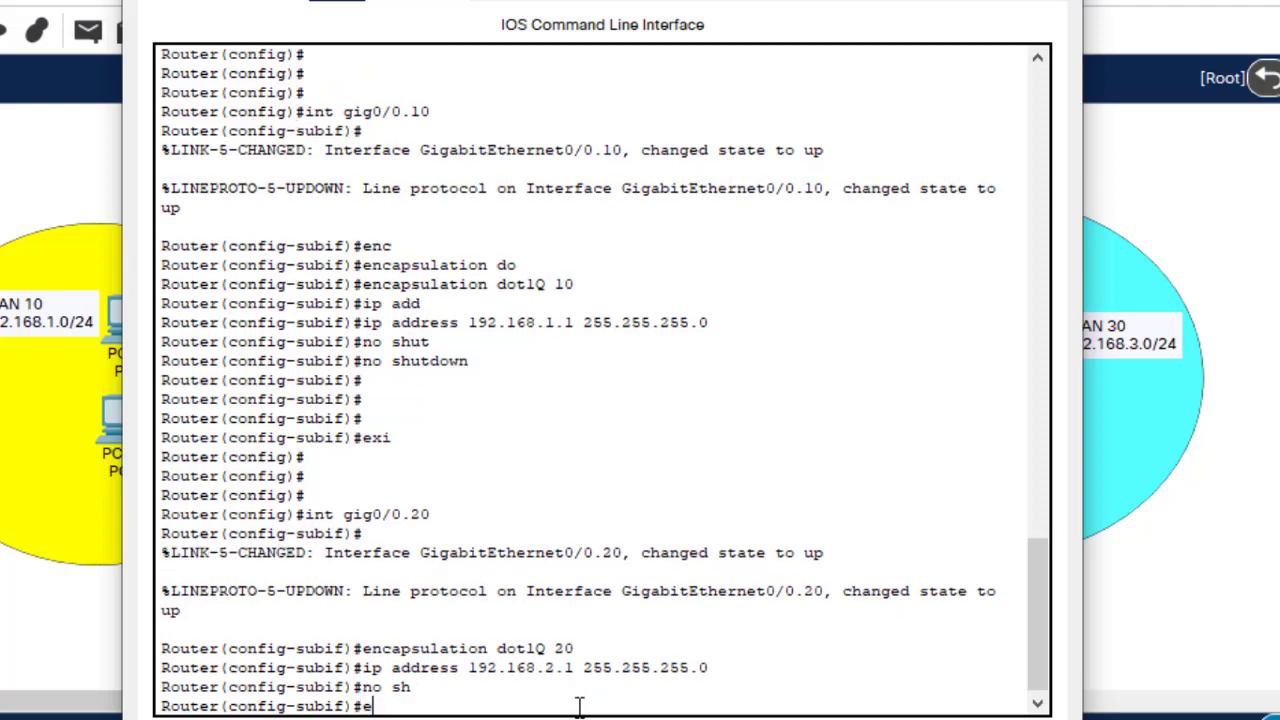
key("Return")
key("Return")
key("Return")
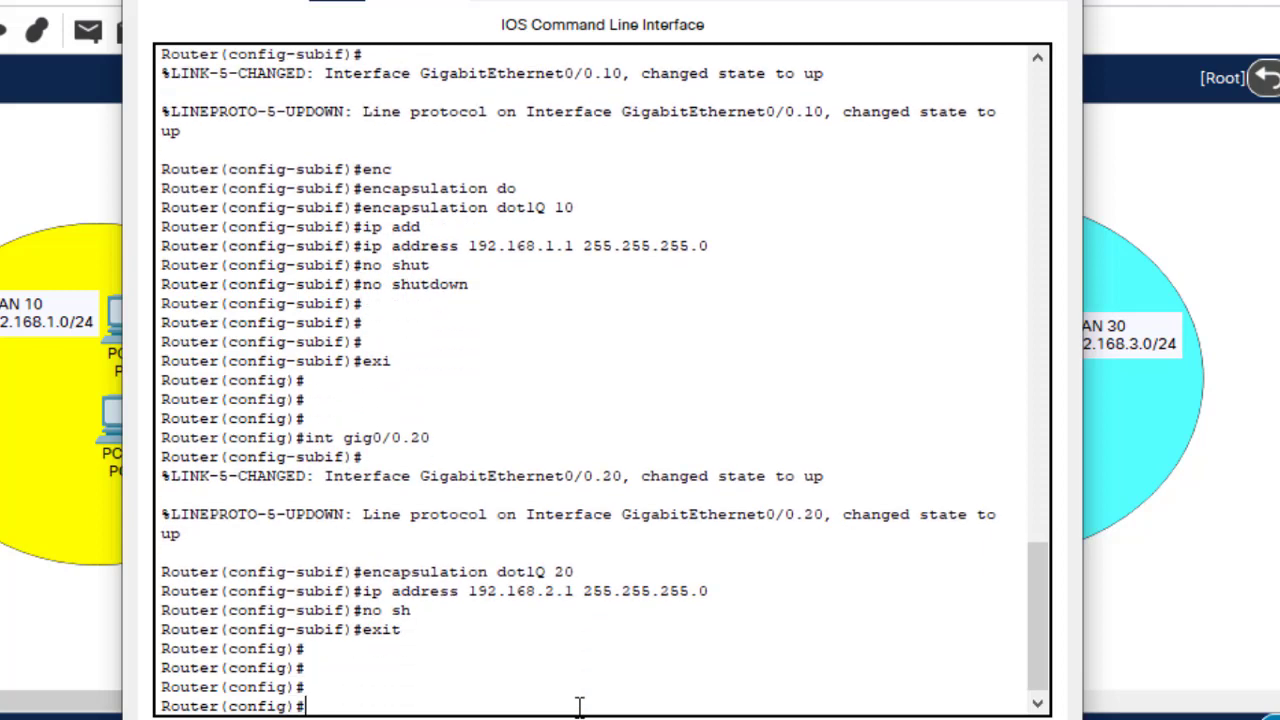
Reuse the earlier interface command to create subinterface gig0/0.30 and enter its configuration
key("Up")
key("Up")
key("Up")
key("Up")
key("Up")
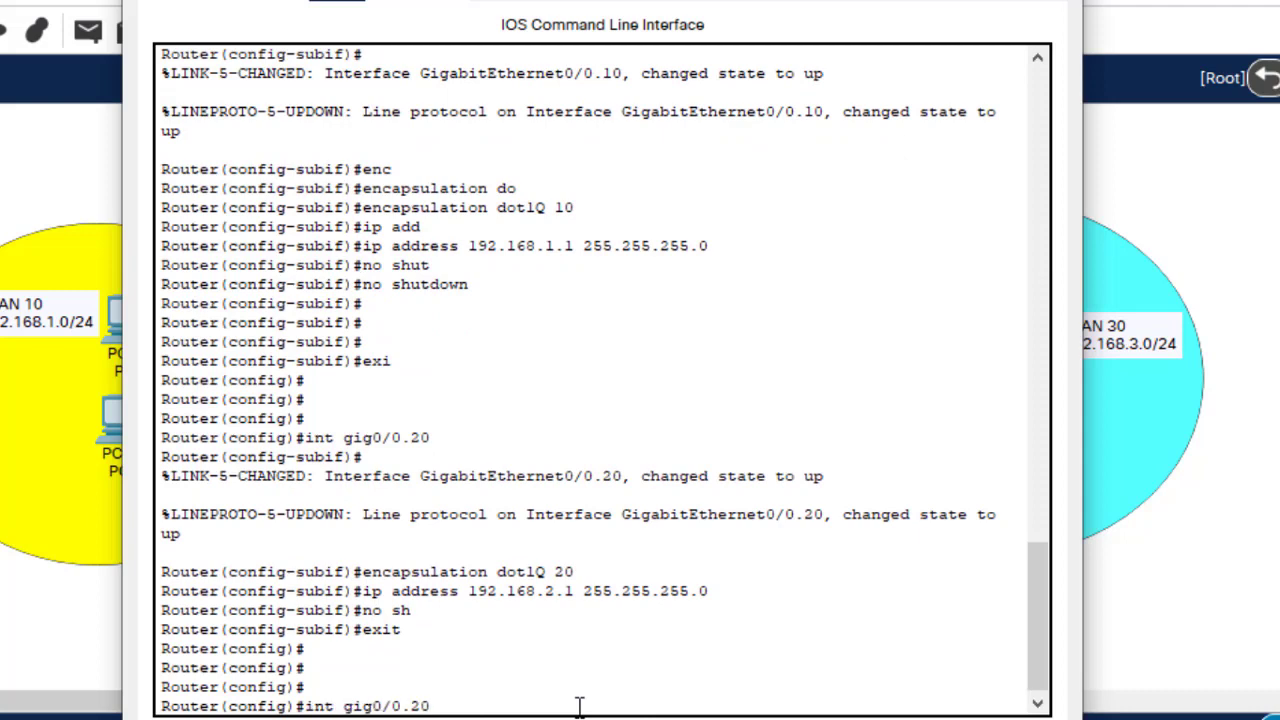
key("BackSpace")
key("BackSpace")
type("30")
key("Return")
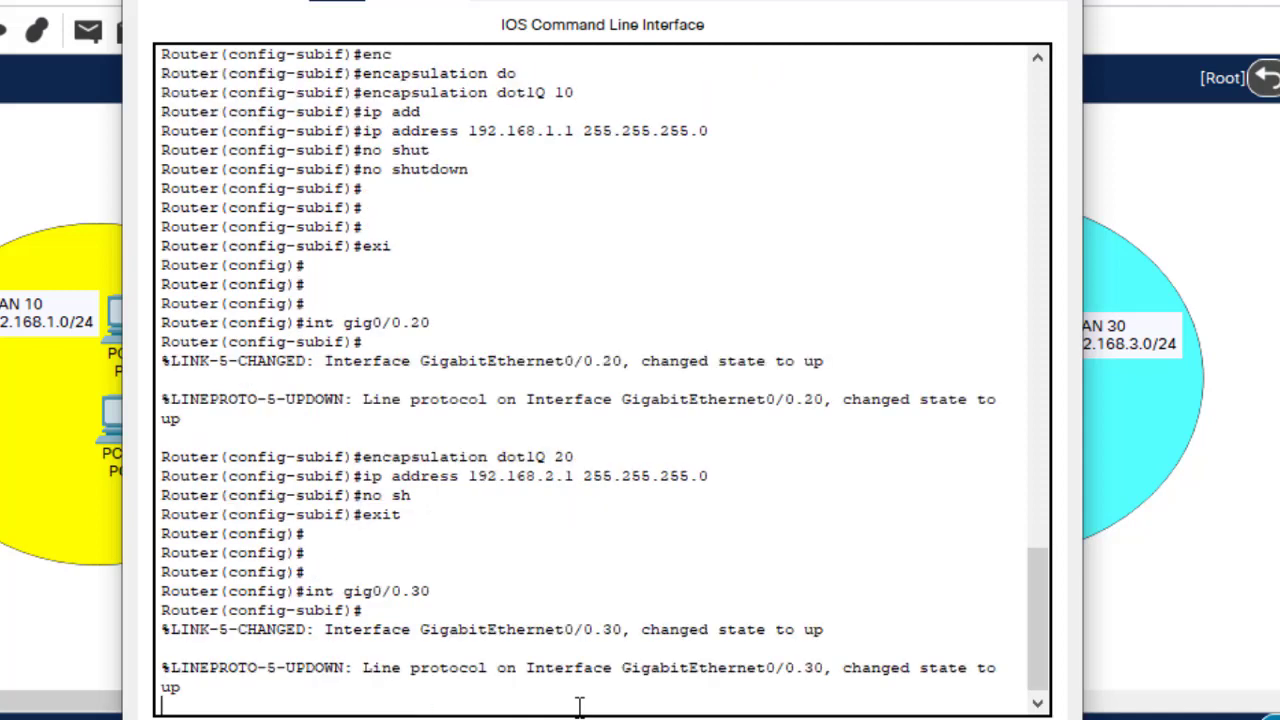
Set the encapsulation of subinterface gig0/0.30 to dot1Q 30
key("Up")
key("Up")
key("Up")
key("Up")
key("Up")
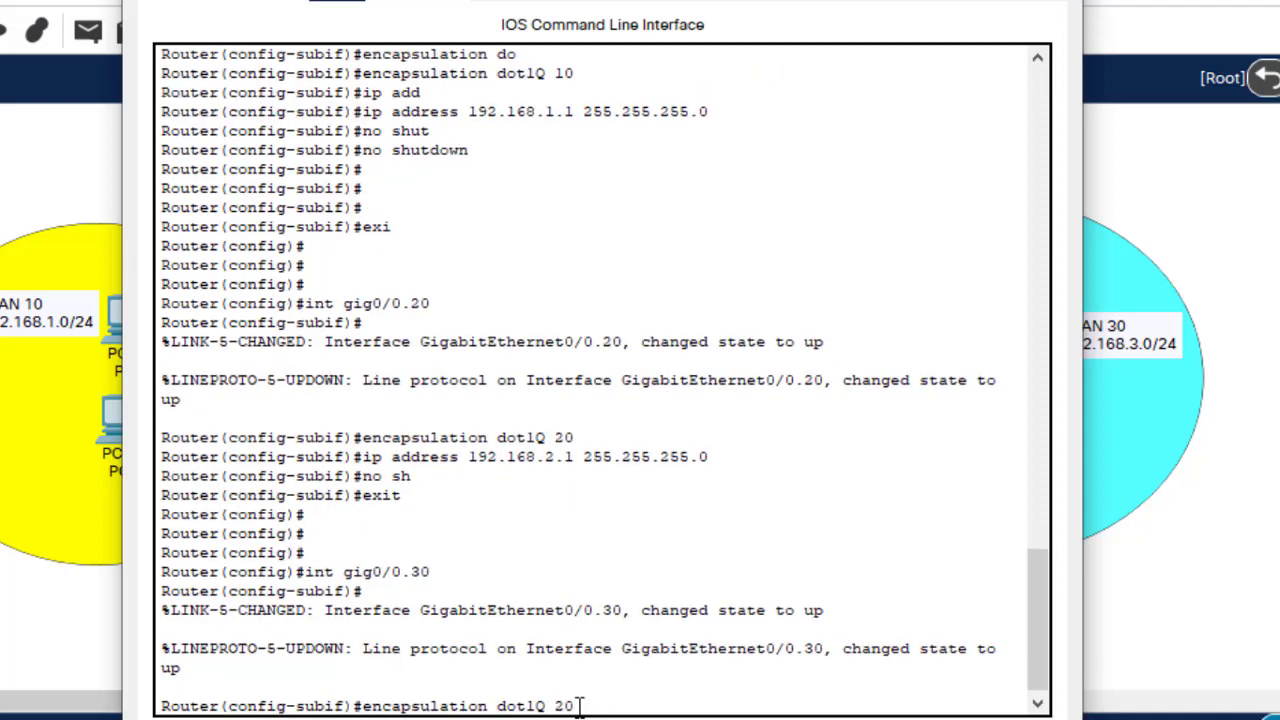
key("BackSpace")
key("BackSpace")
type("30")
key("Return")
Assign the IP address 192.168.3.1 with mask 255.255.255.0 to subinterface gig0/0.30
key("Up")
key("Up")
key("Up")
key("Up")
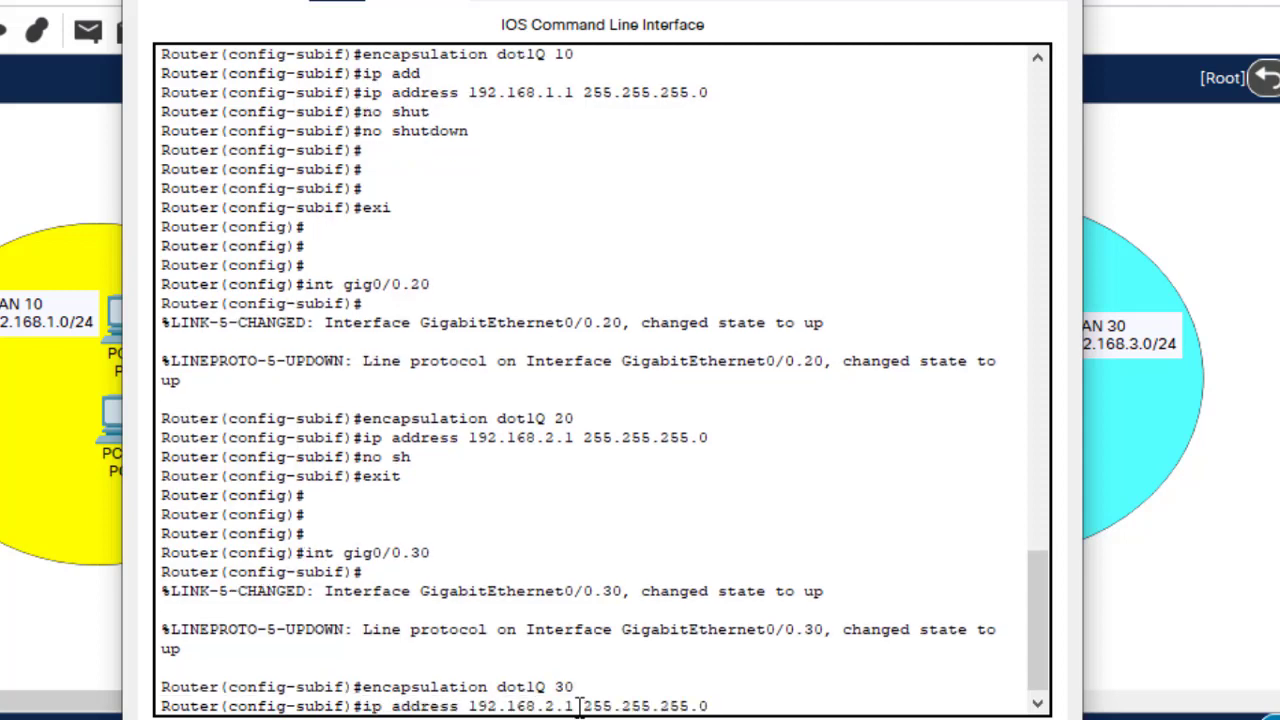
key("Left")
key("Left")
key("Left")
key("Left")
key("Left")
key("Left")
key("Left")
key("Left")
key("Left")
key("Left")
key("Left")
key("Left")
key("Left")
key("Left")
key("BackSpace")
type("3")
key("Return")
Enable subinterface gig0/0.30 with "no sh" and exit to global configuration mode
type("do")
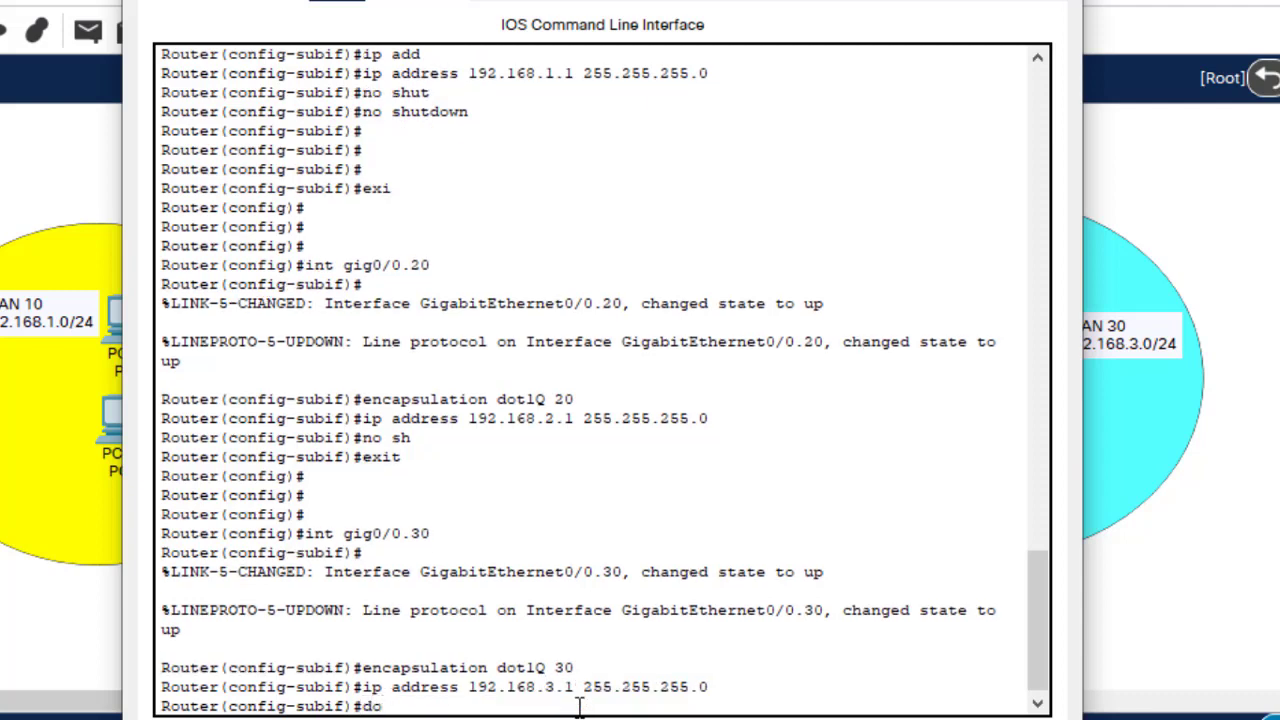
key("BackSpace")
key("BackSpace")
type("no sh")
key("Return")
key("Return")
key("Return")
key("Return")
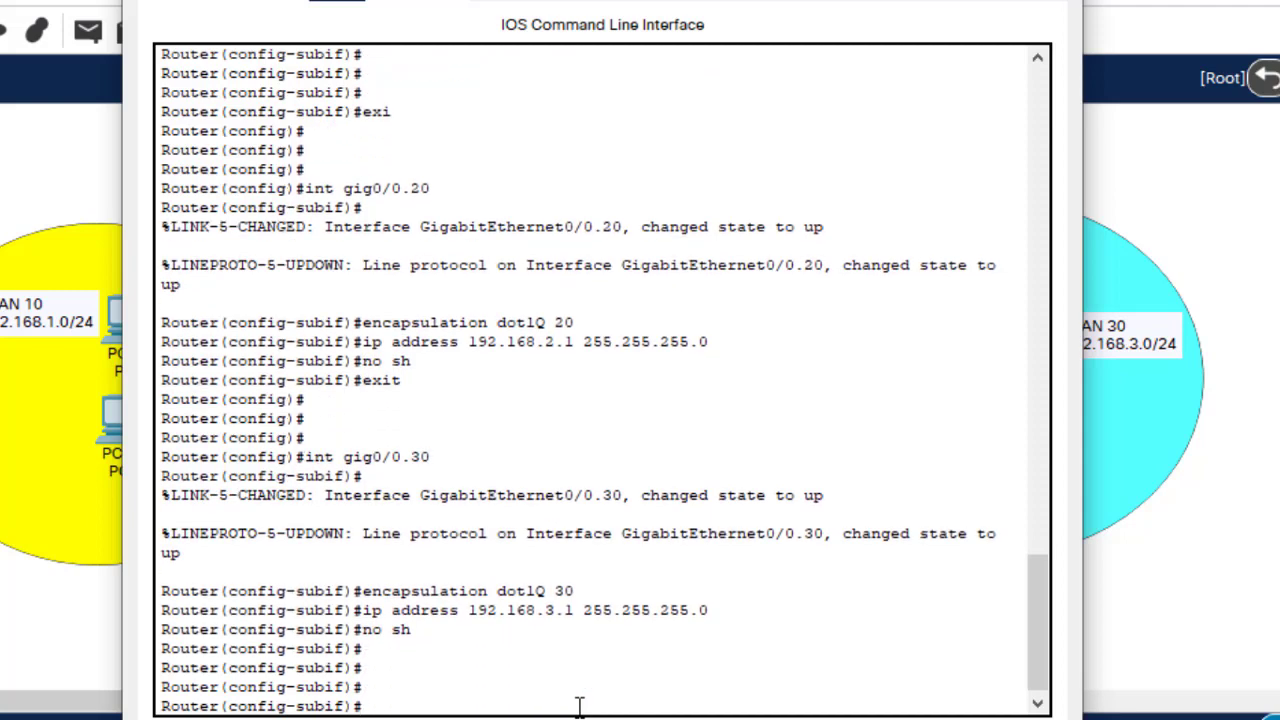
type("exit")
key("Return")
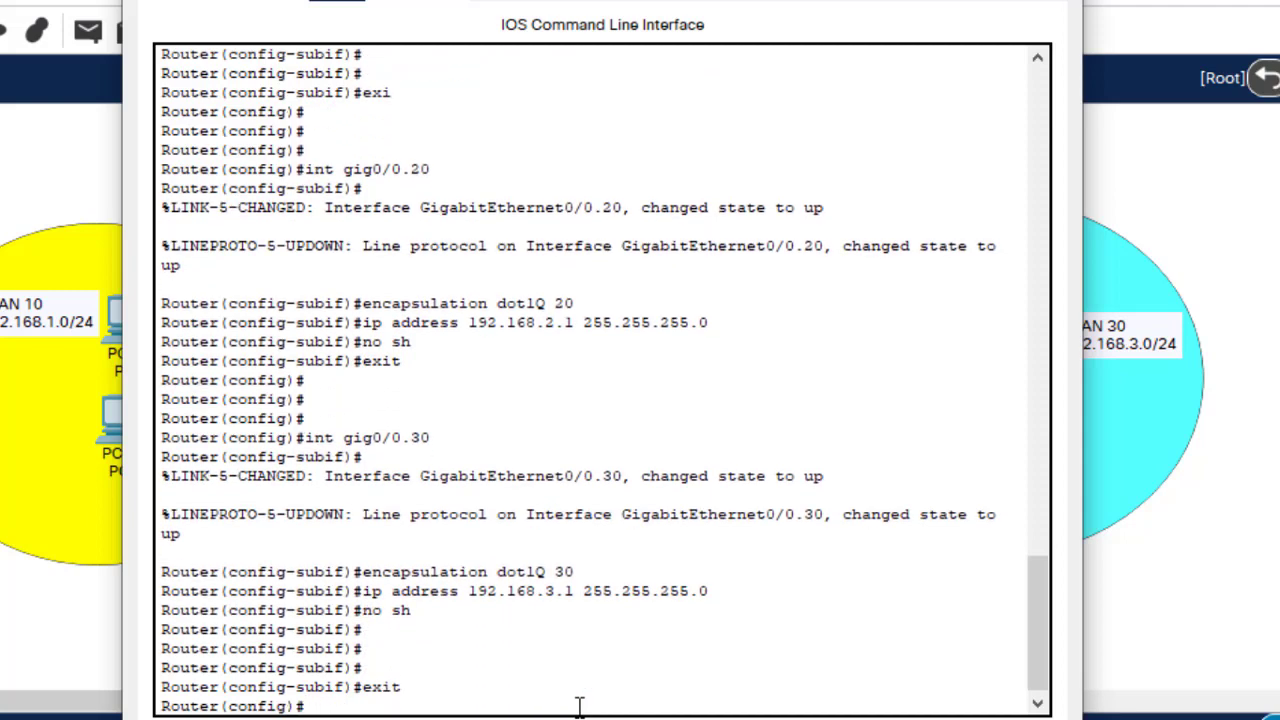
Save the router configuration from global configuration mode with "do wr"
type("do wr")
key("Return")
key("Return")
key("Return")
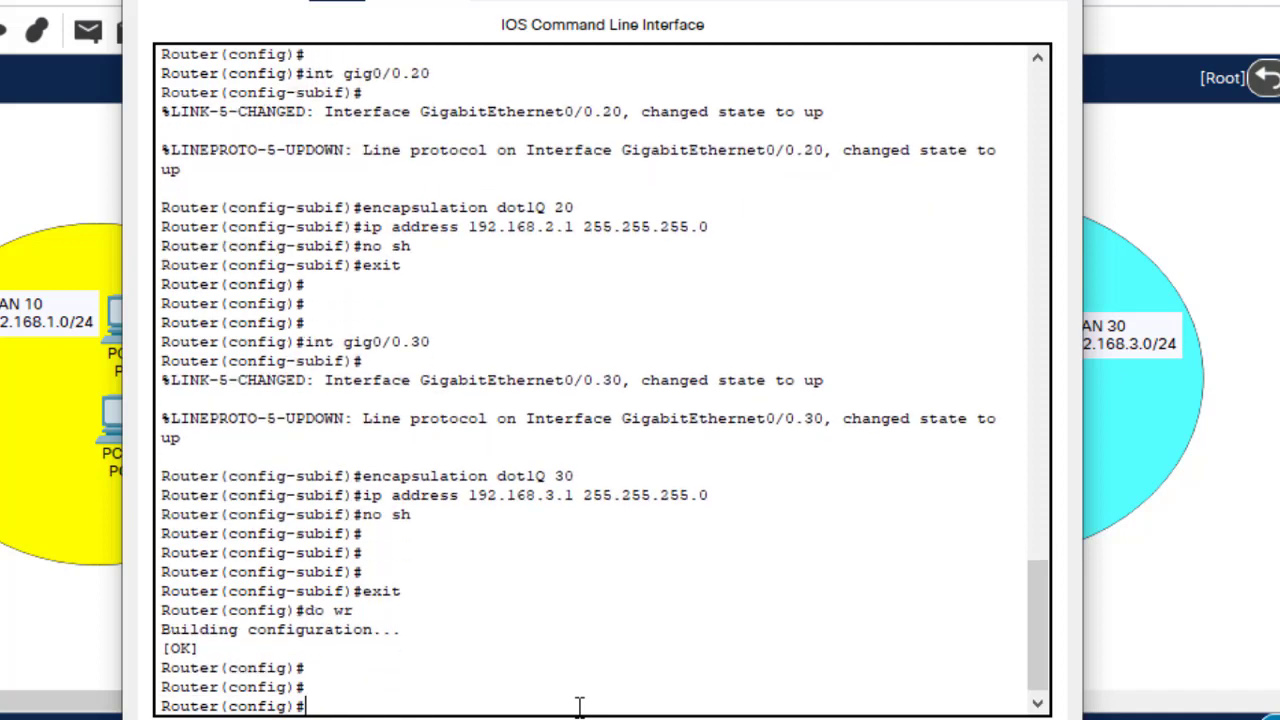
key("Return")
key("Return")
key("Return")
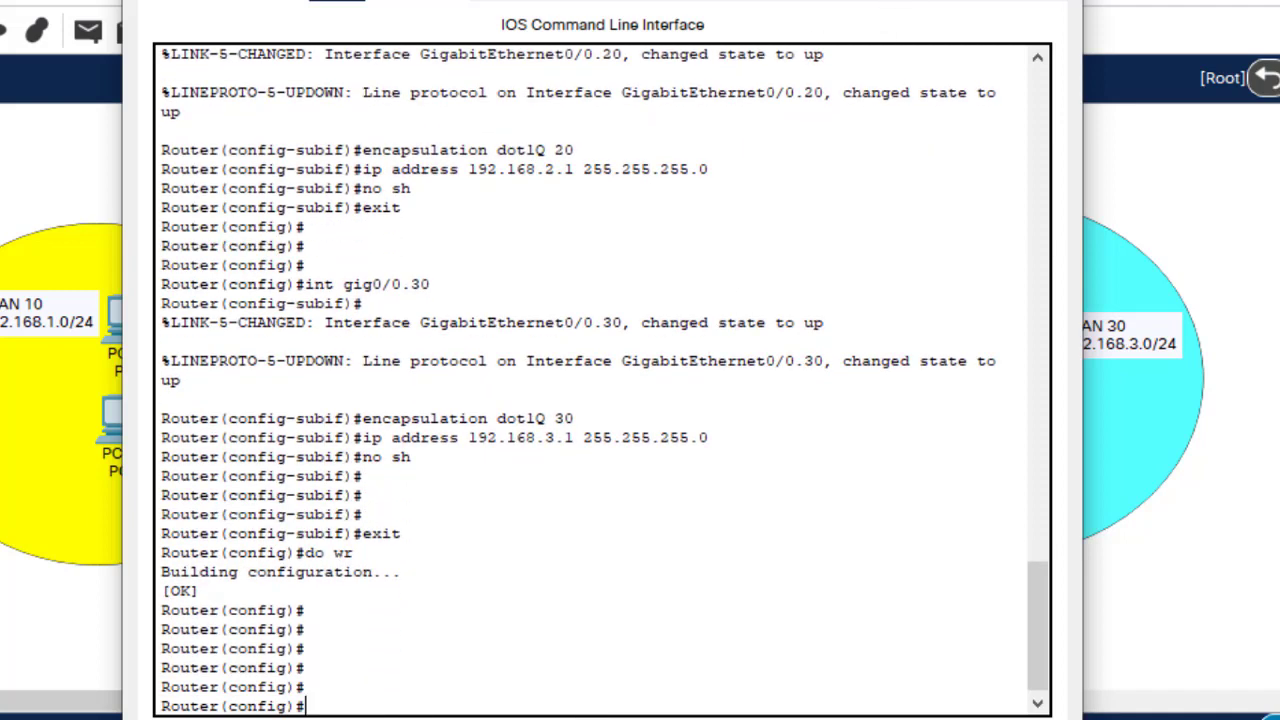
Return to the router's command line and enable the DHCP service with "service dhcp"
left_click(560, 4)
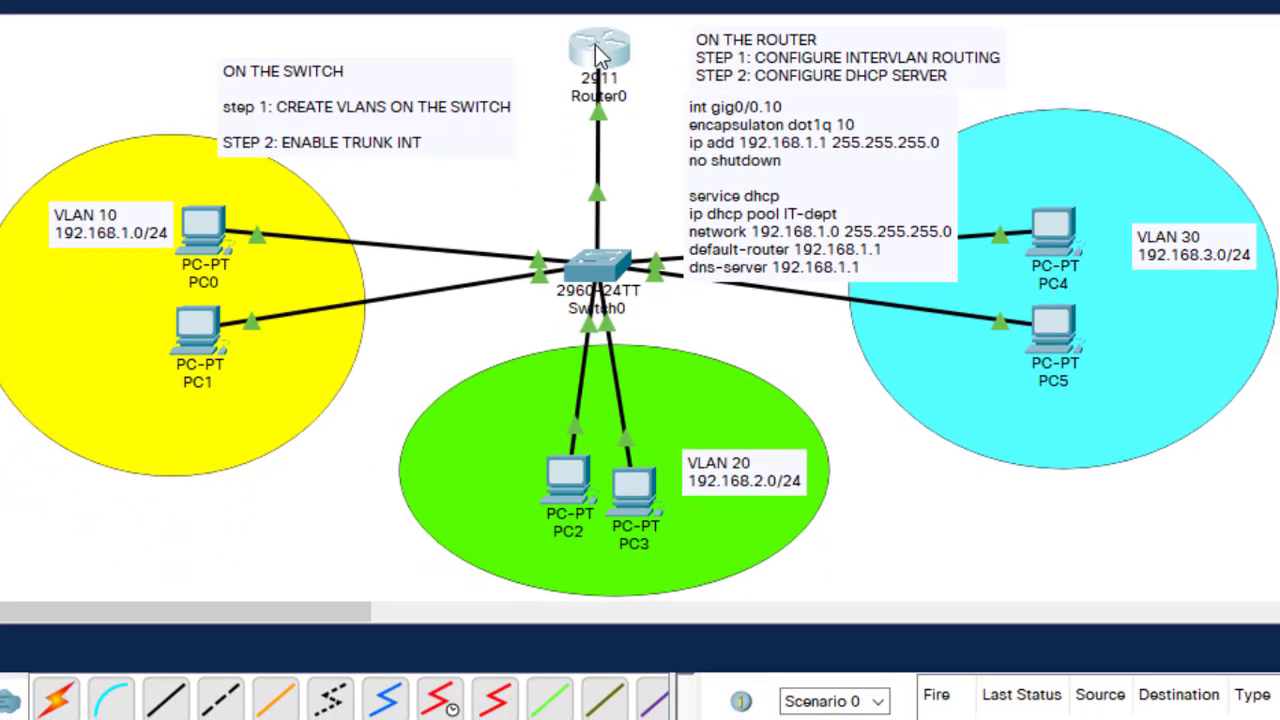
left_click(598, 106)
key("Return")
key("Return")
key("Return")
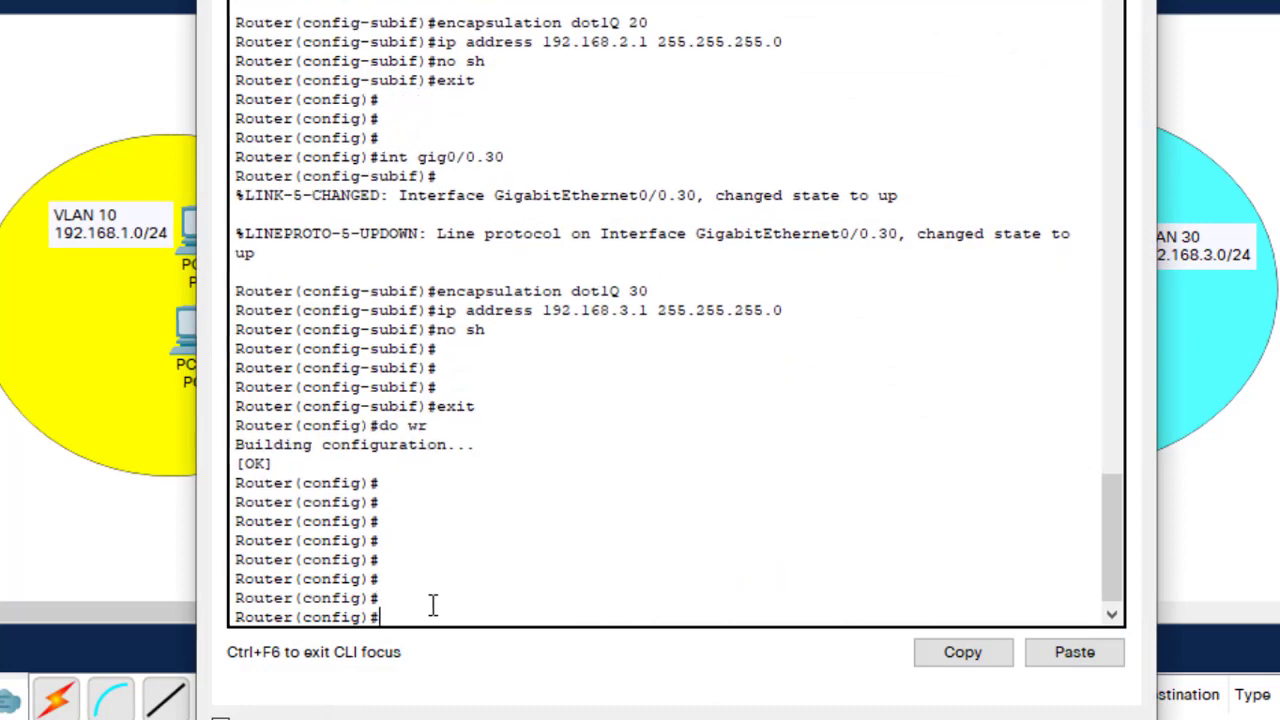
type("serv")
key("Tab")
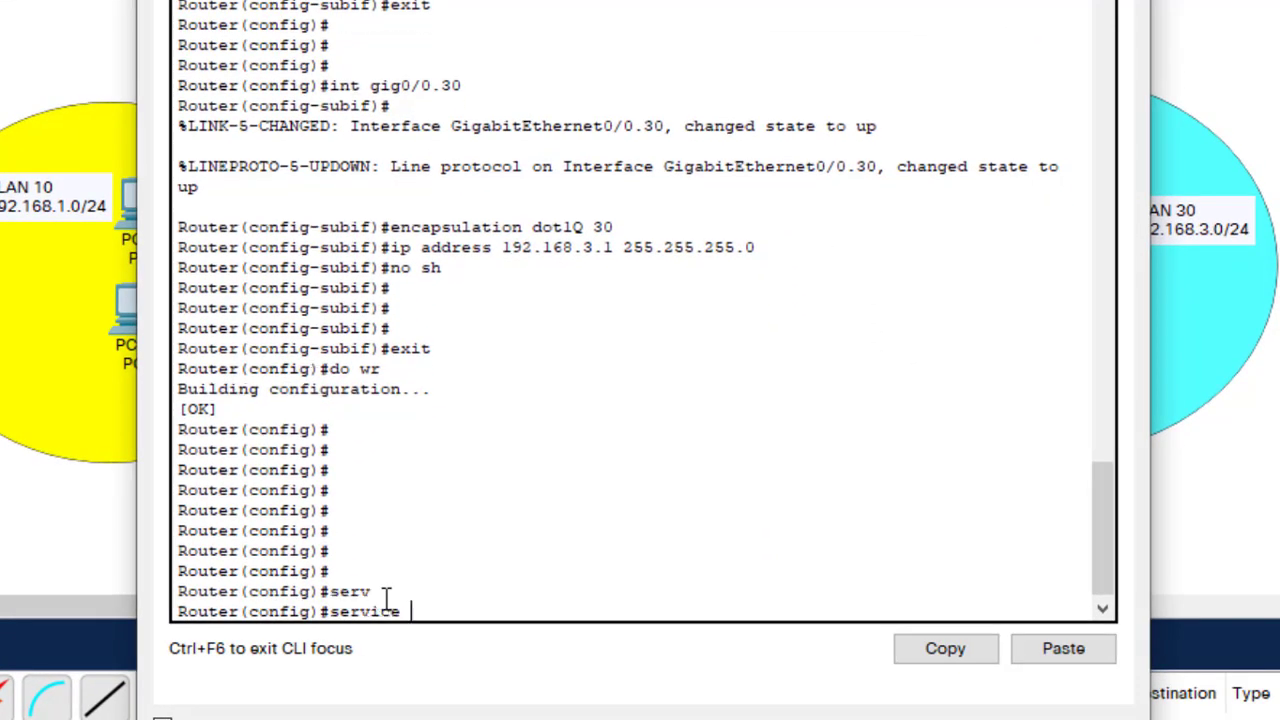
type("dhc")
key("Tab")
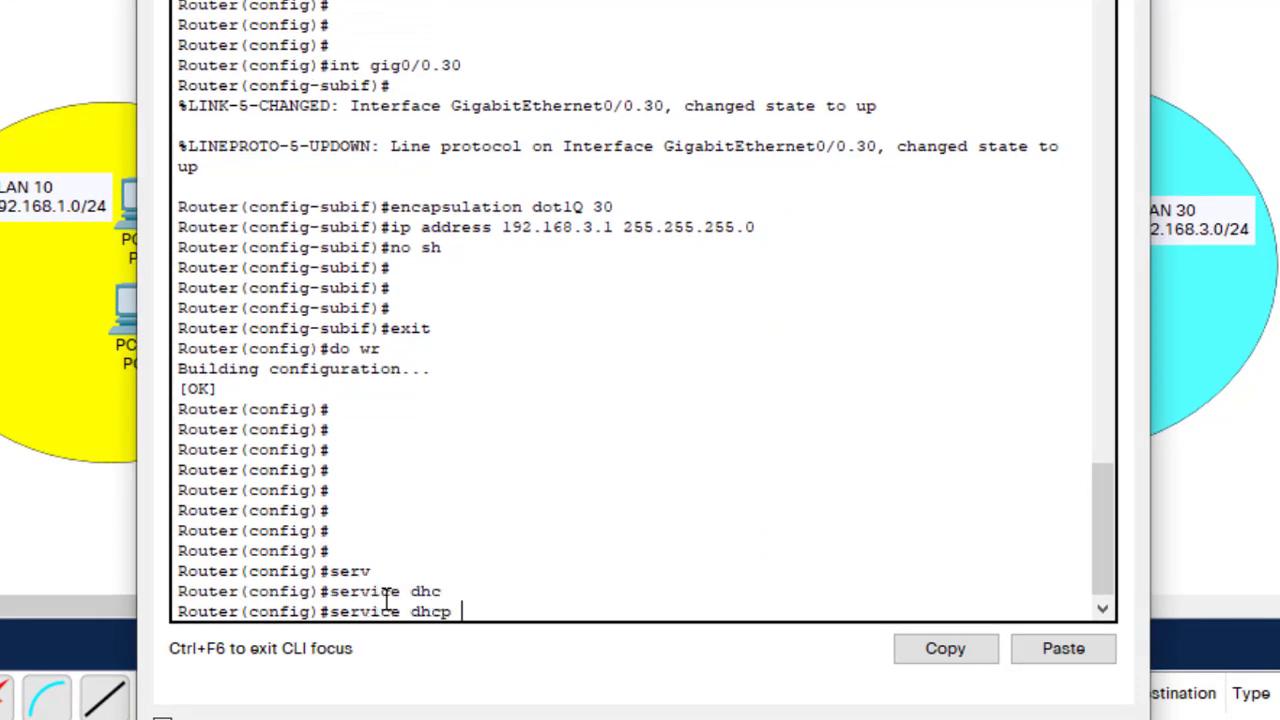
key("Return")
key("Return")
key("Return")
key("Return")
Begin an "ip dhcp pool" command without a pool name and move the router window out of the way of the topology
type("ip")
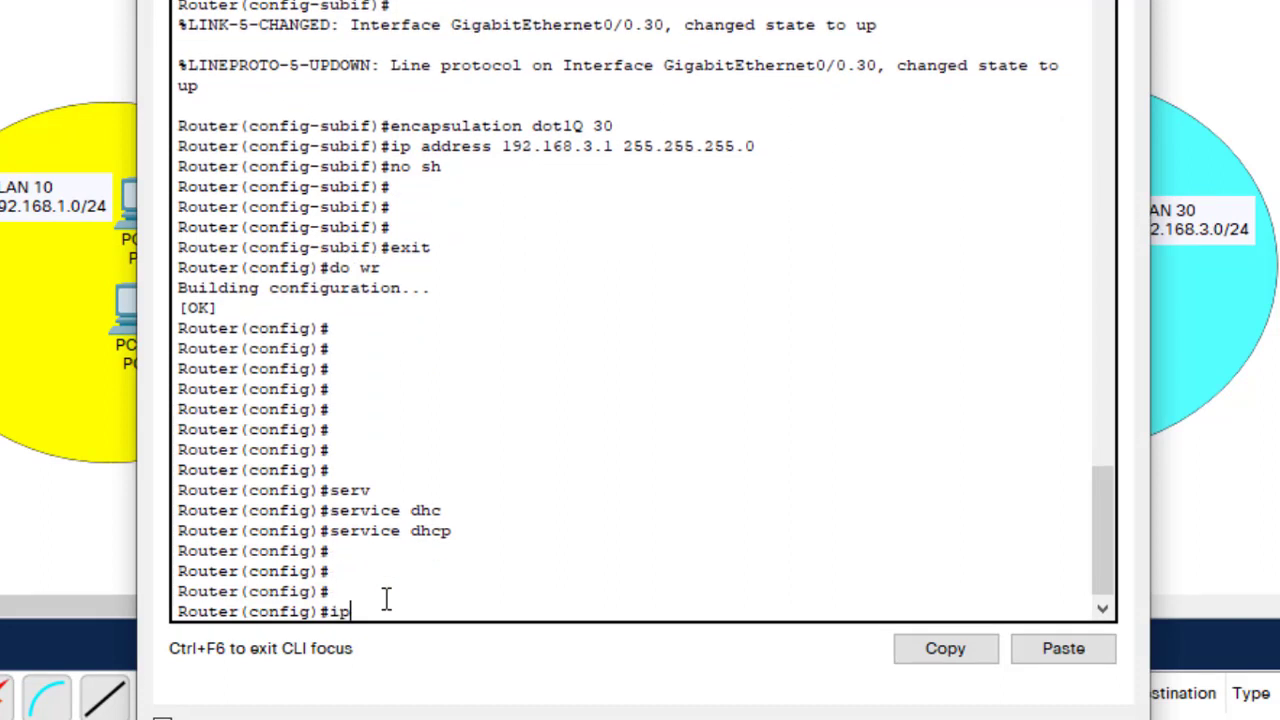
type(" dhc")
key("Tab")
type("pool")
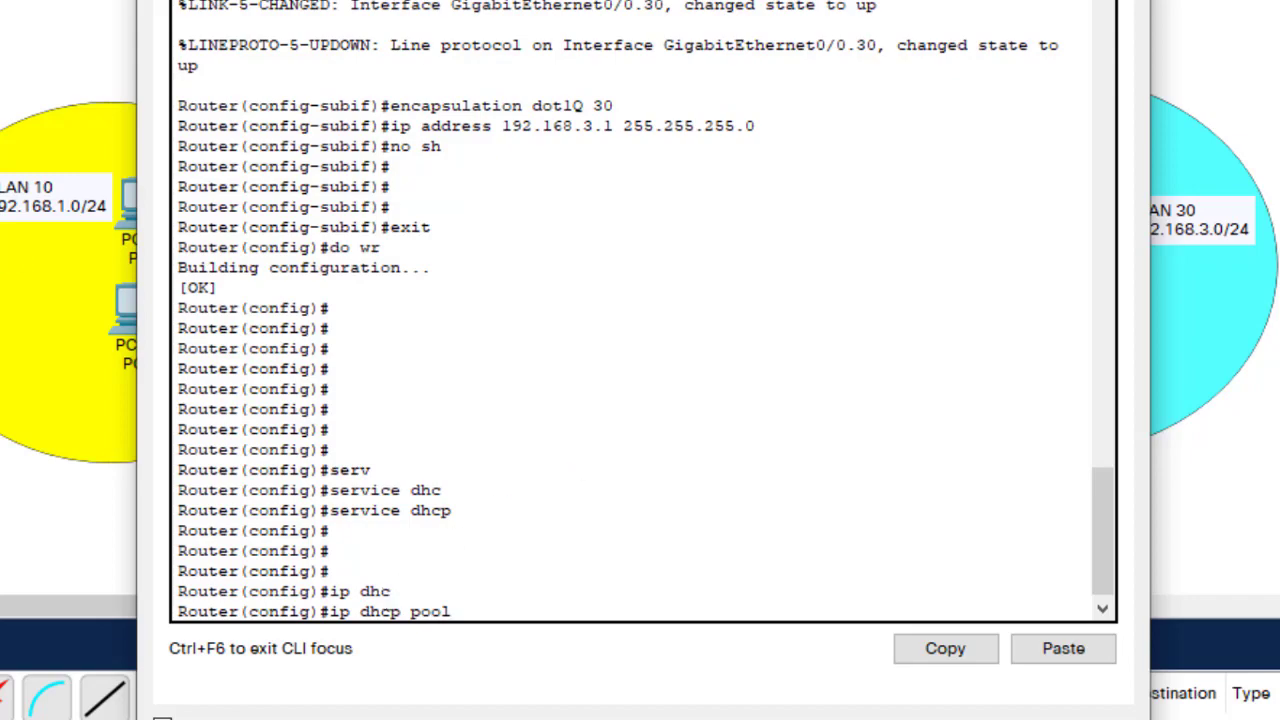
left_click_drag(600, 2, 873, 12)
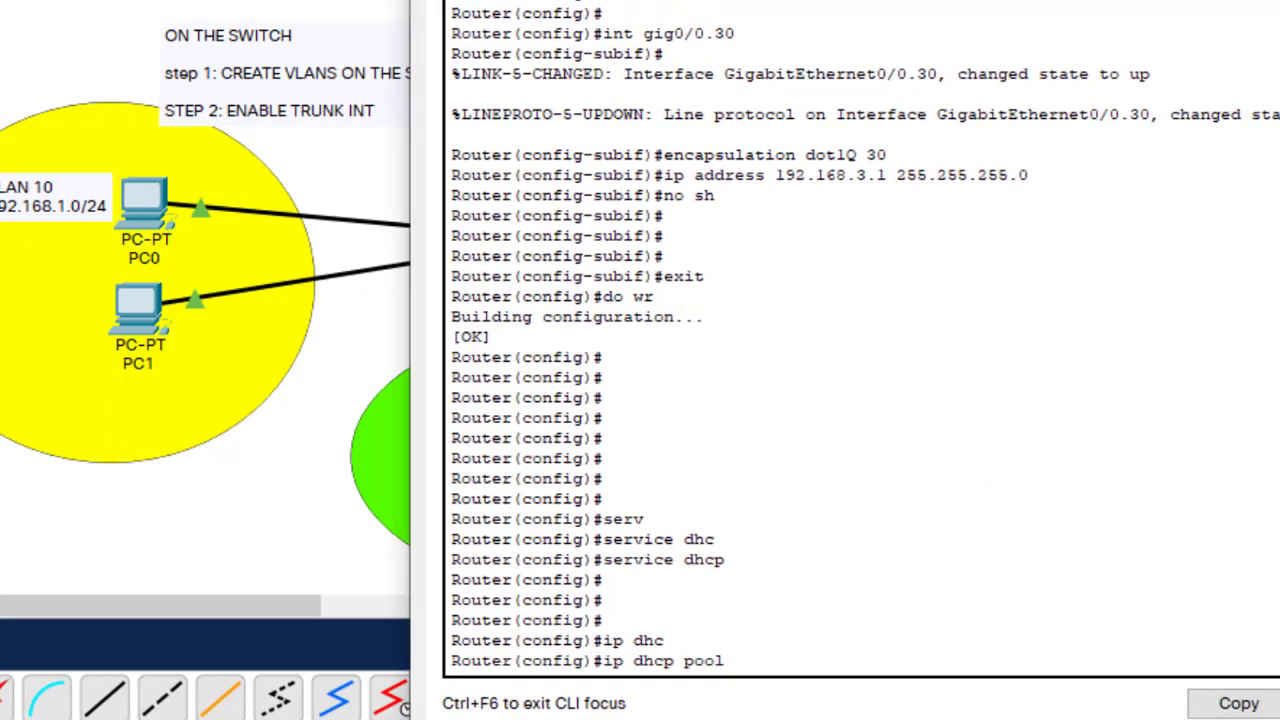
left_click(1270, 2)
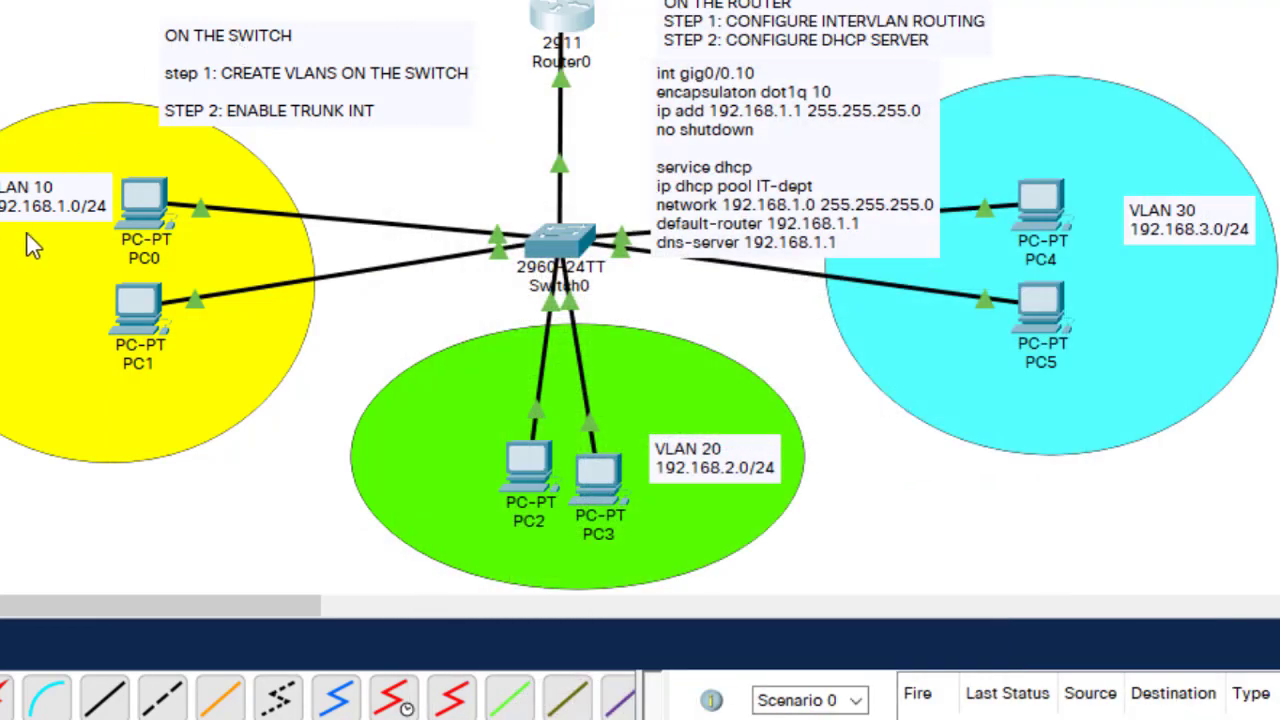
Add the department name IT as a line above VLAN 10 in the yellow area's note
double_click(58, 197)
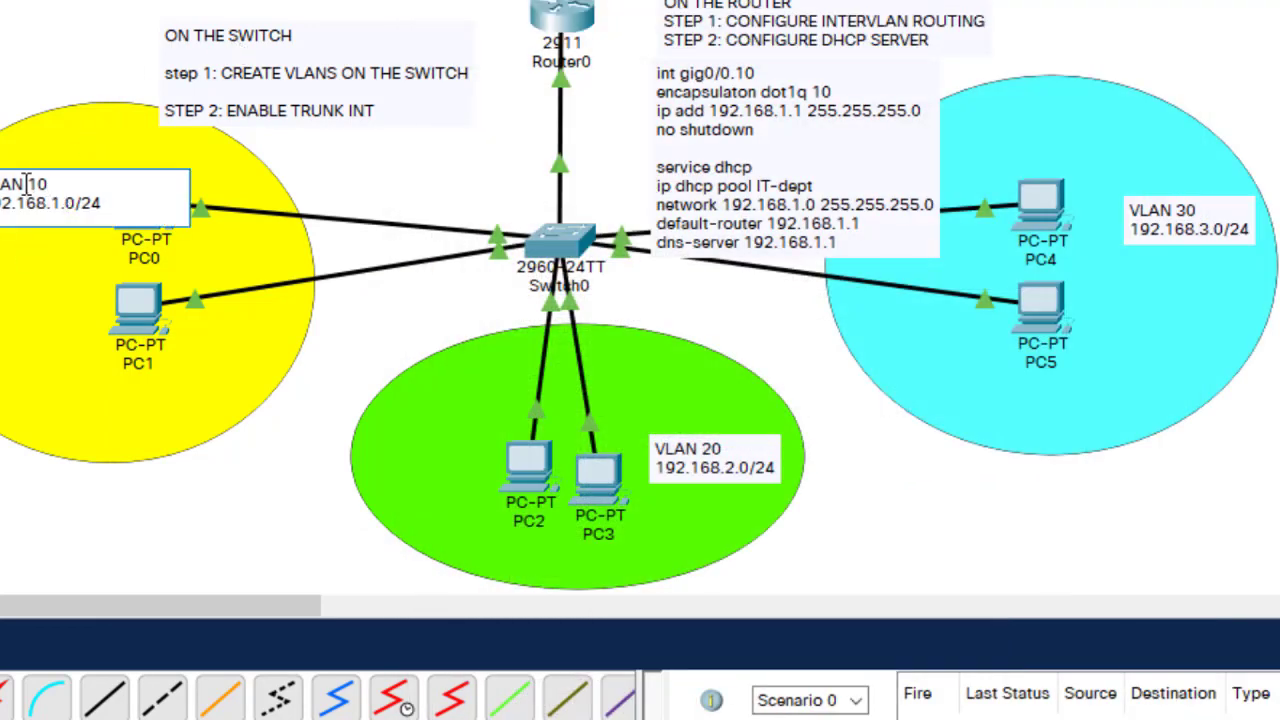
type("IT")
key("Return")
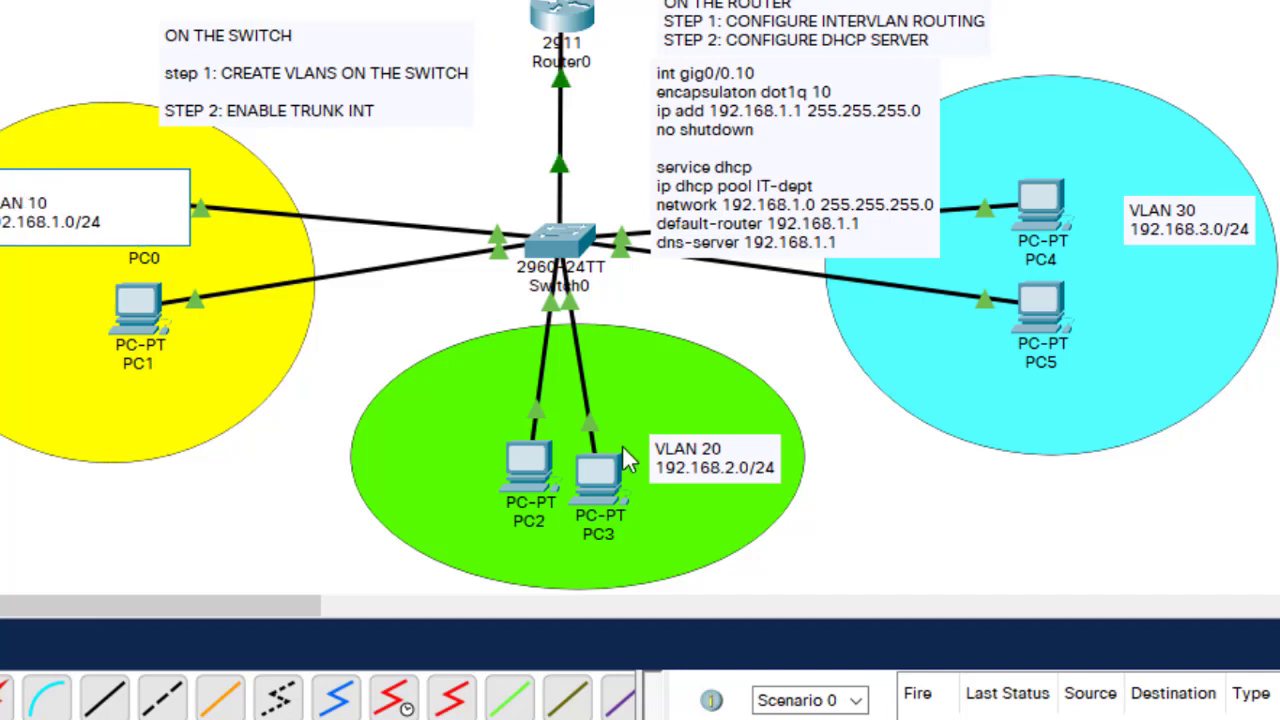
Add the department name FINANCE as a line above VLAN 20 in the green area's note
double_click(687, 452)
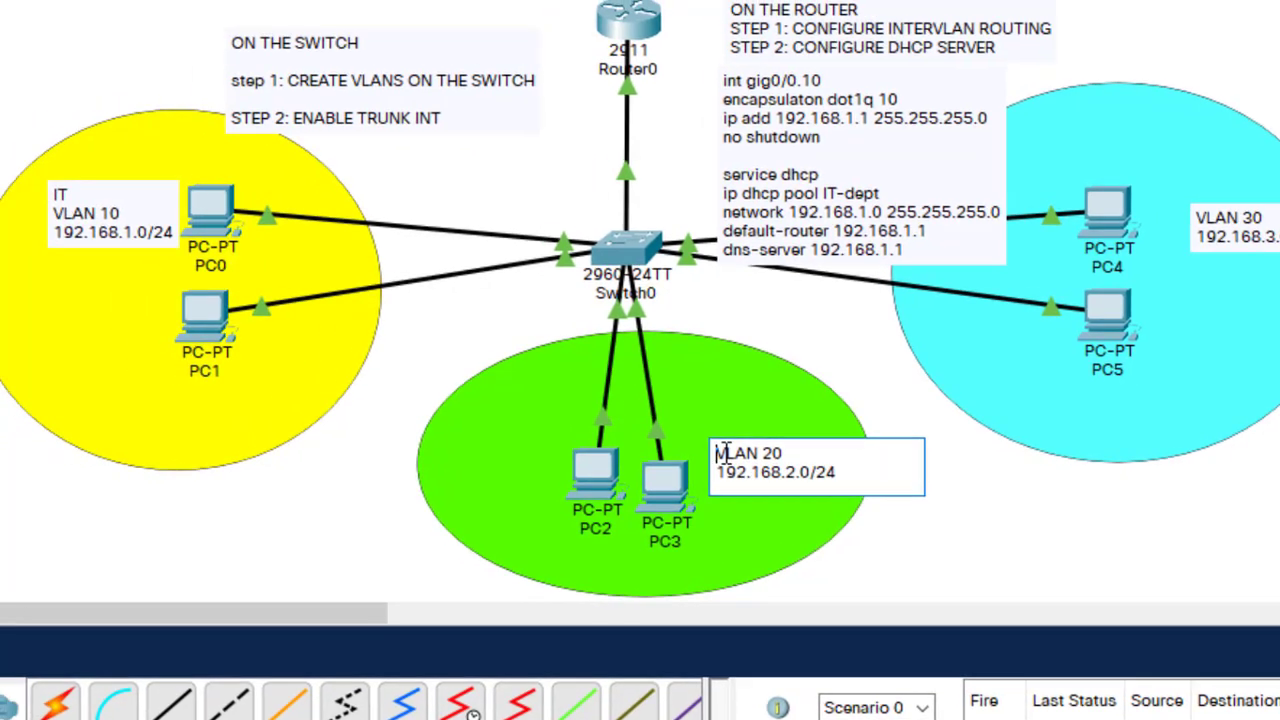
key("Return")
key("Up")
type("F")
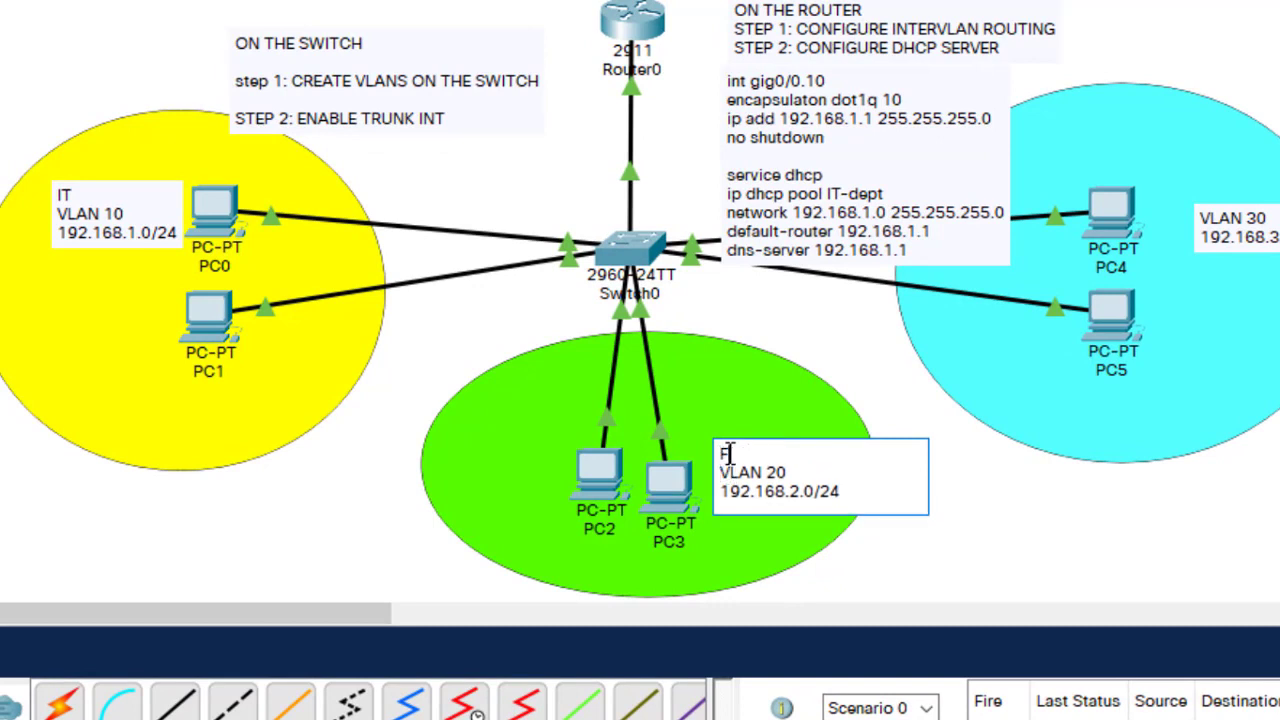
type("IANCE")
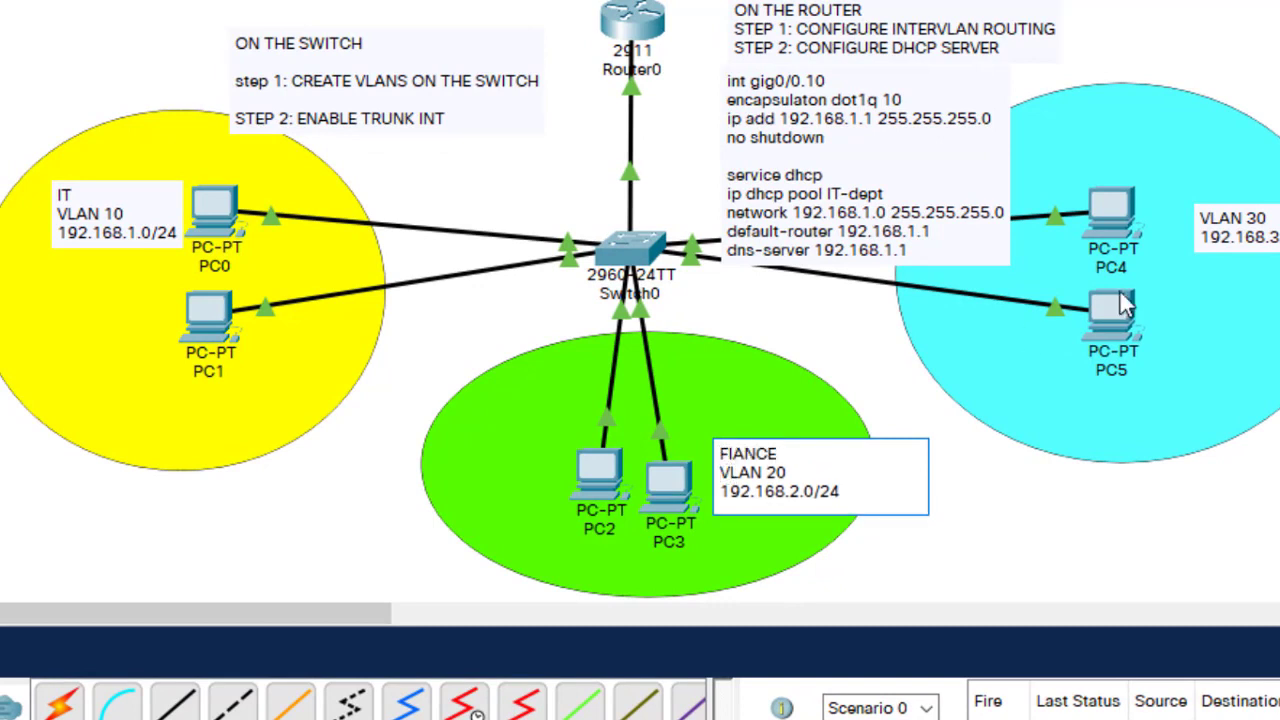
left_click(738, 454)
type("N")
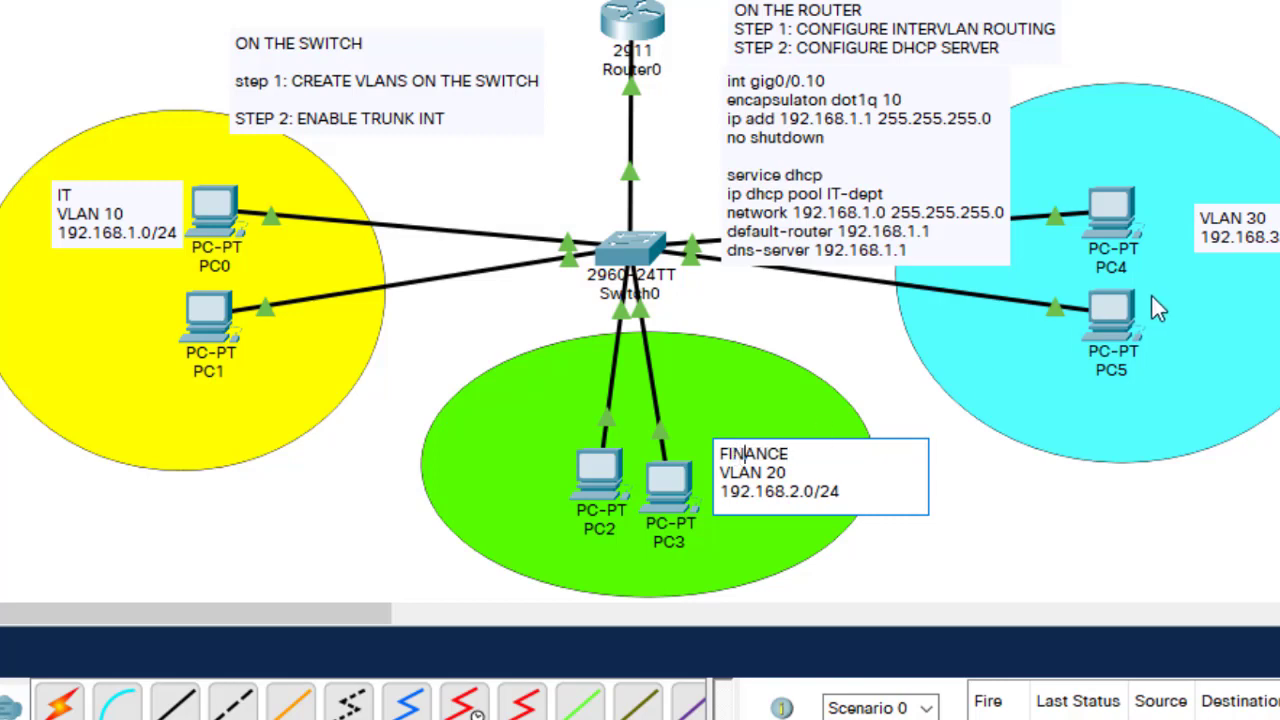
Add the department name HR as a line above VLAN 30 in the blue area's note
left_click(1224, 228)
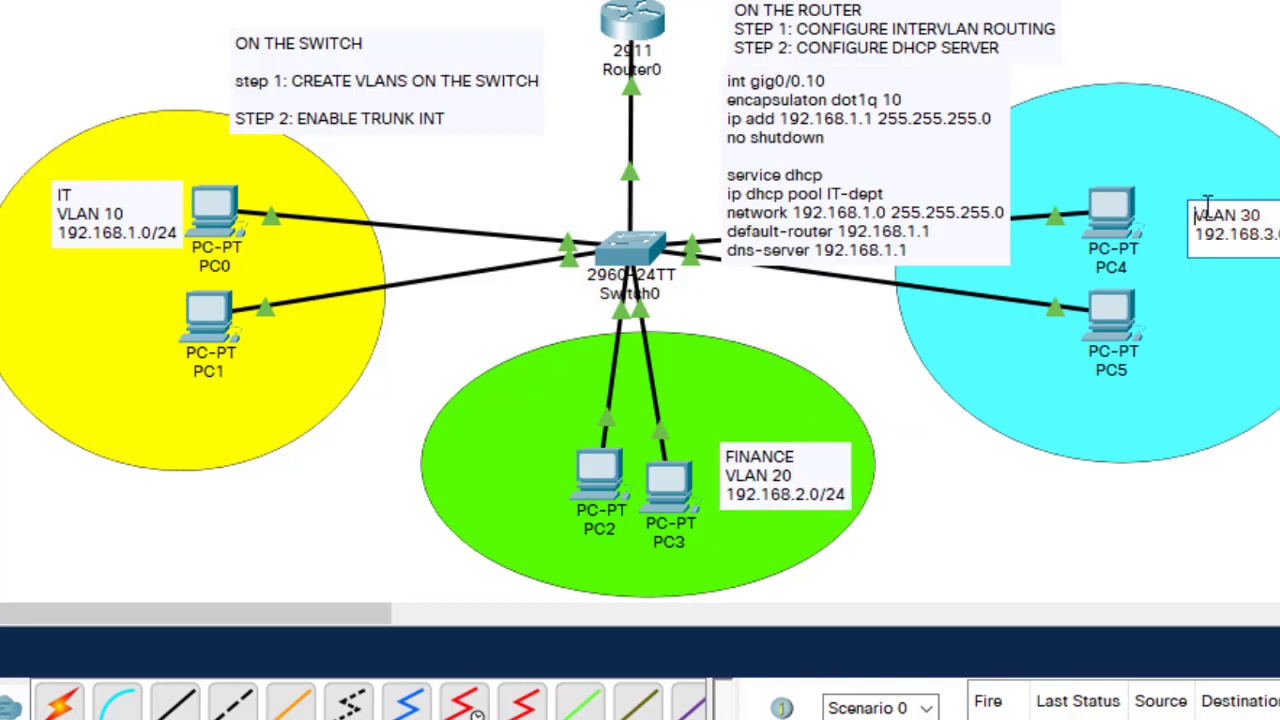
key("Return")
type("HR")
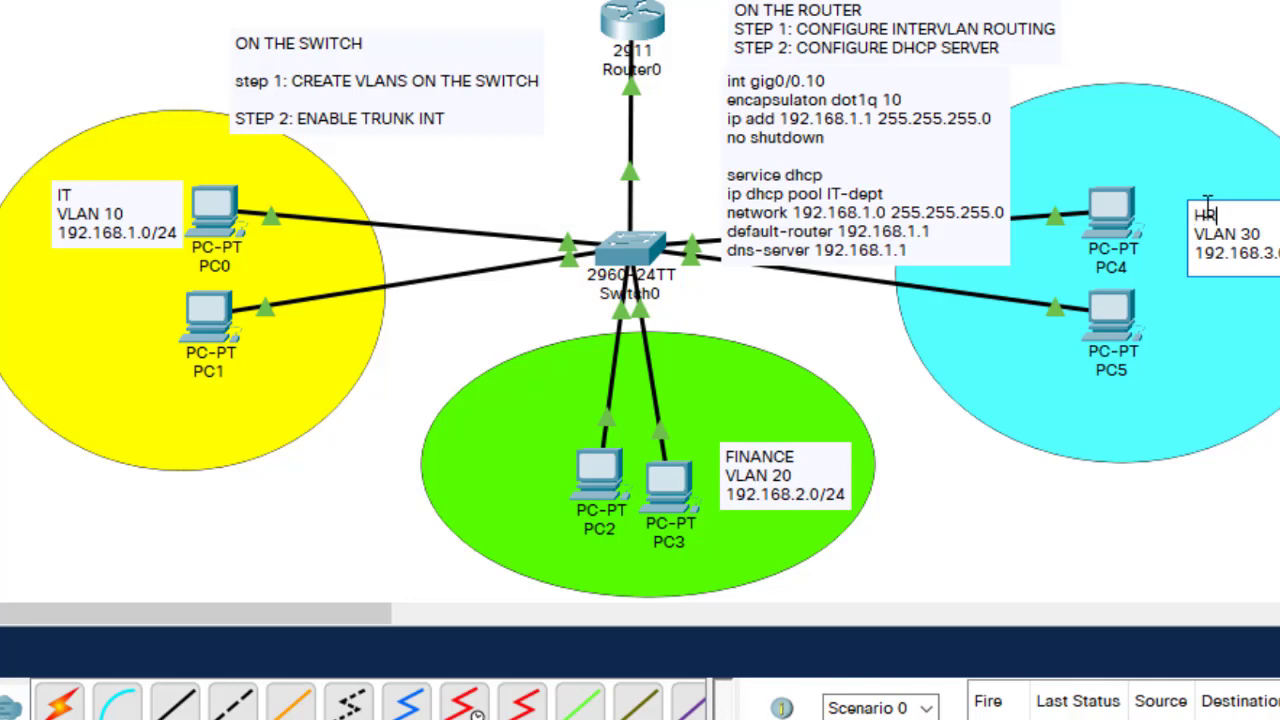
key("Escape")
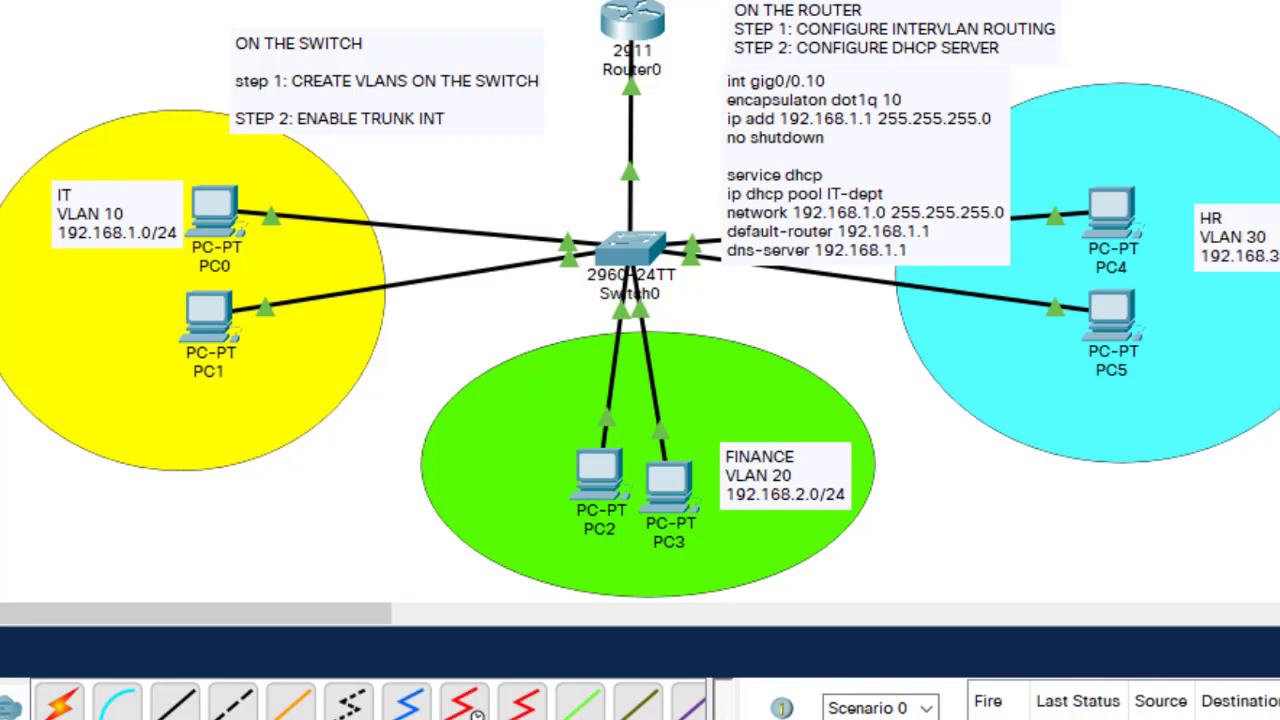
Return to the router's command line and complete the pending command to create the DHCP pool IT-dept
mouse_move(478, 716)
left_click(830, 665)
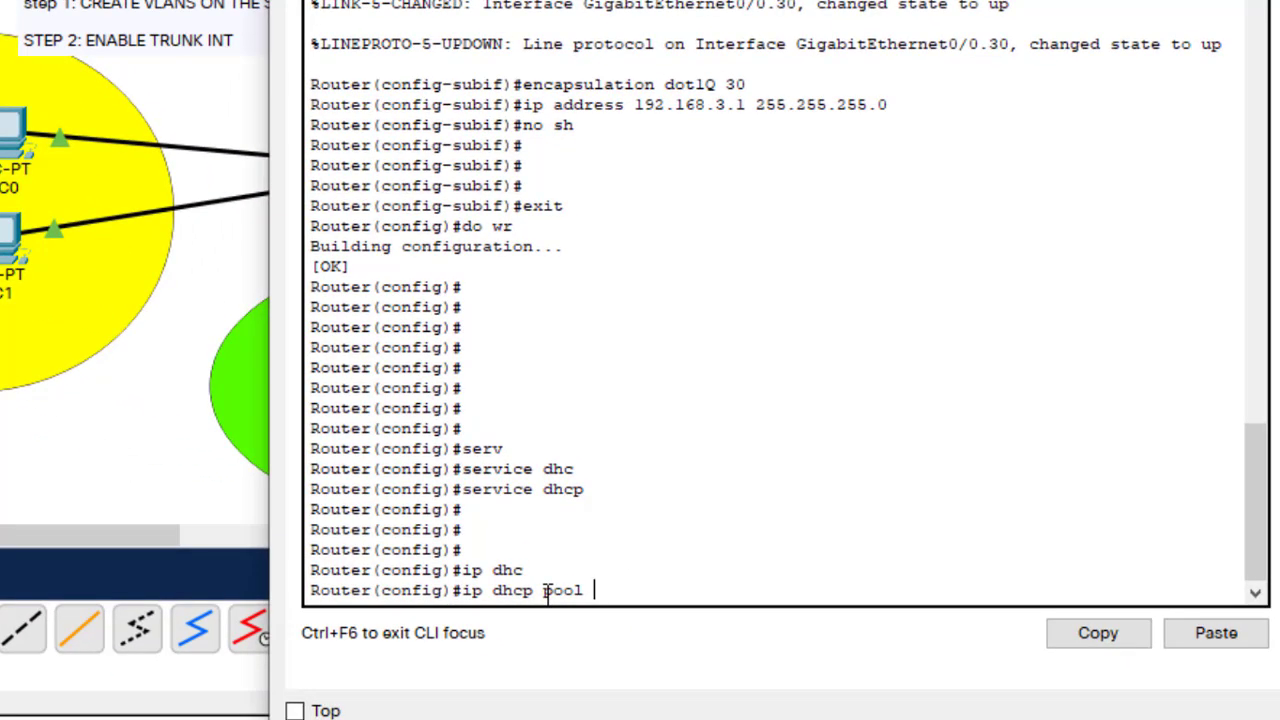
type("IT-dept")
key("Return")
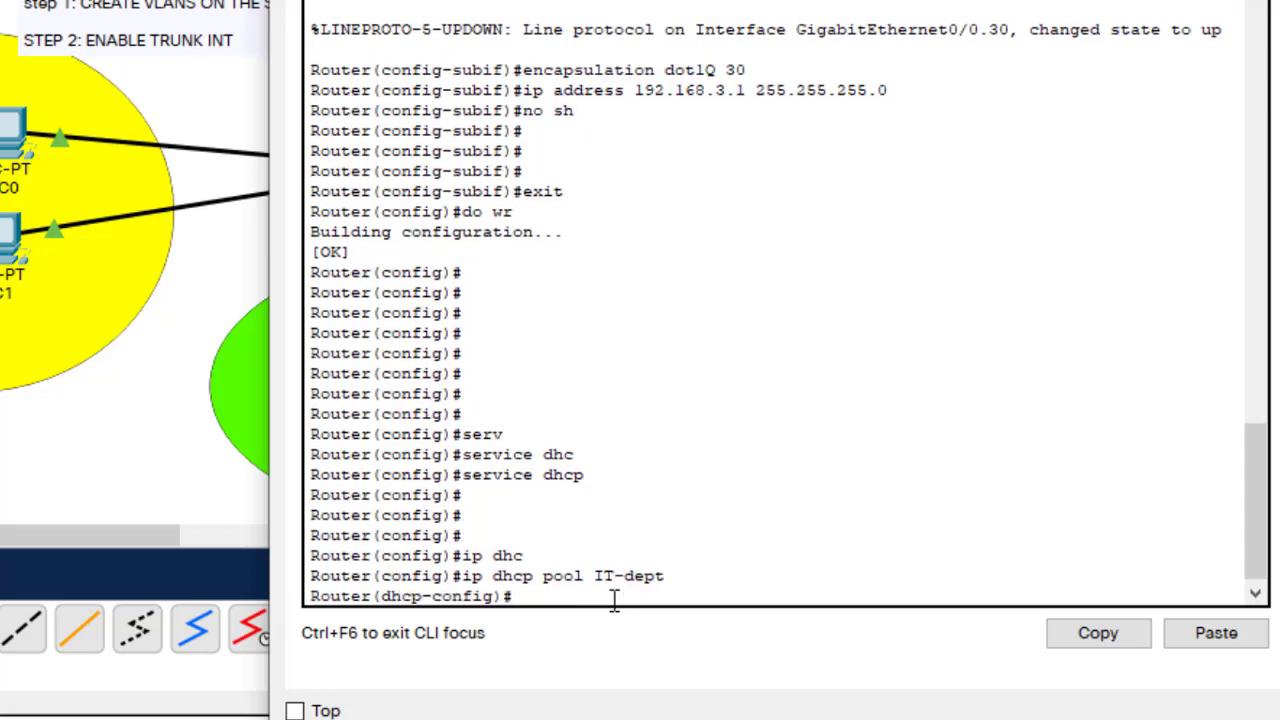
Assign the network 192.168.1.0 with mask 255.255.255.0 to the IT-dept DHCP pool
type("netw")
key("Tab")
type("192")
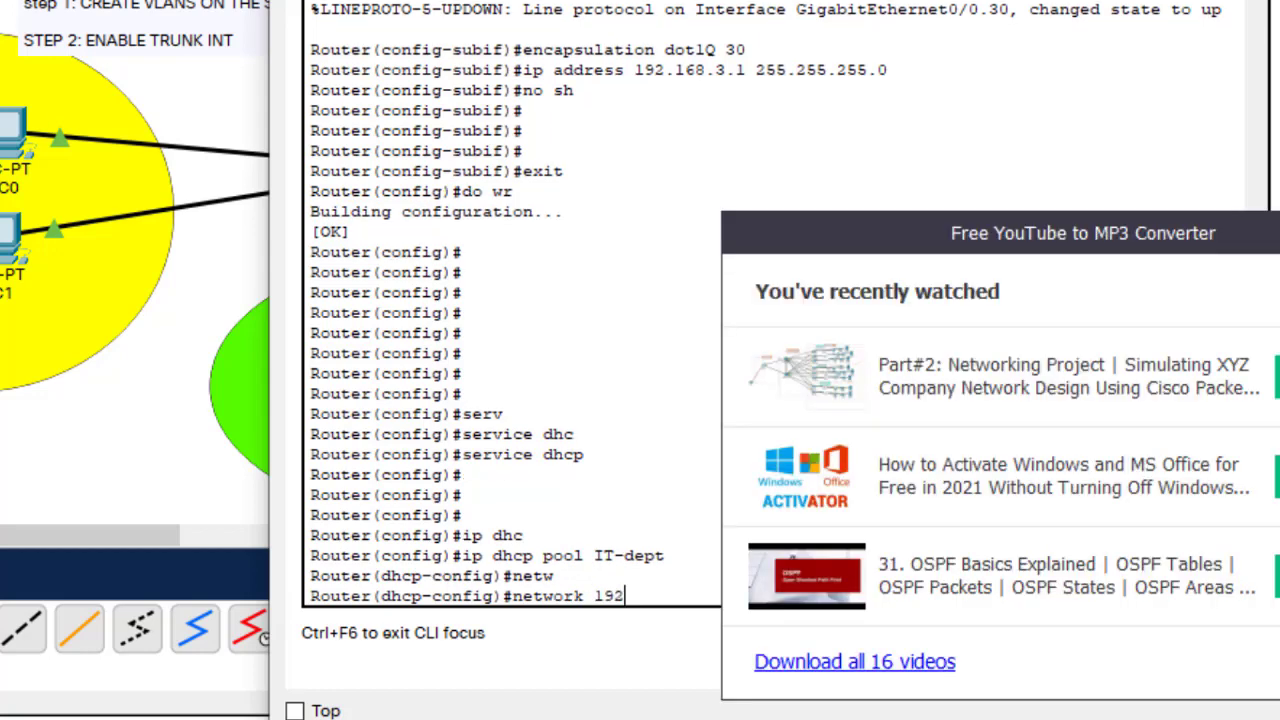
left_click(1236, 250)
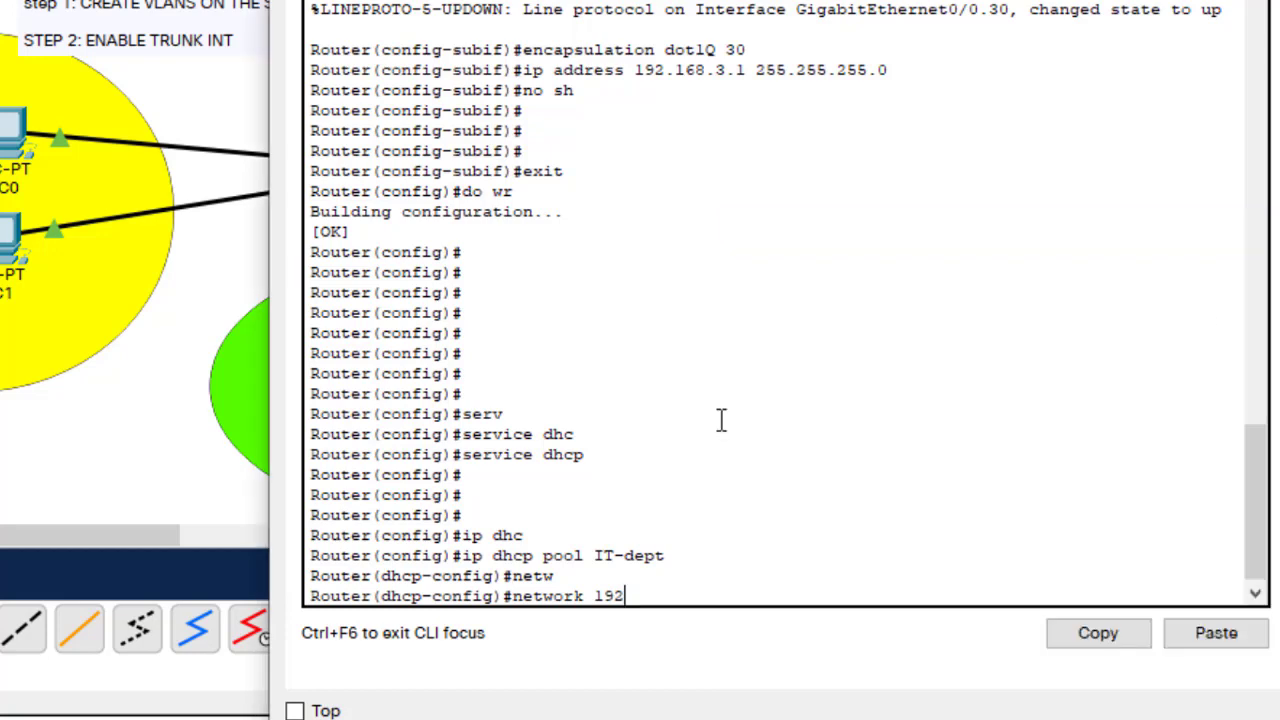
type(".168.1.0 255.25")
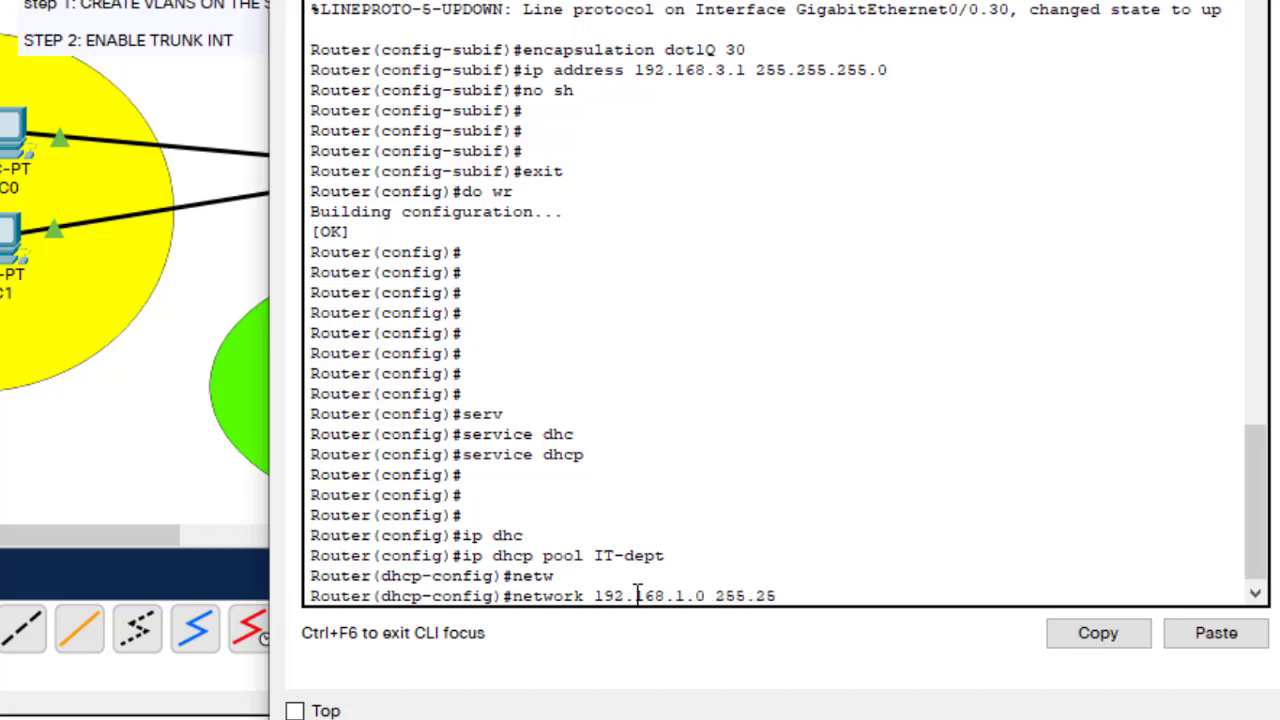
type("5.255.0")
key("Return")
Check the IP address of subinterface gig0/0.10 and set the IT-dept pool's default router to 192.168.1.1
type("def")
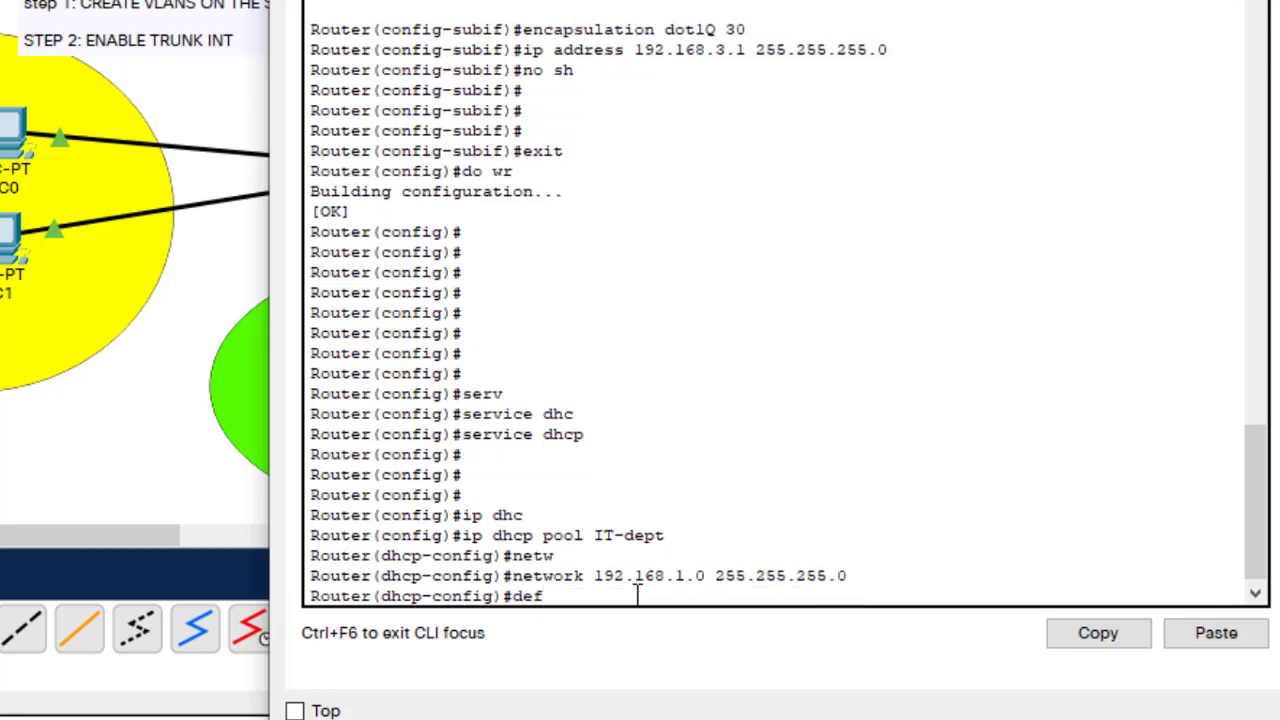
type("a")
key("Tab")
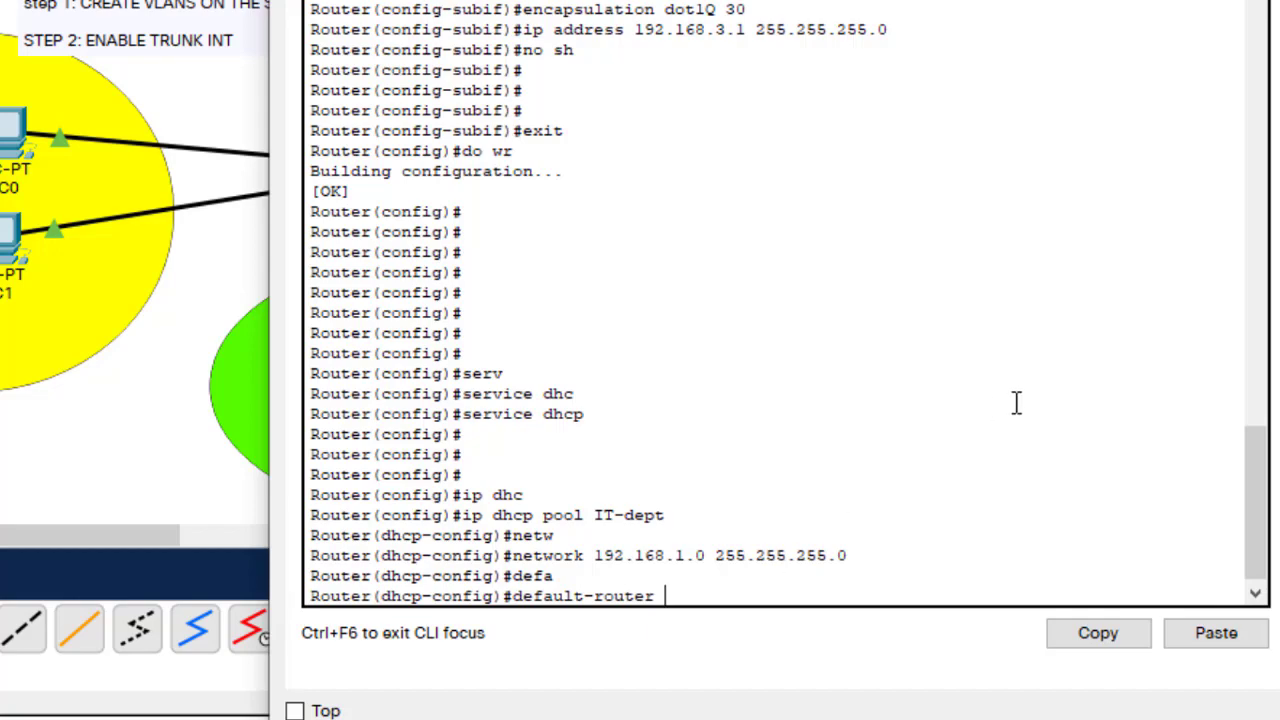
scroll(1212, 414, "up", 10)
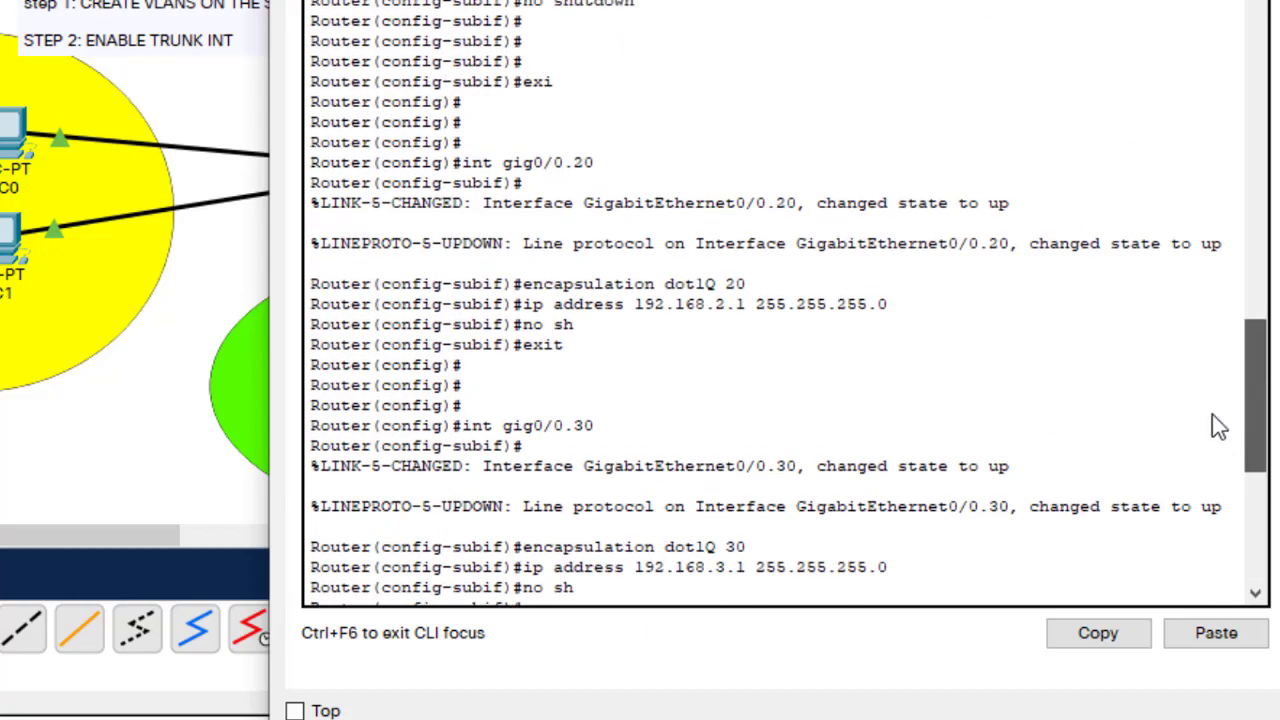
scroll(1212, 362, "up", 1)
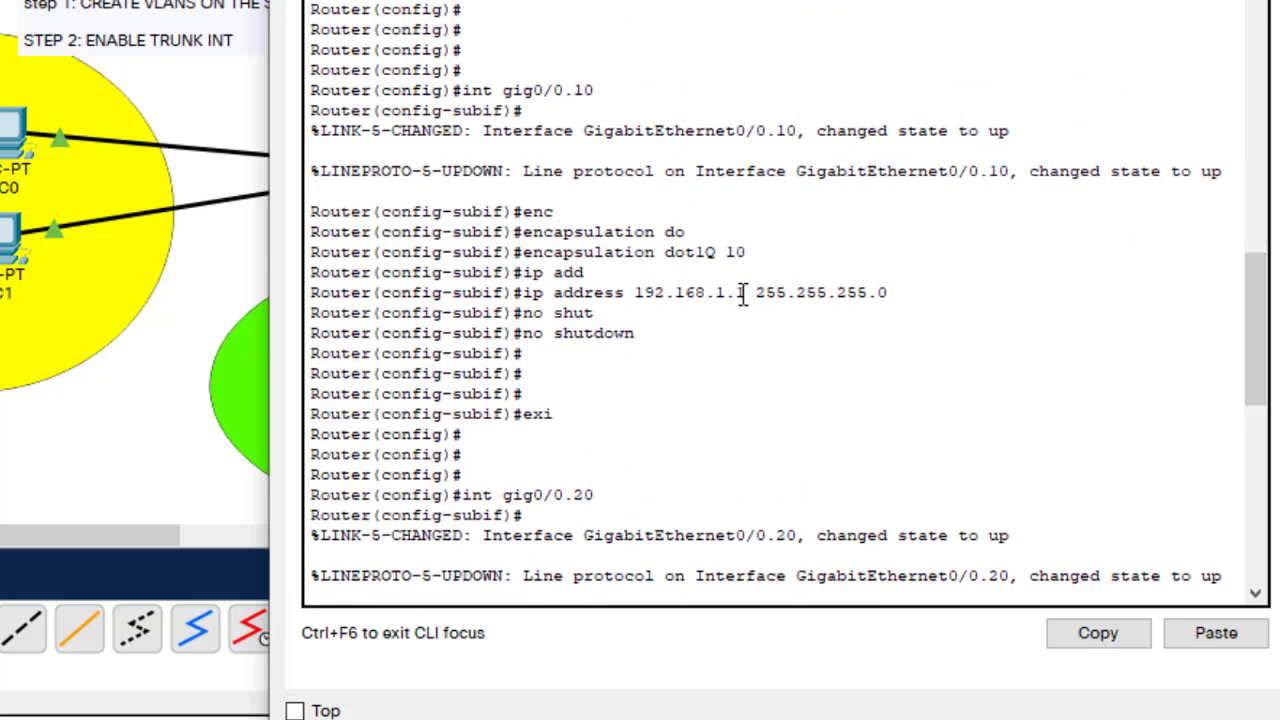
left_click_drag(745, 292, 633, 292)
left_click_drag(1262, 318, 1270, 560)
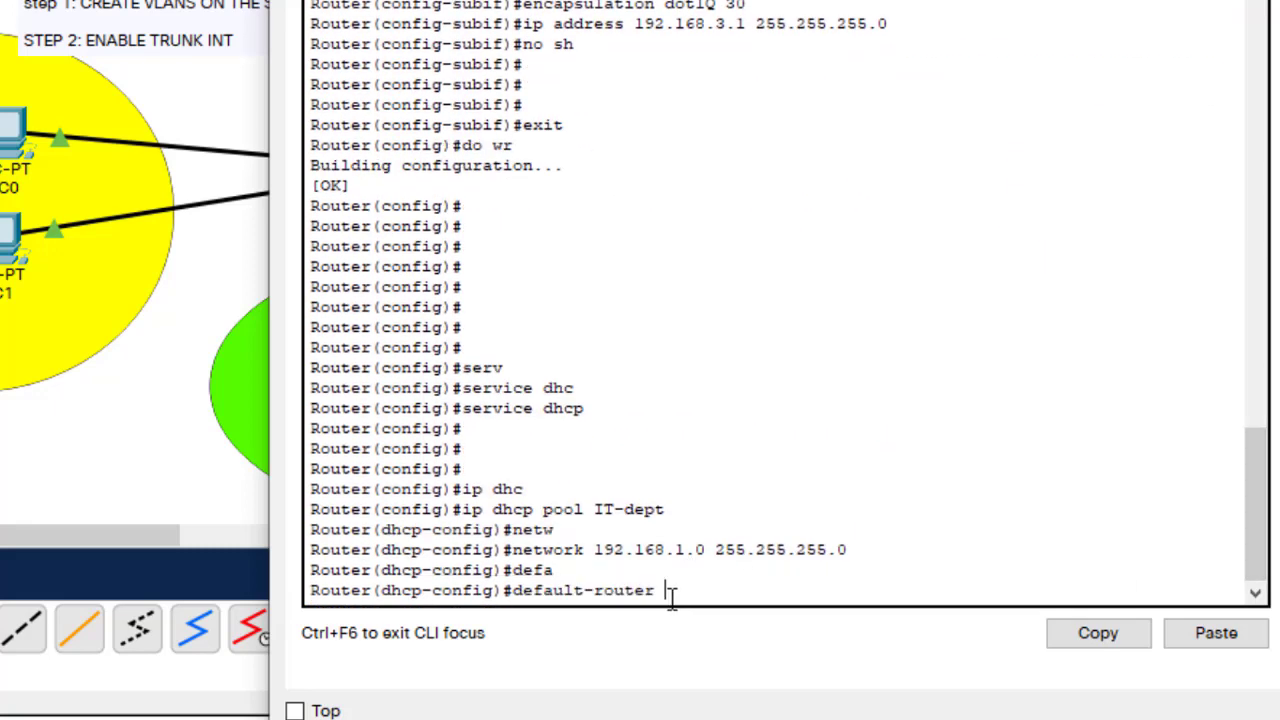
type("192.168.1.1")
key("Return")
Set the IT-dept pool's DNS server to 192.168.1.1 and return to global configuration mode
type("dn")
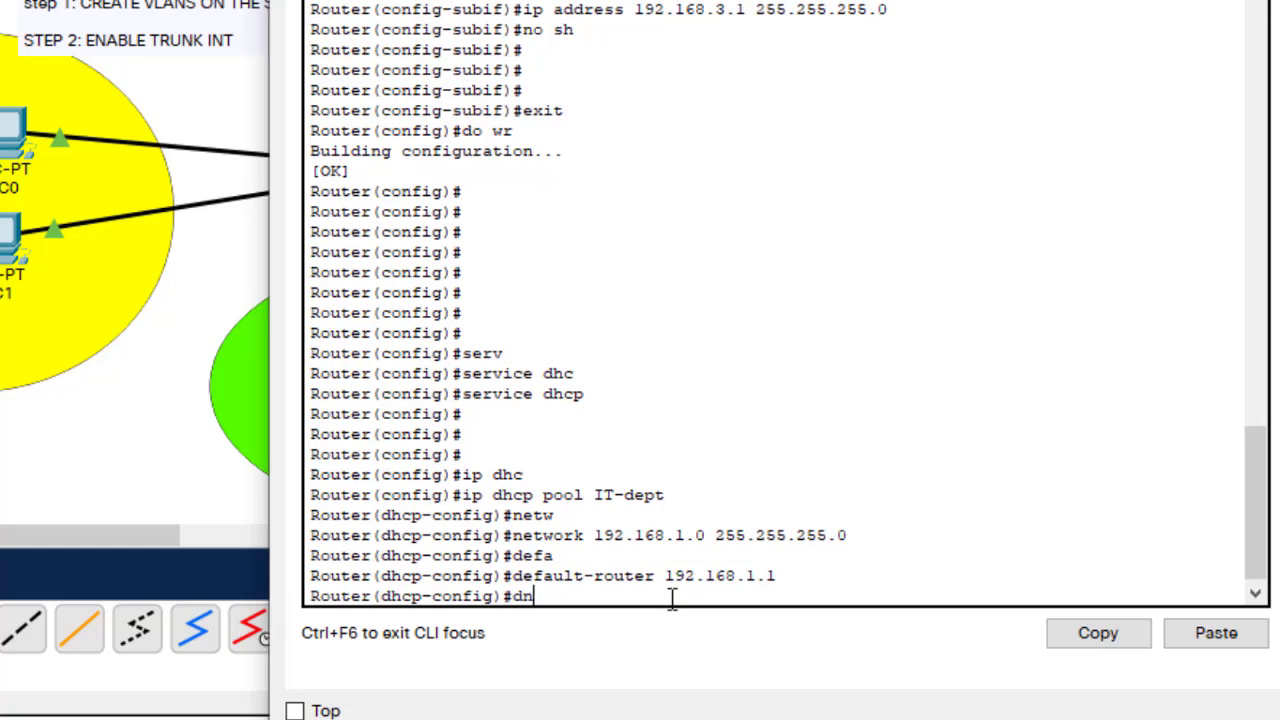
key("Tab")
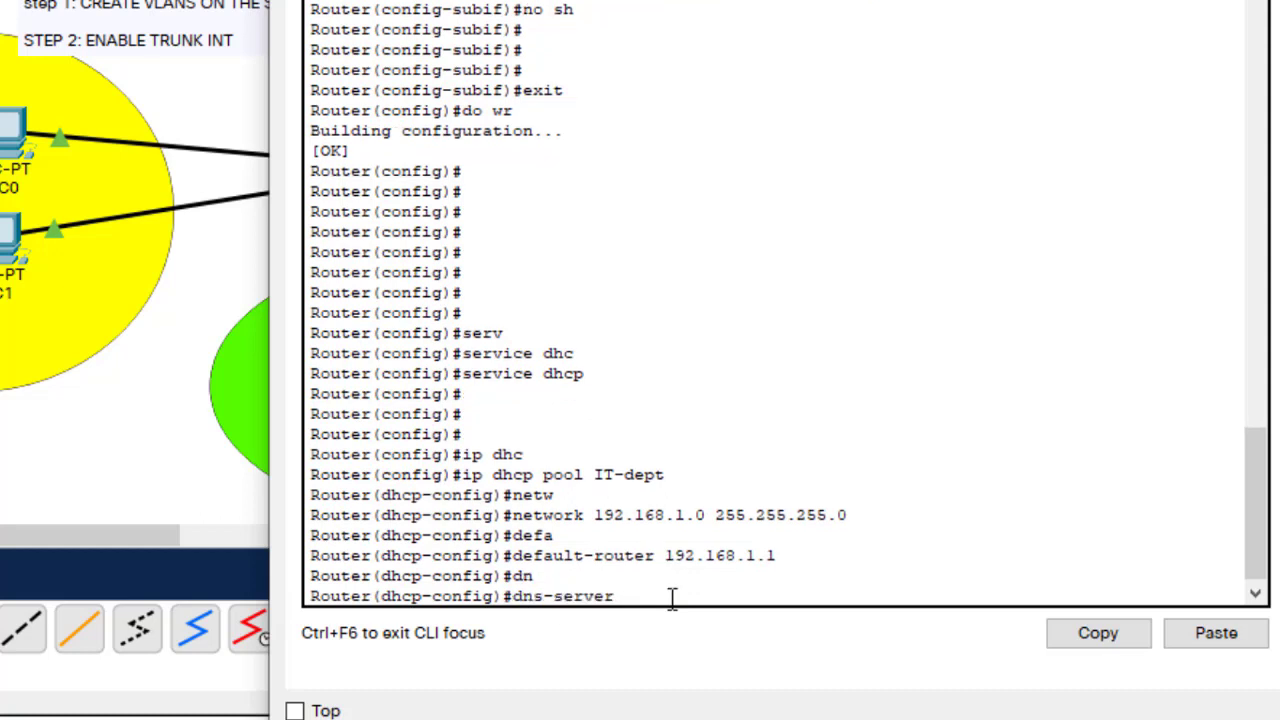
type("192.168.1.1")
key("Return")
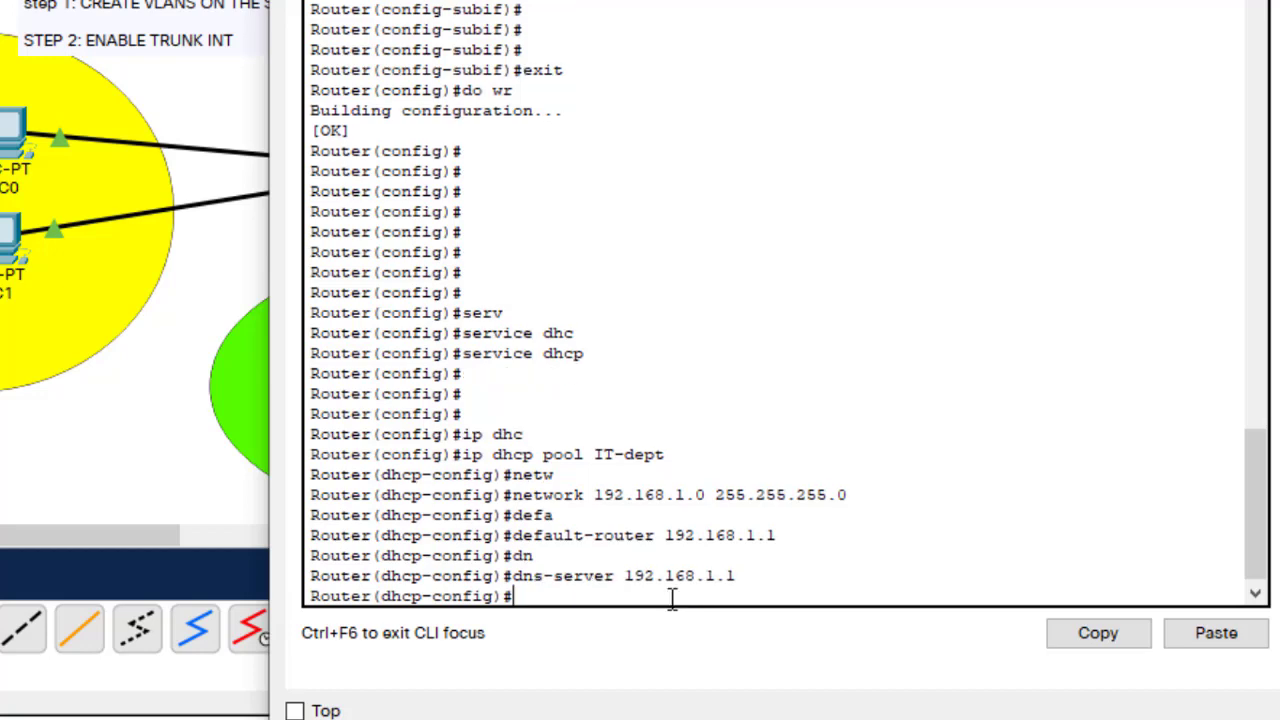
type("exit")
key("Return")
key("Return")
key("Return")
key("Return")
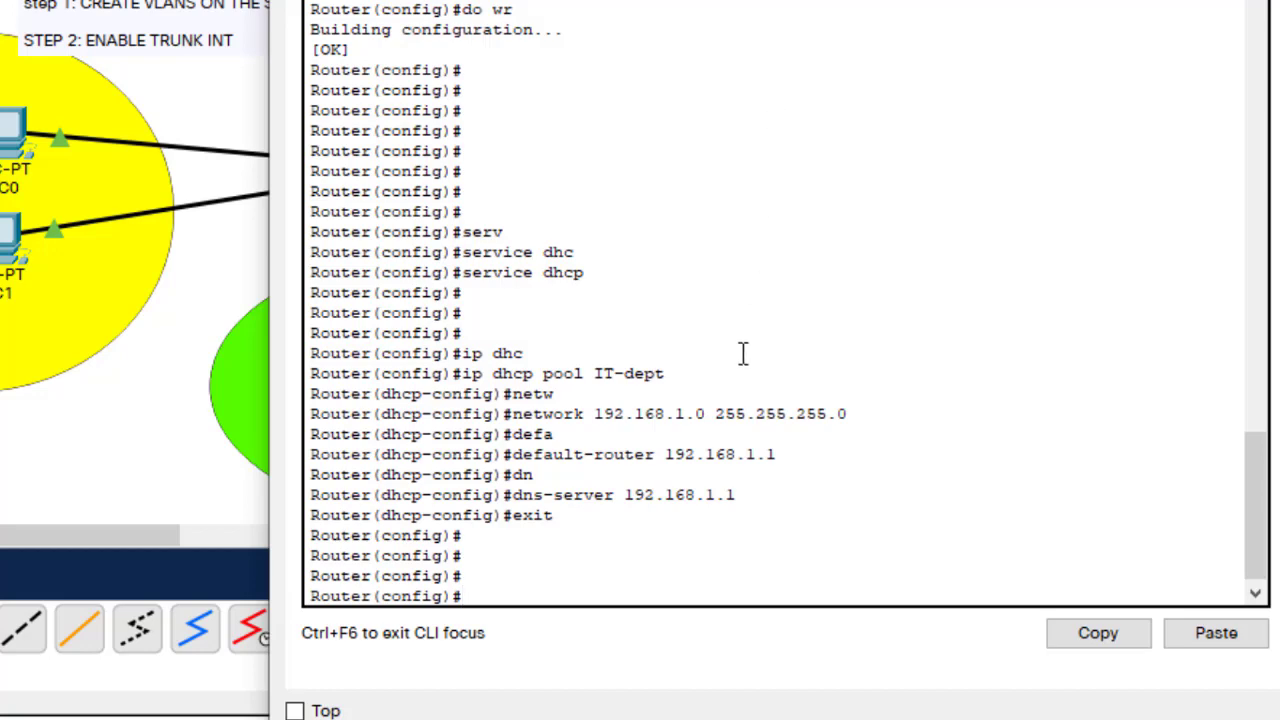
Create a DHCP pool named FINANCE-dept on the router
type("ip")
type("dhc")
key("Tab")
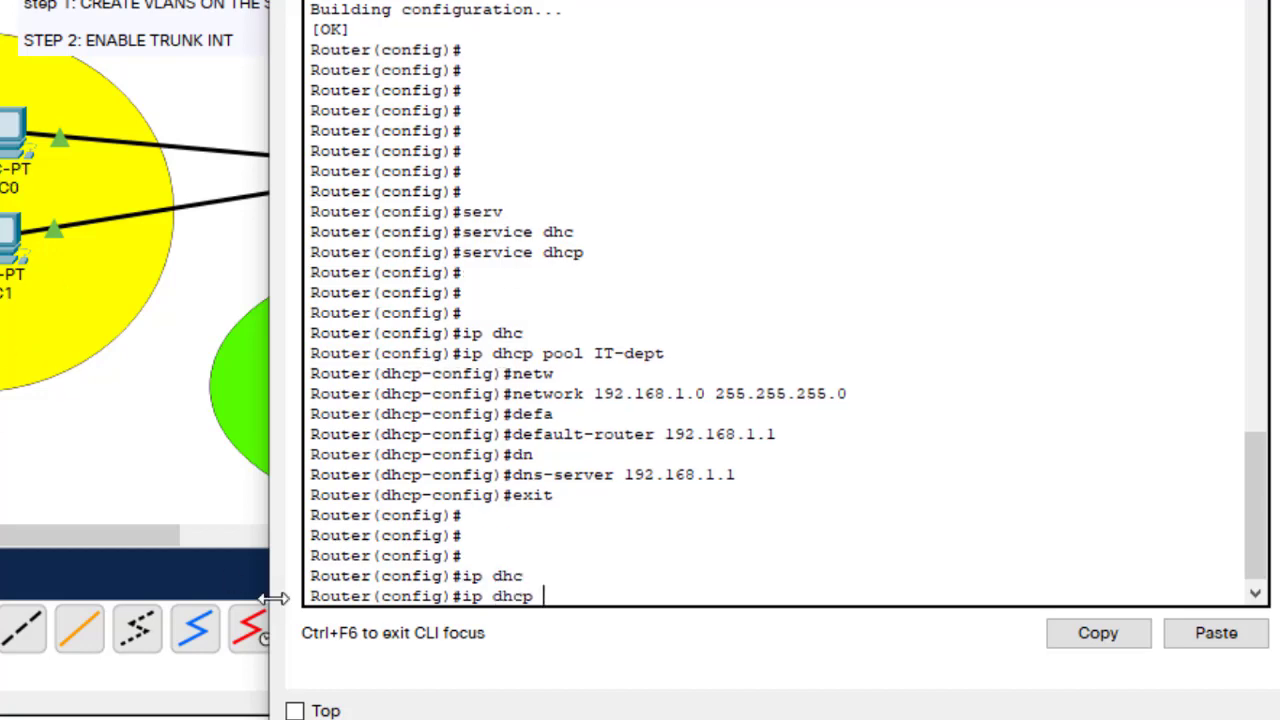
type("pool FINA")
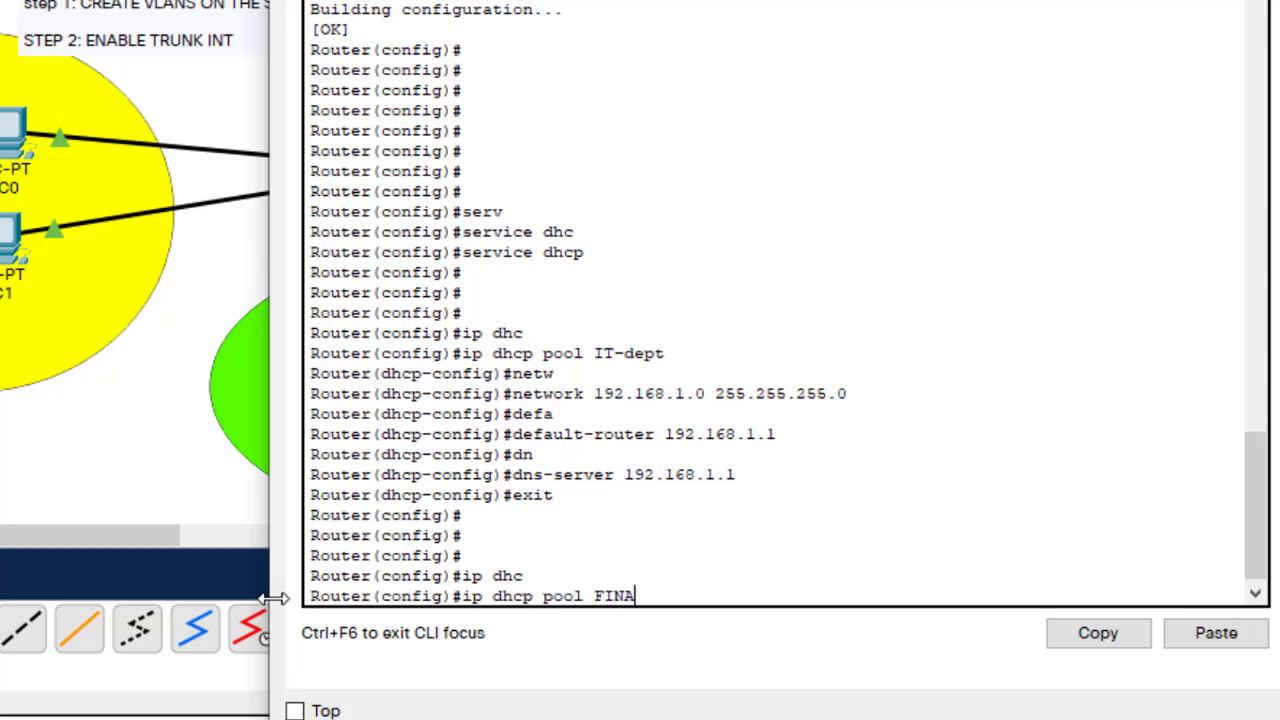
type("NCE-dept")
key("Return")
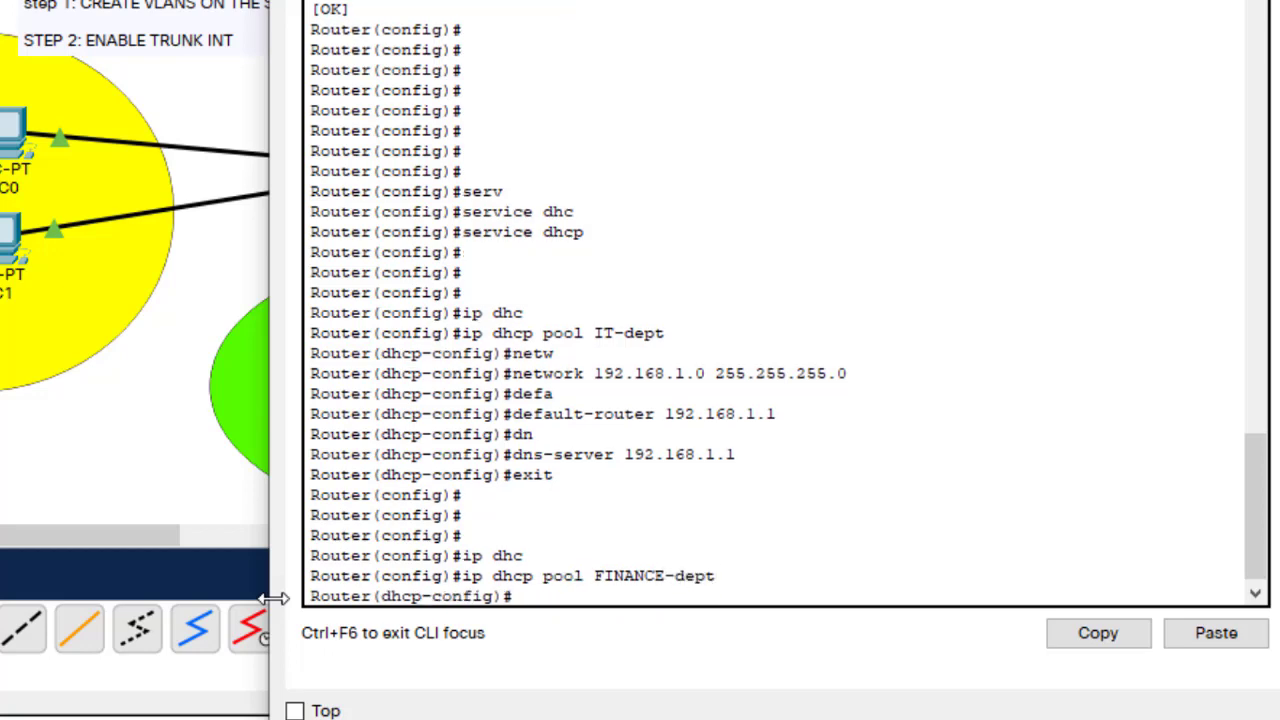
Assign the network 192.168.2.0 with mask 255.255.255.0 to the FINANCE-dept pool by reusing the earlier network command
key("Up")
key("Up")
key("Up")
key("Up")
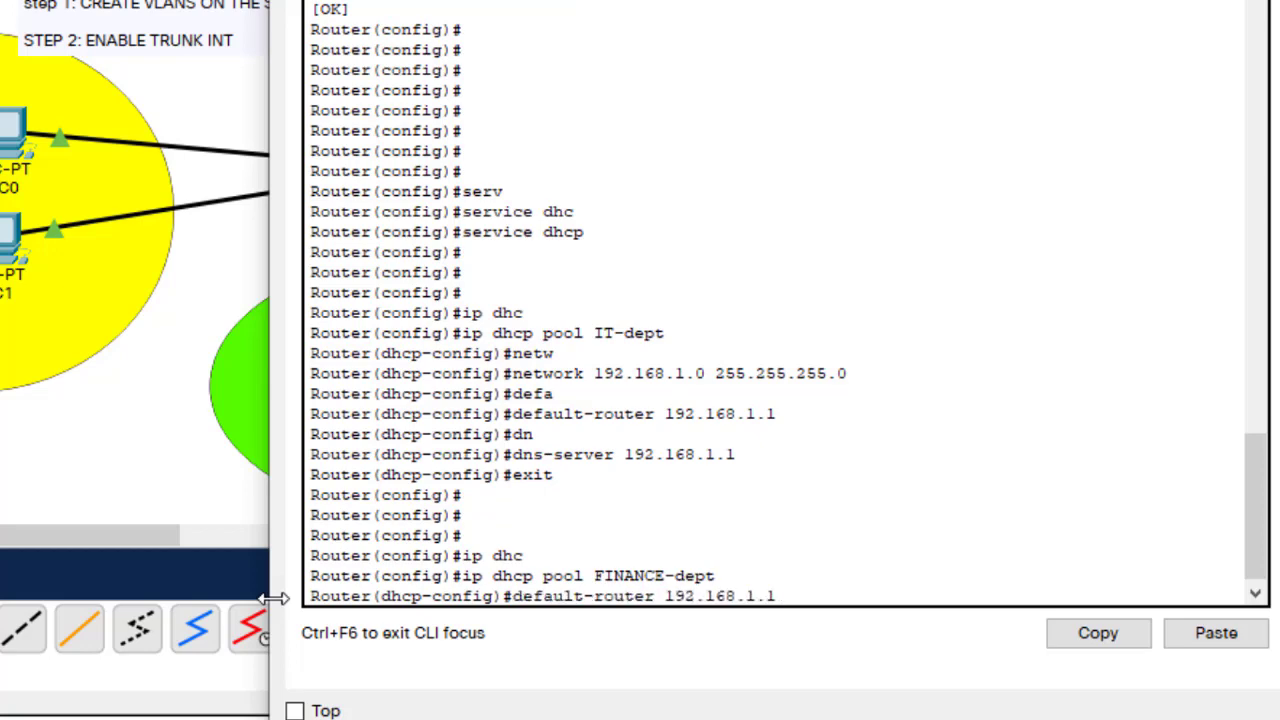
key("Up")
key("Down")
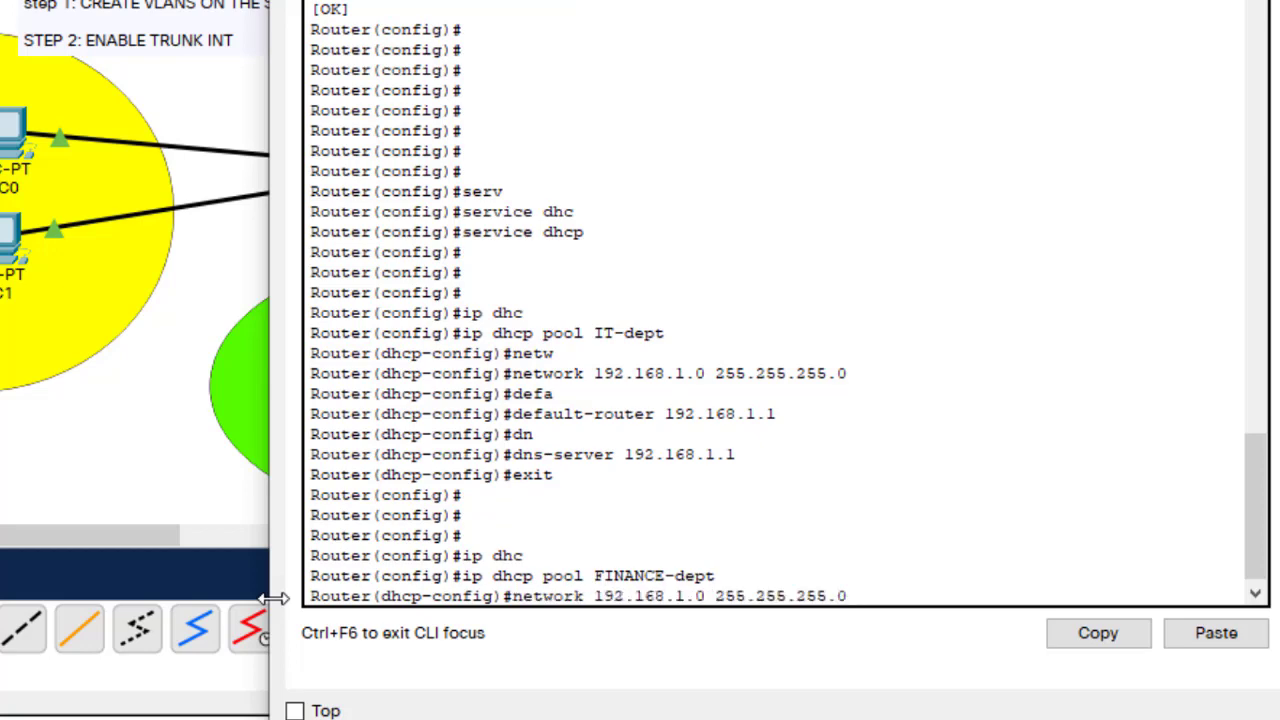
key("Left")
key("Left")
key("Left")
key("Left")
key("Left")
key("Left")
key("Left")
key("Left")
key("Left")
key("Left")
key("Left")
key("Left")
key("Left")
key("Left")
key("Left")
key("Left")
key("BackSpace")
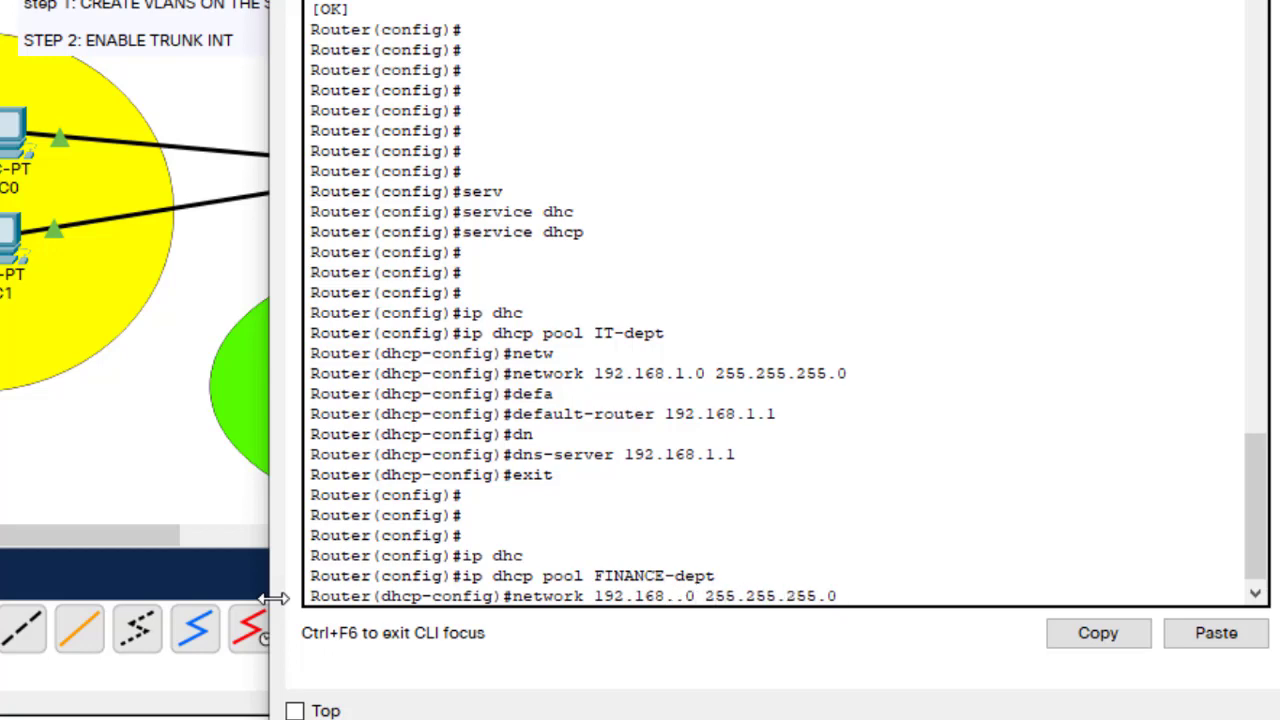
type("2")
key("Return")
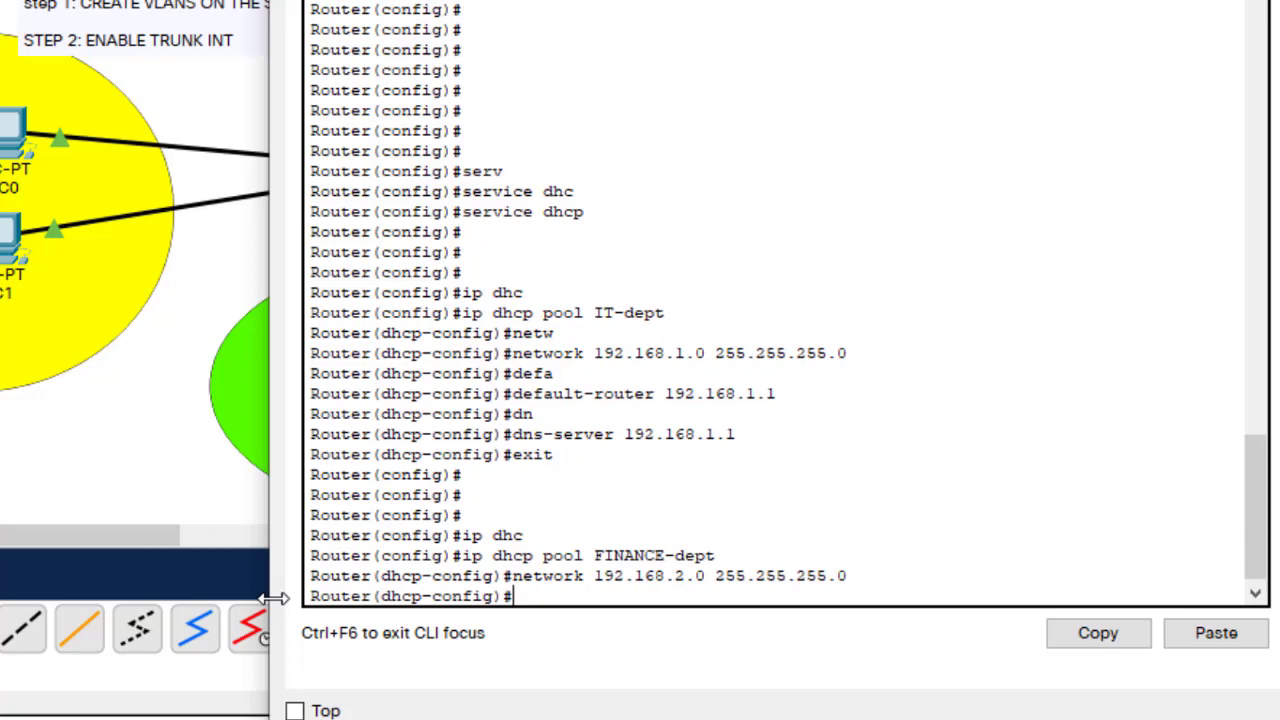
Set the FINANCE-dept pool's default router to 192.168.2.1 by reusing the earlier default-router command
key("Up")
key("Up")
key("Up")
key("Up")
key("Up")
key("Up")
key("Up")
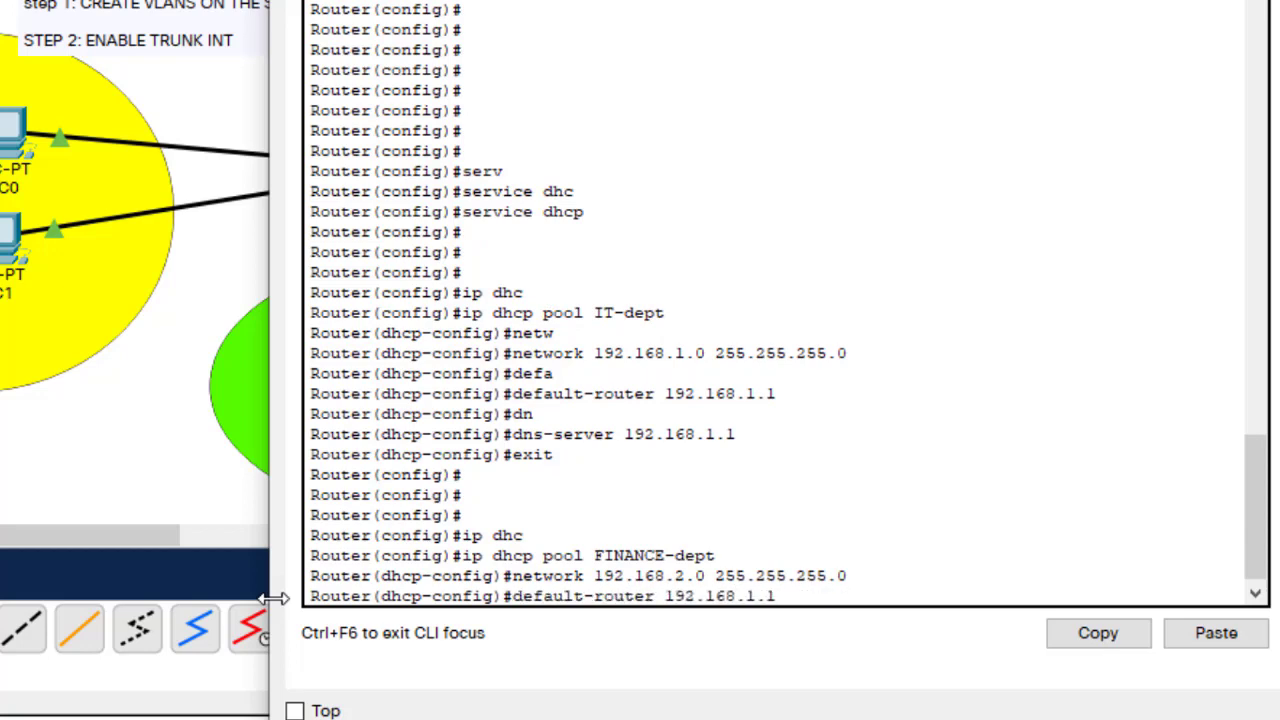
key("Left")
key("Left")
key("BackSpace")
type("2")
key("Return")
Set the FINANCE-dept pool's DNS server to 192.168.2.1 and return to global configuration mode
key("Up")
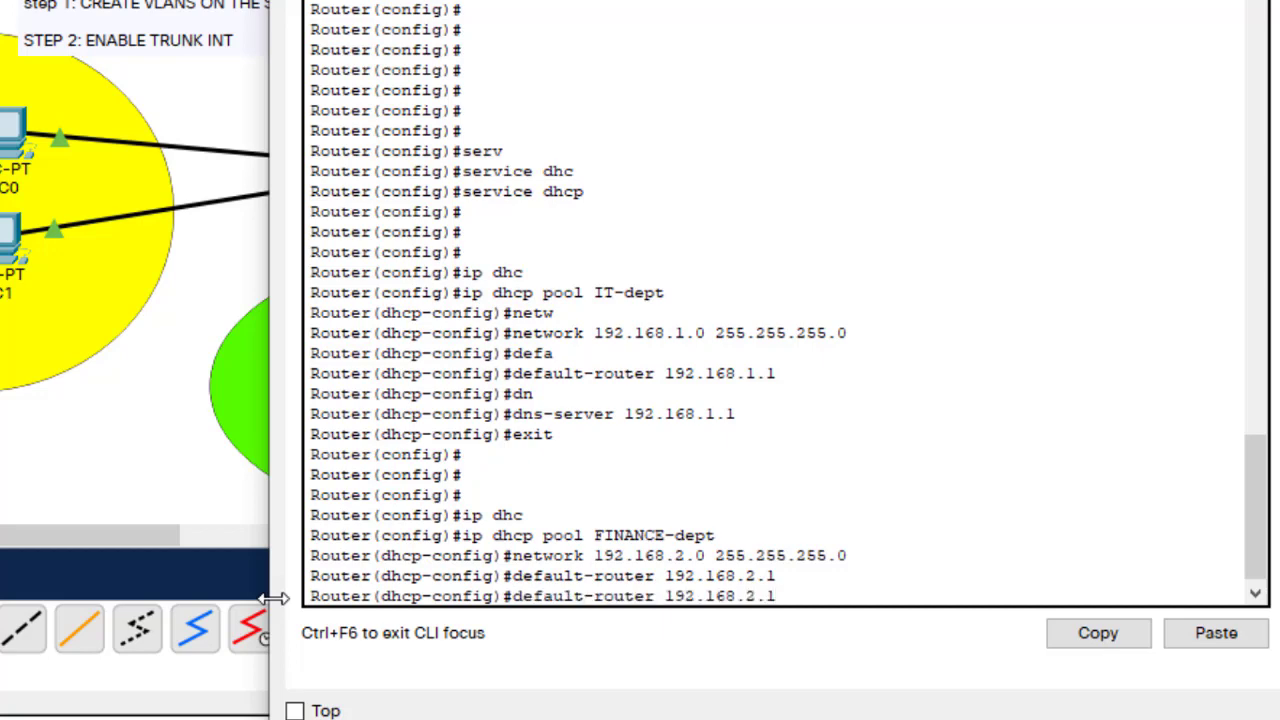
key("Up")
key("Left")
key("Left")
key("Left")
key("Left")
key("Left")
key("Left")
key("Left")
key("Left")
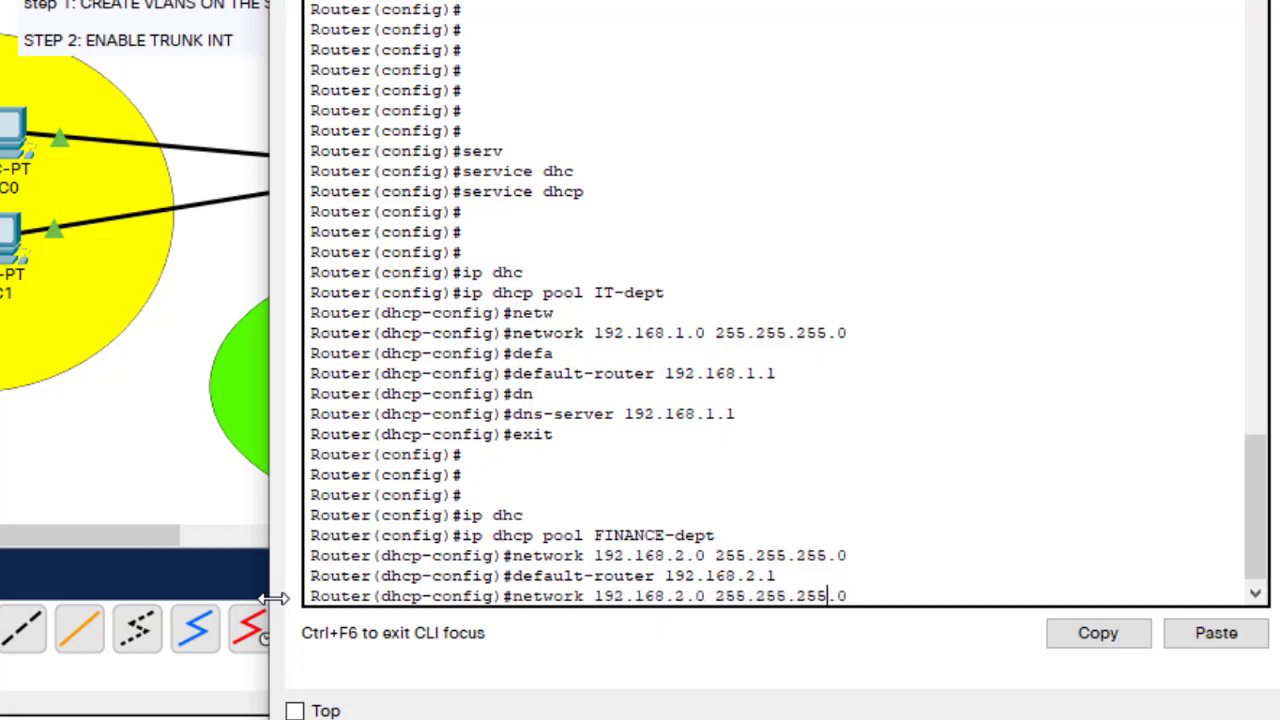
key("Left")
key("Left")
key("Left")
key("Left")
key("Left")
key("Up")
key("Up")
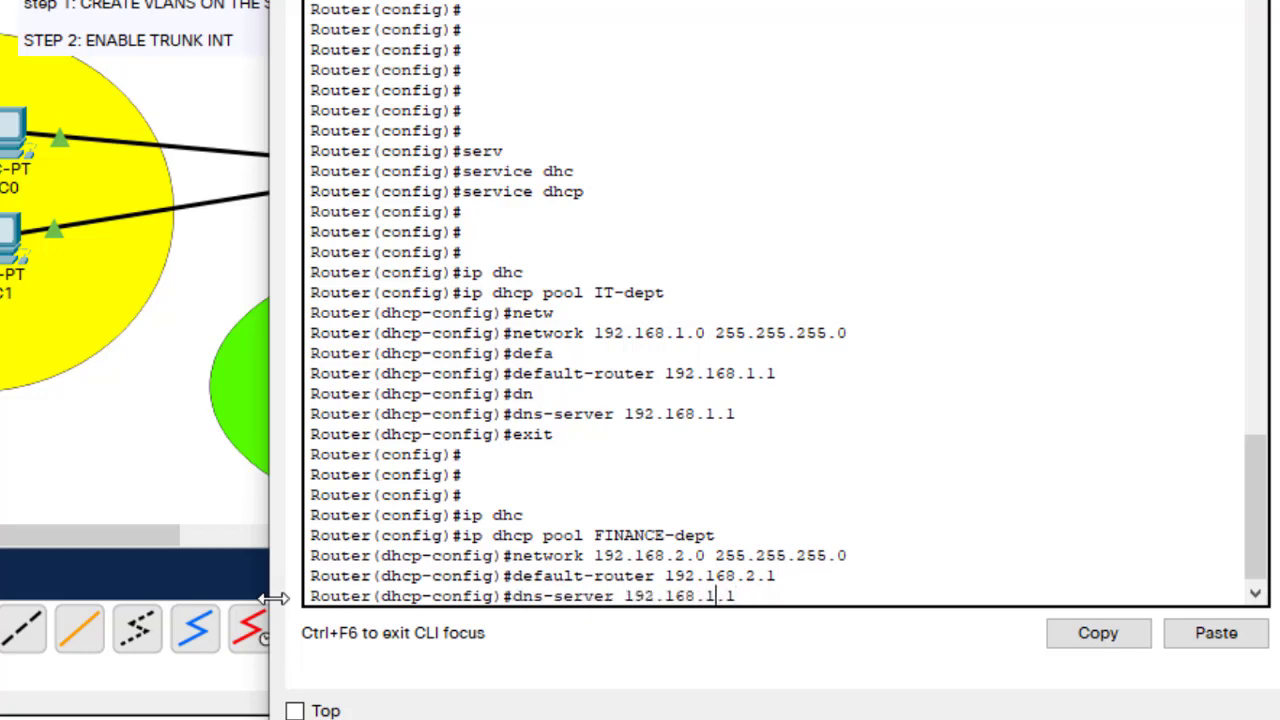
key("Left")
key("Left")
key("BackSpace")
type("2")
key("Return")
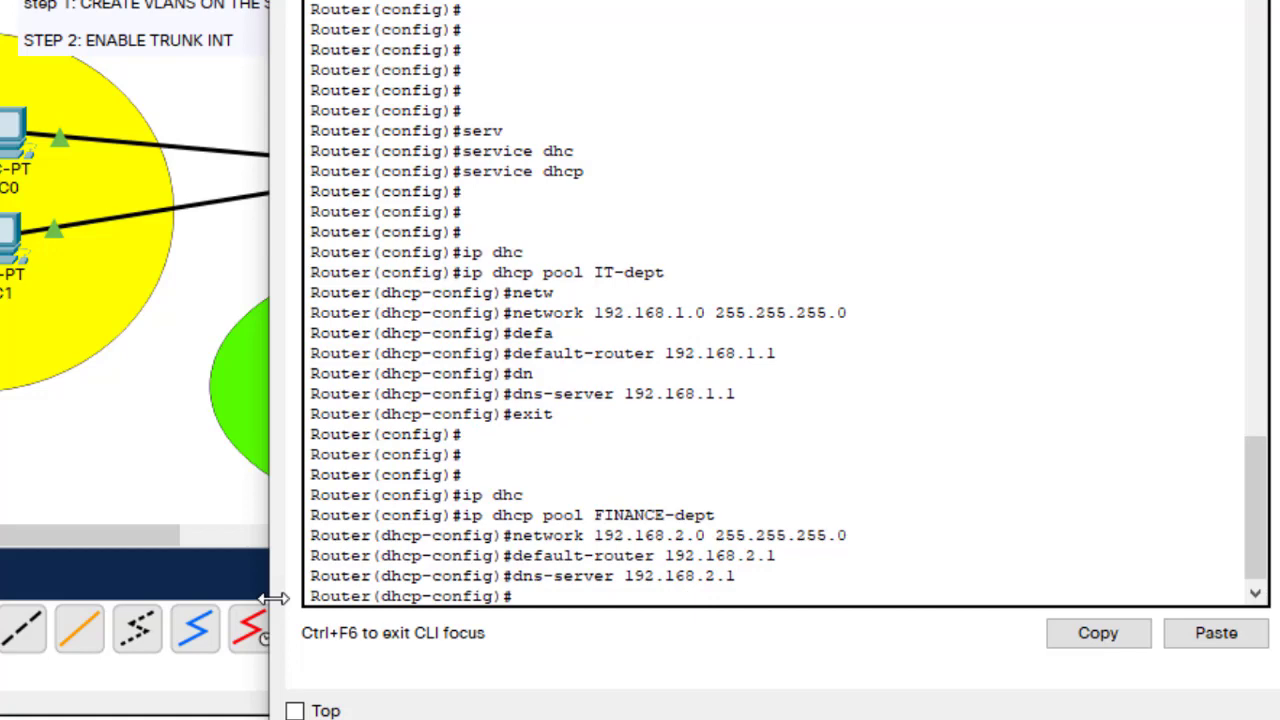
type("exit")
key("Return")
key("Return")
key("Return")
key("Return")
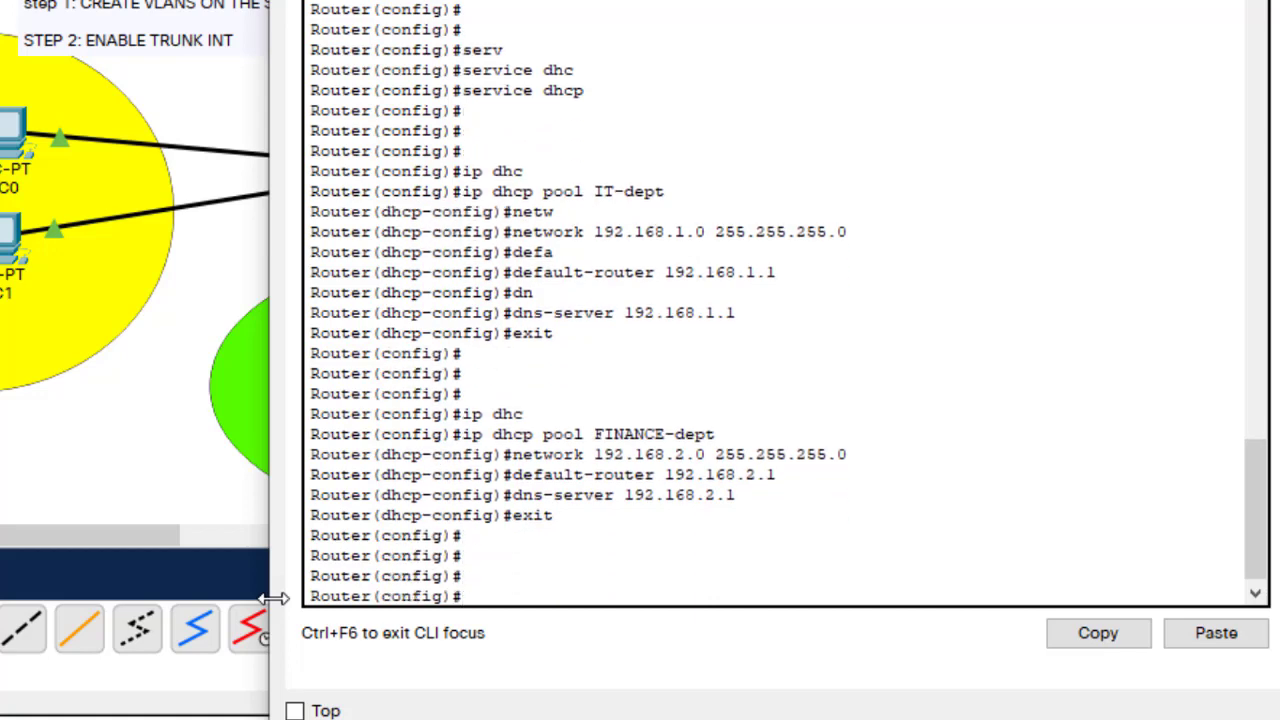
key("Return")
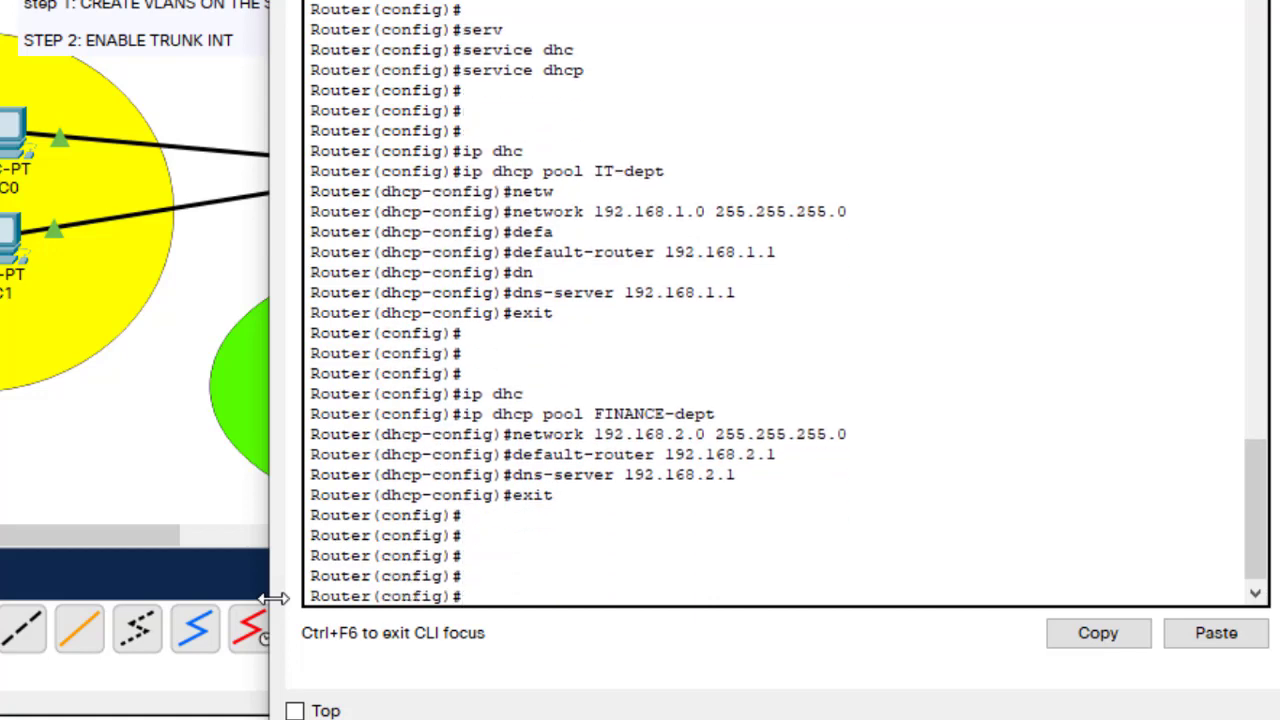
Create a DHCP pool named HR-dept by reusing and editing the FINANCE-dept pool command
key("Up")
key("Up")
key("Up")
key("Up")
key("Up")
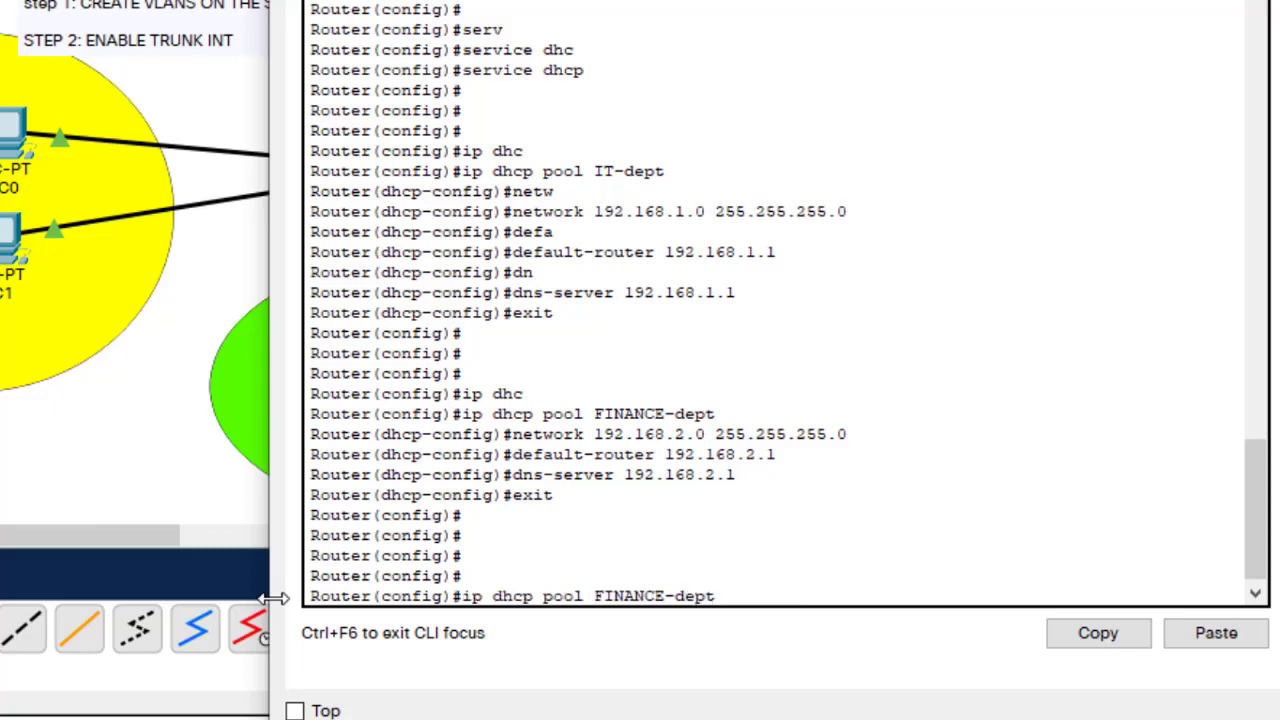
key("Left")
key("Left")
key("Left")
key("Left")
key("Left")
key("BackSpace")
key("BackSpace")
key("BackSpace")
key("BackSpace")
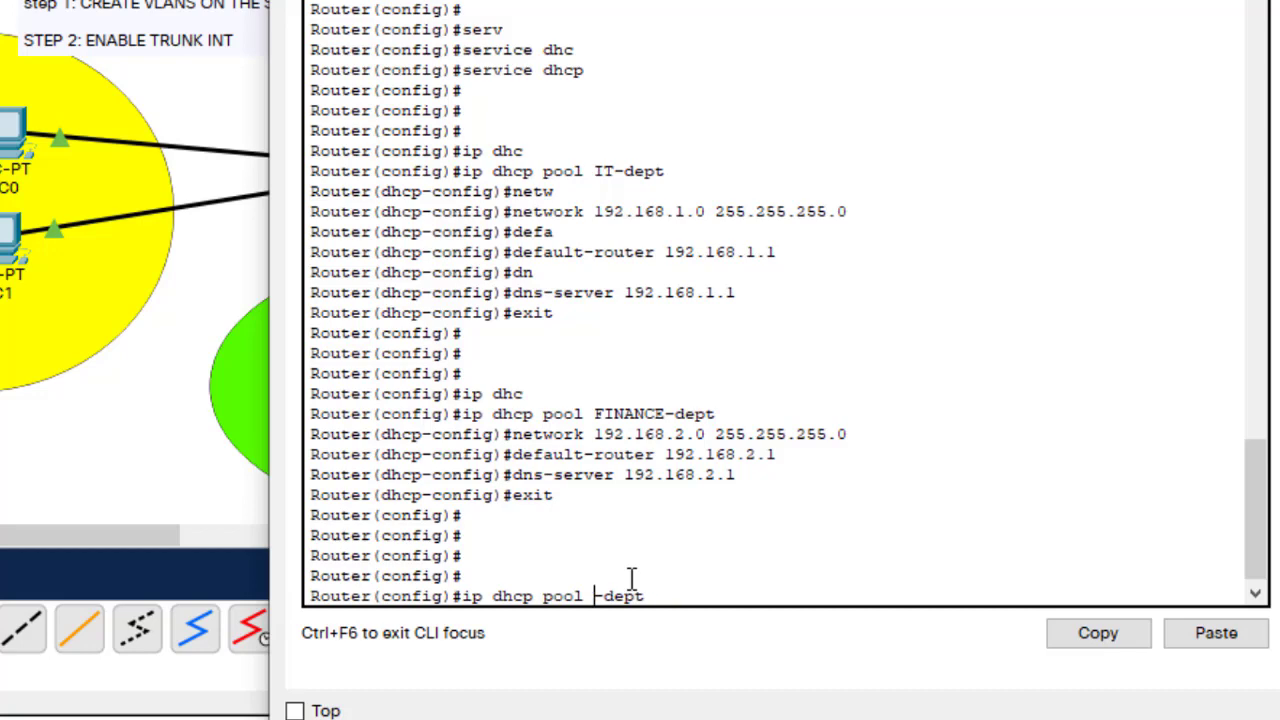
type("h")
key("BackSpace")
type("HR")
key("Return")
Assign the network 192.168.3.0 with mask 255.255.255.0 to the HR-dept DHCP pool
key("Up")
key("Up")
key("Up")
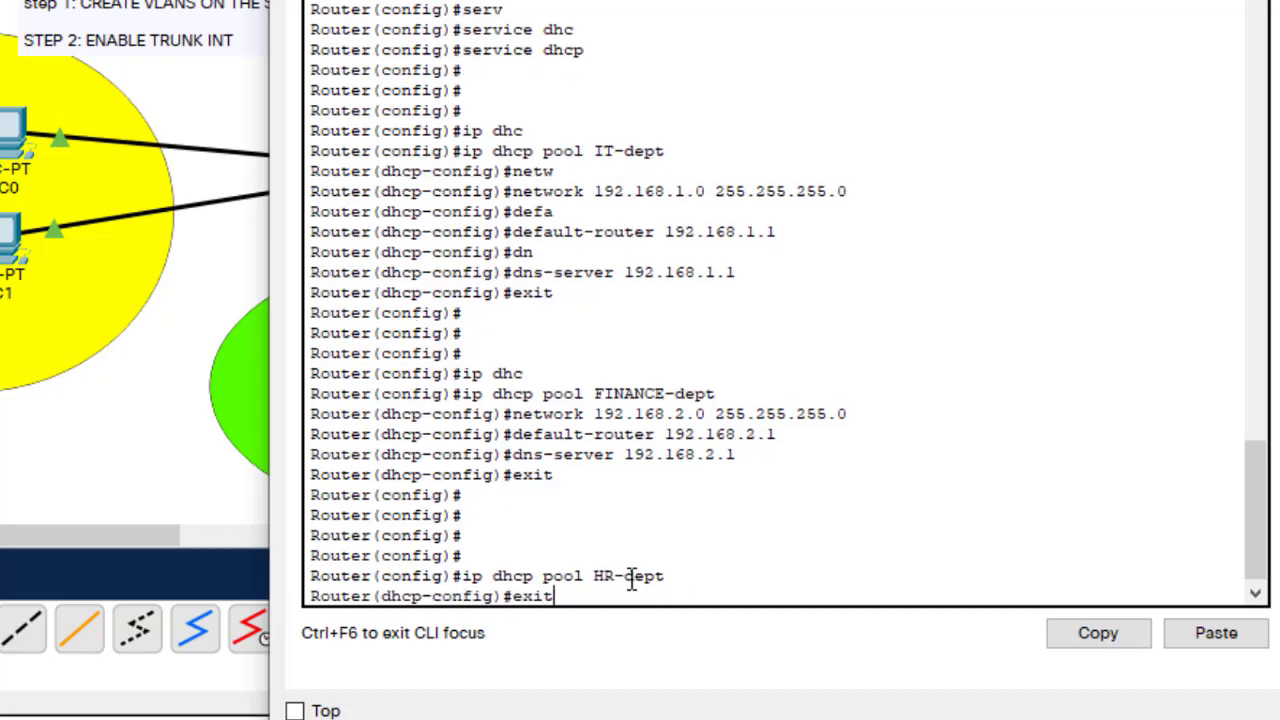
key("Up")
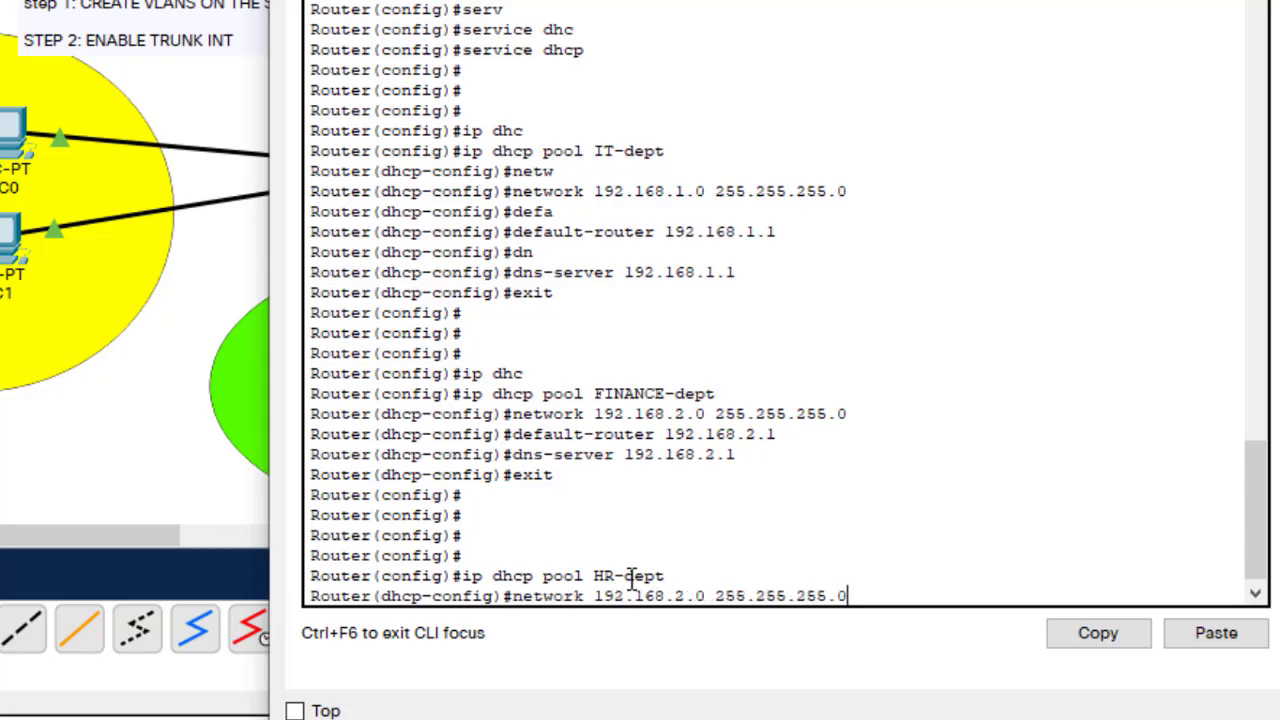
key("Left")
key("Left")
key("Left")
key("Left")
key("Left")
key("Left")
key("Left")
key("Left")
key("Left")
key("Left")
key("Left")
key("Left")
key("Left")
key("Left")
key("Left")
key("Left")
key("BackSpace")
type("3")
key("Return")
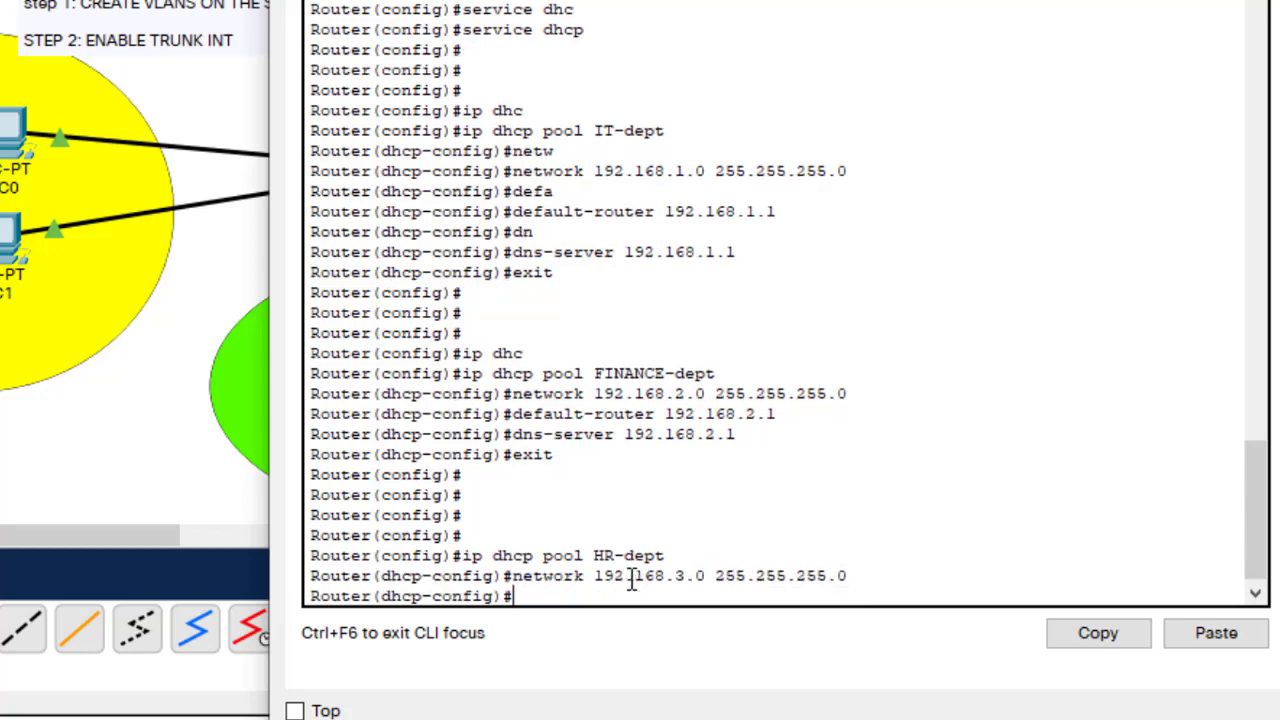
Set the HR-dept pool's default router to 192.168.3.1 by editing the previous default-router command
key("Up")
key("Up")
key("Up")
key("Up")
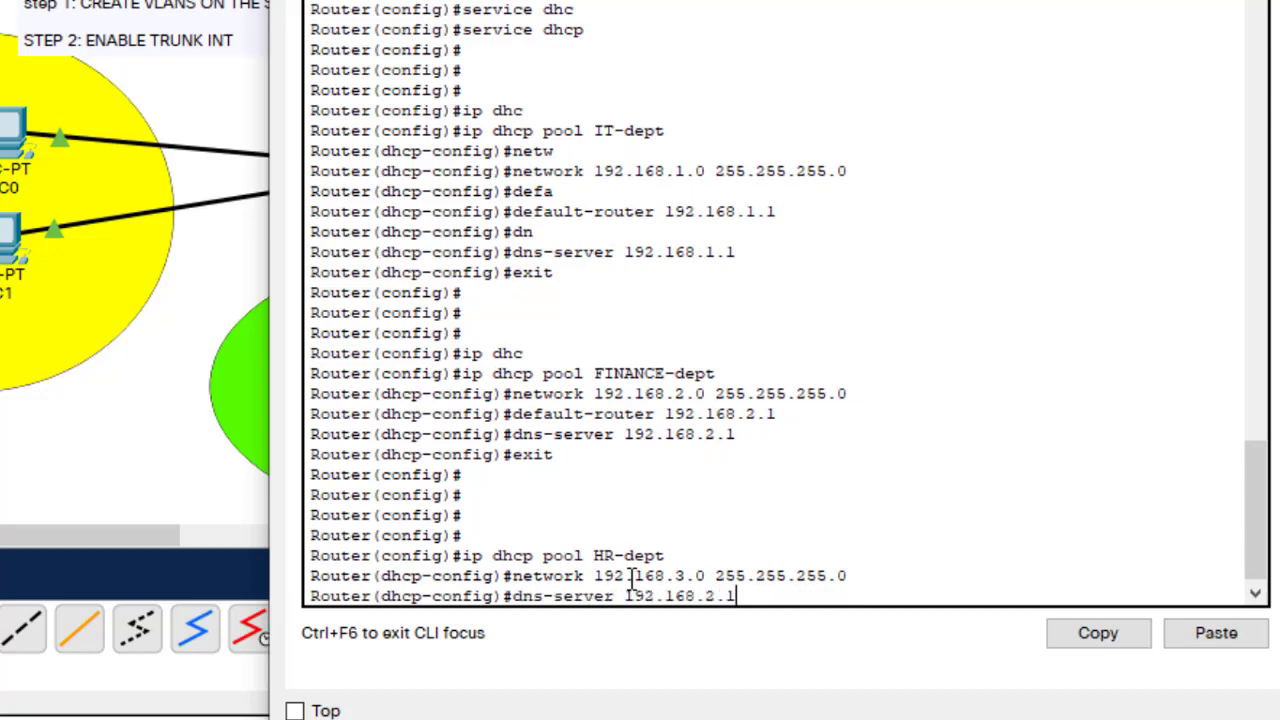
key("Up")
key("Left")
key("Left")
key("Left")
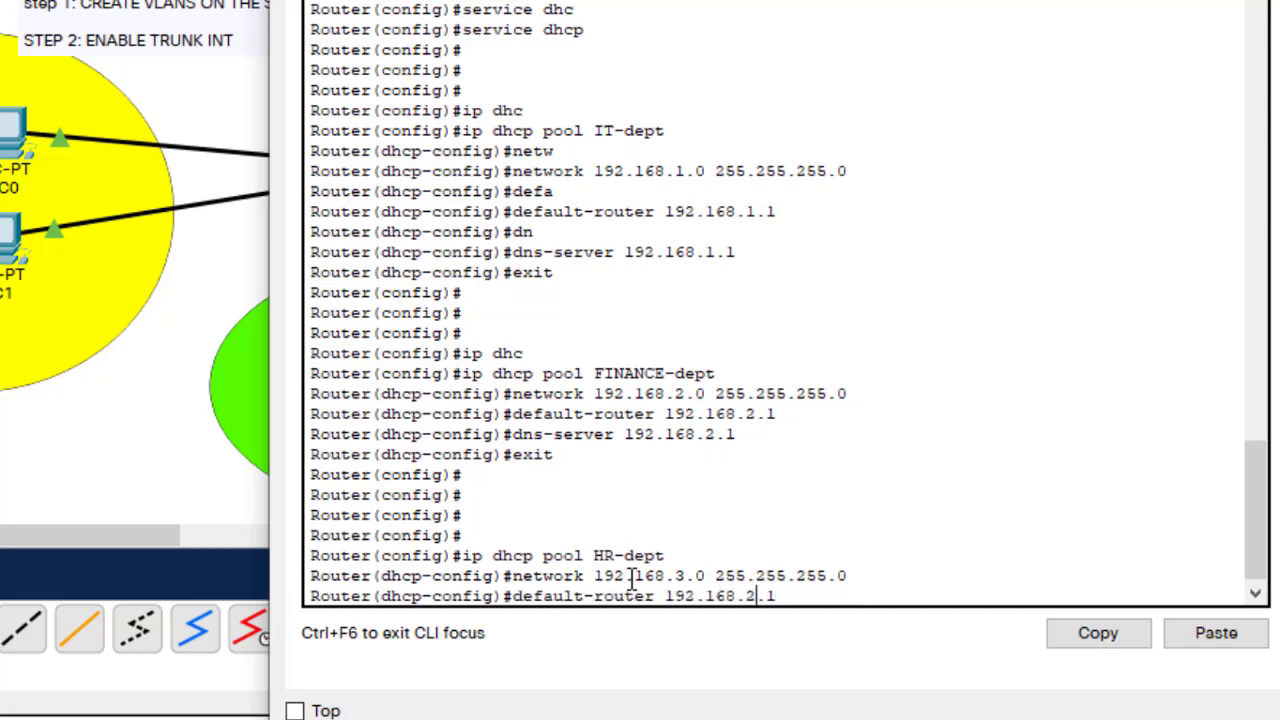
key("Delete")
type("3")
key("Return")
Set the HR-dept DHCP pool's DNS server to 192.168.3.1 by reusing and editing the earlier dns-server command
key("Up")
key("Up")
key("Up")
key("Up")
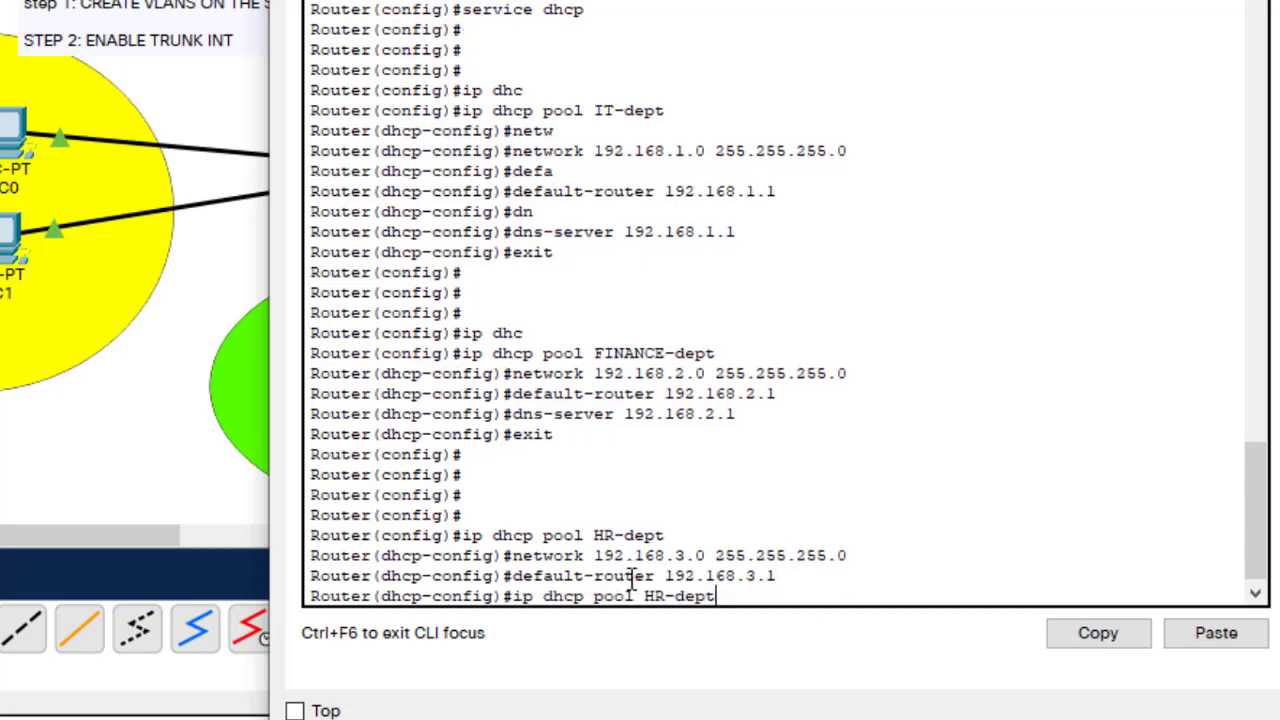
key("Up")
key("Left")
key("Left")
key("Left")
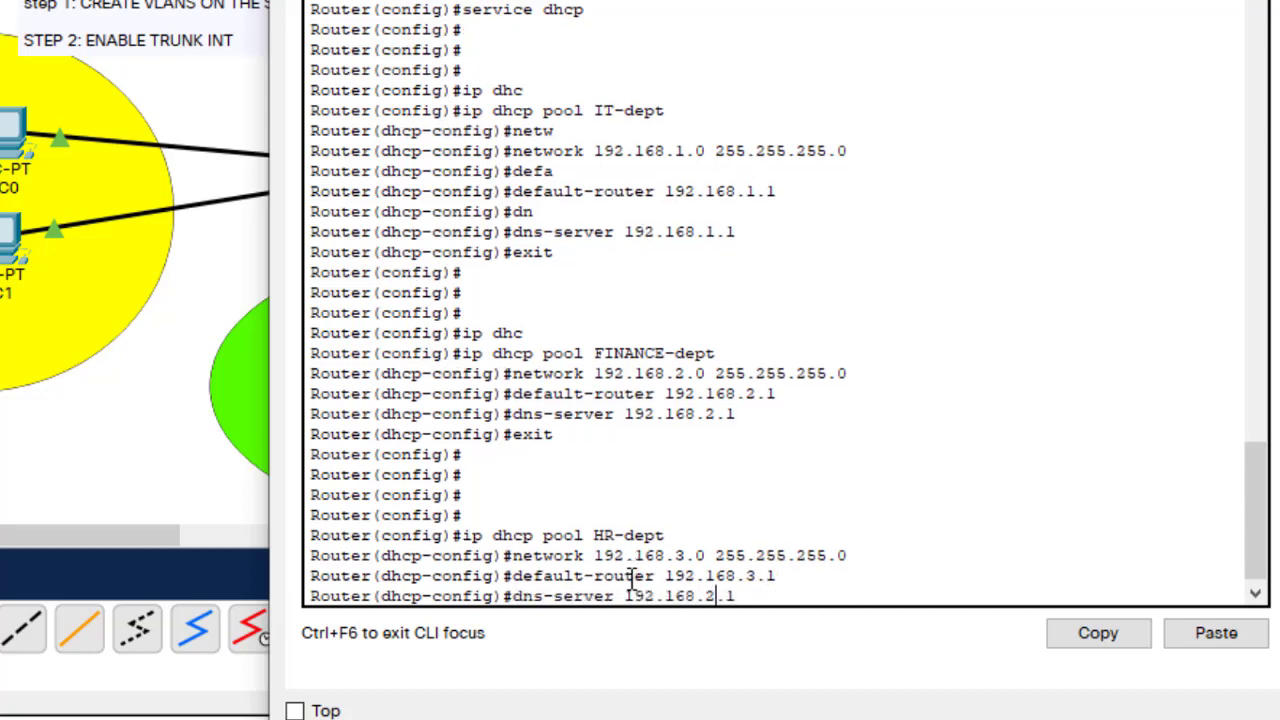
key("Delete")
type("3")
key("Return")
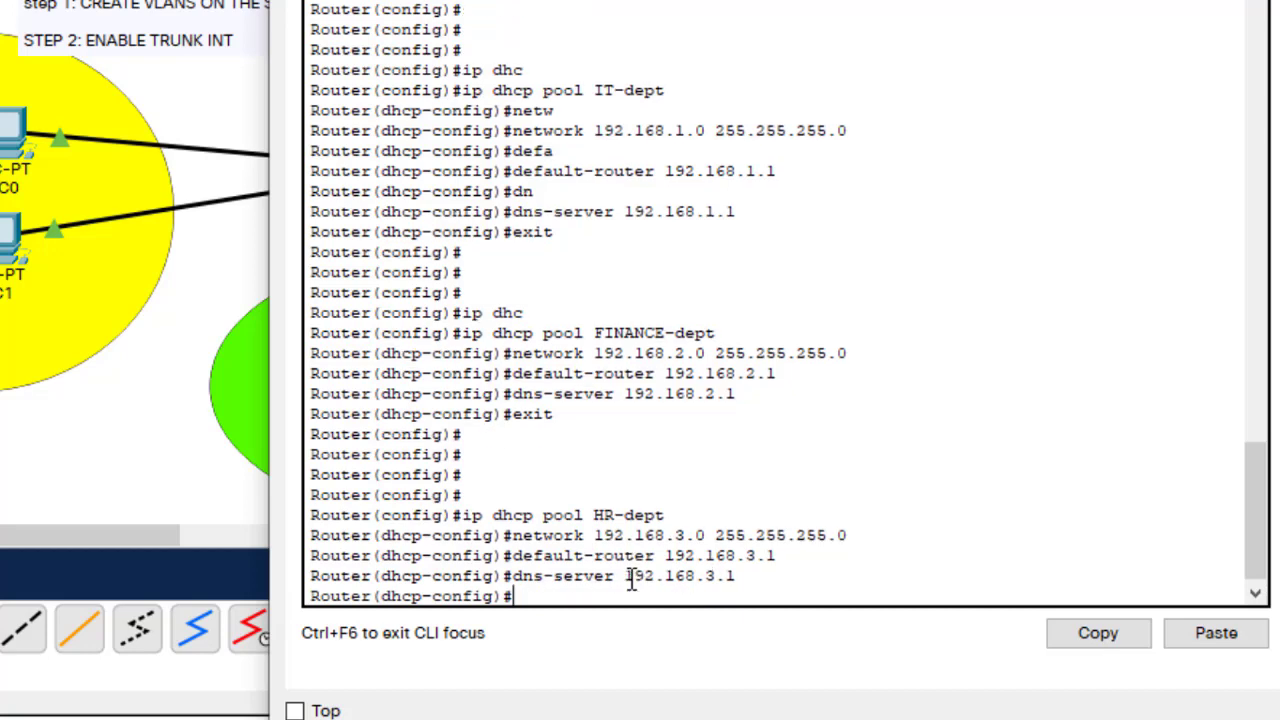
Return to global configuration mode and save the router's configuration with do wr
type("exit")
key("Return")
key("Return")
type("do w")
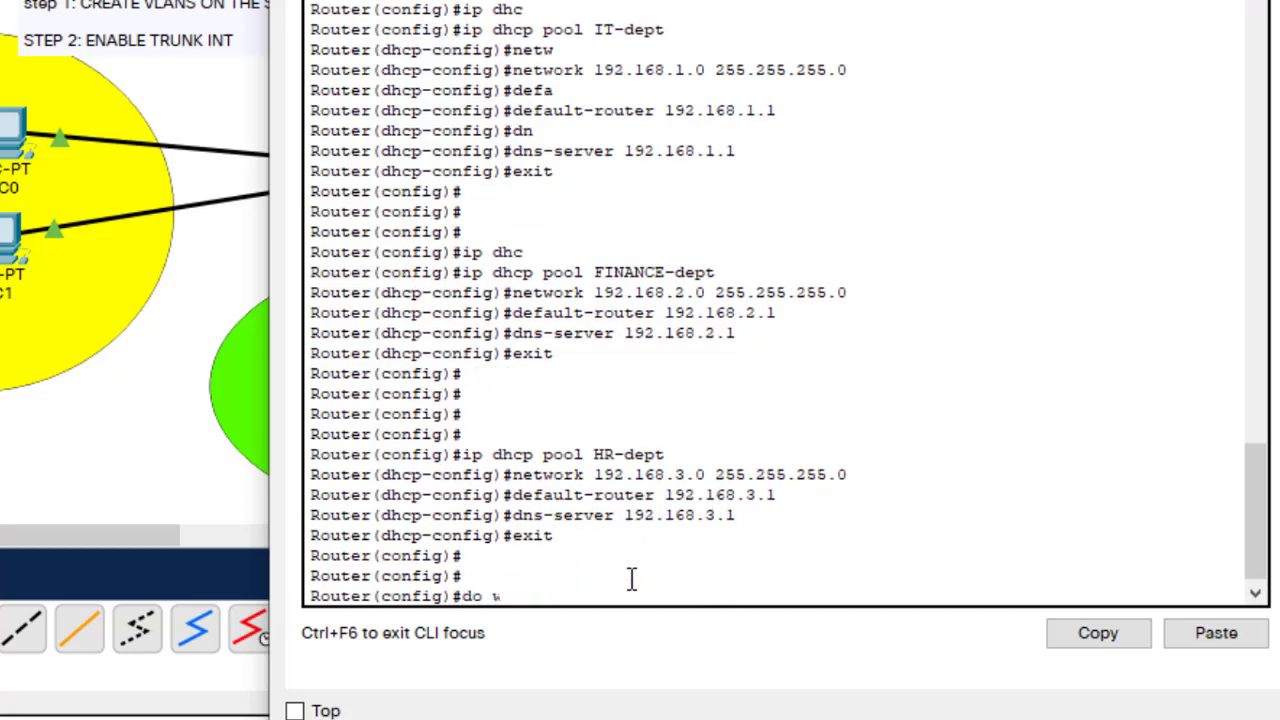
type("r")
key("Return")
key("Return")
key("Return")
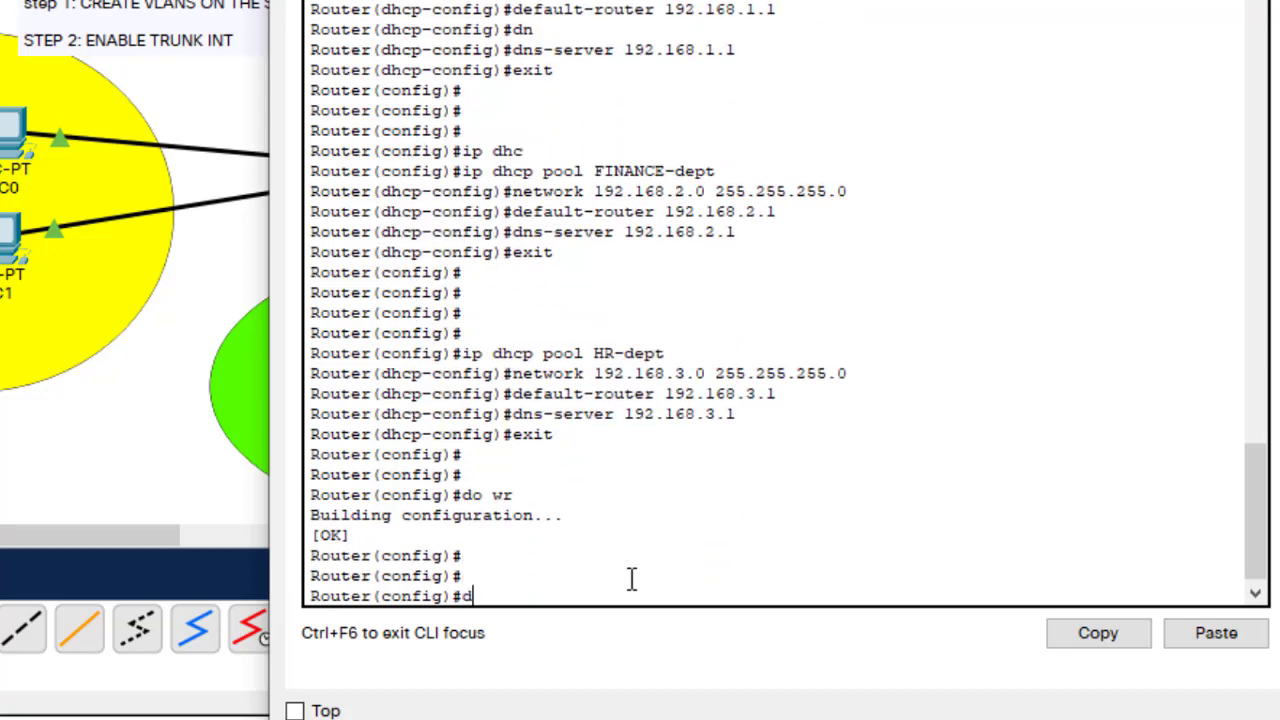
Display the router's startup configuration and examine the IT-dept, FINANCE-dept and HR-dept DHCP pool entries
type("do sh start")
key("Return")
key("Return")
key("Return")
key("Return")
key("Return")
key("Return")
key("Return")
key("Return")
key("Return")
key("Return")
key("Return")
key("Return")
key("Return")
key("Return")
key("Return")
key("Return")
key("Return")
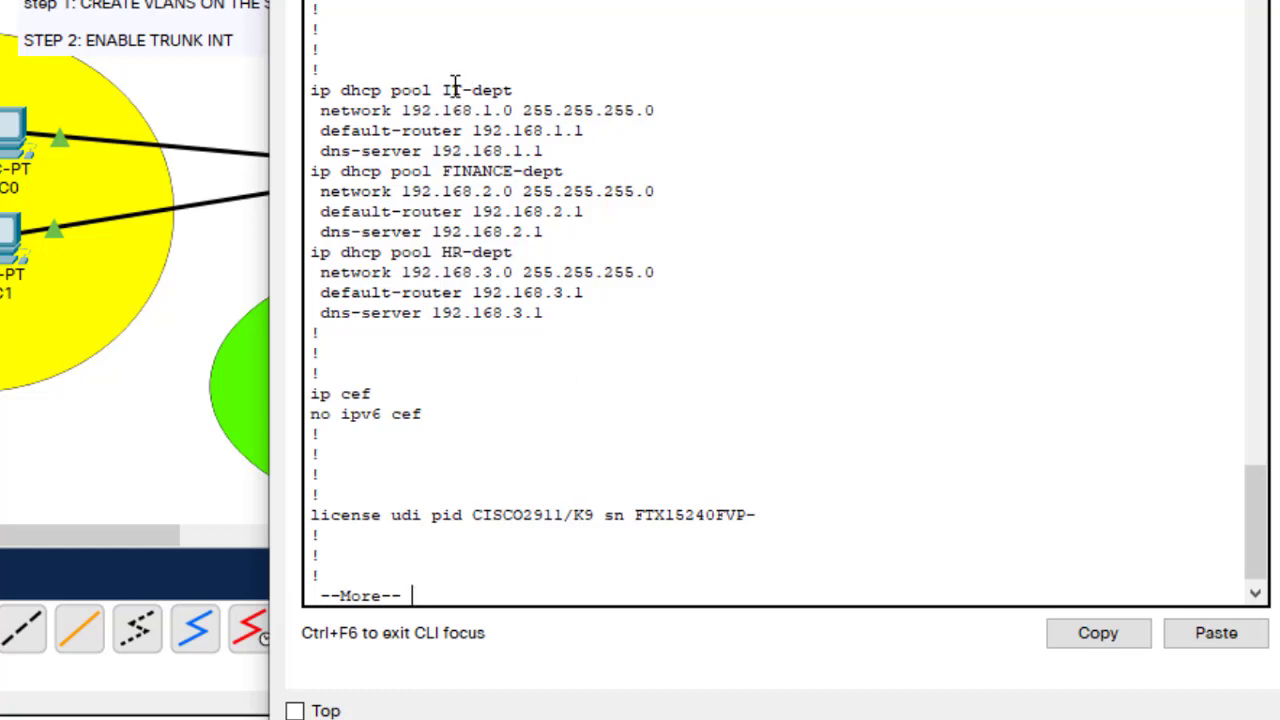
left_click_drag(445, 92, 494, 90)
left_click_drag(548, 150, 320, 111)
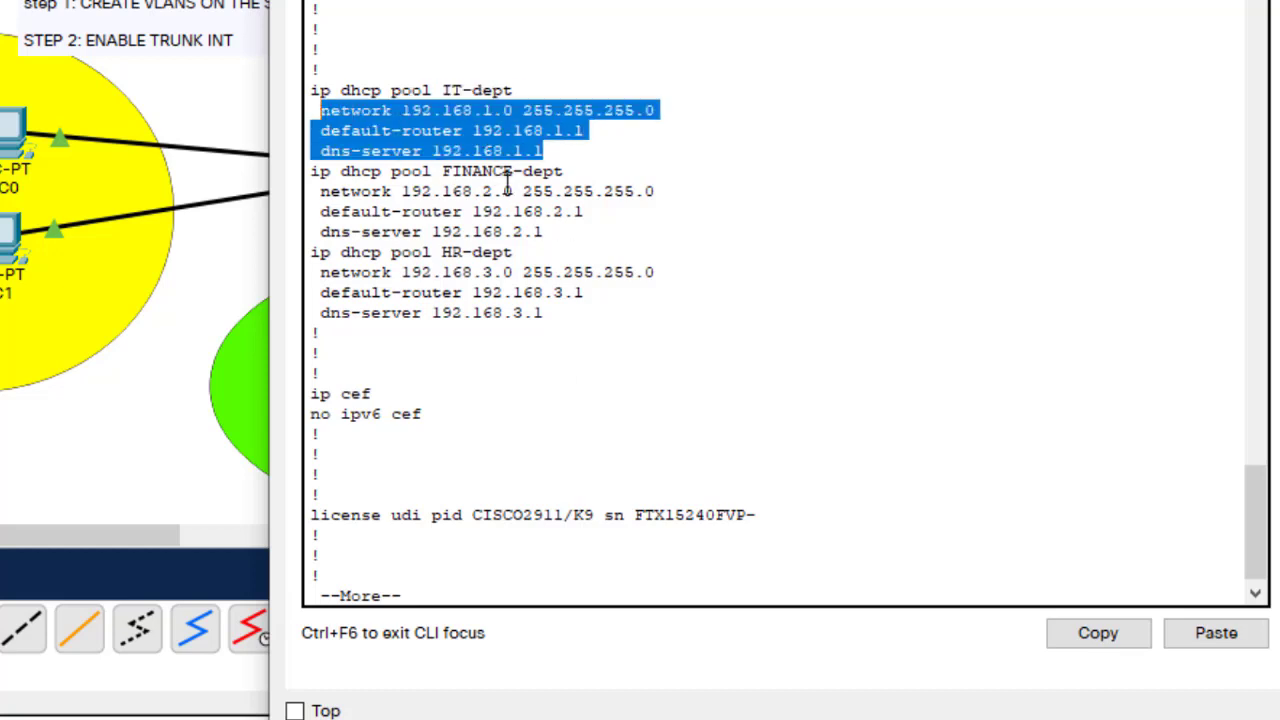
left_click_drag(564, 172, 453, 173)
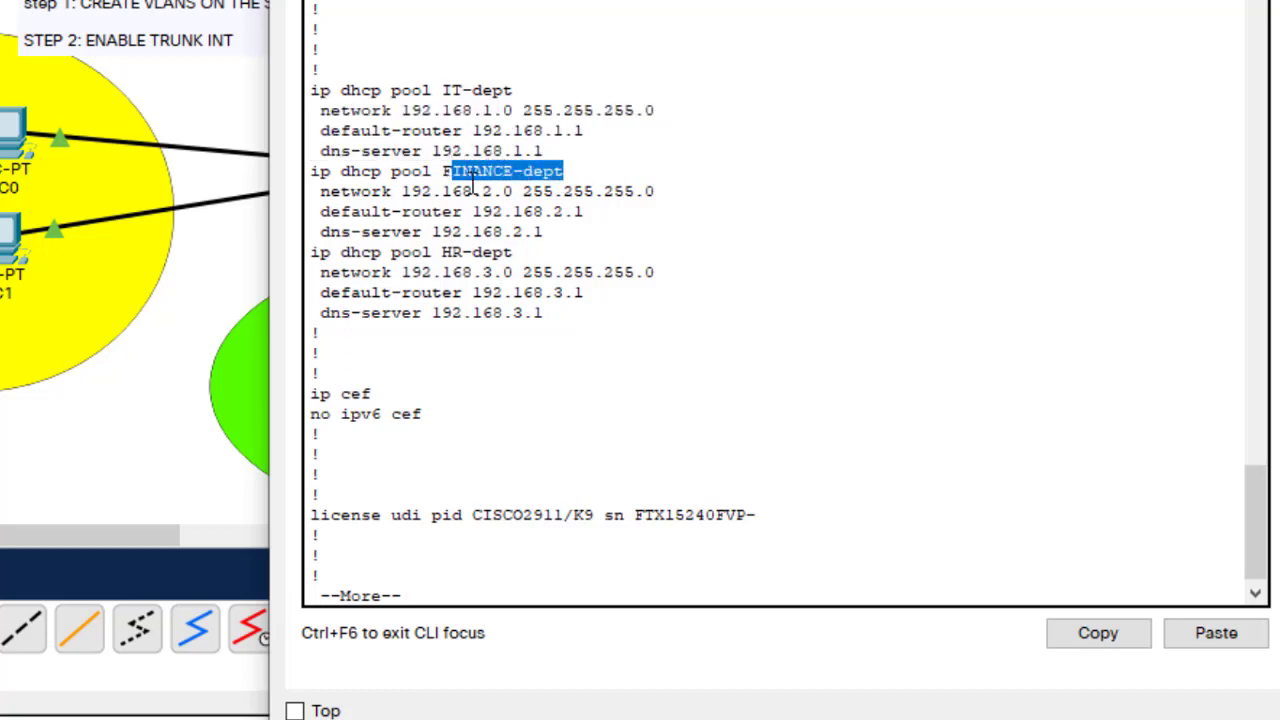
left_click_drag(522, 266, 447, 258)
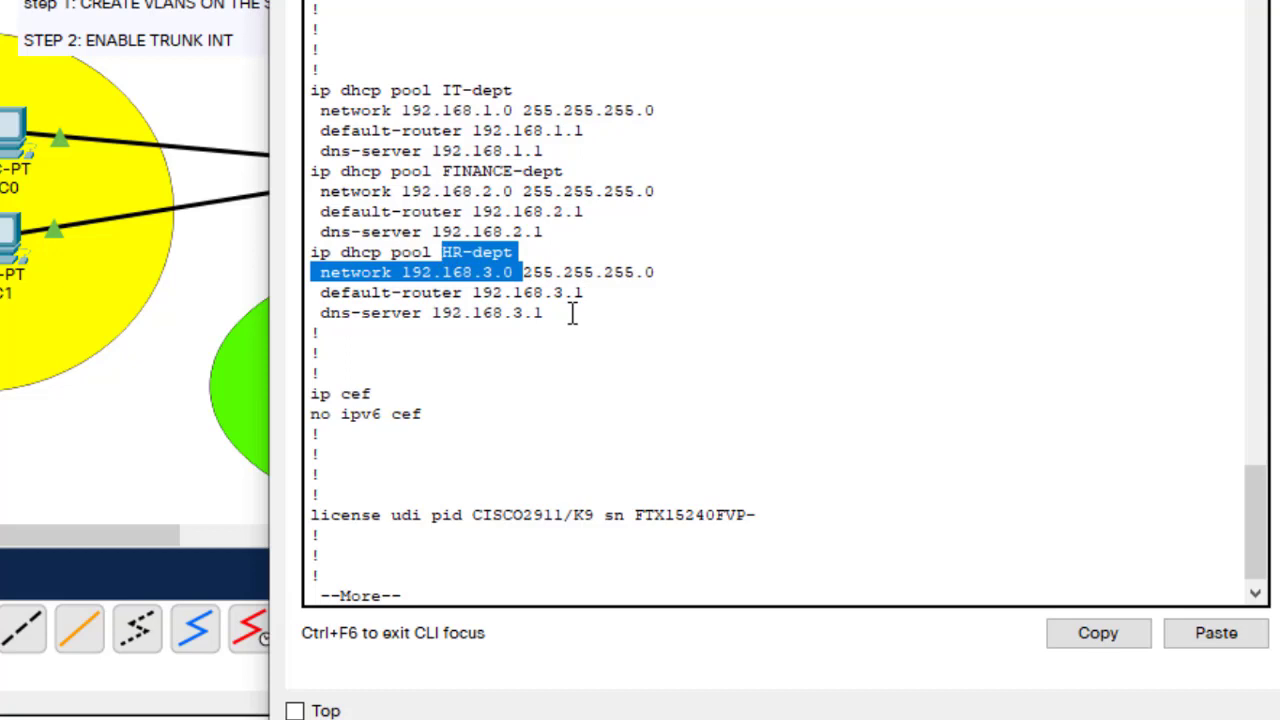
left_click_drag(572, 314, 308, 205)
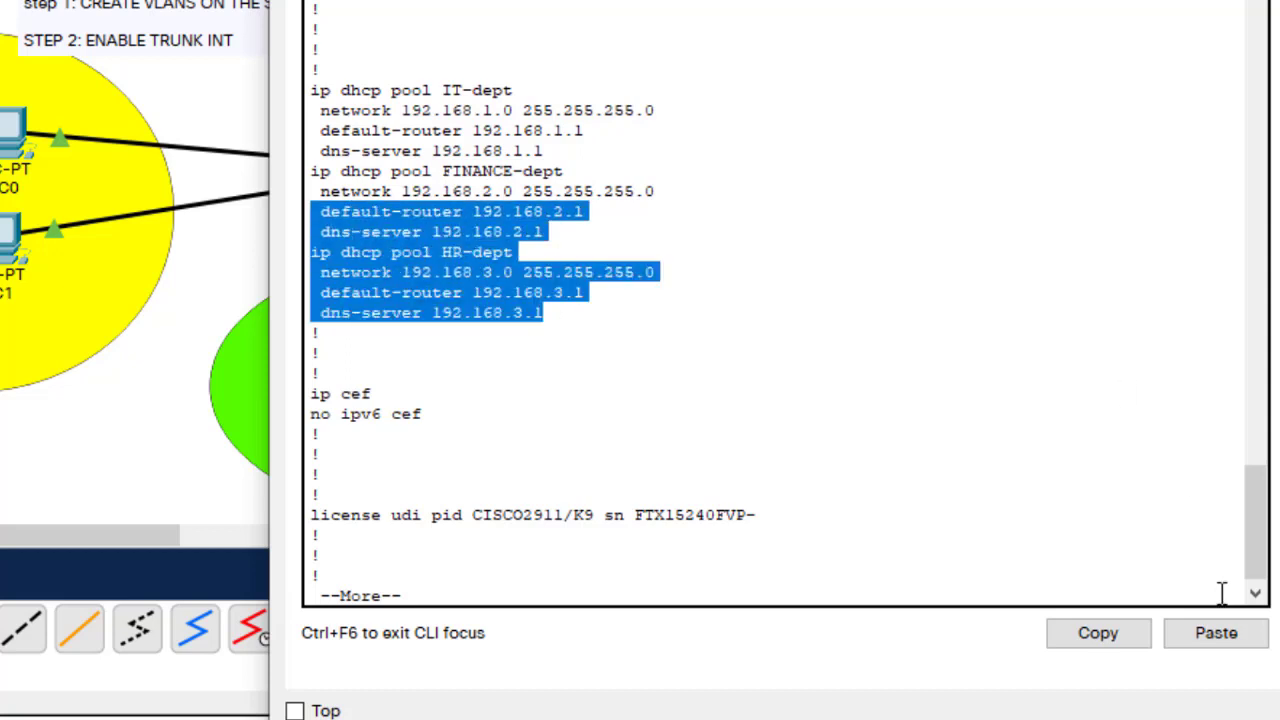
Page further through the startup configuration to examine the GigabitEthernet0/0 subinterfaces' dot1Q encapsulation and IP addresses
left_click(623, 437)
scroll(625, 437, "down", 2)
key("Return")
key("Return")
key("Return")
key("Return")
key("Return")
key("Return")
key("Return")
key("Return")
key("Return")
key("Return")
key("Return")
key("Return")
key("Return")
key("Return")
key("Return")
key("Return")
key("Return")
key("Return")
key("Return")
key("Return")
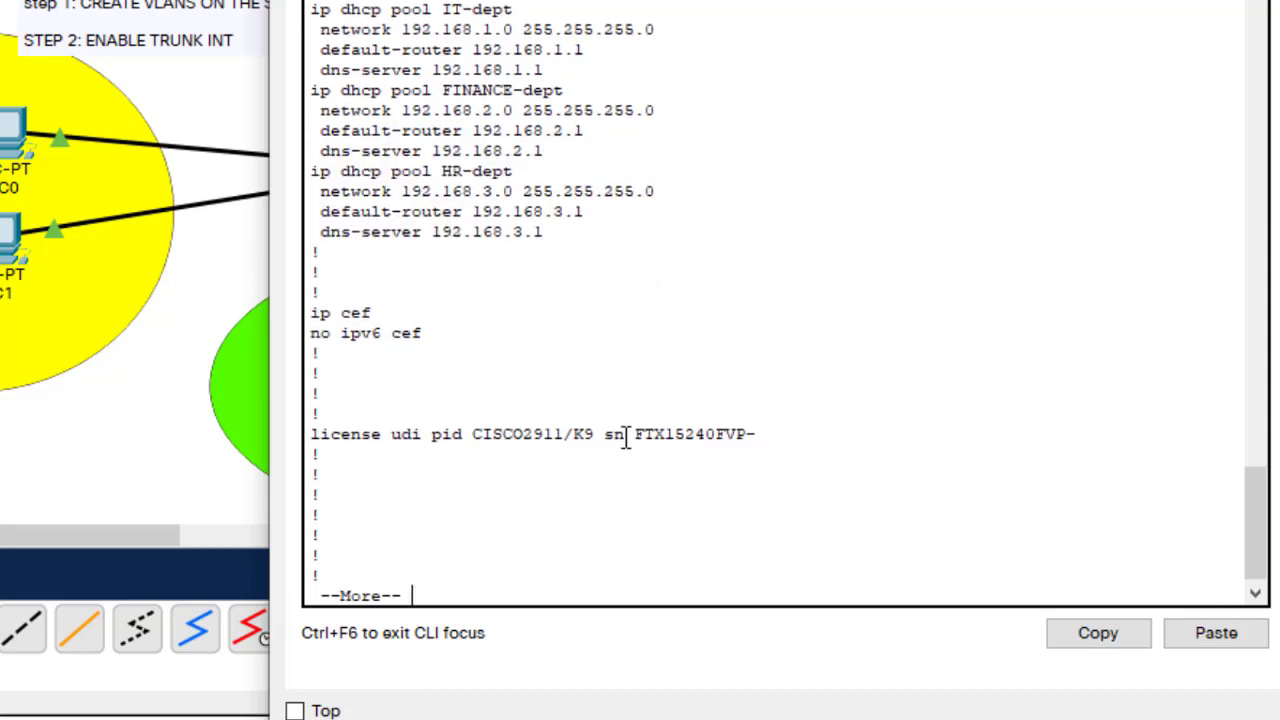
key("Return")
key("Return")
key("Return")
key("Return")
key("Return")
key("Return")
key("Return")
key("Return")
key("Return")
key("Return")
key("Return")
key("Return")
key("Return")
key("Return")
key("Return")
key("Return")
key("Return")
key("Return")
key("Return")
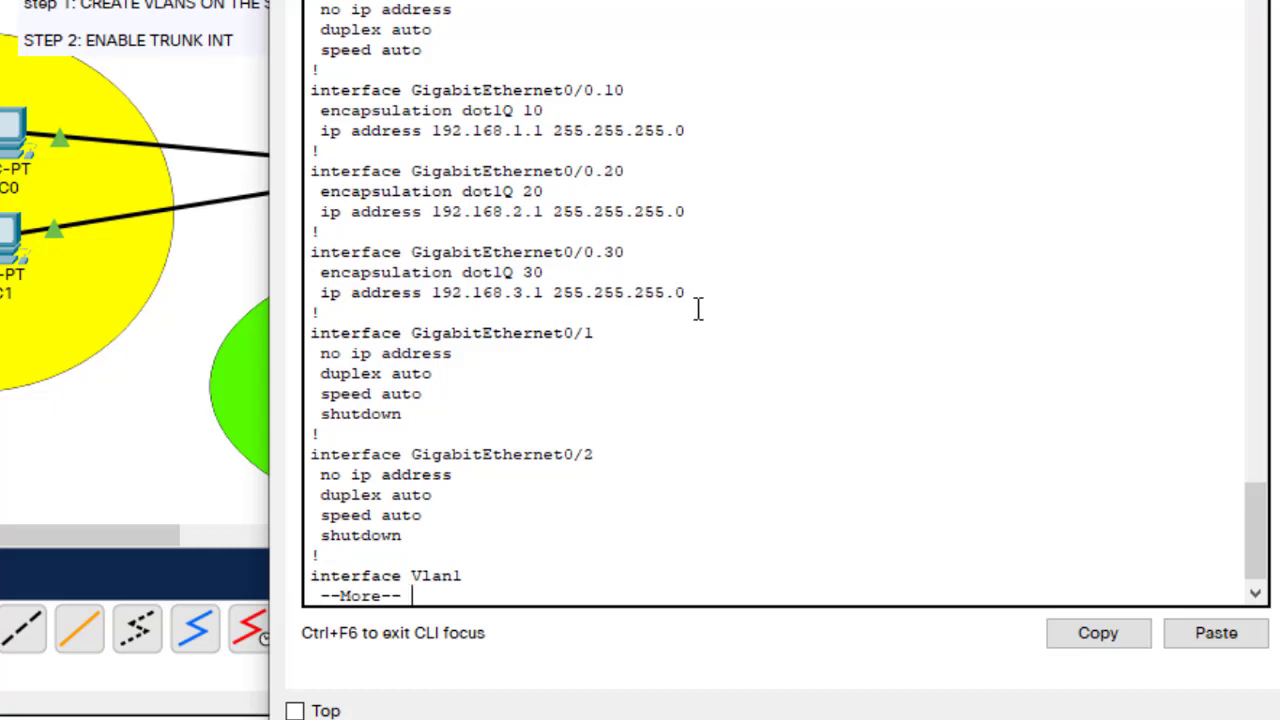
left_click_drag(700, 292, 312, 275)
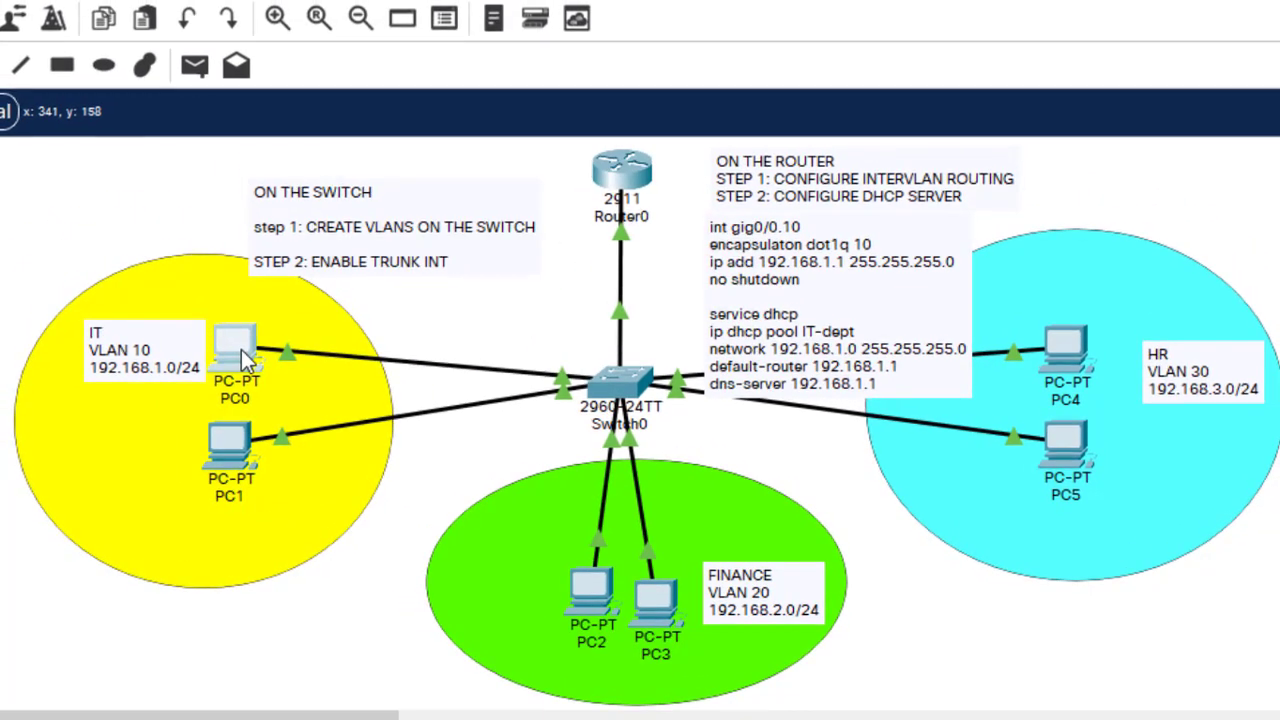
Switch PC0 in the IT department to DHCP addressing and close its device window
left_click(190, 310)
left_click(440, 22)
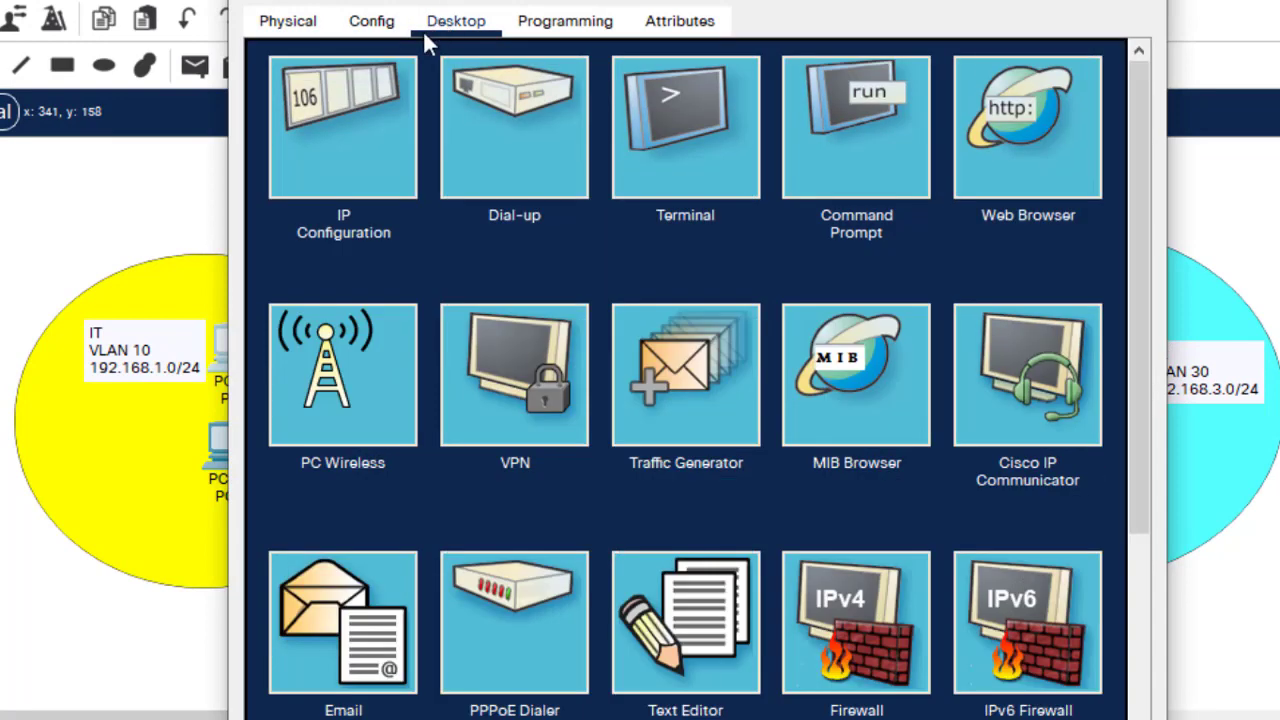
left_click(345, 126)
left_click(300, 170)
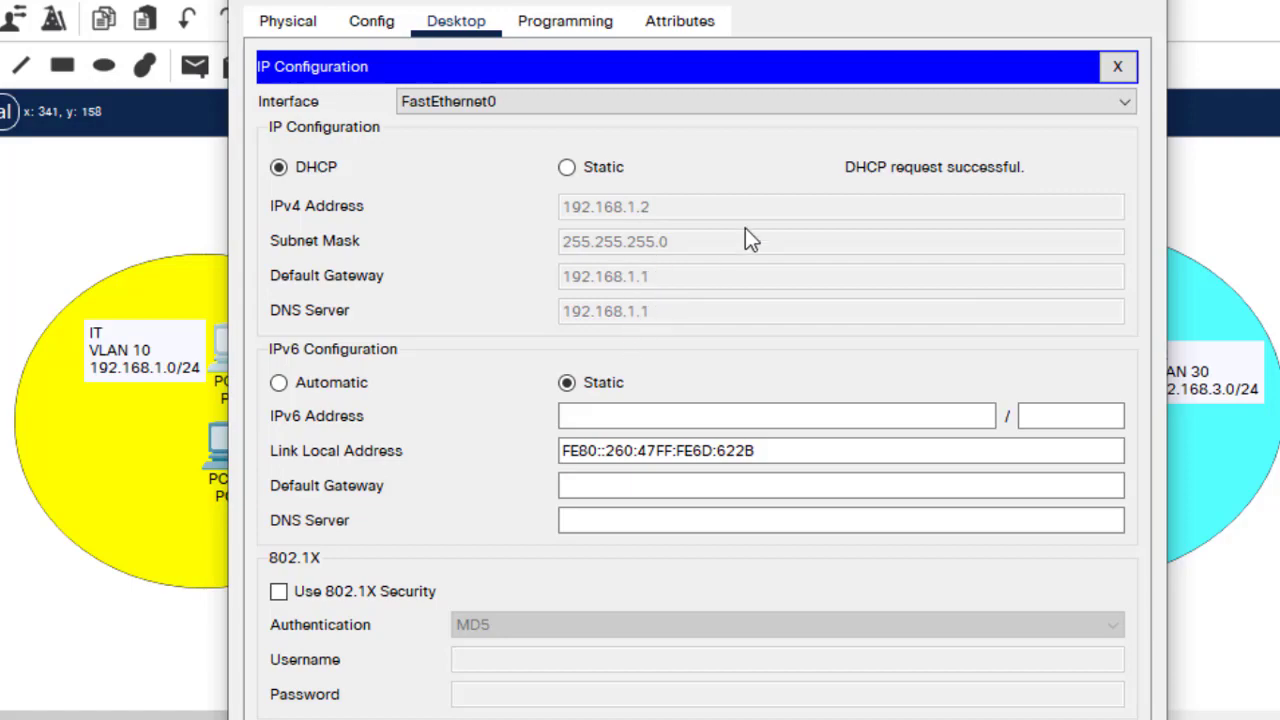
left_click(1138, 2)
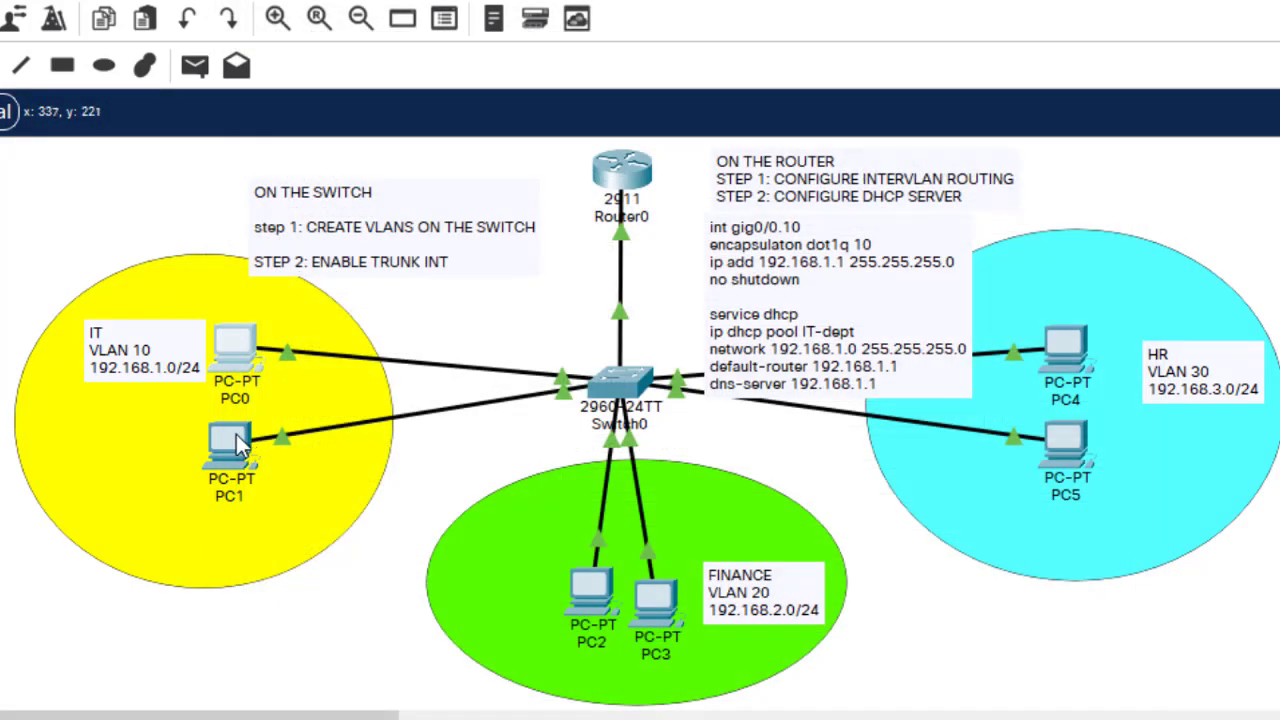
Switch PC1 in the IT department to DHCP addressing and close its device window
left_click(237, 443)
left_click(484, 22)
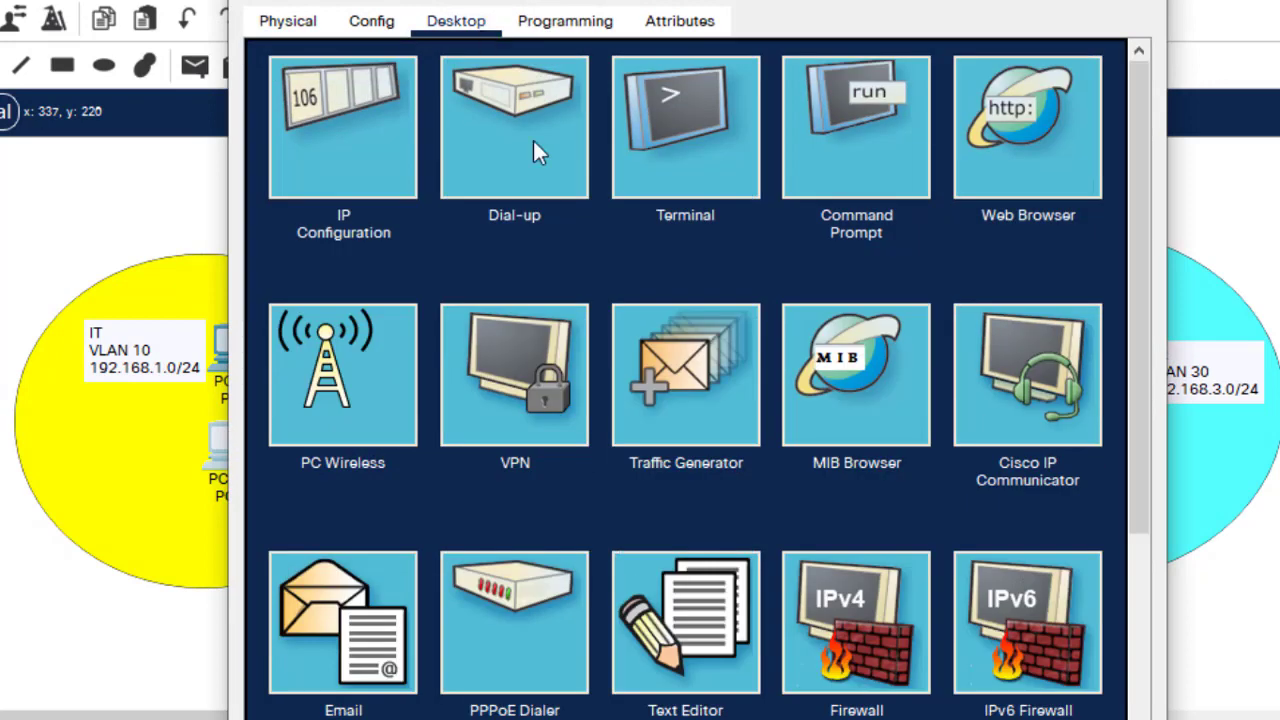
left_click(368, 160)
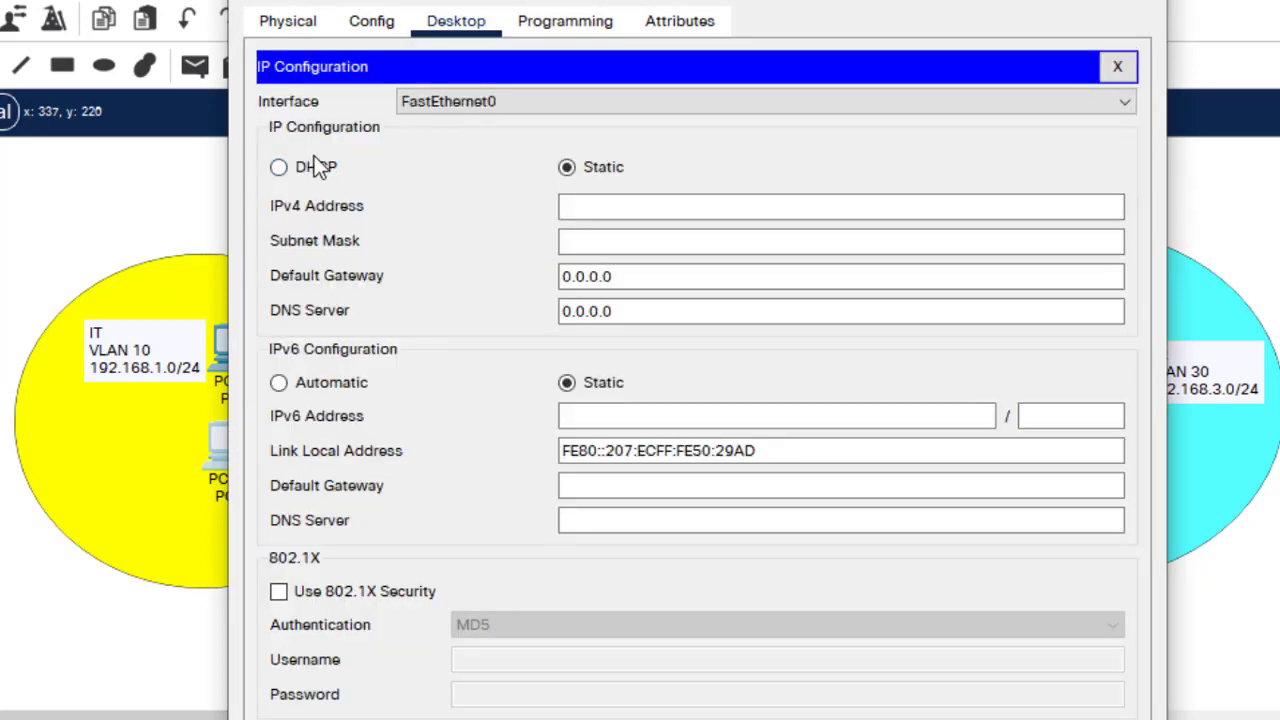
left_click(316, 168)
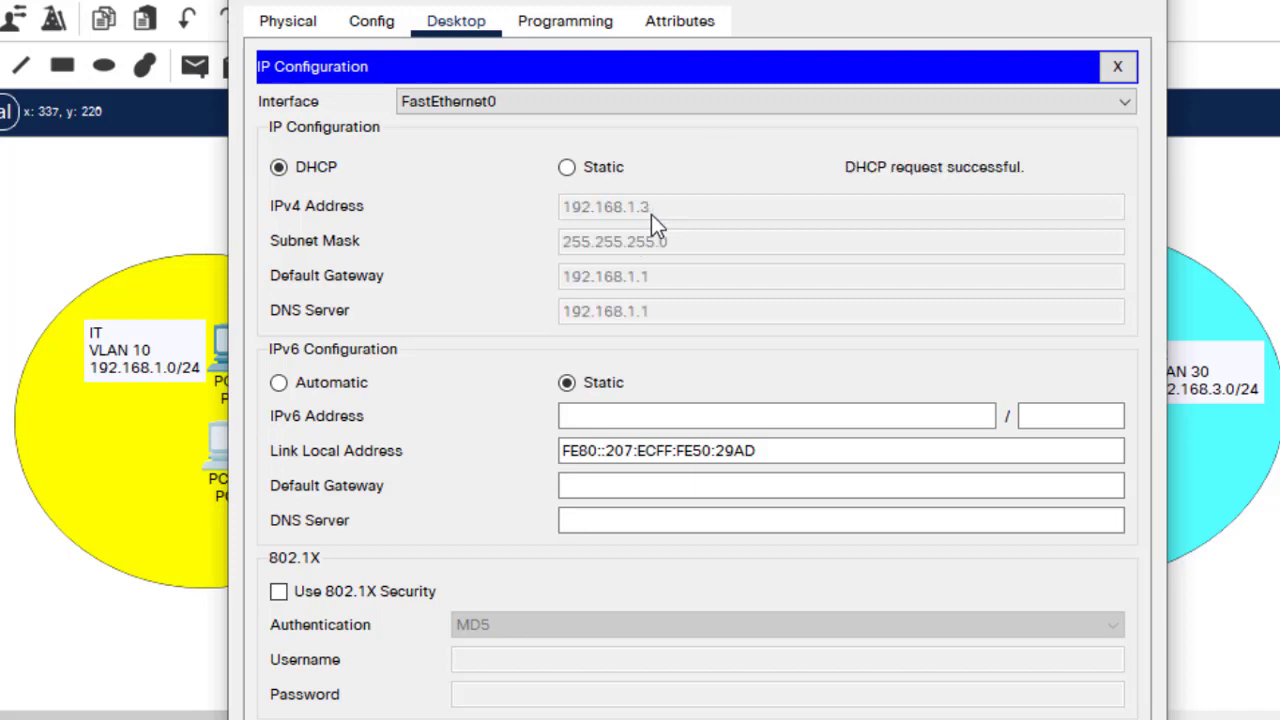
left_click(1147, 8)
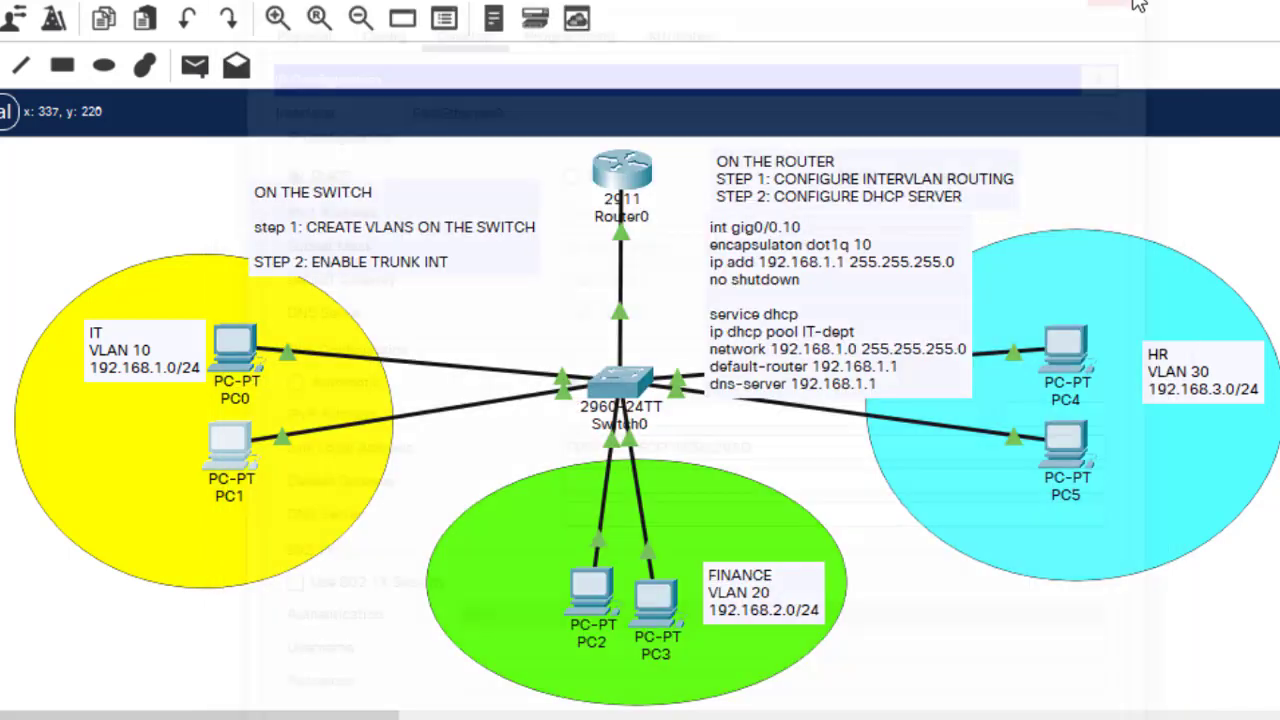
Reopen PC1's IP configuration to check the address, gateway and DNS server it leased
left_click(236, 448)
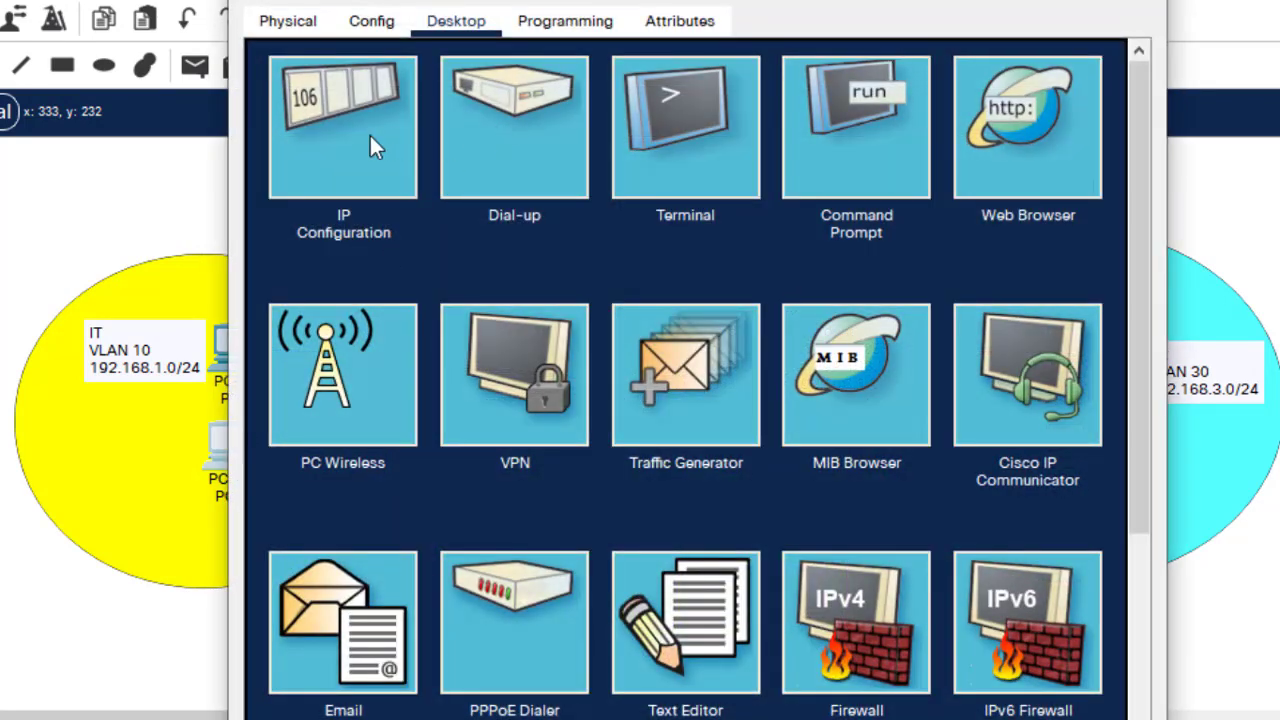
left_click(369, 146)
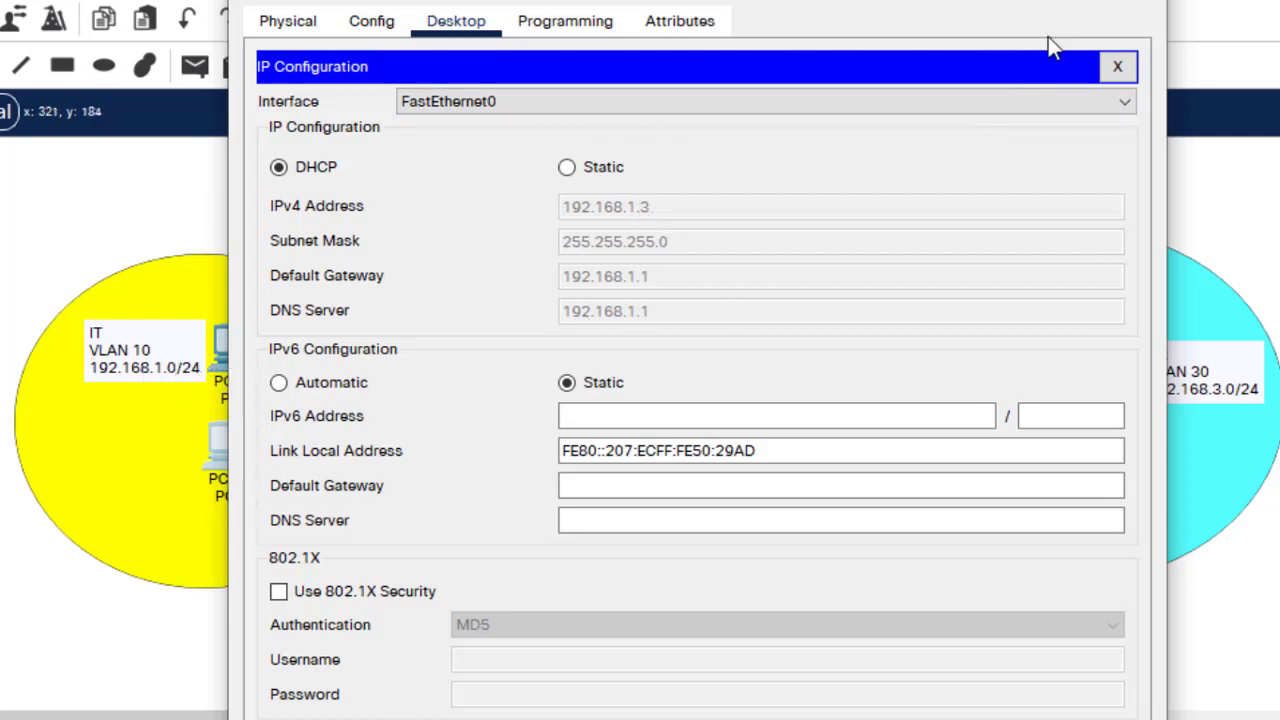
left_click(1138, 1)
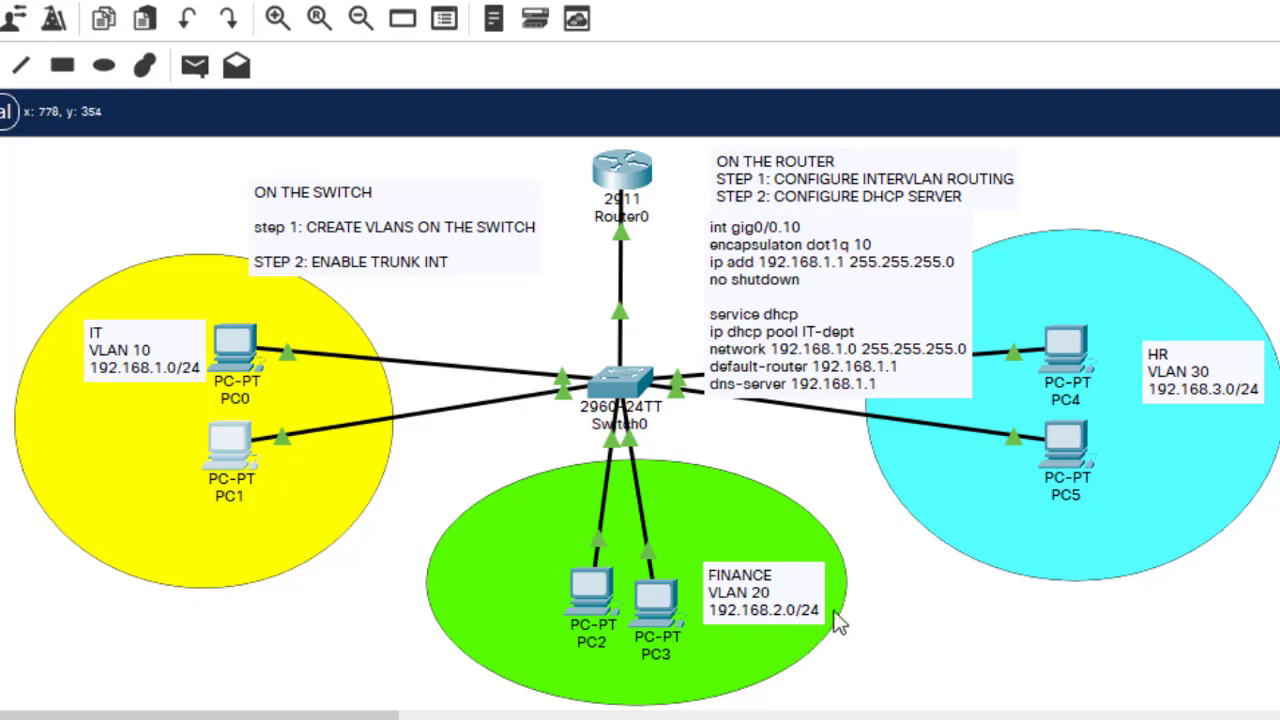
Switch PC2 in the FINANCE department to DHCP addressing and close its device window
left_click(594, 612)
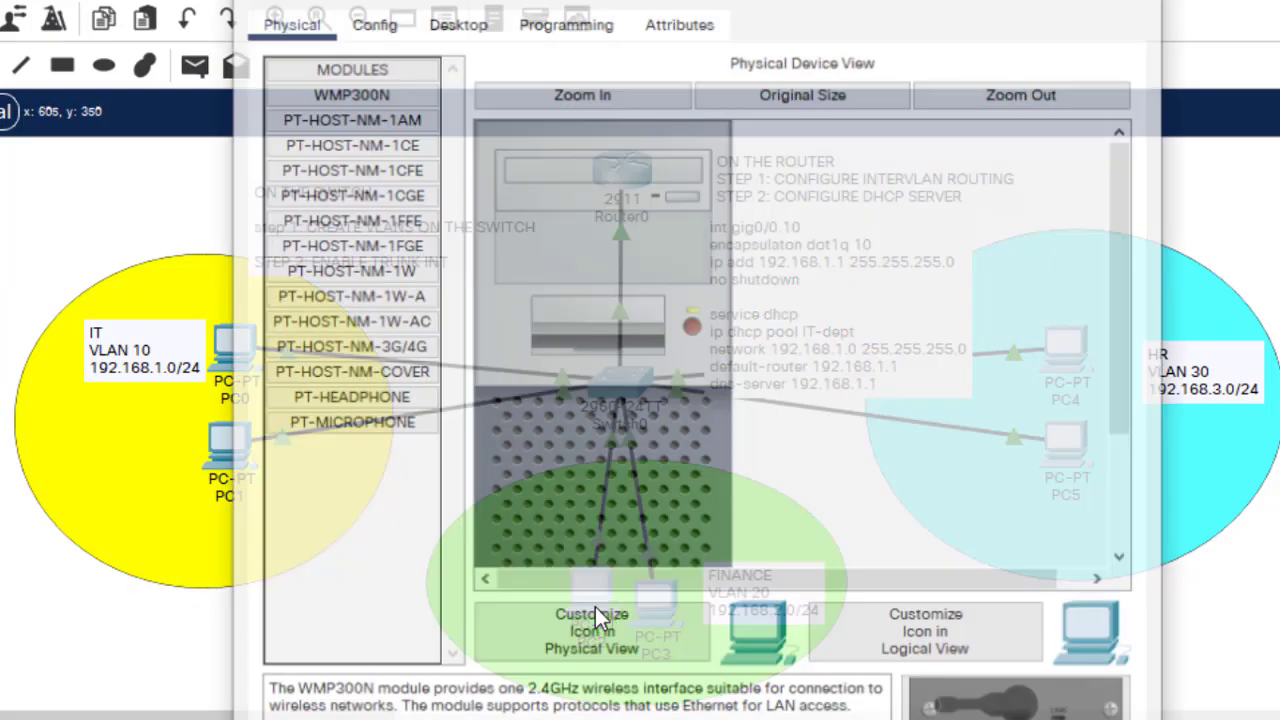
left_click(470, 26)
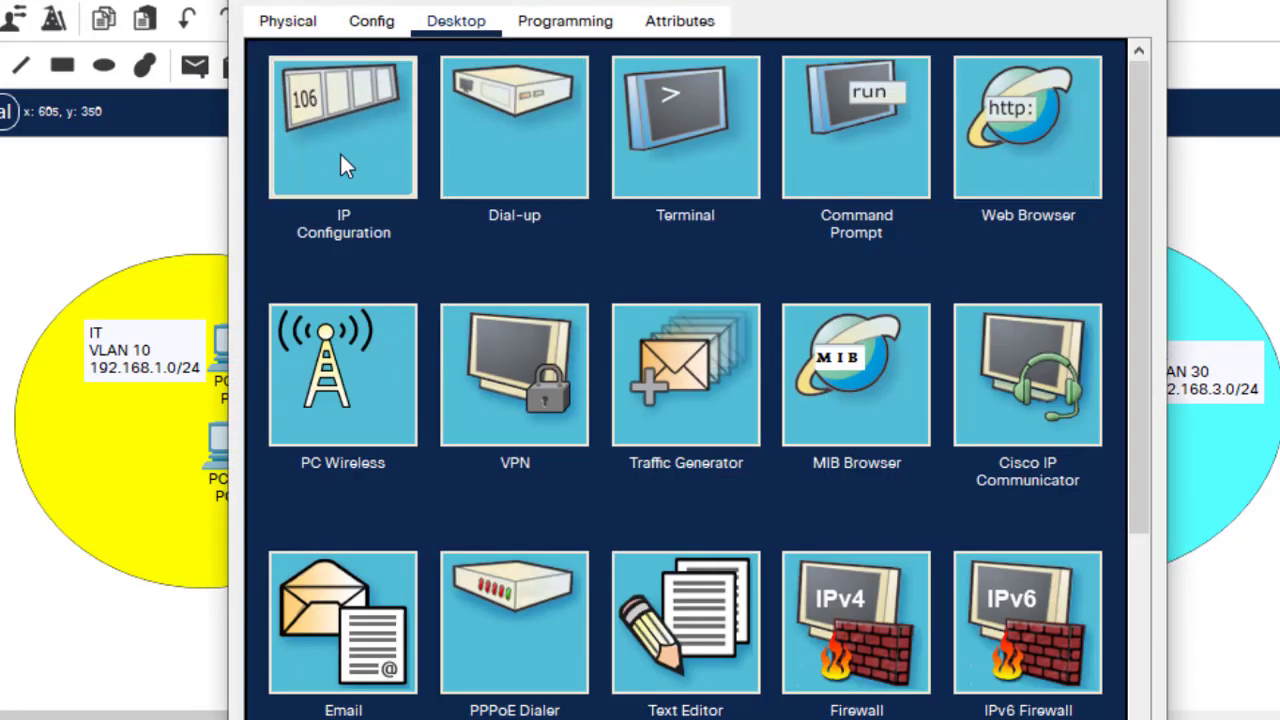
left_click(340, 166)
left_click(316, 170)
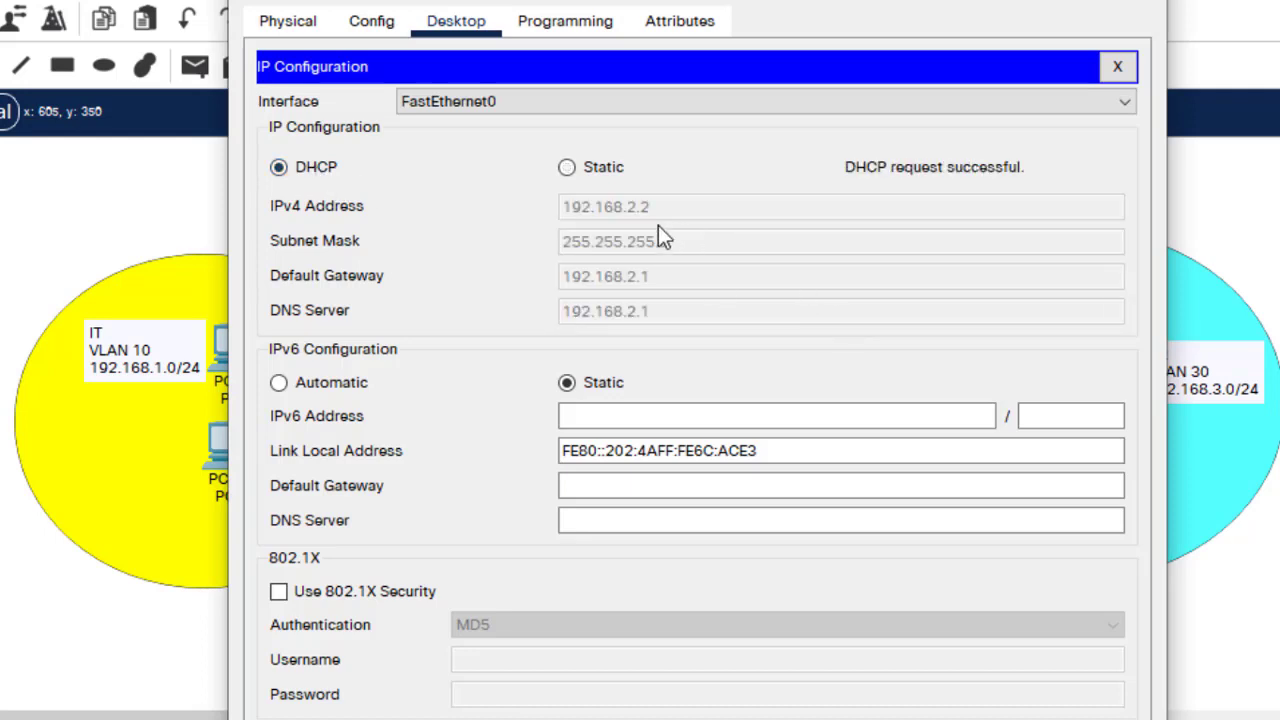
left_click(1127, 6)
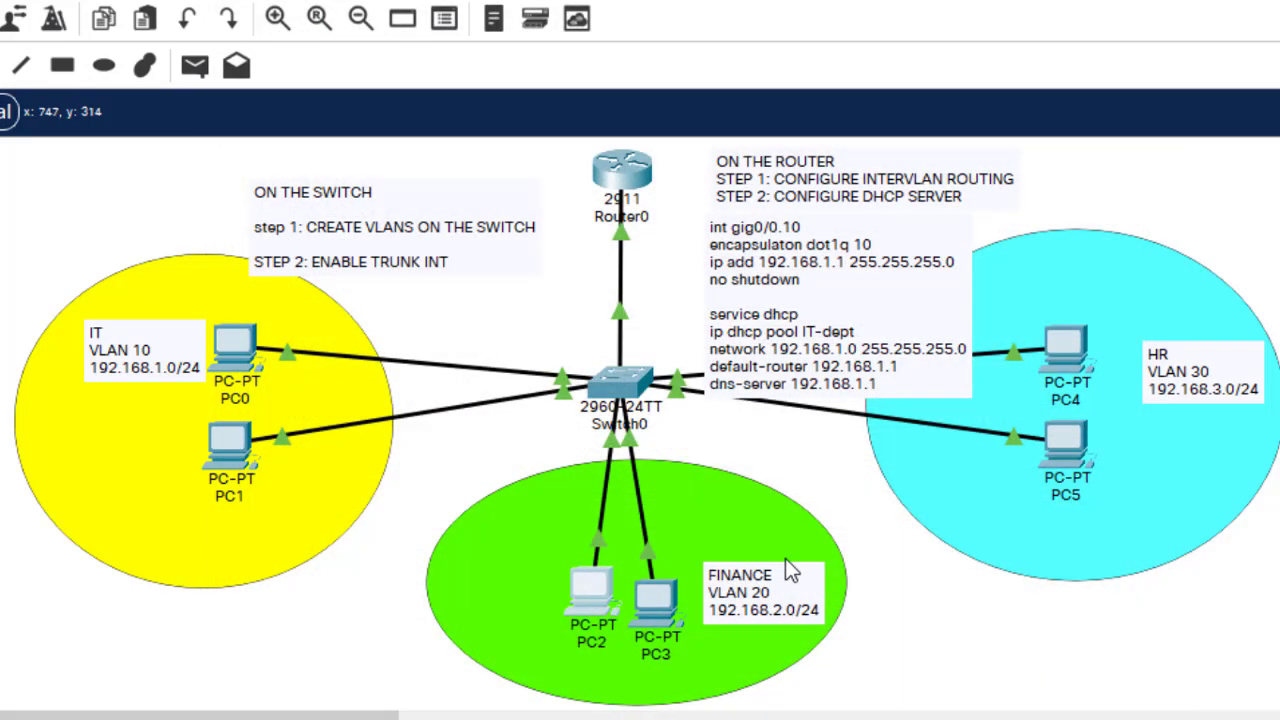
Switch PC3 in the FINANCE department to DHCP addressing and close its device window
left_click(645, 605)
left_click(465, 28)
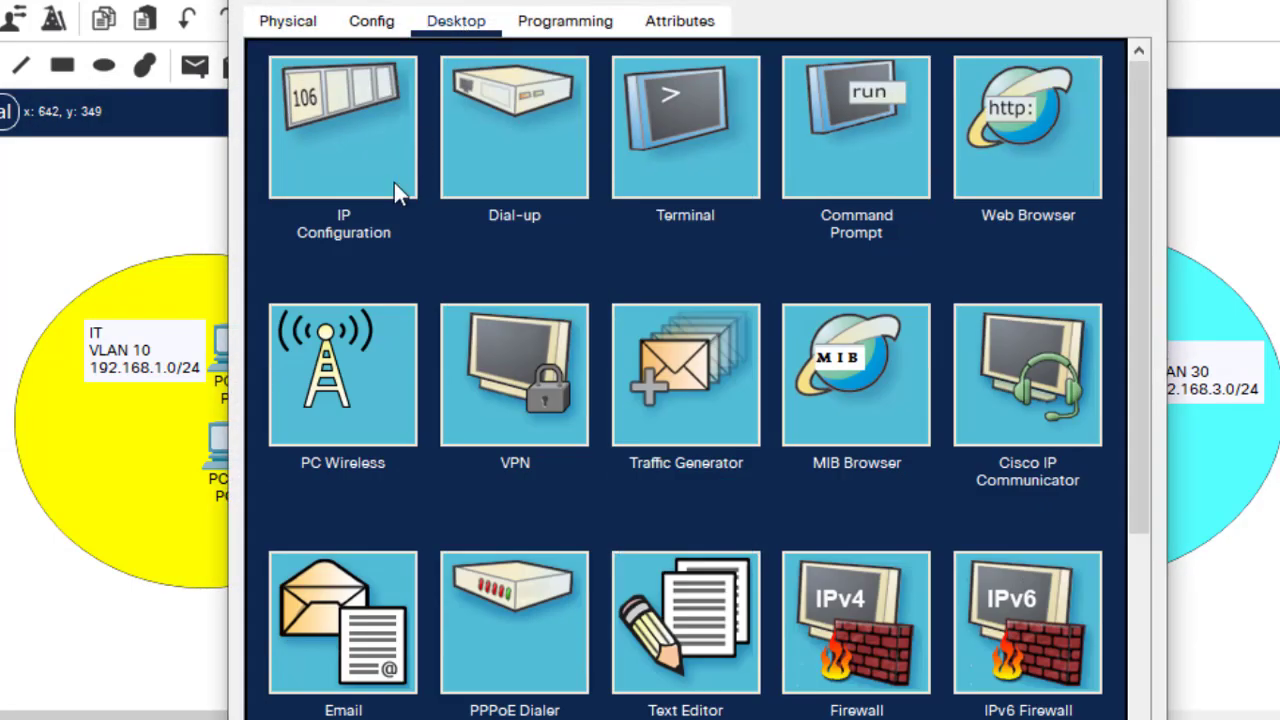
left_click(352, 169)
left_click(310, 167)
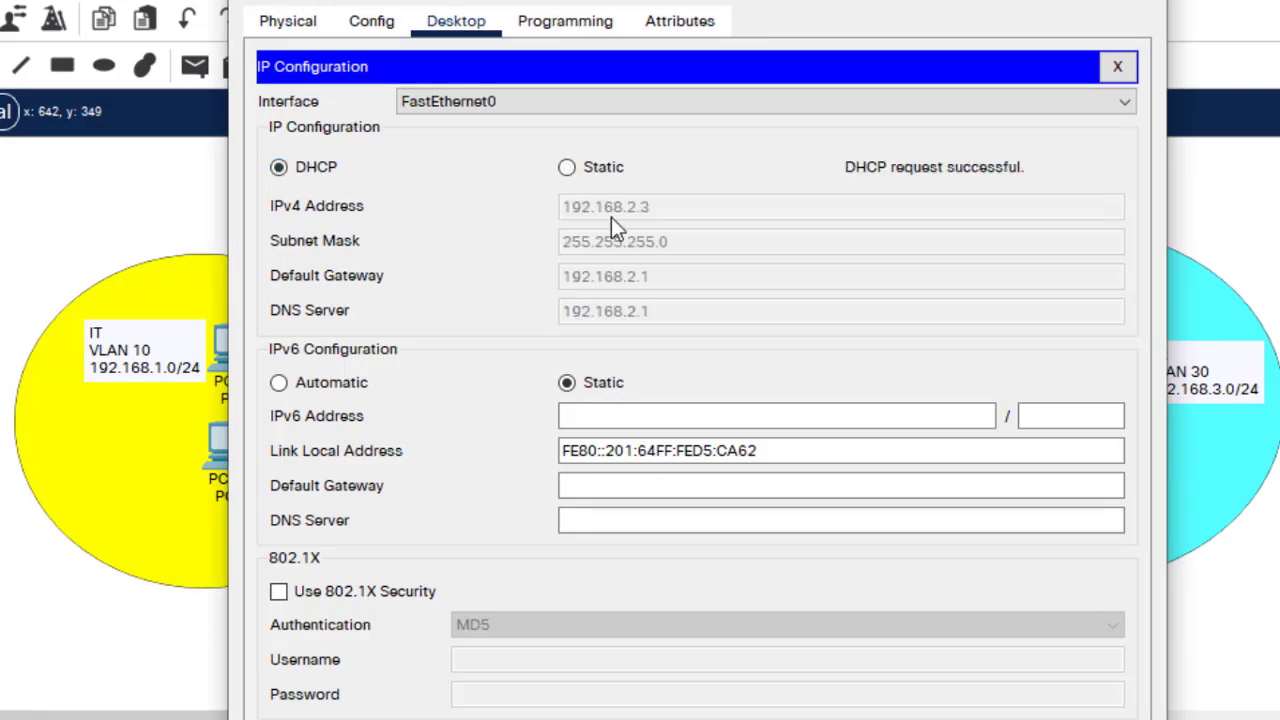
left_click(1134, 3)
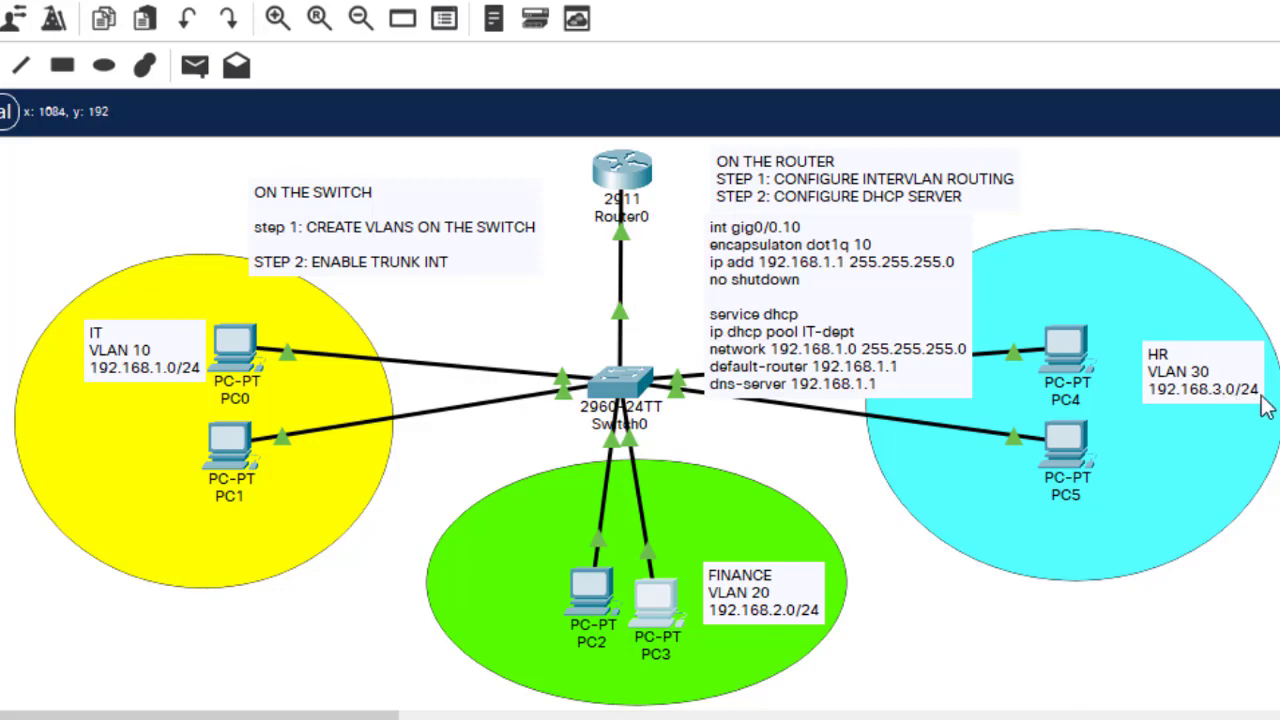
Switch PC4 in the HR department to DHCP addressing
left_click(1062, 345)
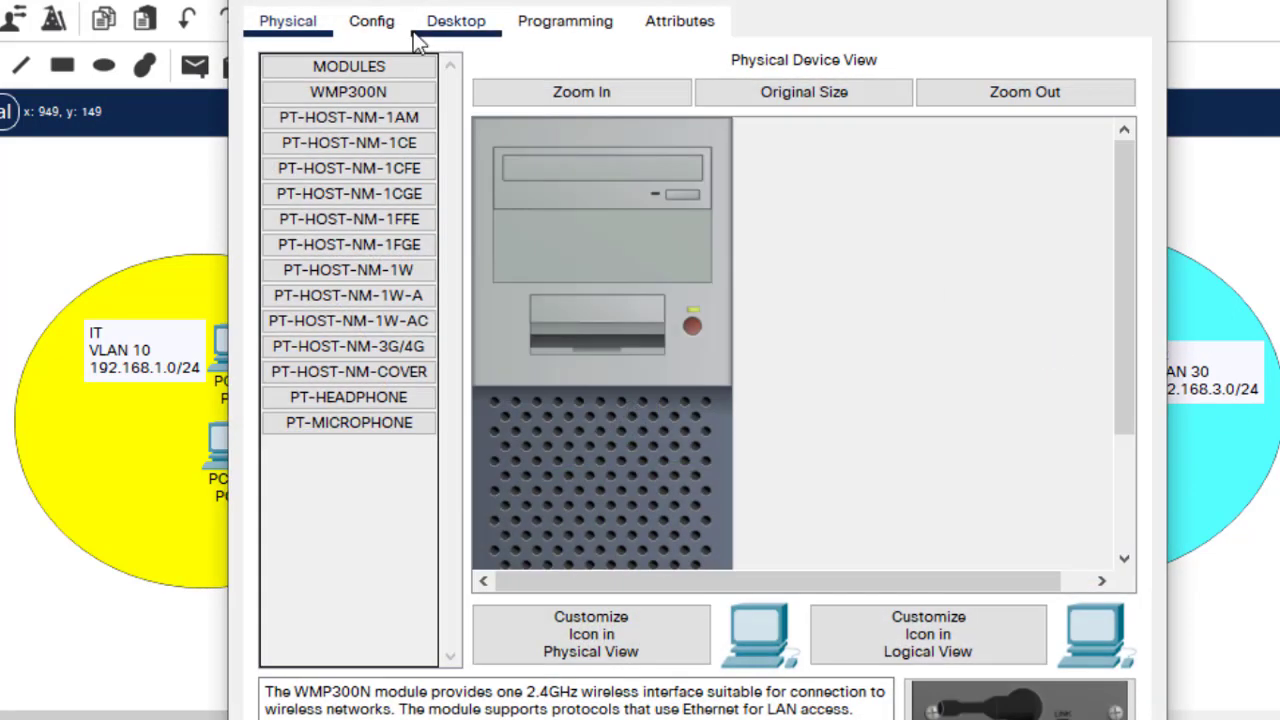
left_click(444, 30)
left_click(353, 118)
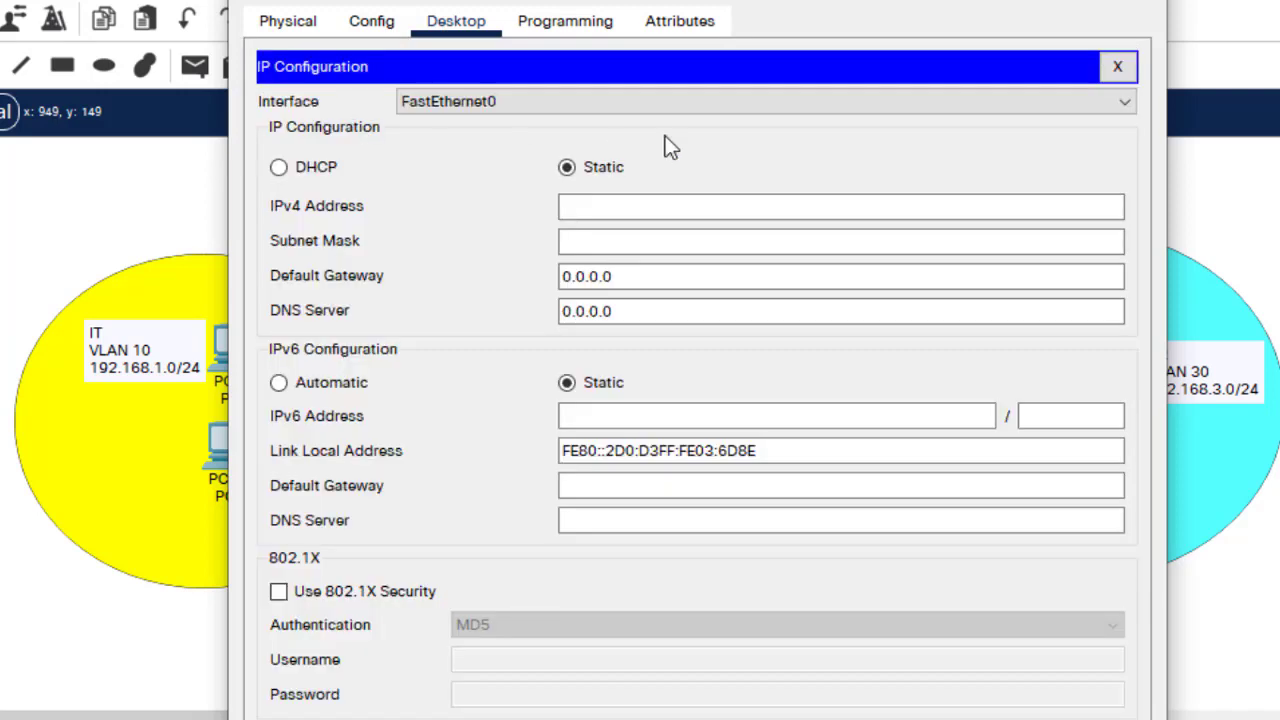
left_click(292, 170)
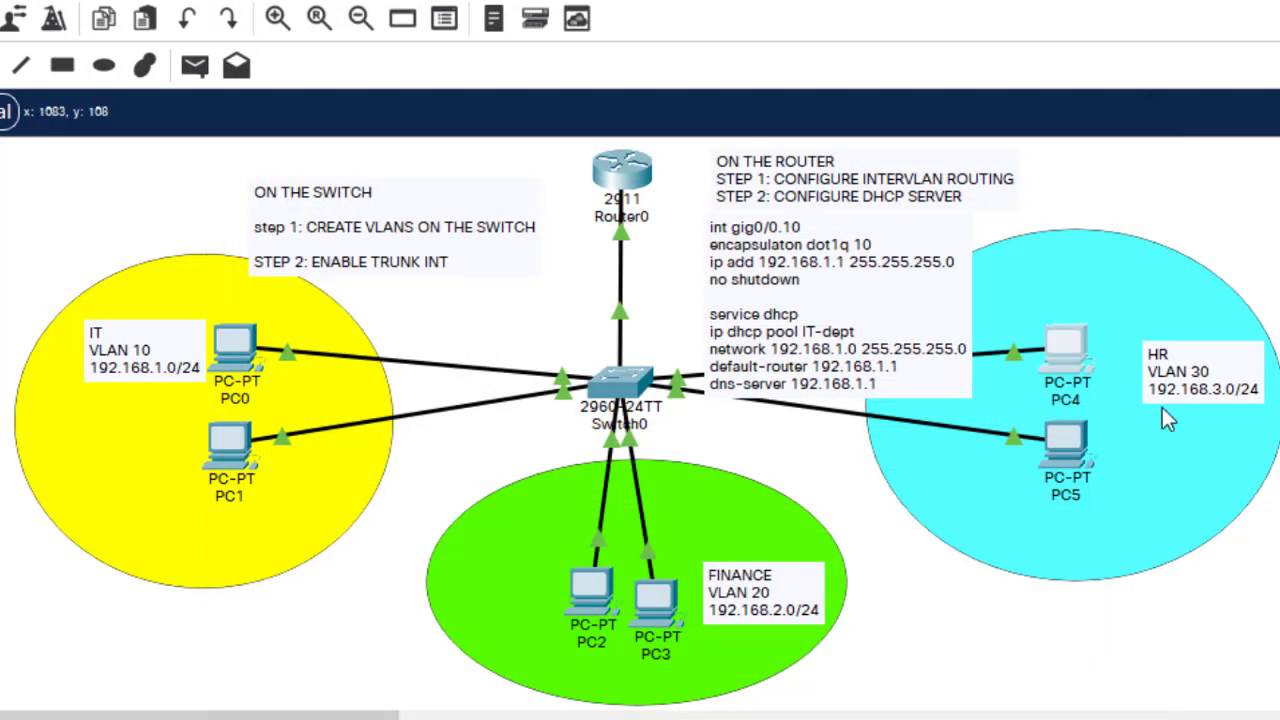
Switch PC5 in the HR department to DHCP addressing and close its IP configuration
left_click(1060, 447)
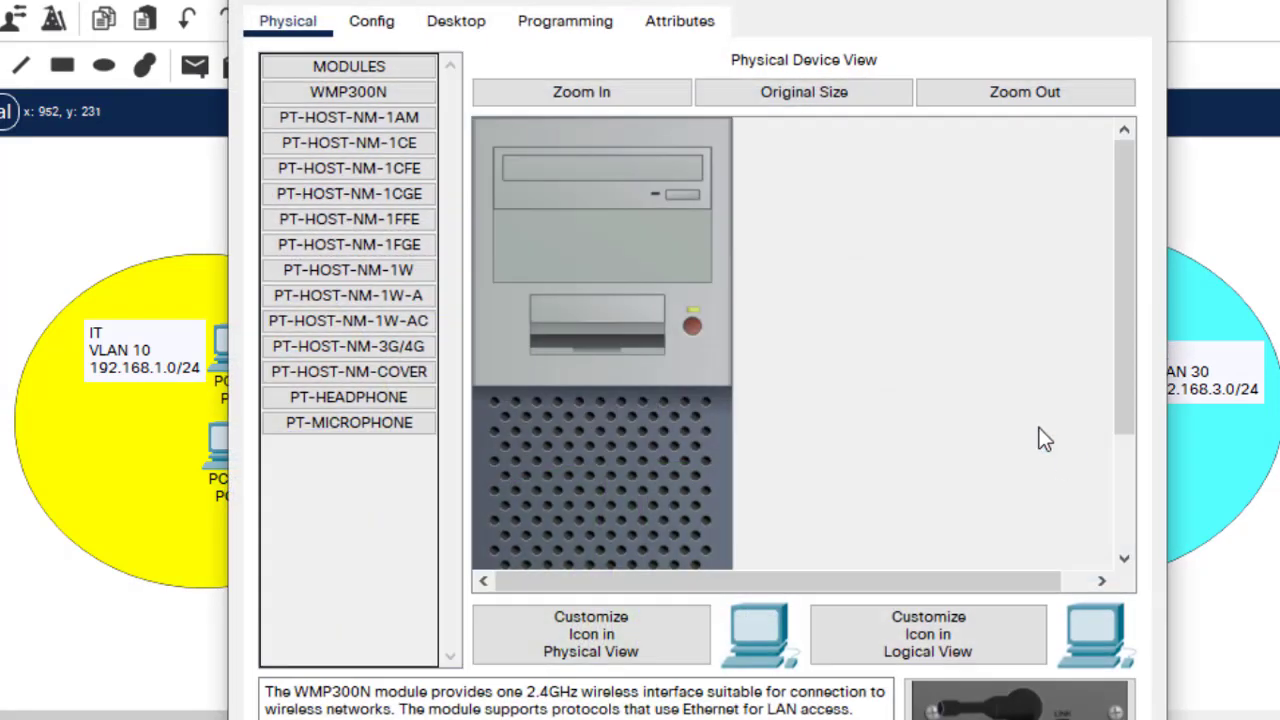
left_click(462, 22)
left_click(342, 112)
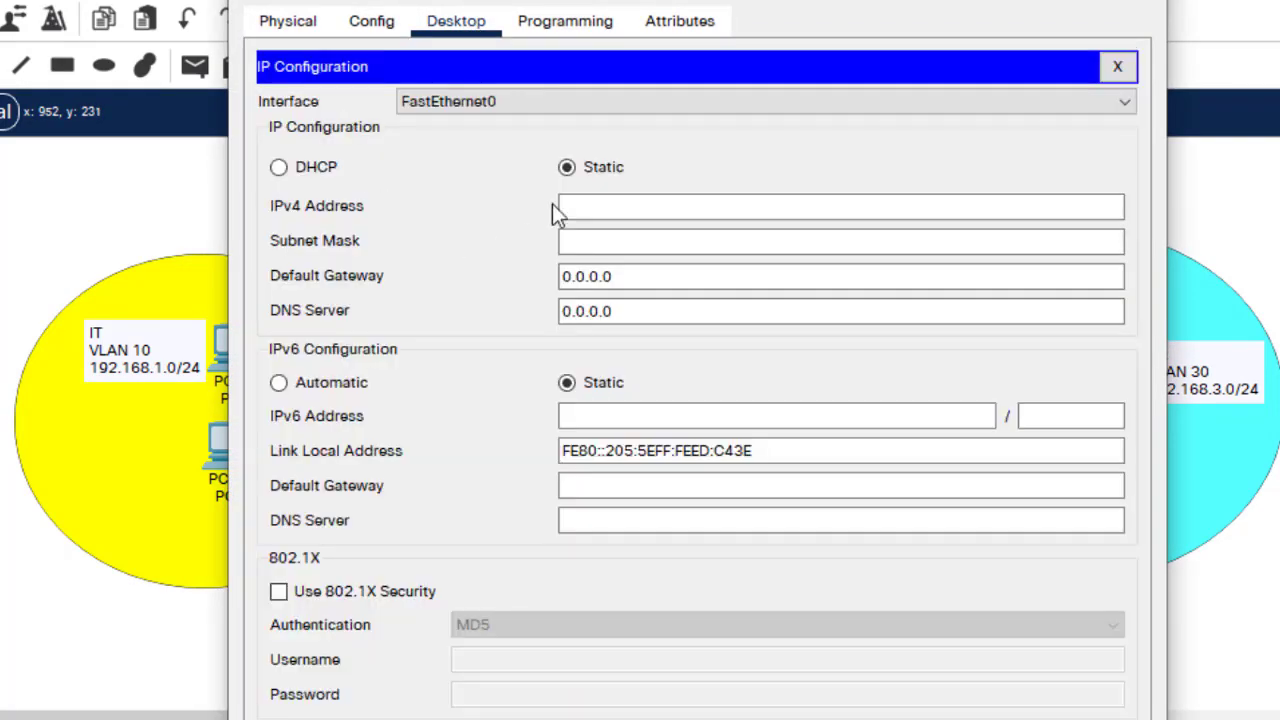
left_click(292, 177)
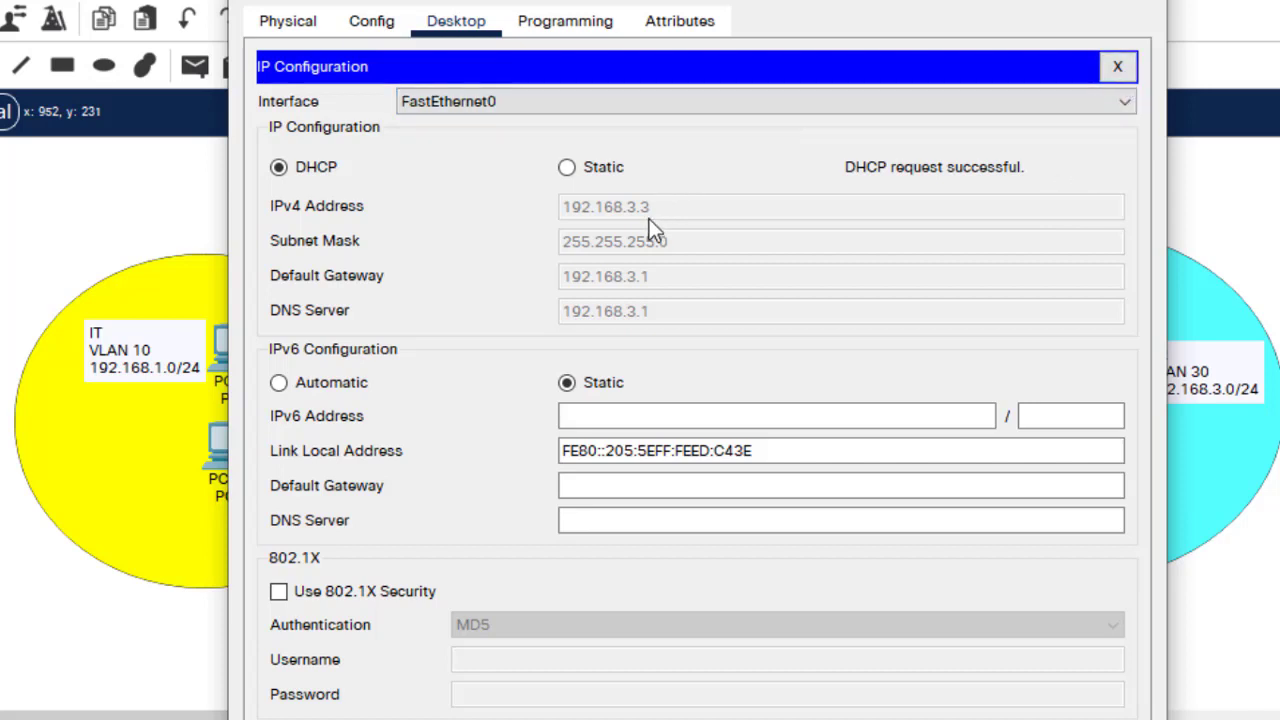
left_click(1117, 66)
Ping 192.168.1.2 in the IT VLAN from PC5's command prompt to test inter-VLAN connectivity
left_click(813, 145)
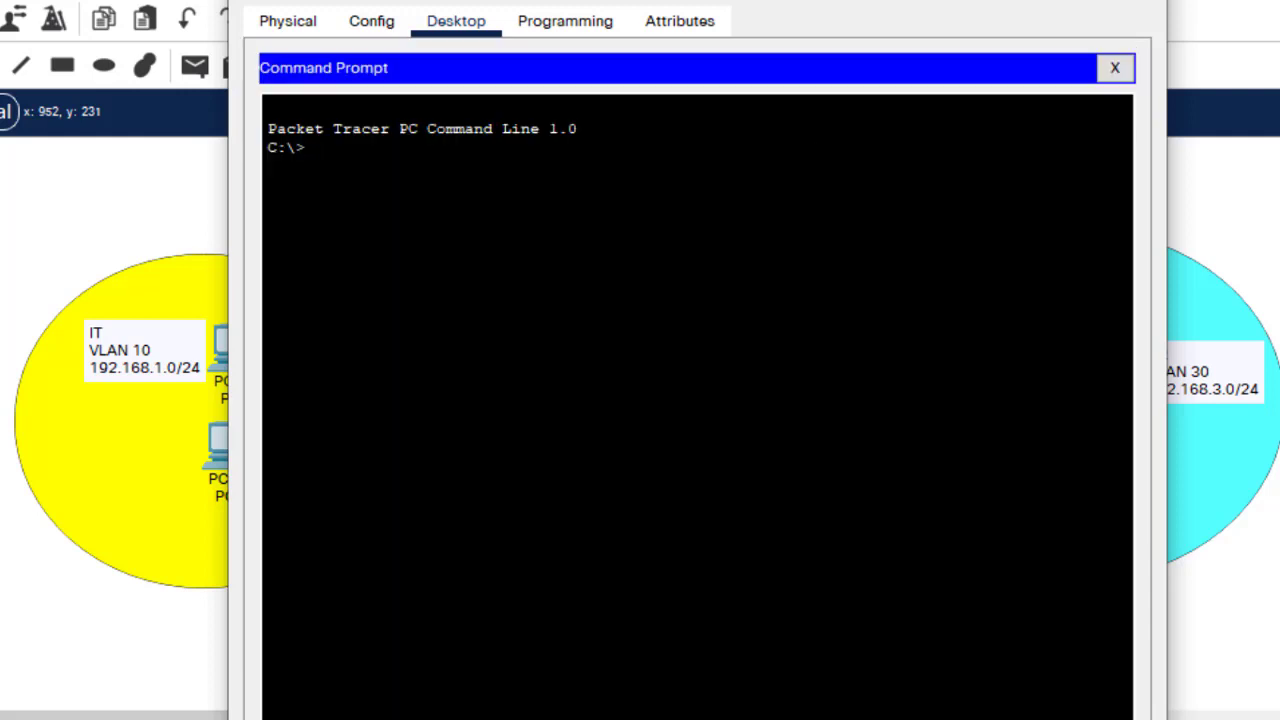
type("ping 192.168.1.")
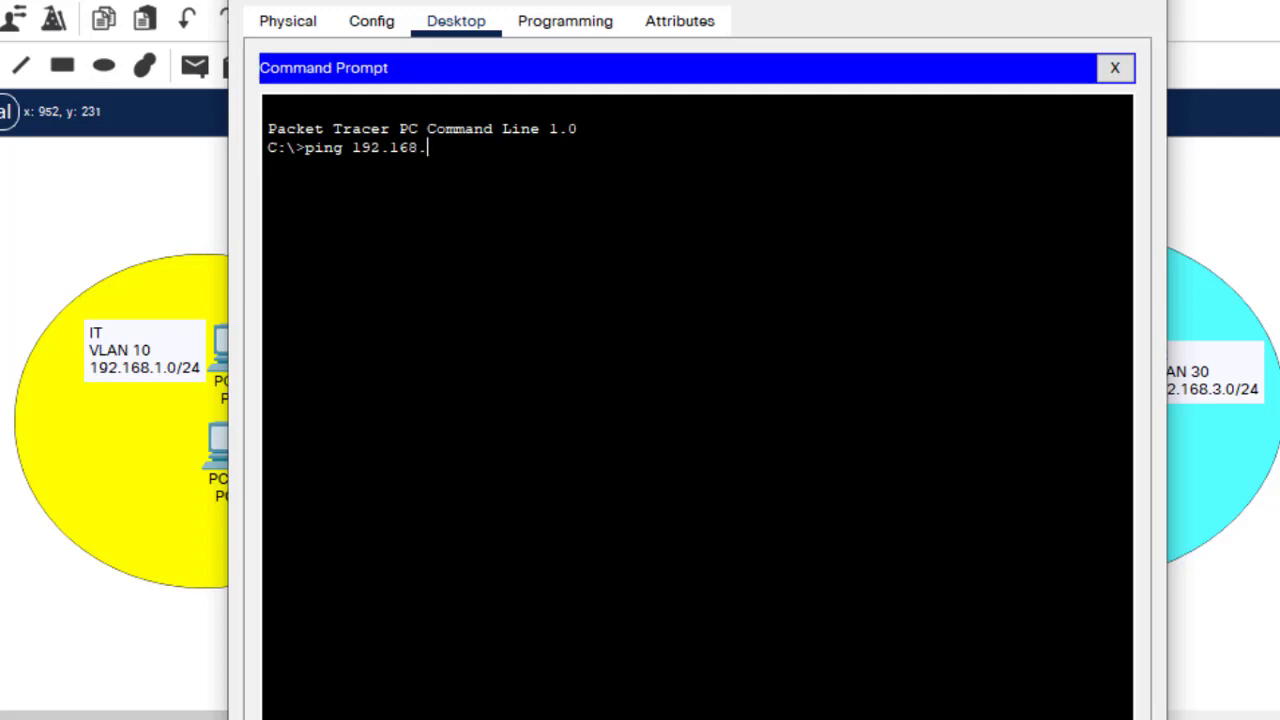
type("2")
key("Return")
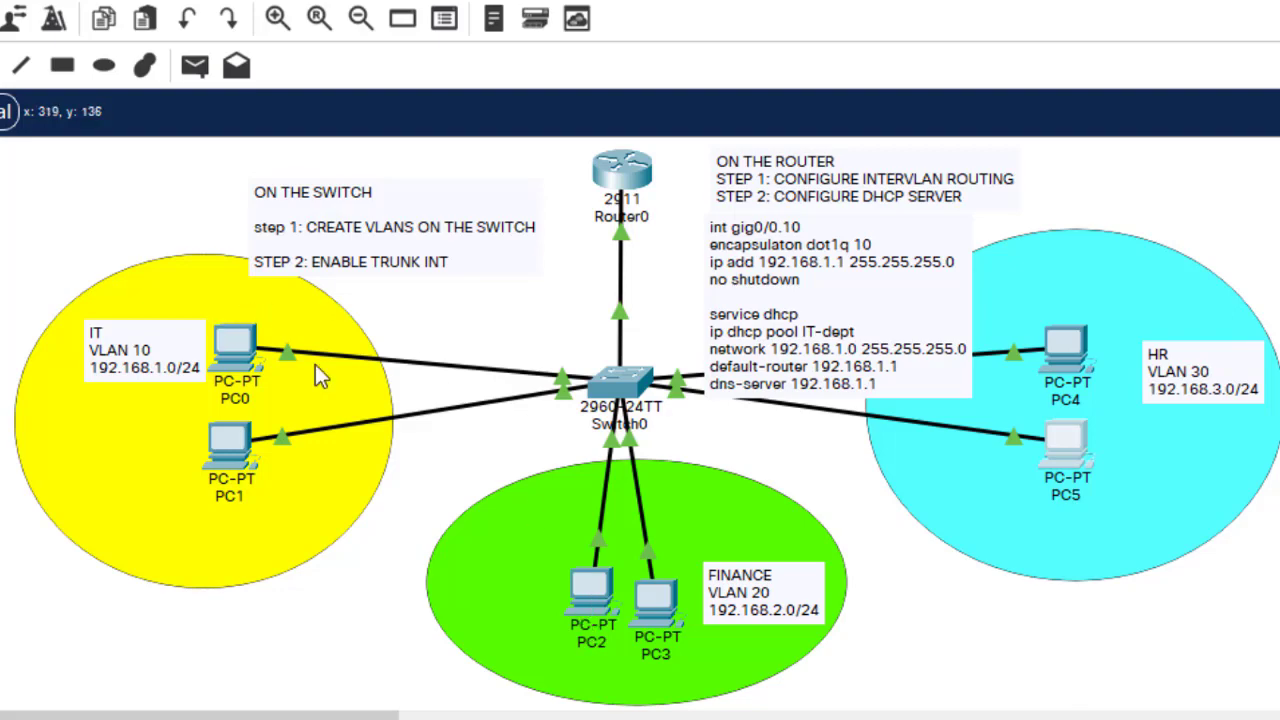
Ping 192.168.1.3 in the IT VLAN from the command prompt of PC2 in the FINANCE department
left_click(597, 597)
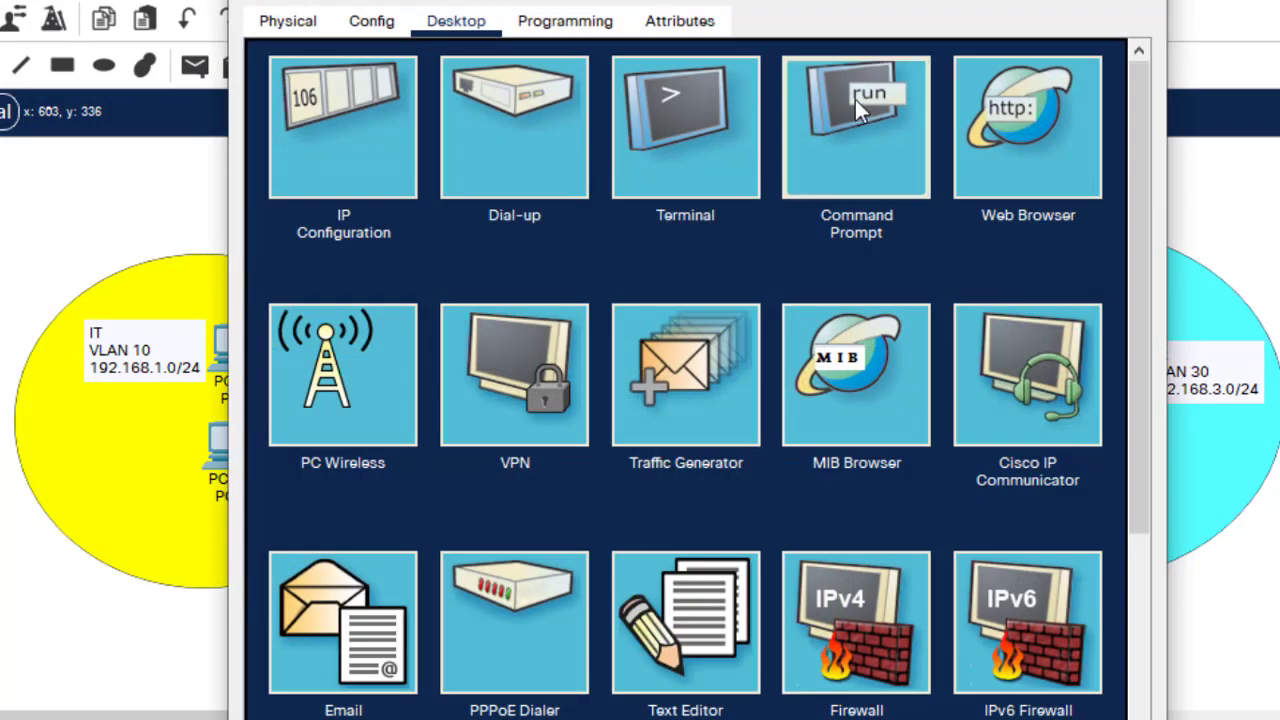
left_click(855, 99)
type("ping")
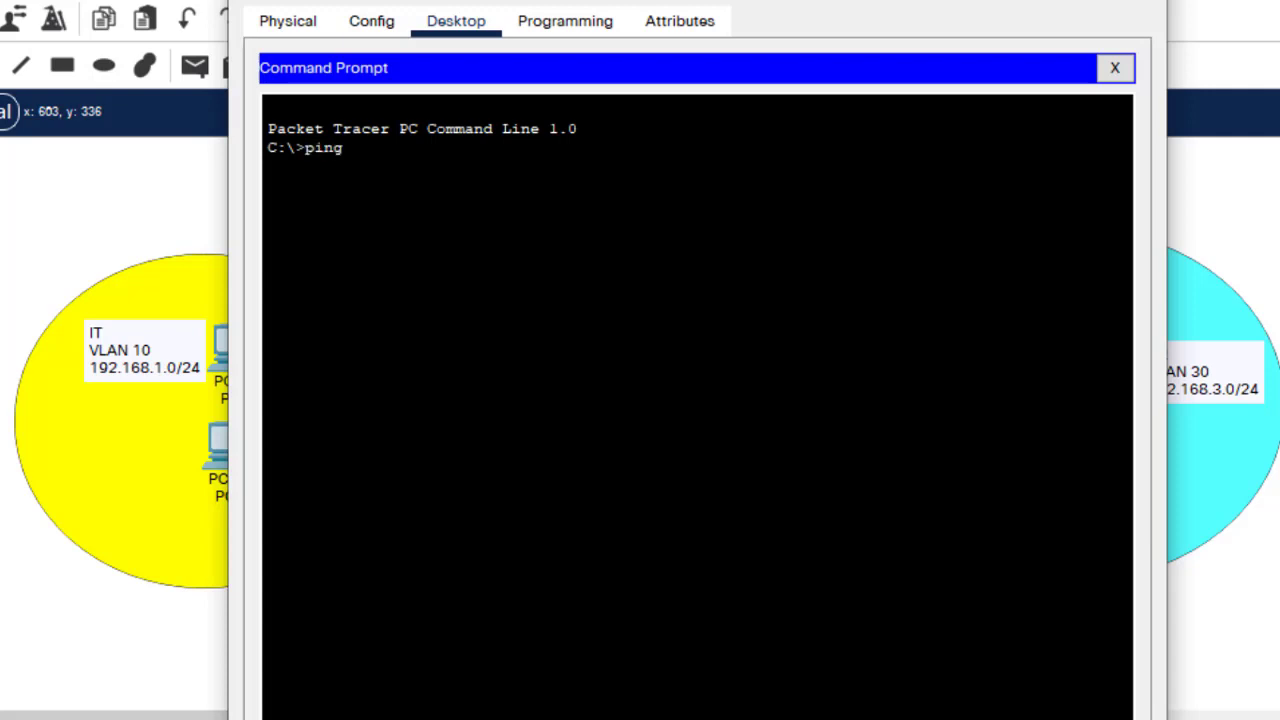
type(" 192.168.1.3")
key("Return")
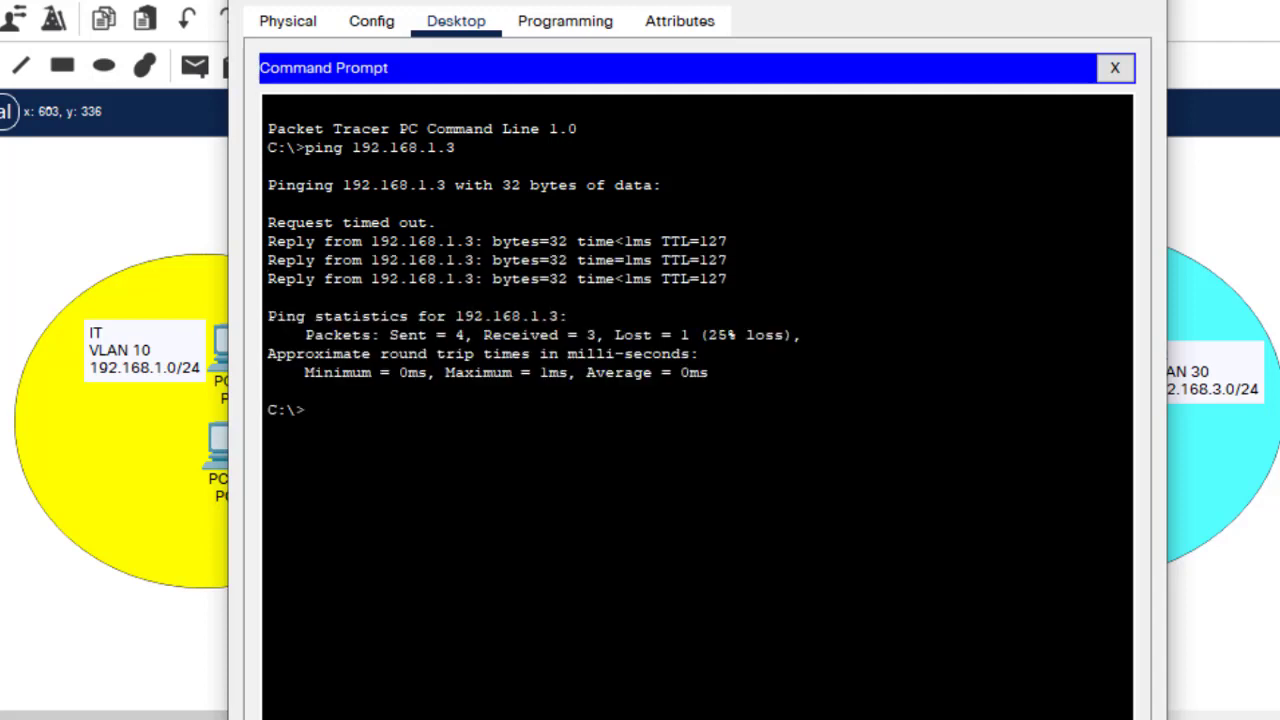
Ping 192.168.3.3 in the HR VLAN from PC2 and close its device window
key("Up")
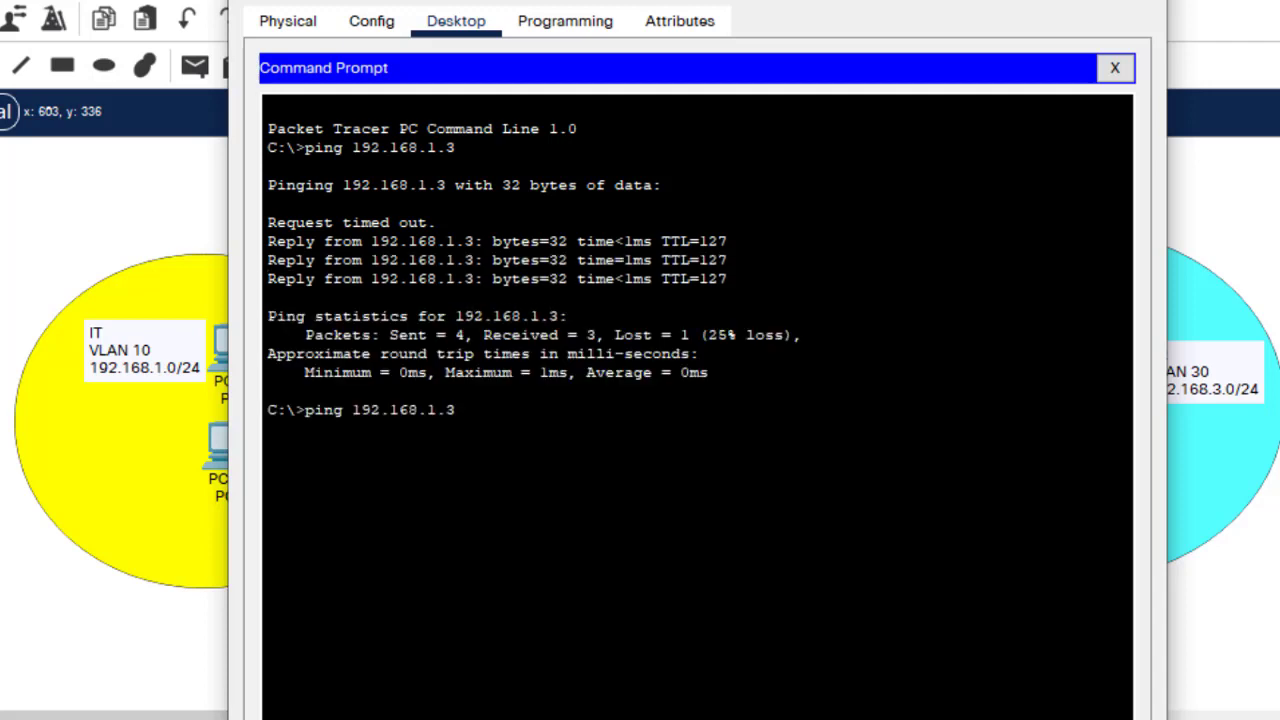
key("Left")
key("Left")
key("BackSpace")
type("3")
key("Return")
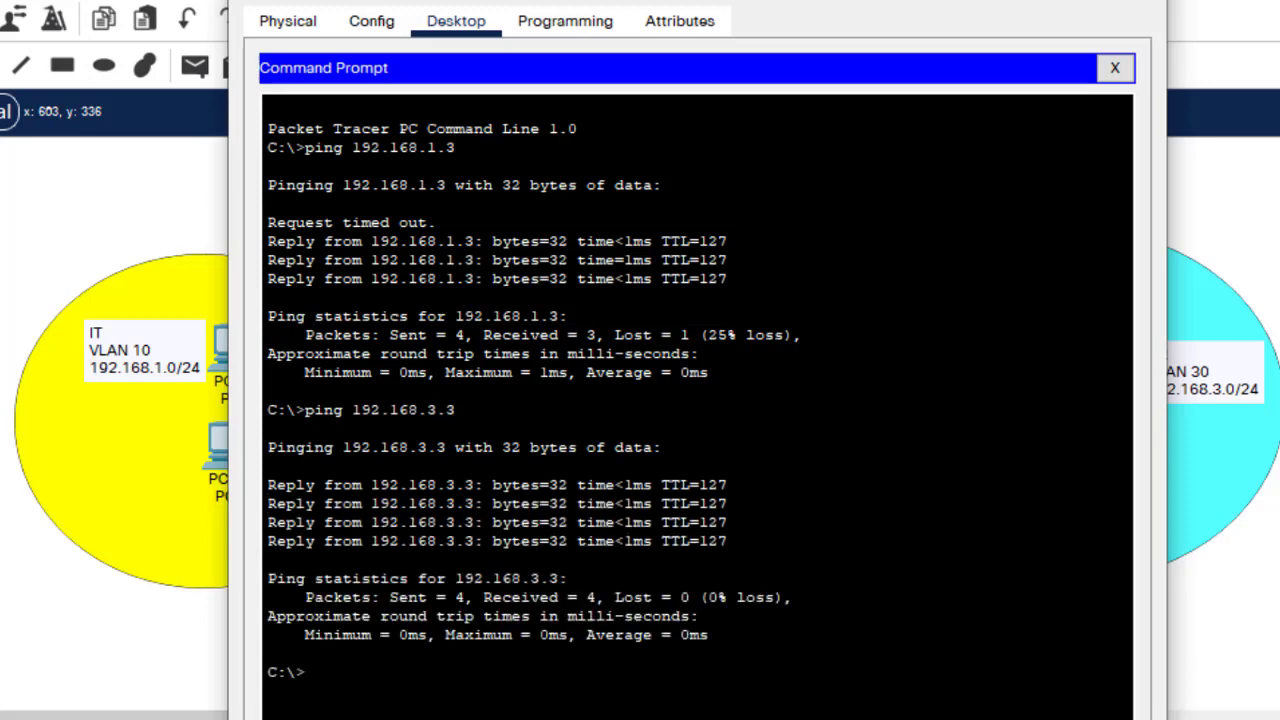
left_click(1143, 1)
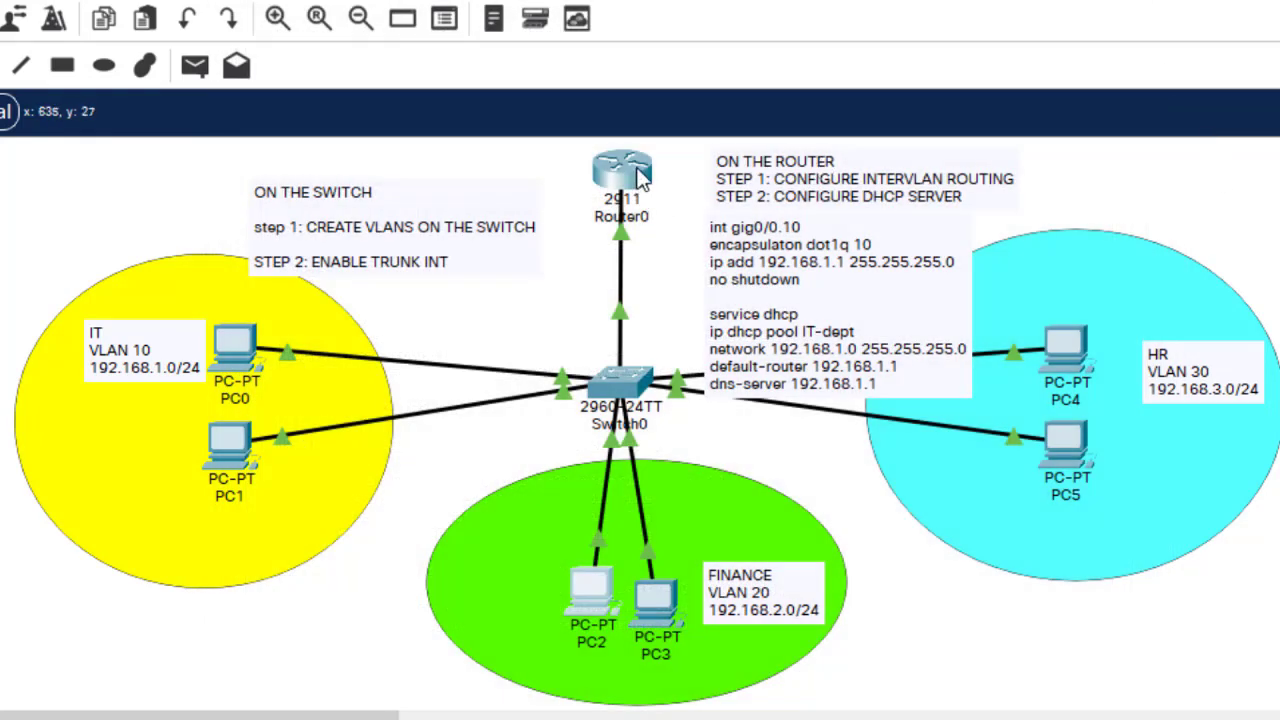
mouse_move(912, 425)
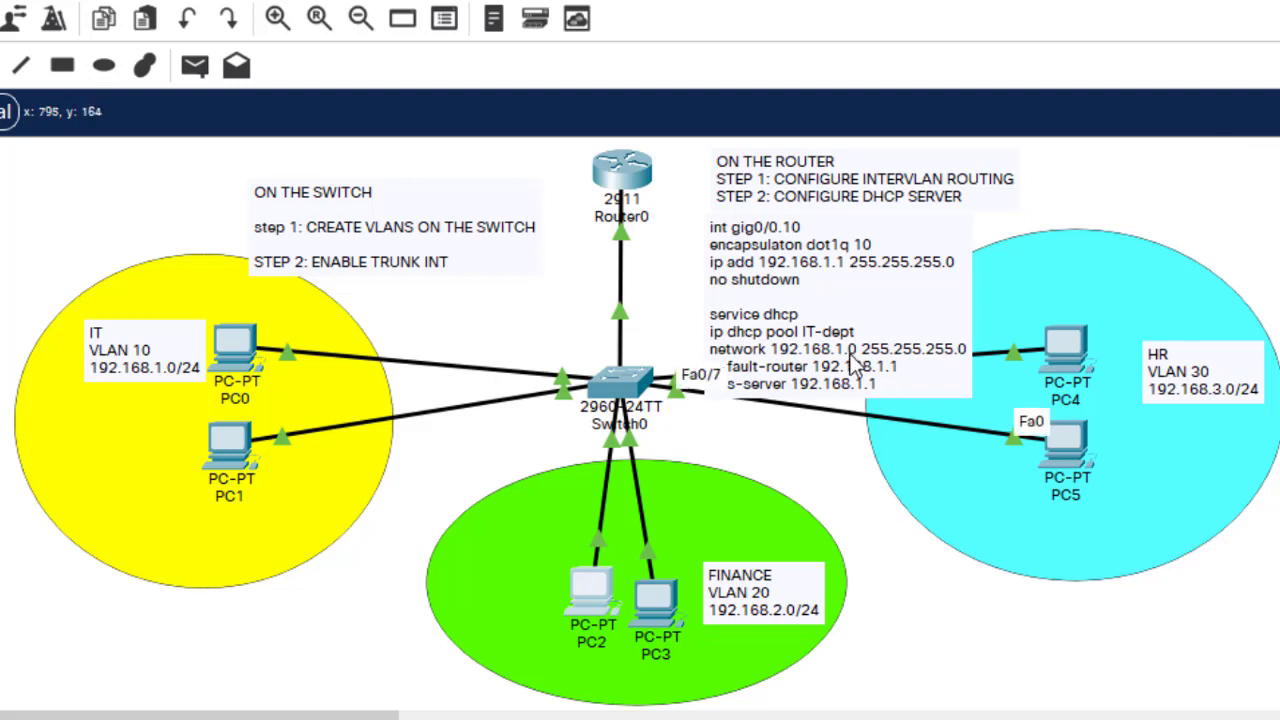